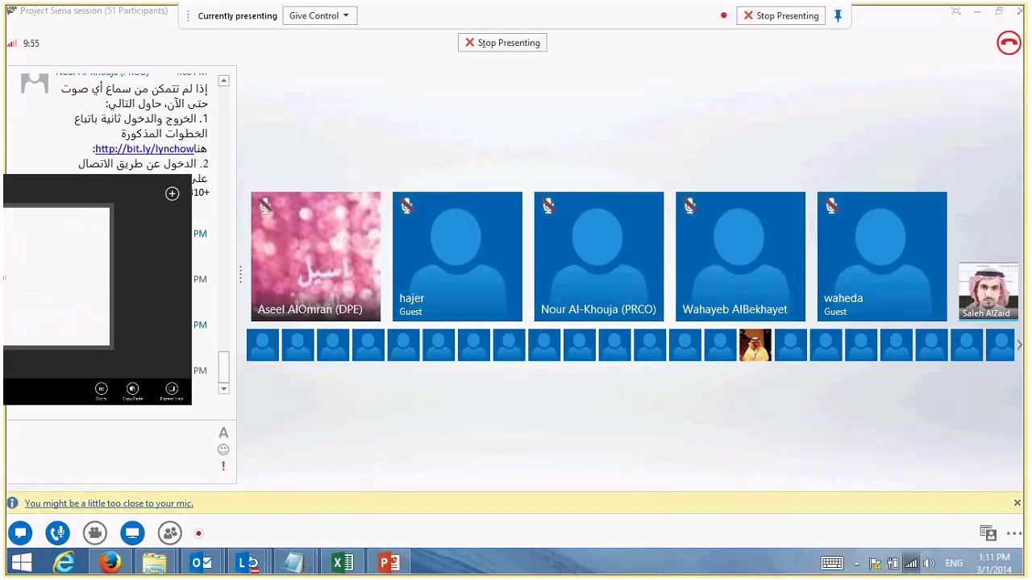
Switch to Project Siena and add a label near the upper-left corner of the blank Screen1, enlarging it.
click(3, 277)
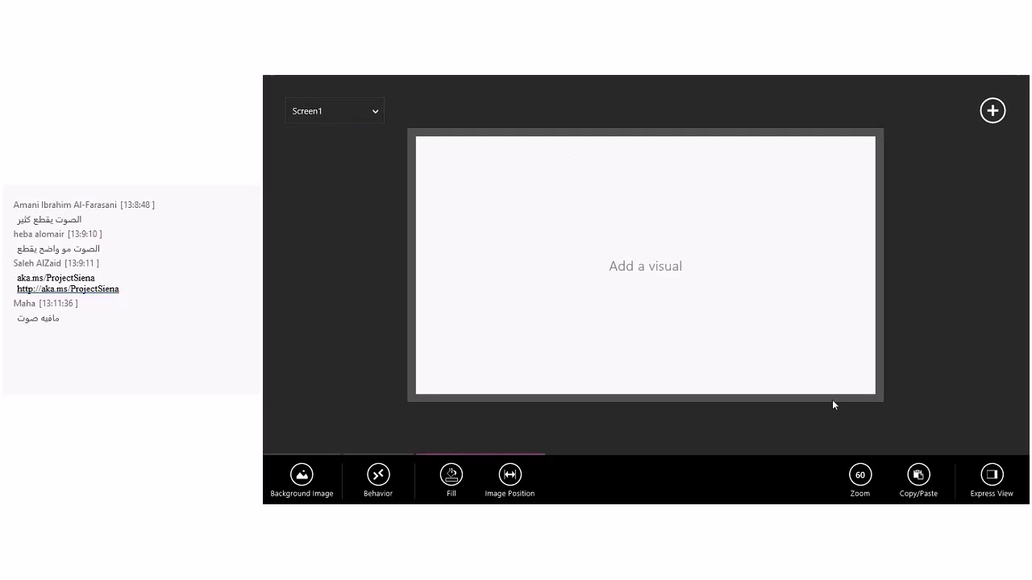
click(987, 116)
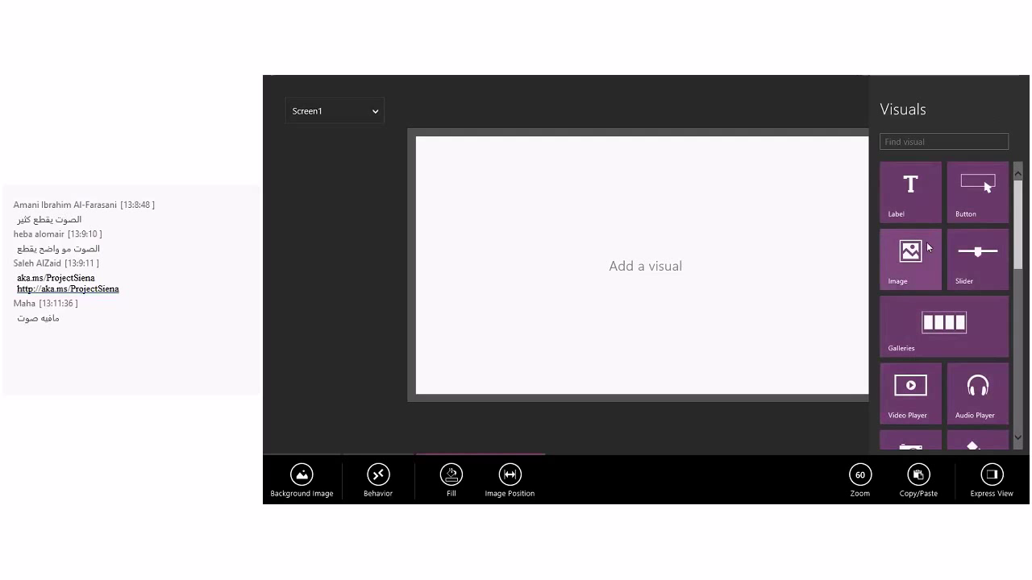
click(919, 206)
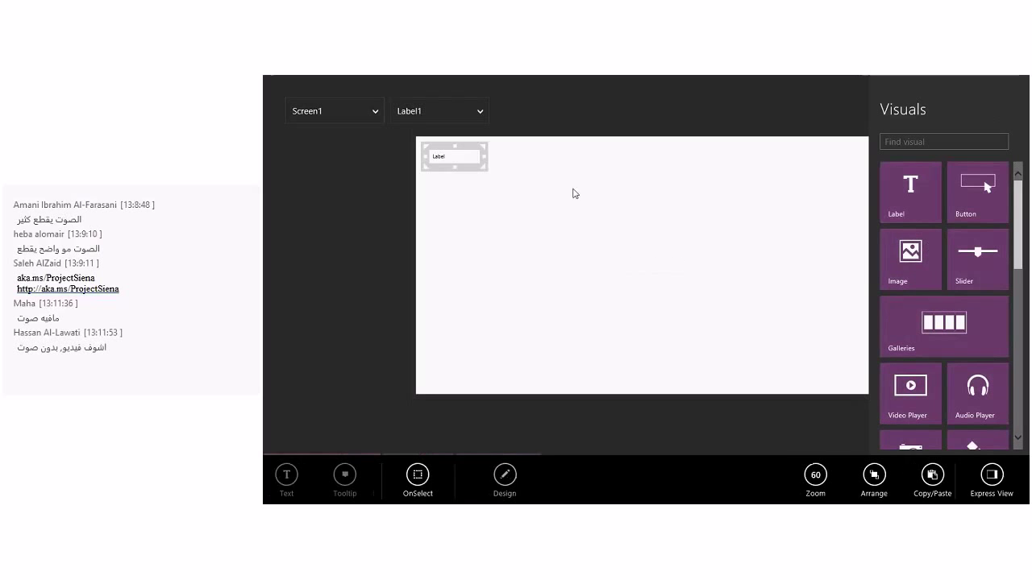
drag(470, 168, 528, 194)
Replace the label's placeholder text with "عنوان التطبيق".
double_click(444, 161)
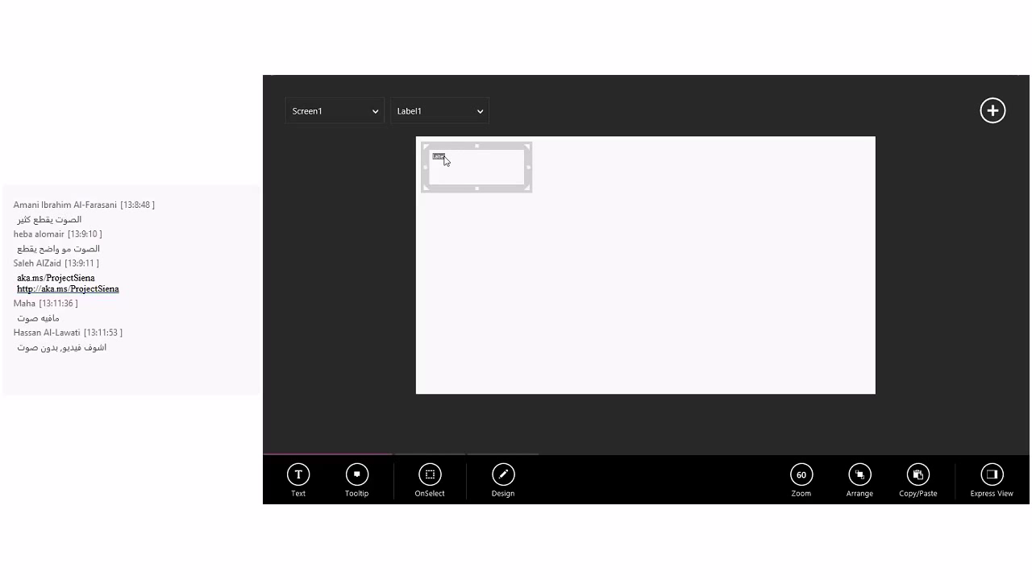
text(عنوان التطبيق)
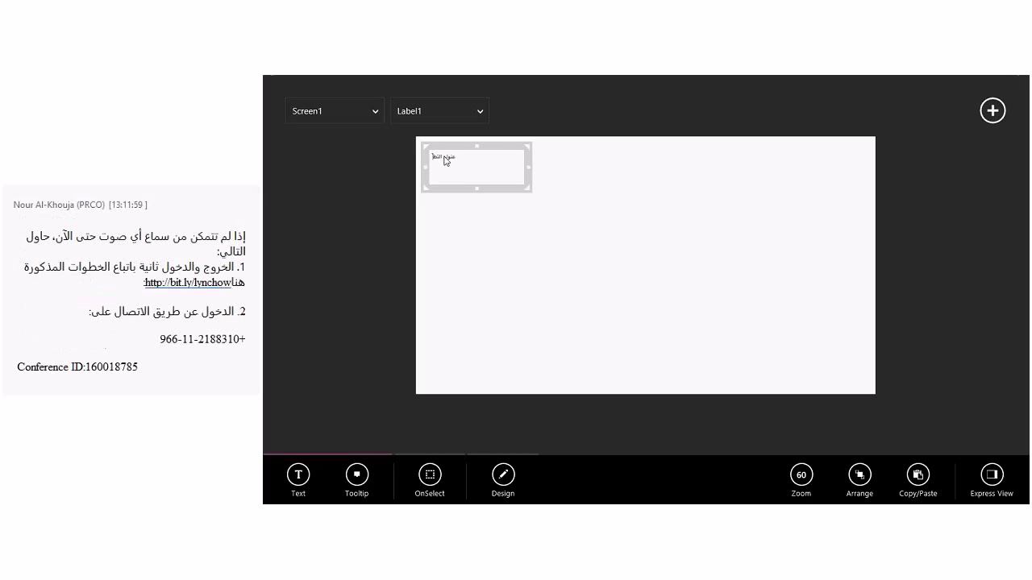
click(505, 251)
Set the font size of the title label to 30.
click(453, 163)
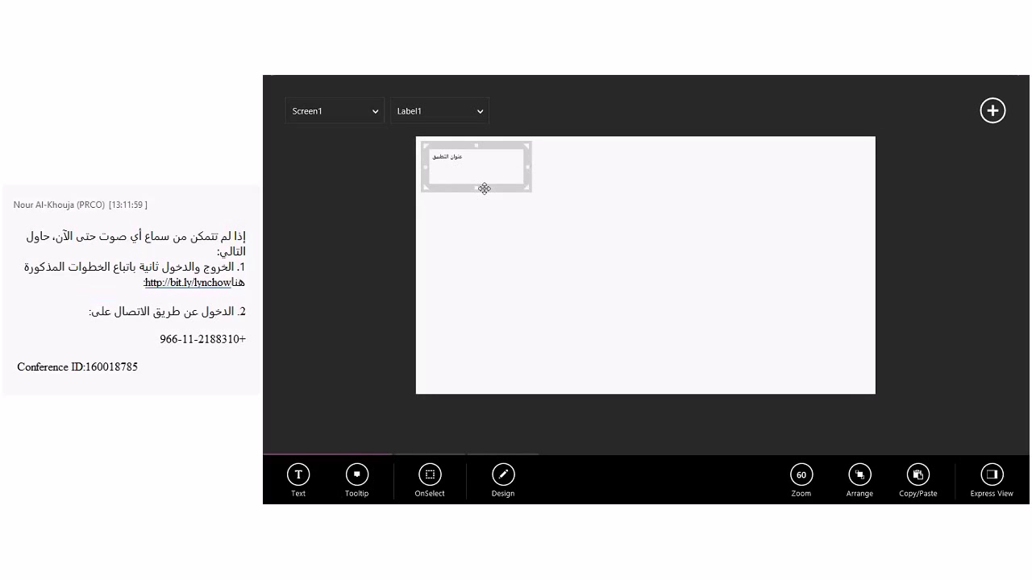
click(502, 477)
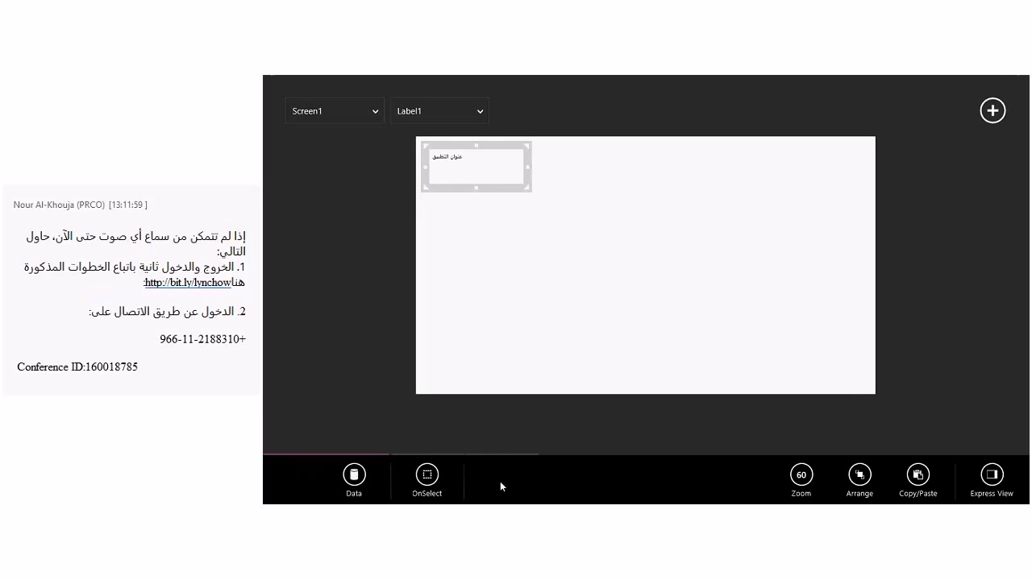
click(503, 478)
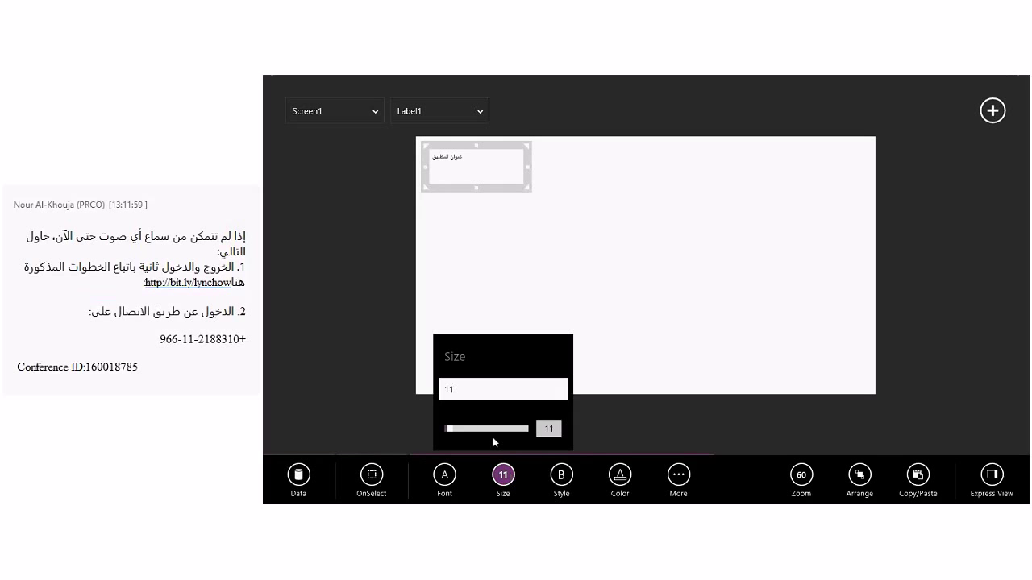
mouse_move(464, 433)
mouse_down()
mouse_move(486, 433)
mouse_move(466, 433)
mouse_up()
Make the title label's text bold and colour it green, RGBA(0, 176, 80, 1).
click(562, 480)
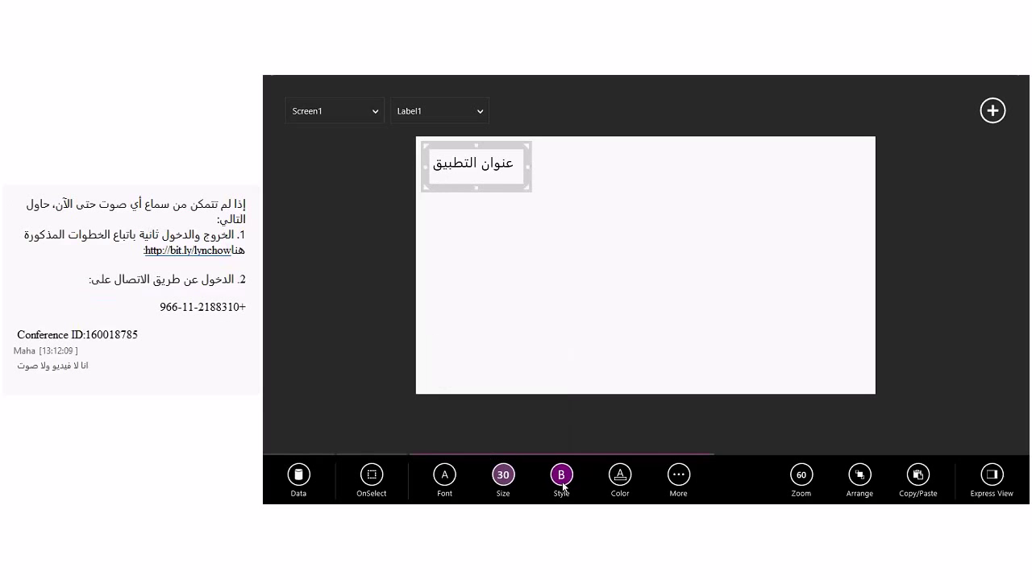
click(542, 415)
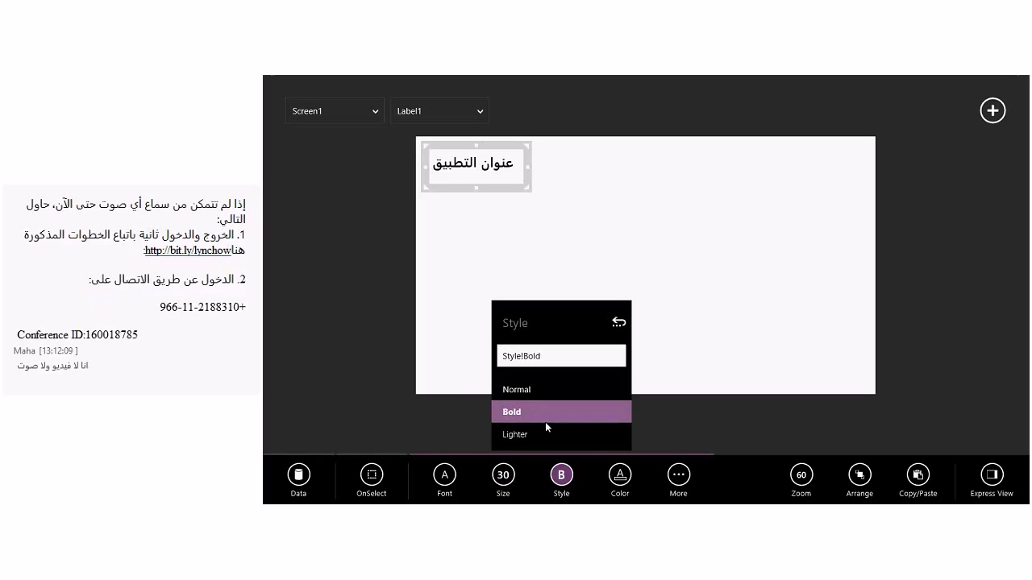
click(546, 434)
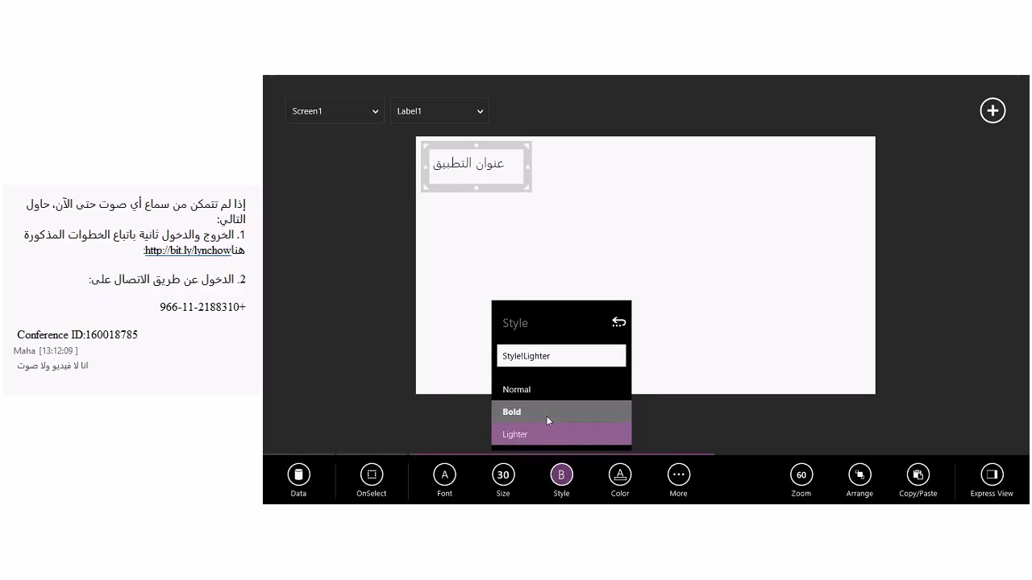
click(547, 416)
click(614, 477)
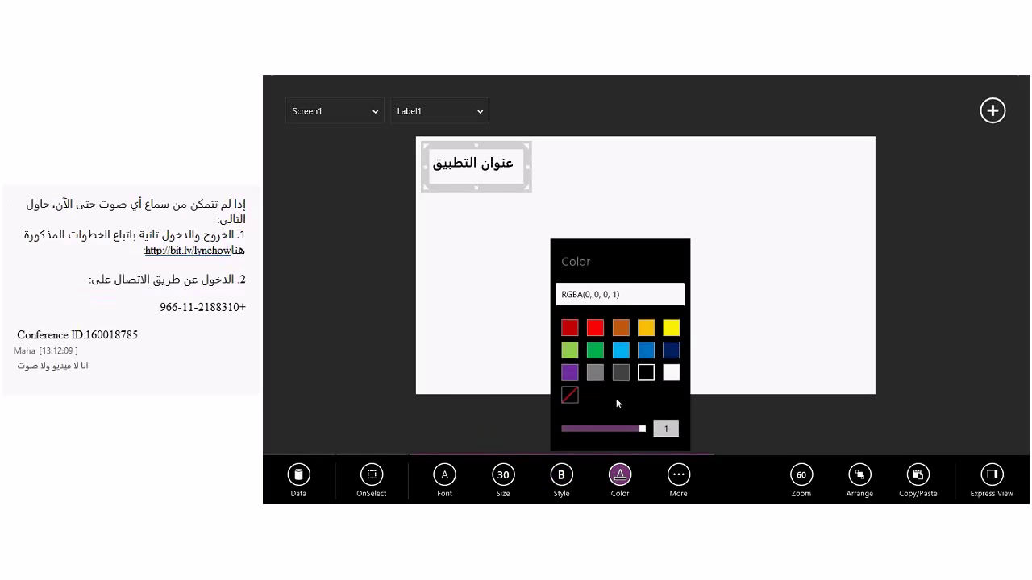
click(596, 355)
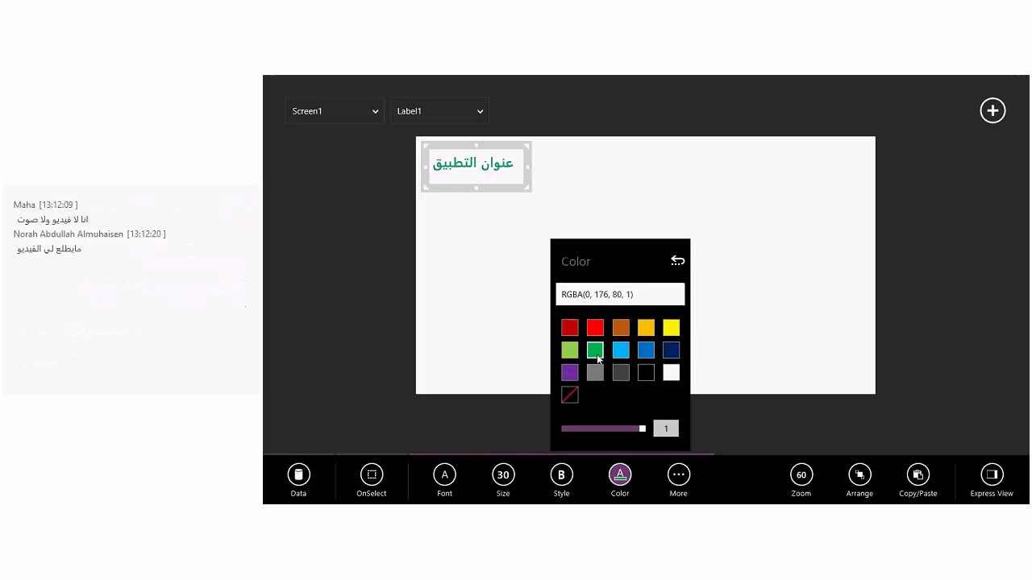
click(532, 333)
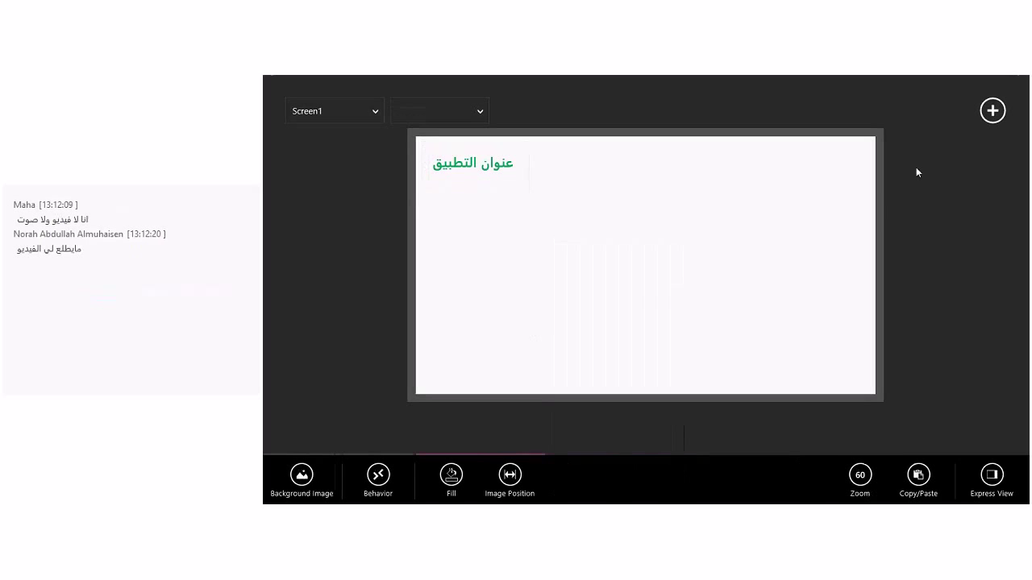
Add a button below the title label and set its text to "موافق".
click(991, 111)
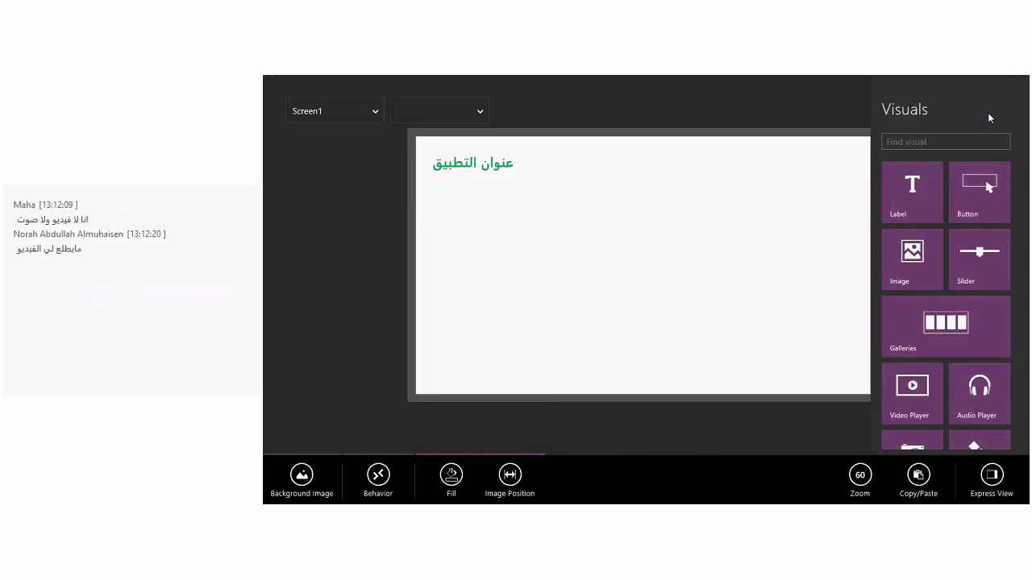
click(985, 187)
drag(472, 170, 526, 263)
click(522, 259)
text(موافق)
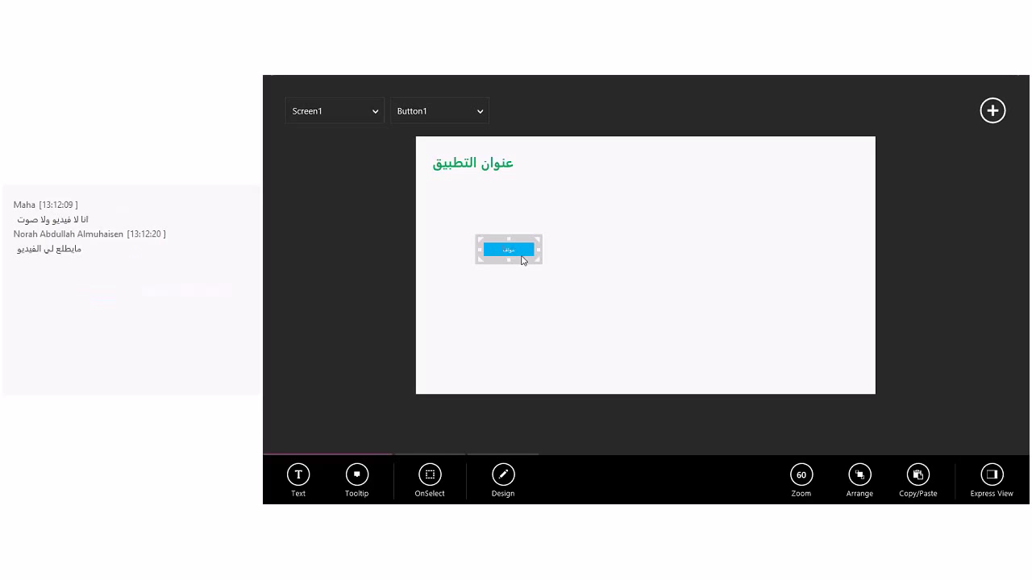
click(546, 286)
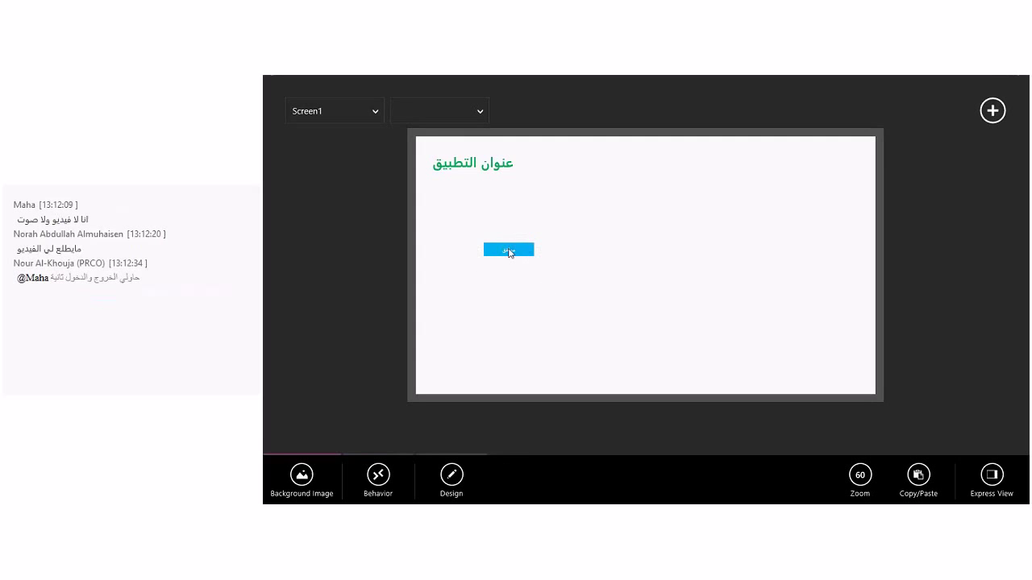
click(508, 249)
Add an image control and place it in the right half of the canvas, across from the button.
click(987, 114)
scroll(939, 249, down, 3)
scroll(934, 269, up, 3)
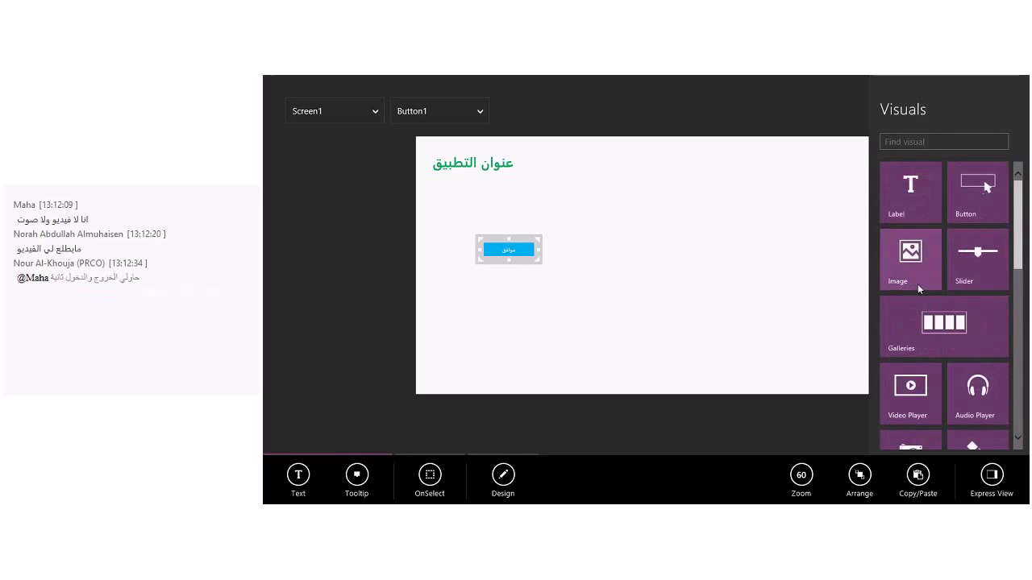
click(915, 270)
drag(463, 186, 774, 332)
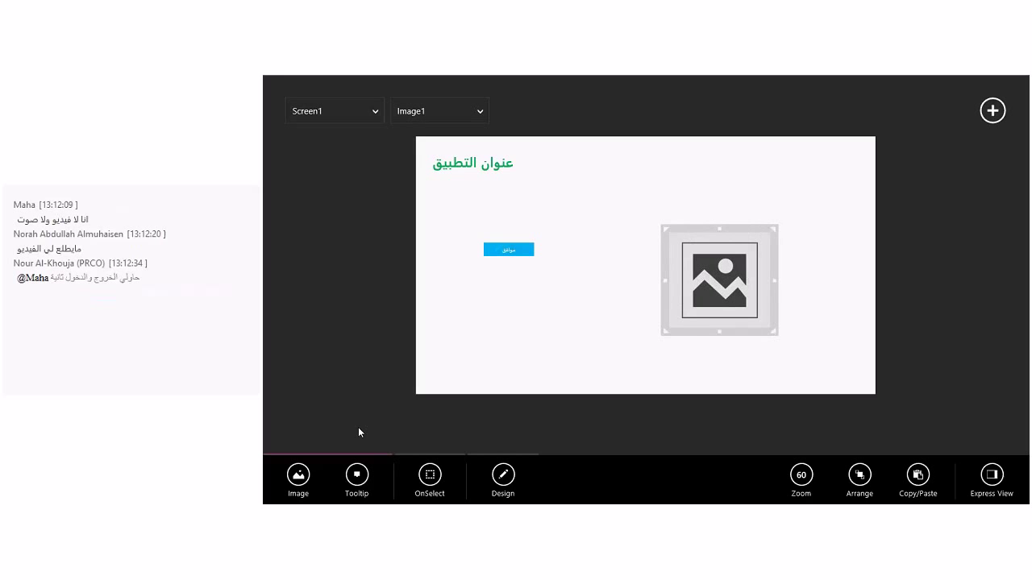
Load the Al Nassr club logo from the Clubs folder into the image control.
click(296, 479)
click(315, 414)
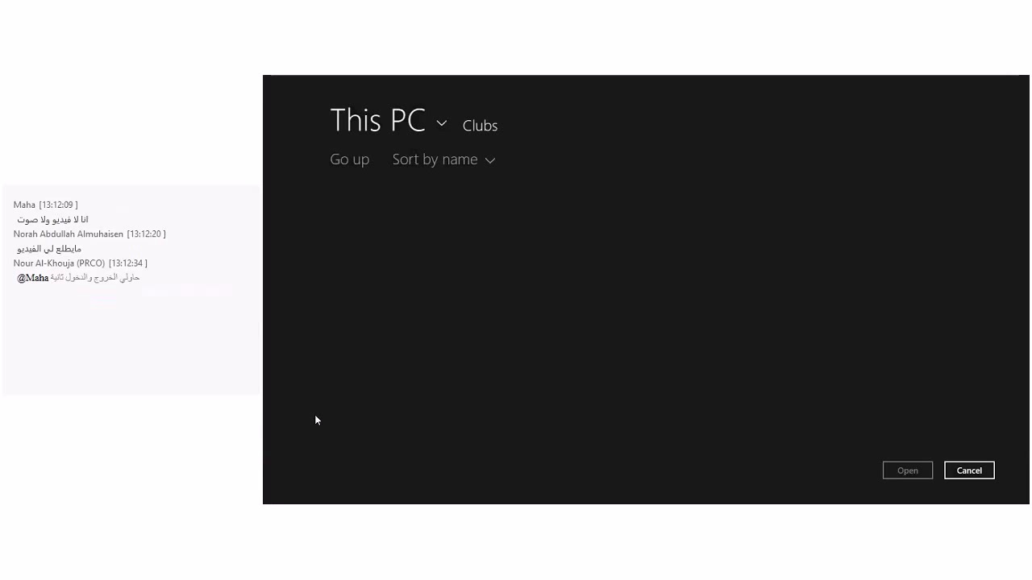
click(753, 209)
click(886, 466)
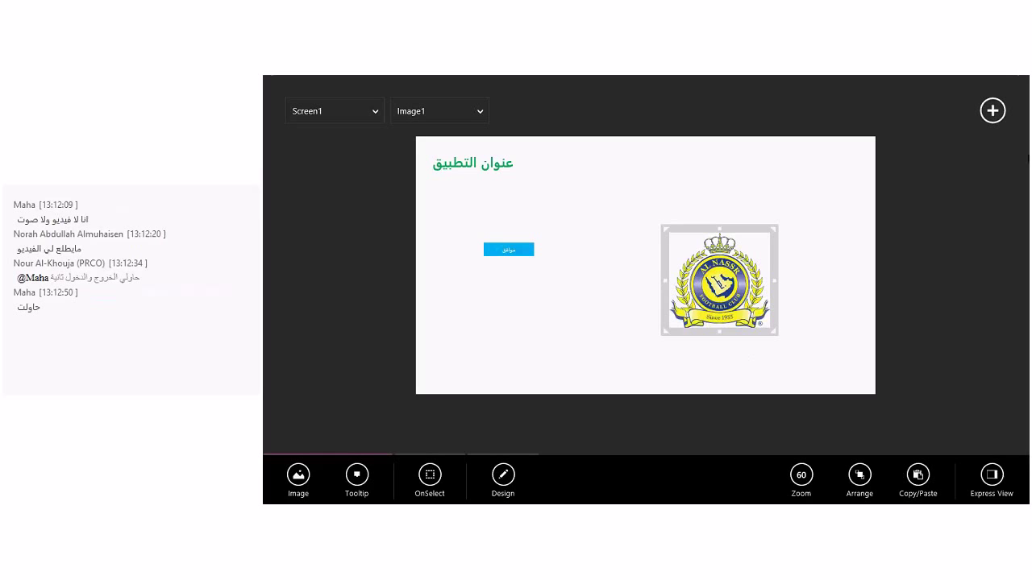
Try out a camera control between the button and the club logo, and delete it again.
click(992, 111)
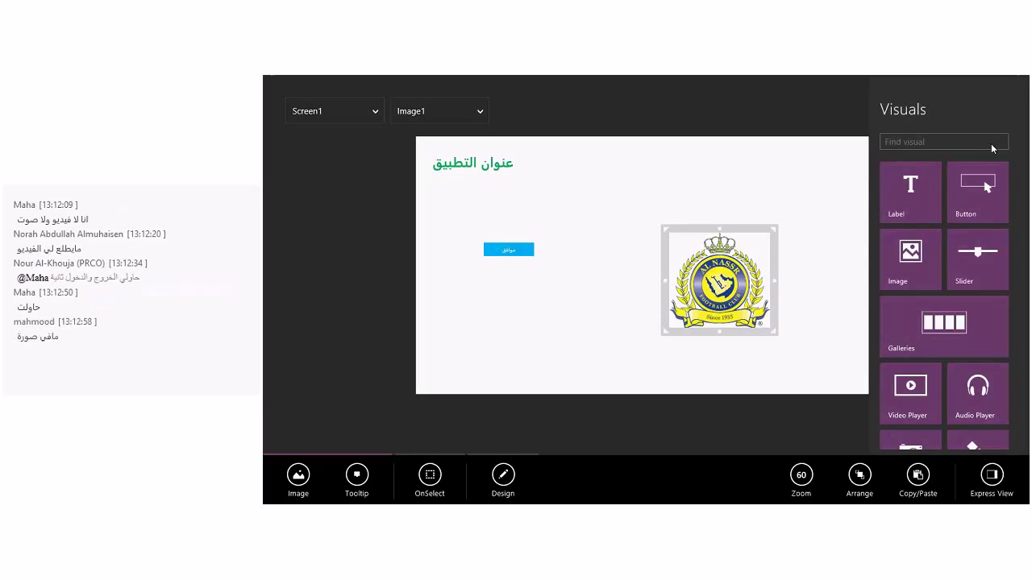
scroll(961, 341, down, 1)
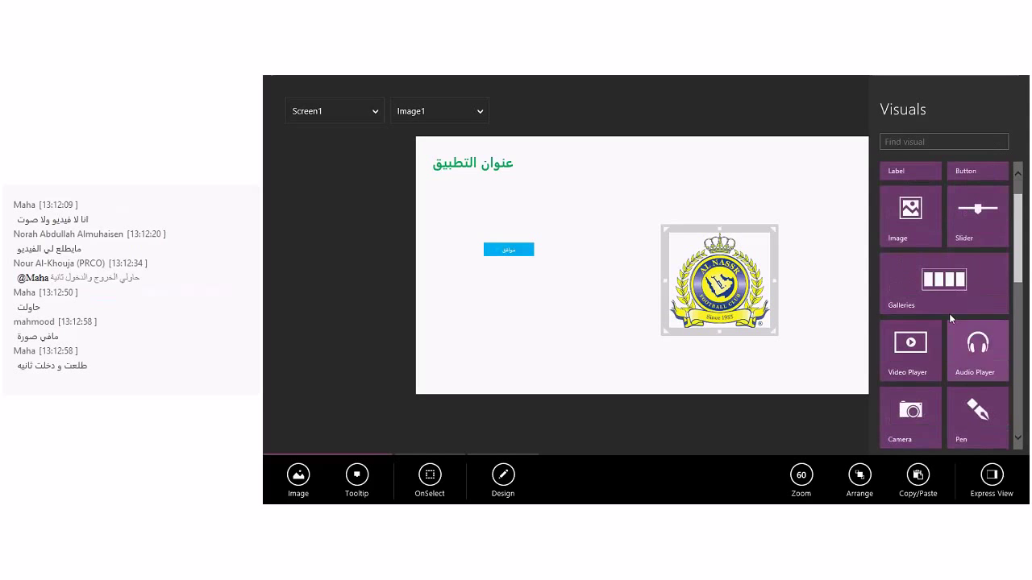
scroll(959, 297, down, 1)
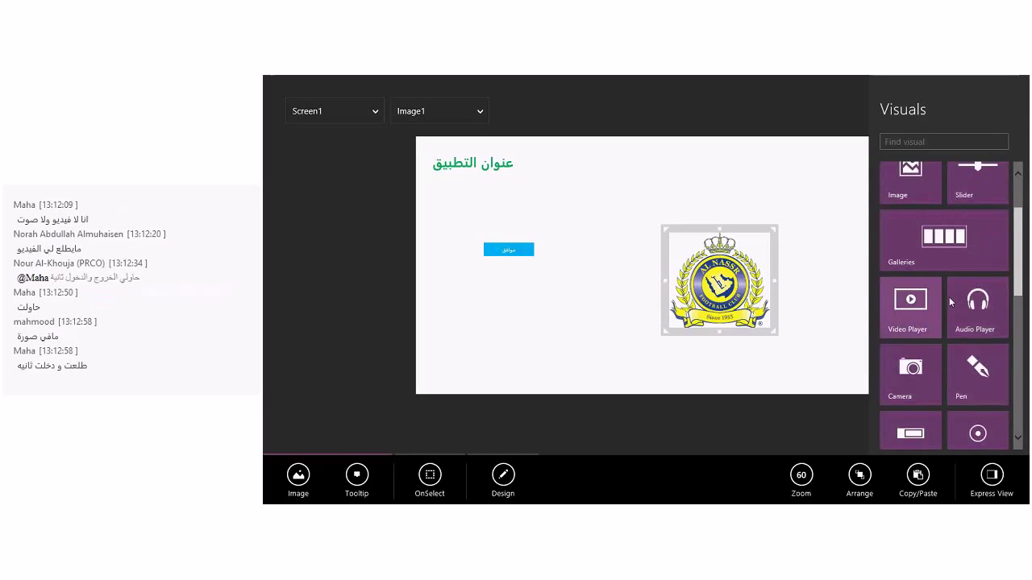
scroll(974, 304, down, 1)
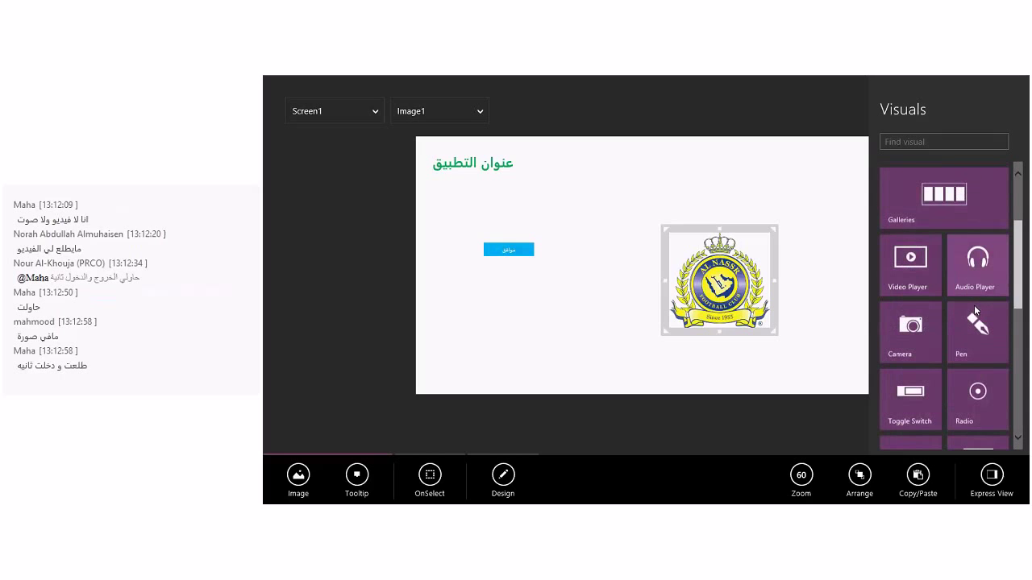
click(932, 323)
drag(551, 243, 673, 326)
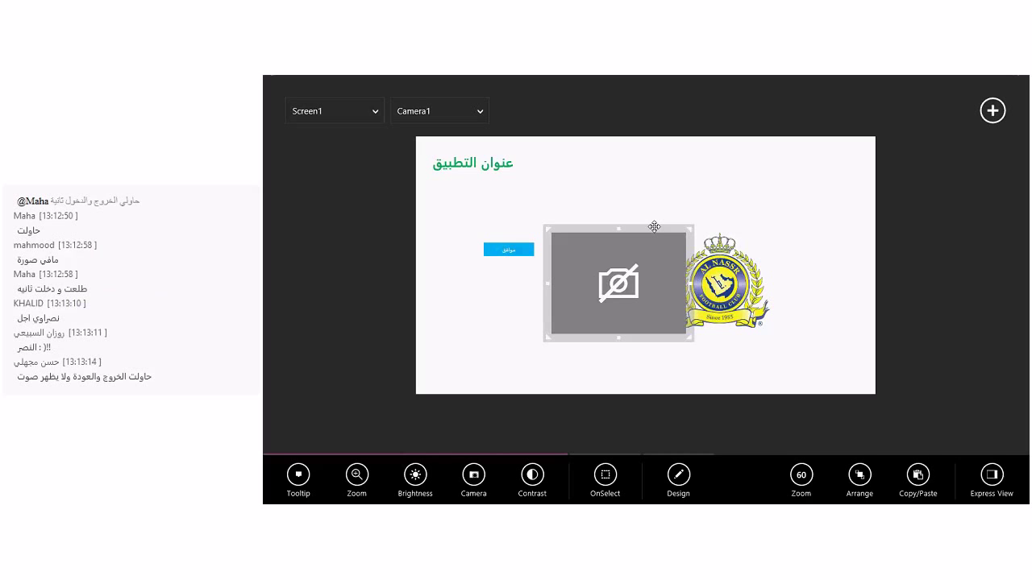
key(Delete)
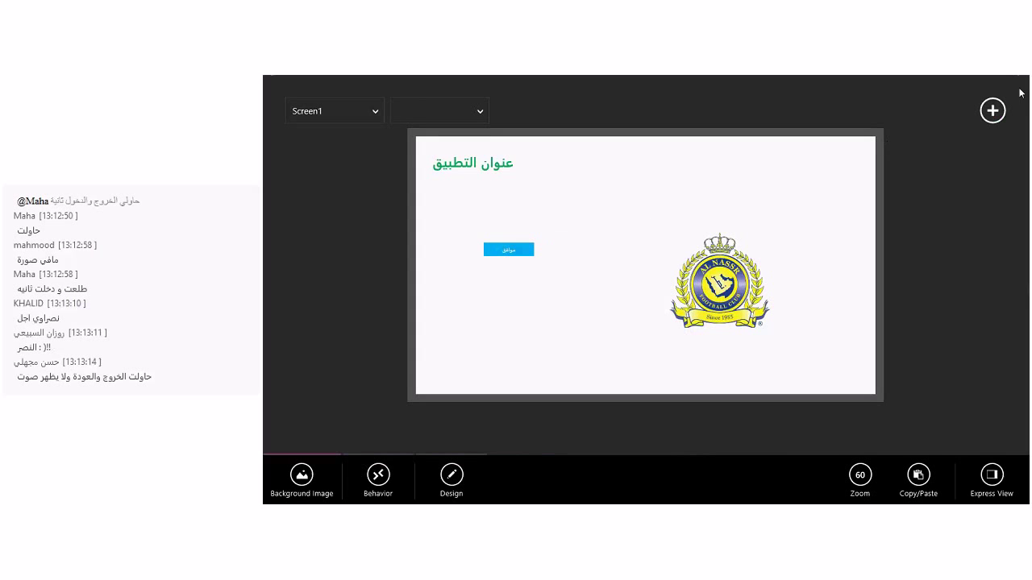
Try out a pen control beside the title label, and delete it again.
click(995, 103)
scroll(941, 282, down, 2)
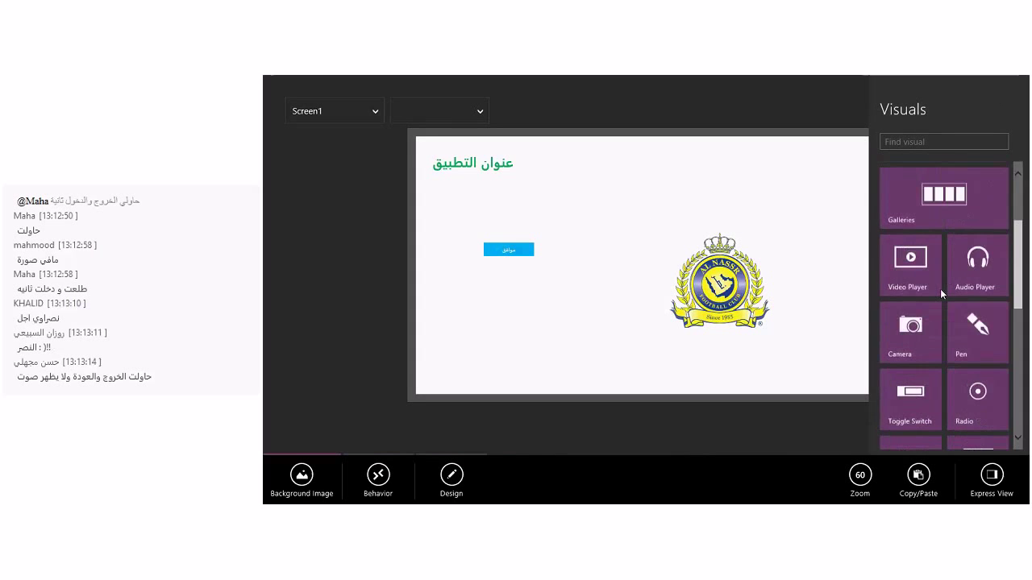
scroll(940, 290, down, 1)
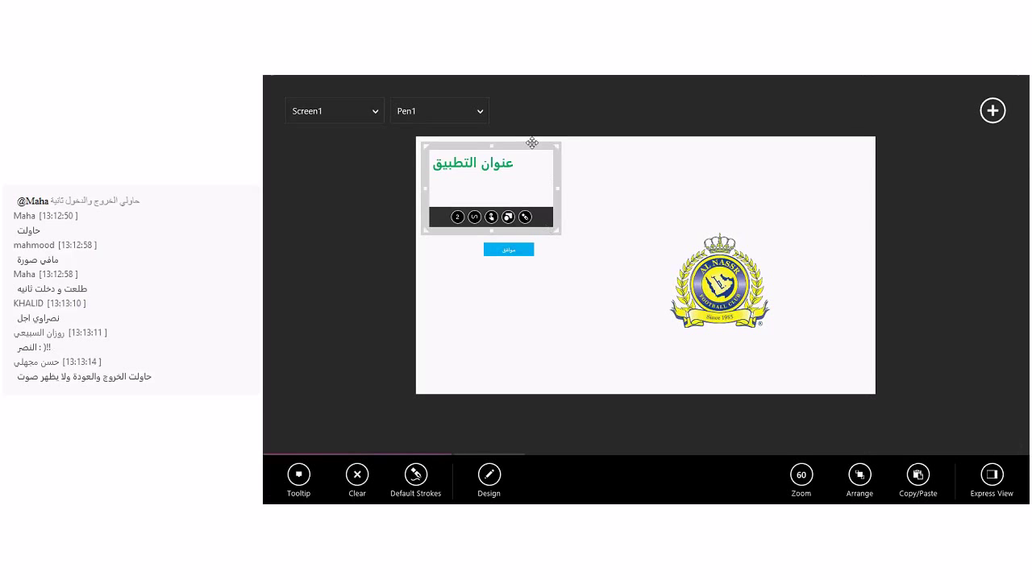
drag(595, 169, 661, 172)
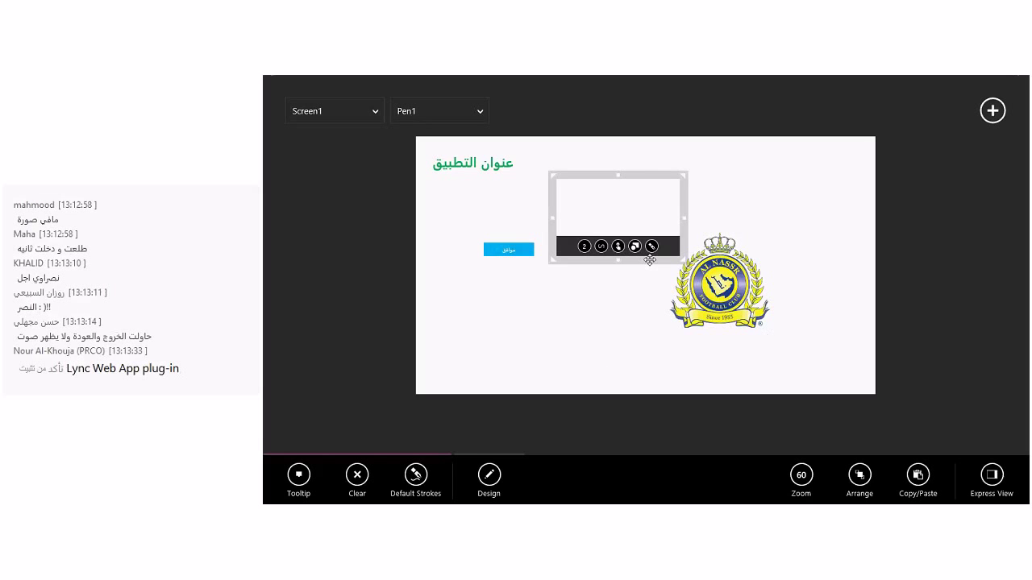
key(Delete)
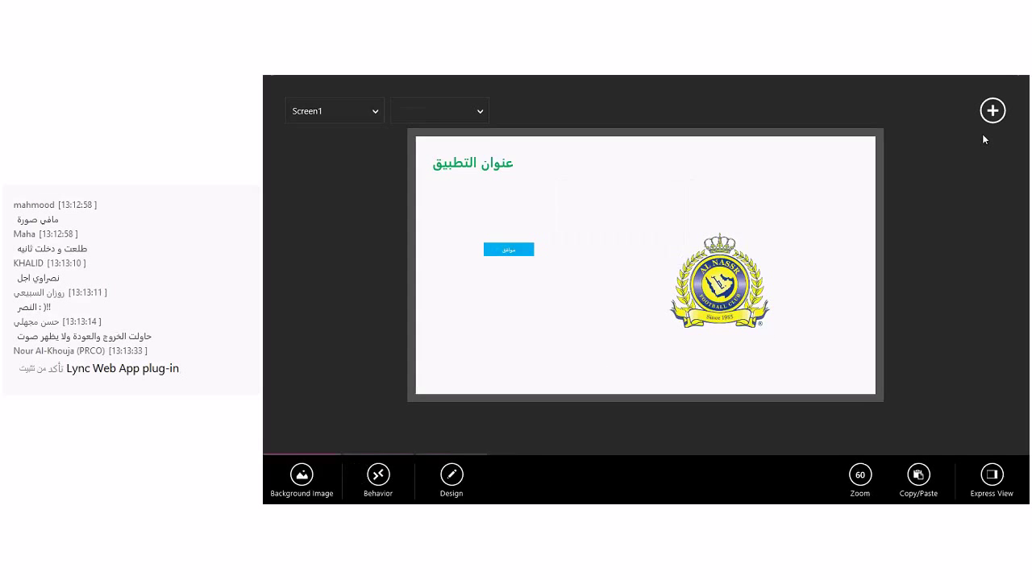
Add a toggle switch, place it just above the club logo and widen it.
click(992, 110)
scroll(949, 388, down, 4)
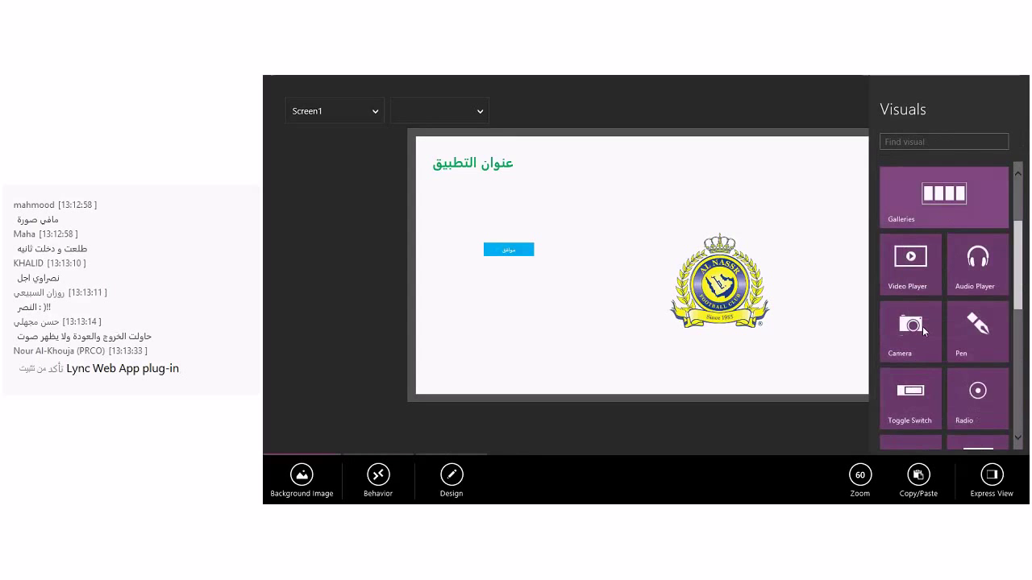
scroll(933, 381, down, 1)
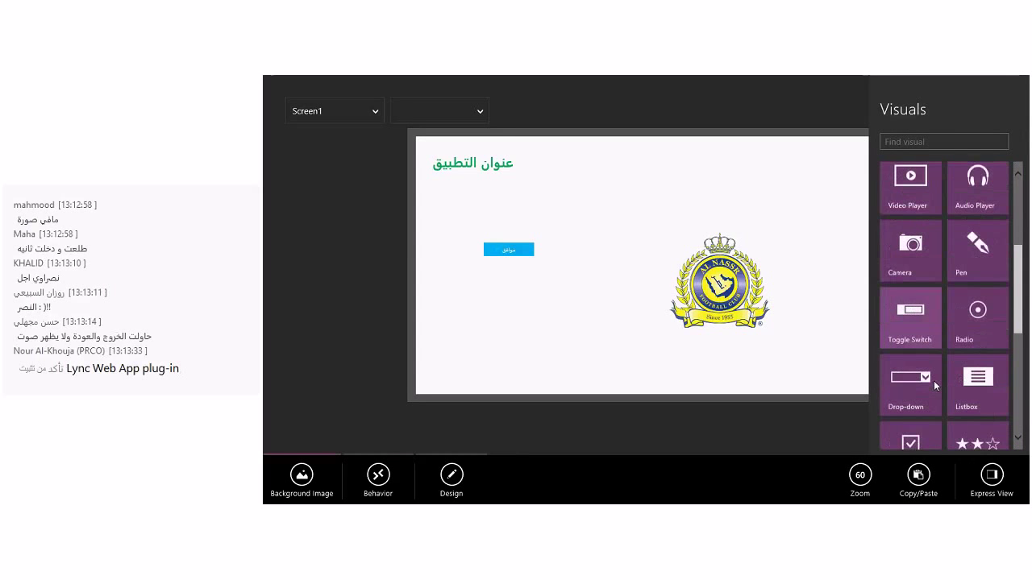
click(910, 314)
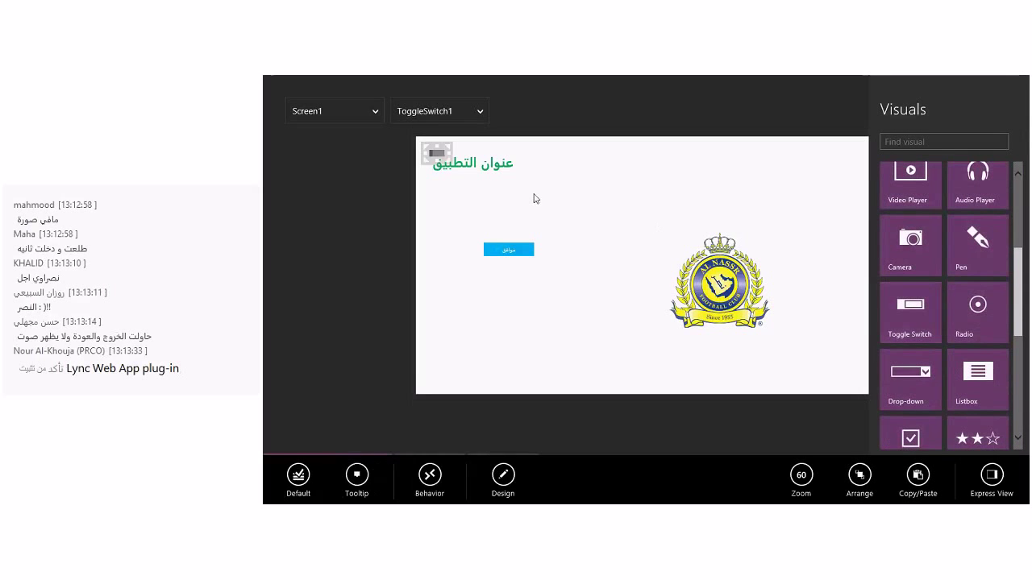
drag(441, 161, 687, 220)
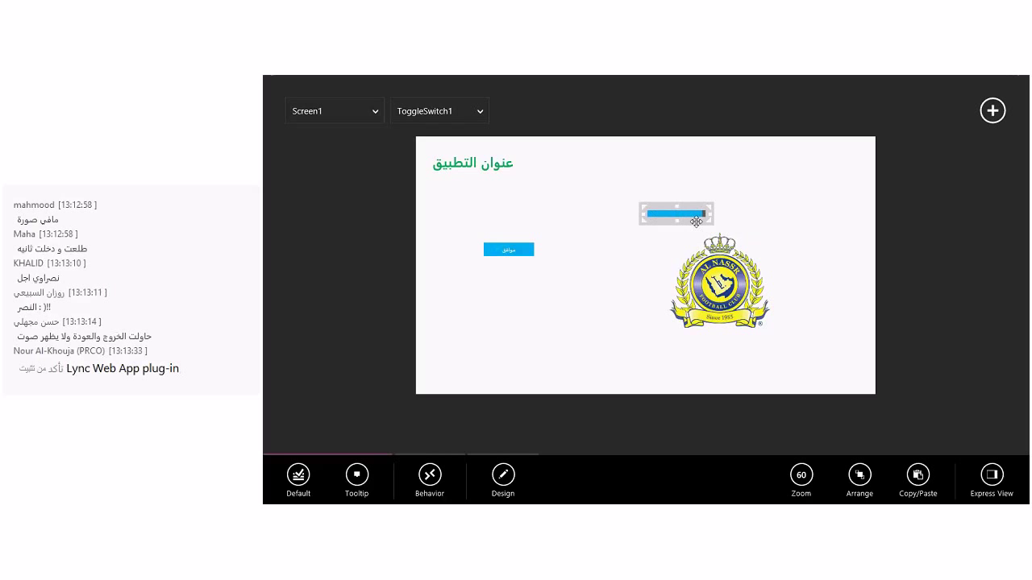
Delete the toggle switch and look through the remaining available visuals without adding one.
key(Delete)
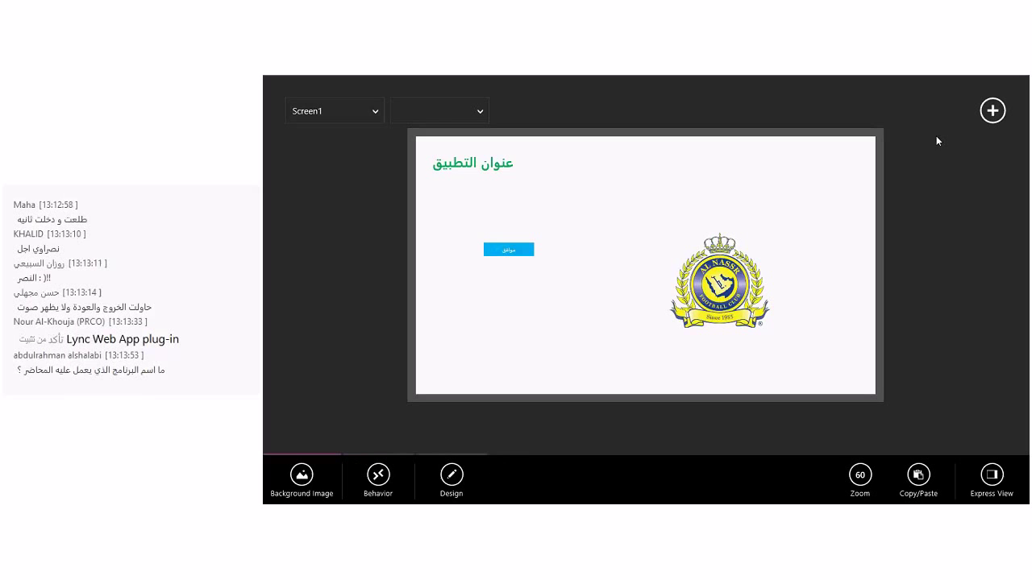
click(981, 114)
scroll(930, 346, down, 5)
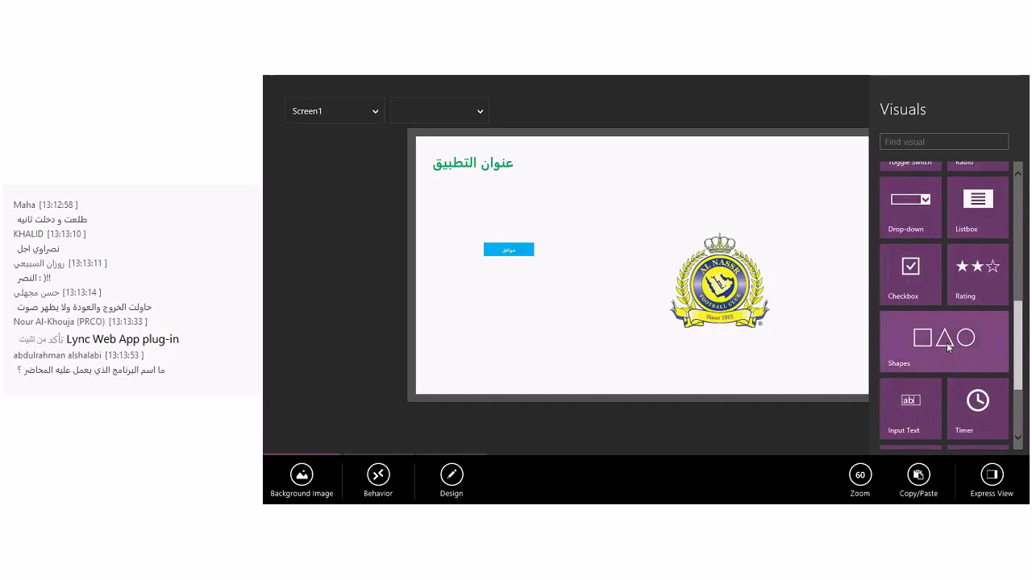
scroll(946, 342, down, 2)
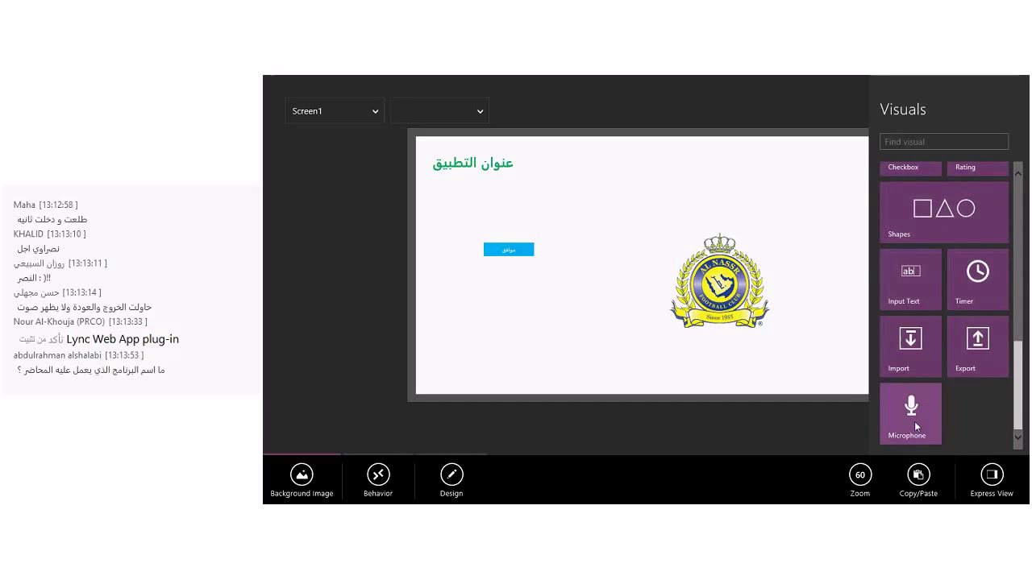
scroll(915, 426, up, 5)
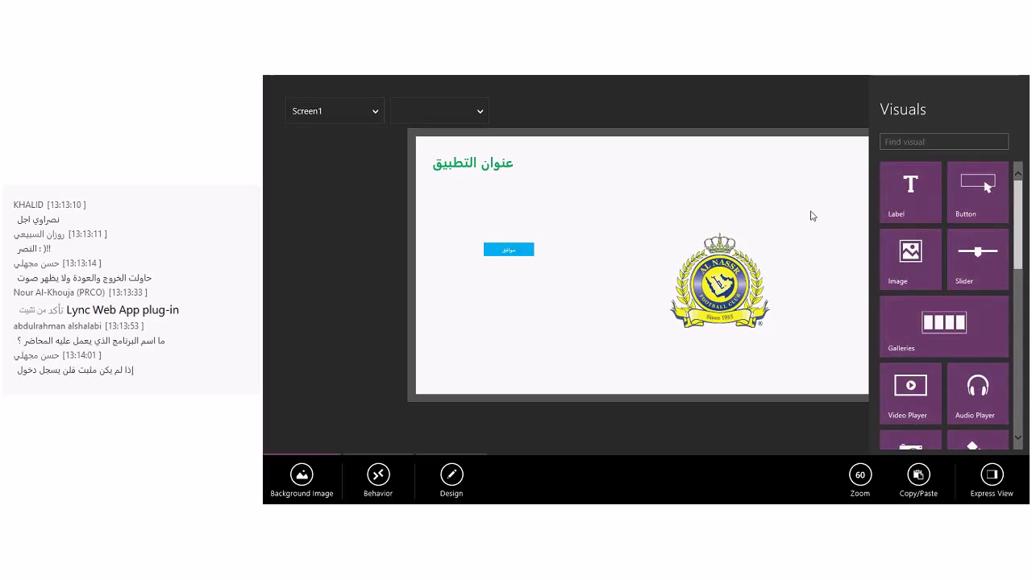
click(868, 102)
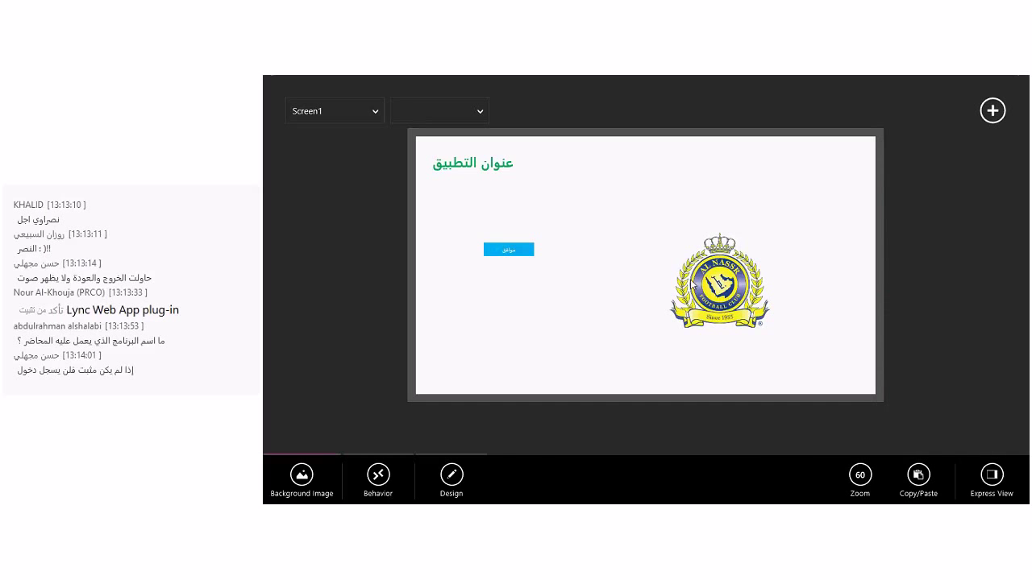
Move the Al Nassr club logo to the upper-right corner of the app screen.
click(735, 227)
drag(735, 226, 827, 153)
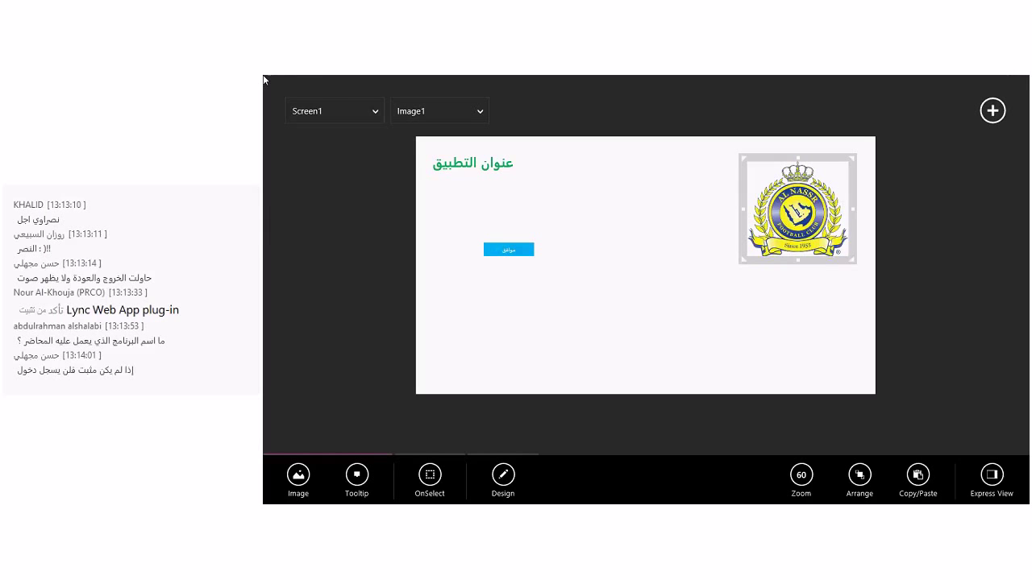
Switch to the Lync meeting window and check the latest chat messages.
mouse_move(264, 77)
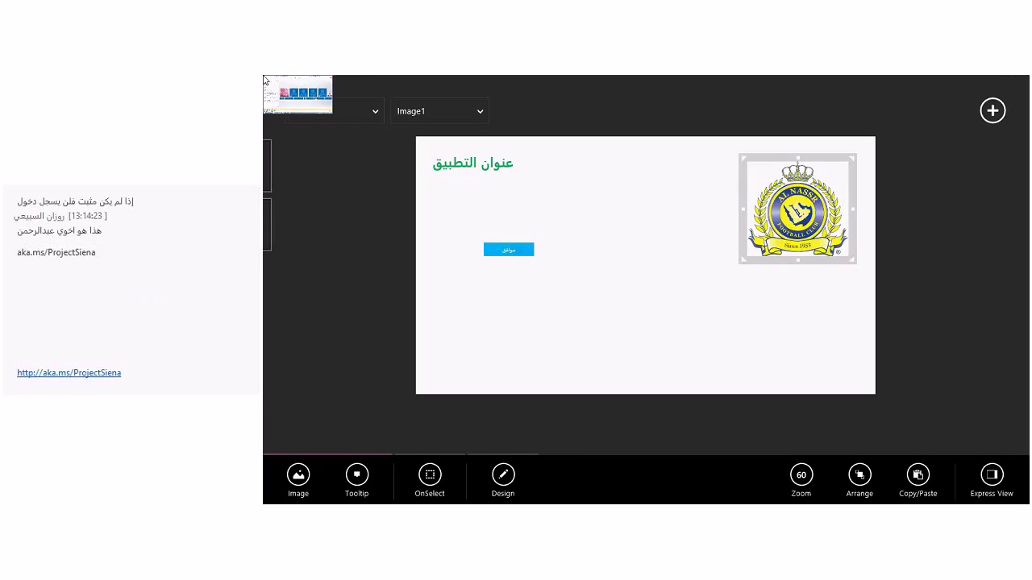
click(265, 80)
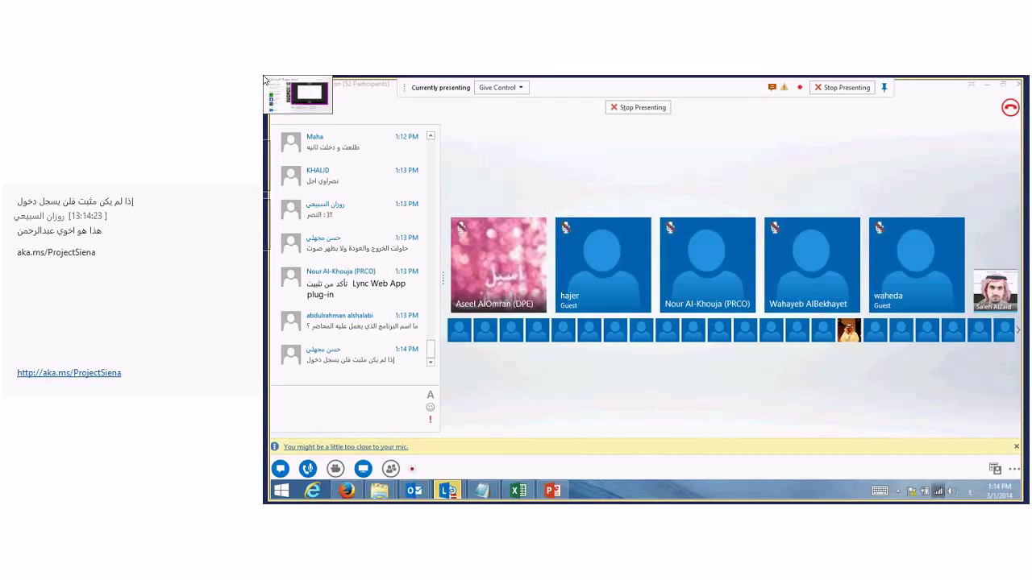
click(385, 412)
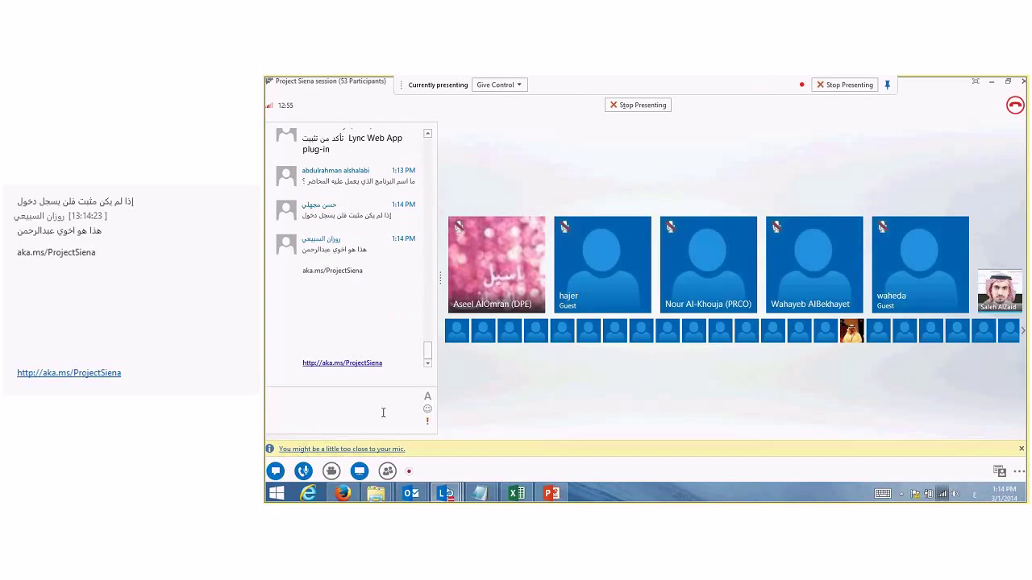
In Firefox, open the RSS feed page of the tech-wd.com site and copy the link of its feed XML.
click(343, 492)
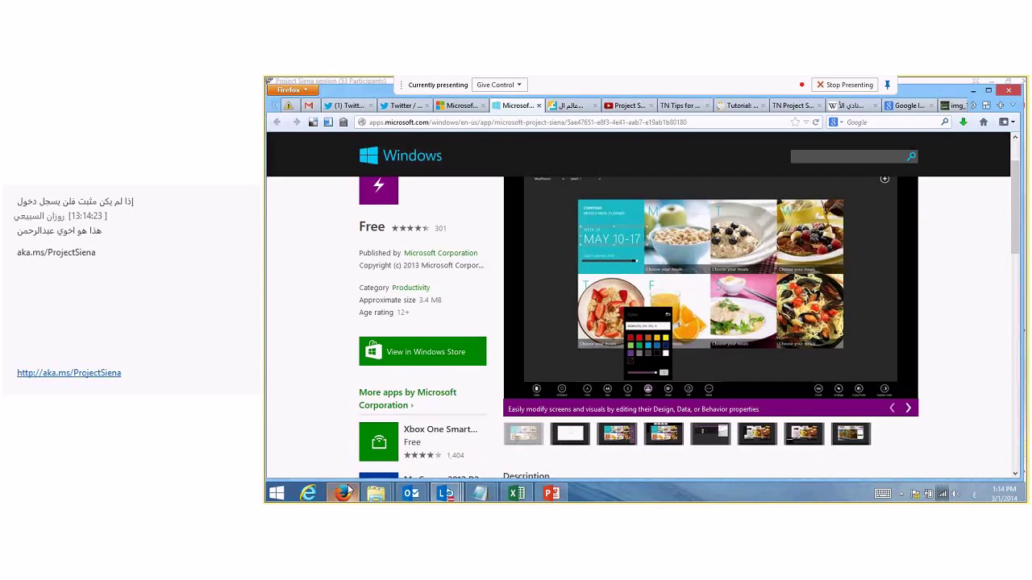
click(554, 108)
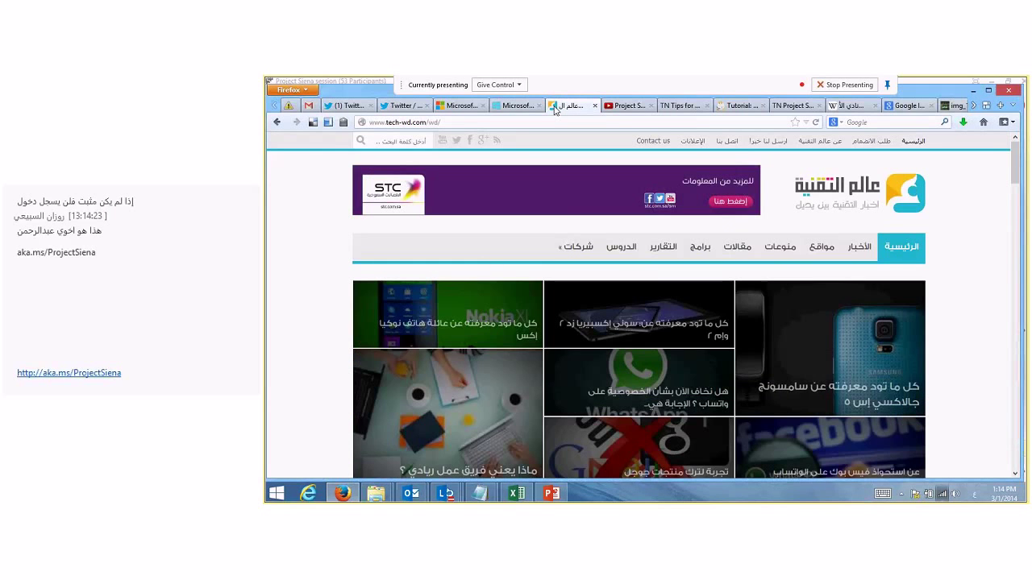
click(497, 146)
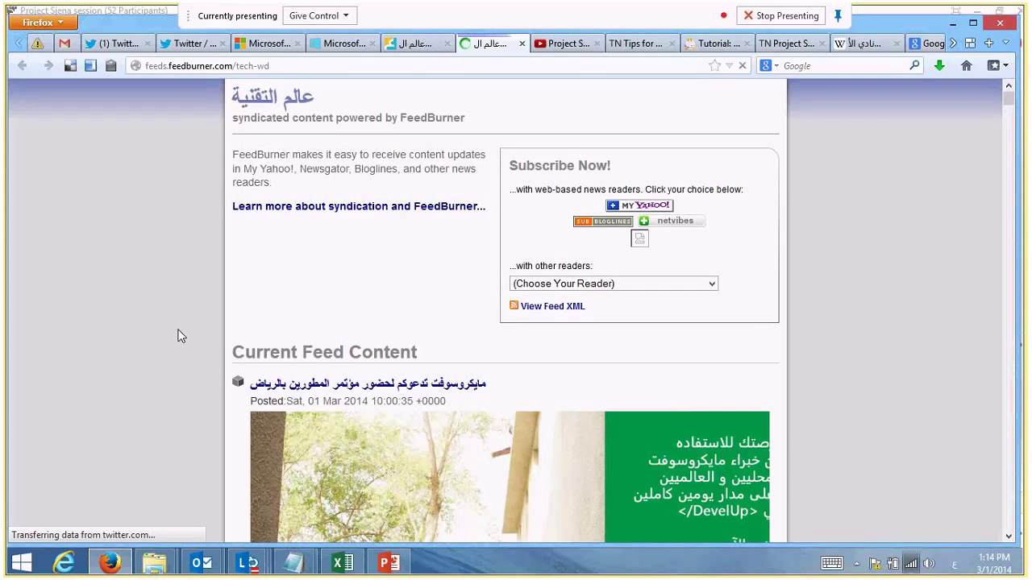
right_click(546, 308)
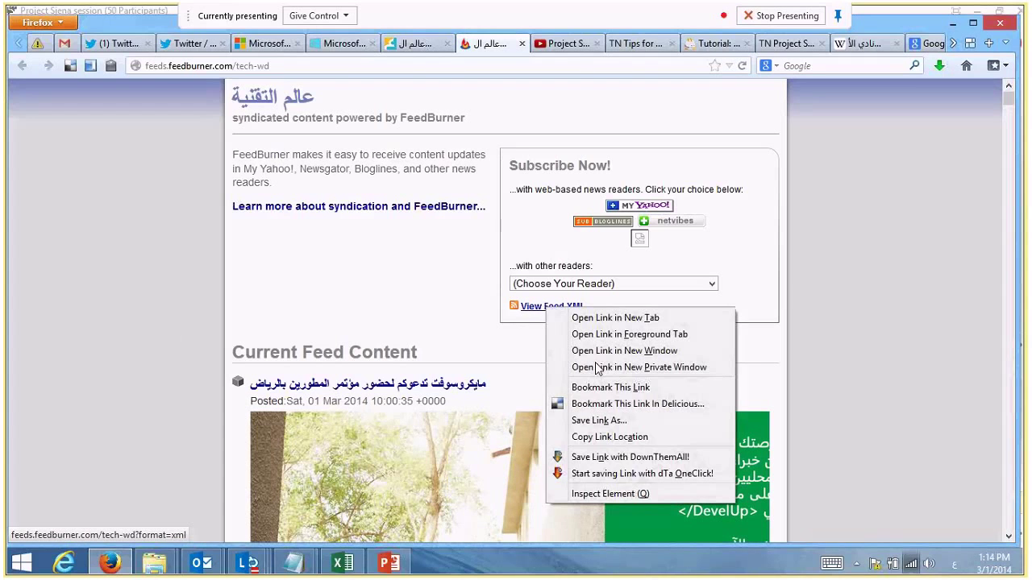
click(616, 440)
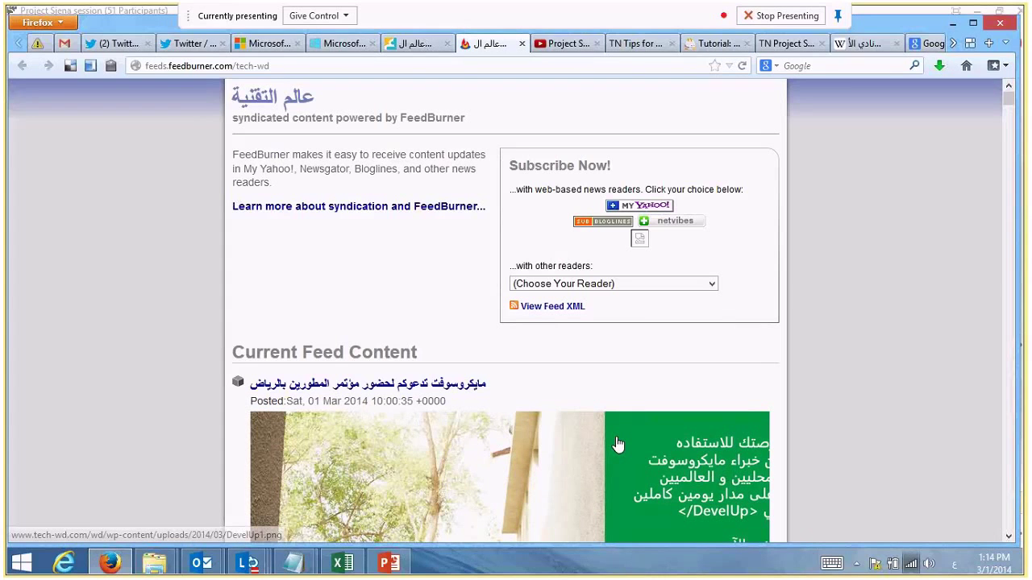
mouse_move(1029, 4)
click(1018, 293)
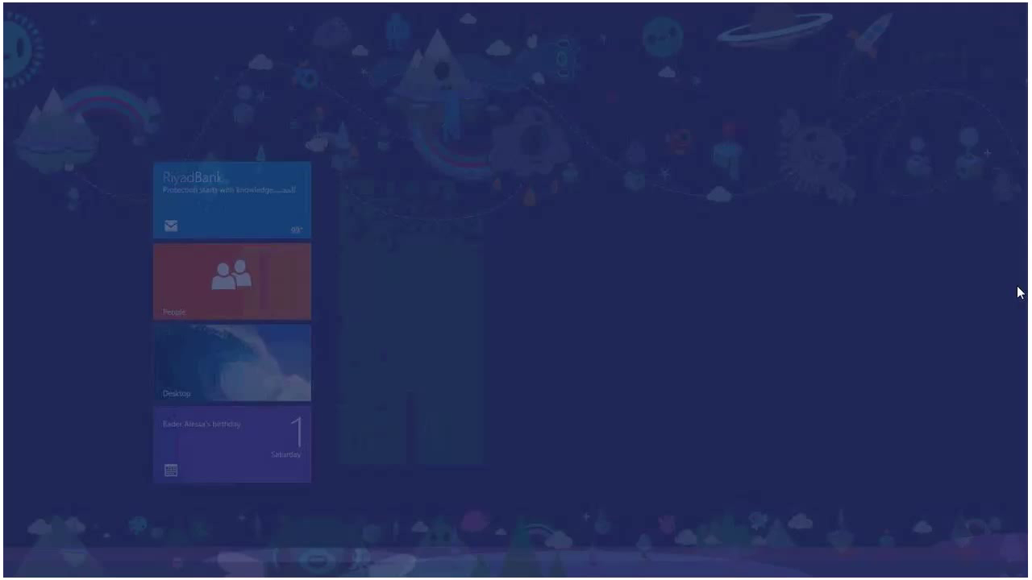
mouse_move(5, 8)
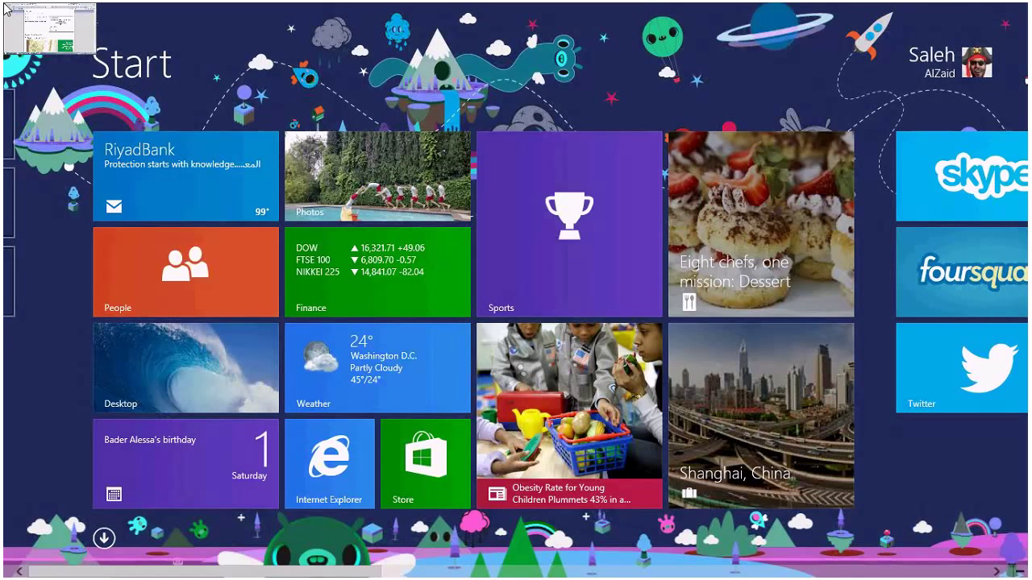
click(6, 8)
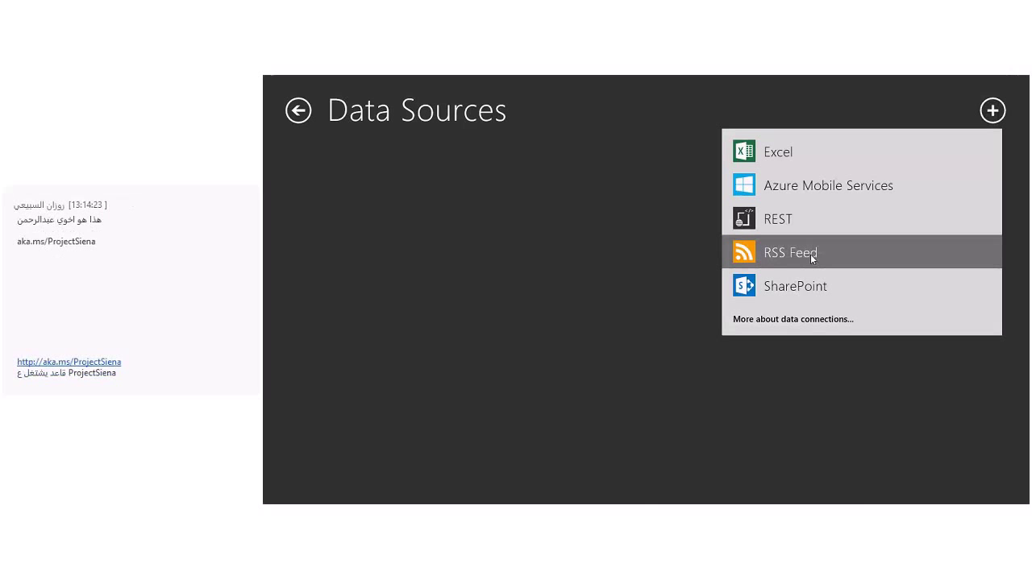
click(810, 254)
drag(921, 286, 749, 295)
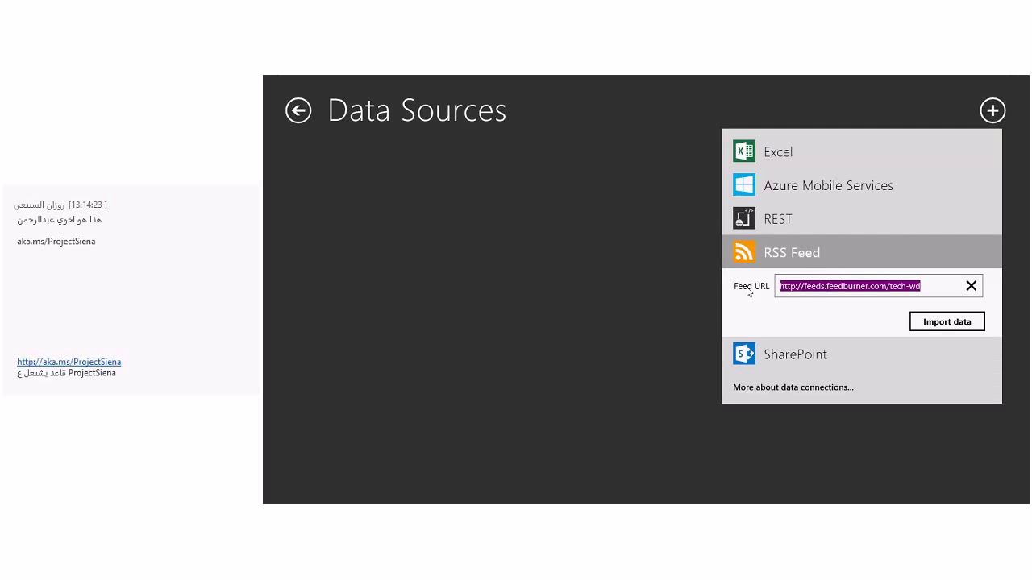
key(ctrl+v)
click(935, 322)
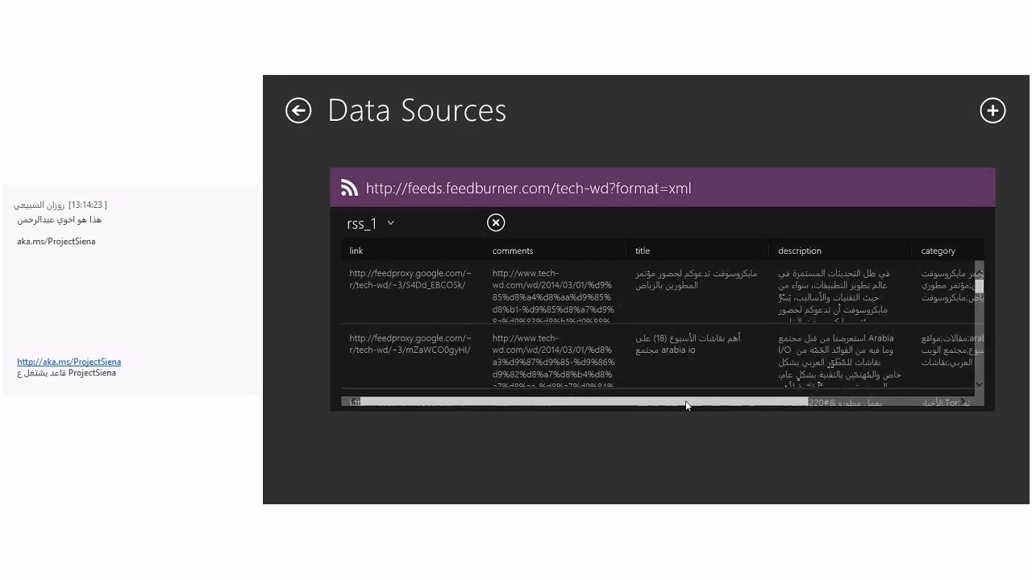
Look across the columns of the imported feed table, remove the data source and return to the app screen.
drag(685, 400, 905, 324)
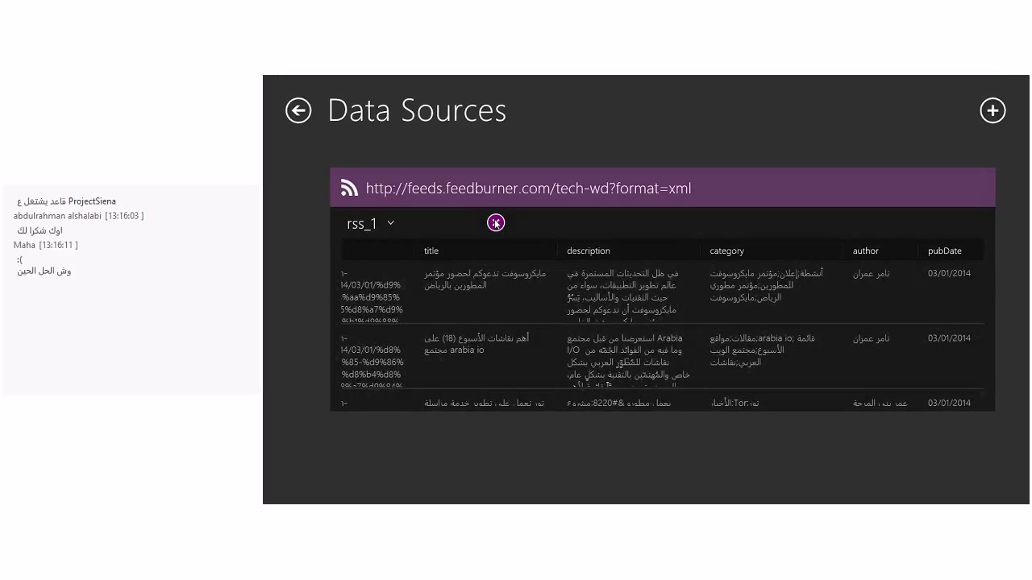
click(496, 223)
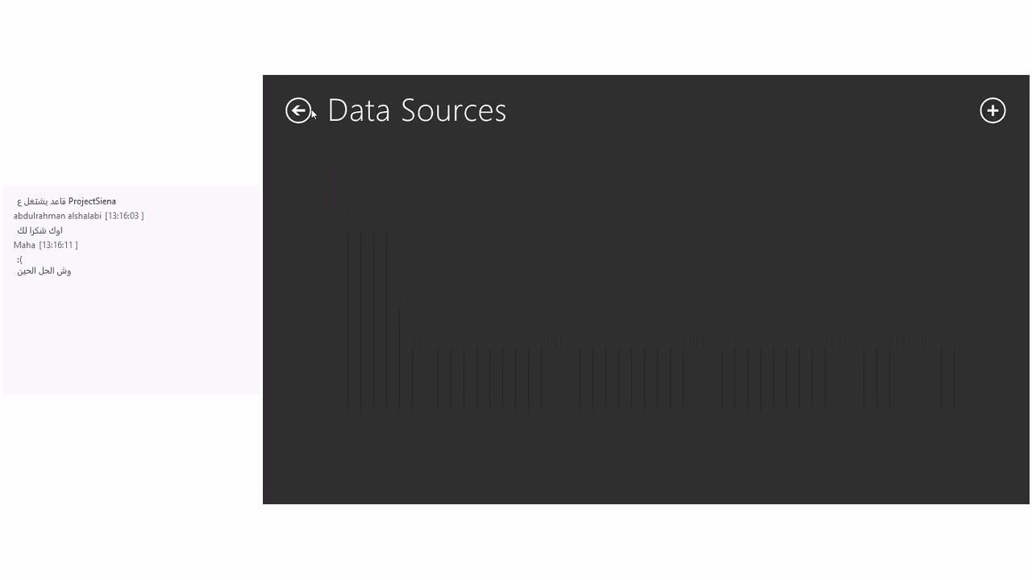
click(310, 112)
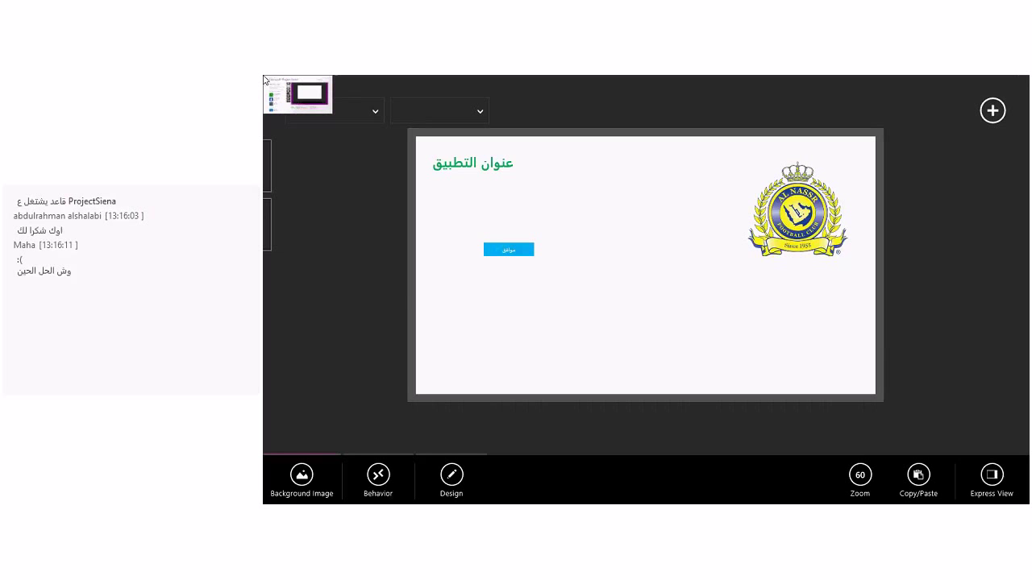
Switch to the desktop and bring up the Lync session window and File Explorer.
click(264, 79)
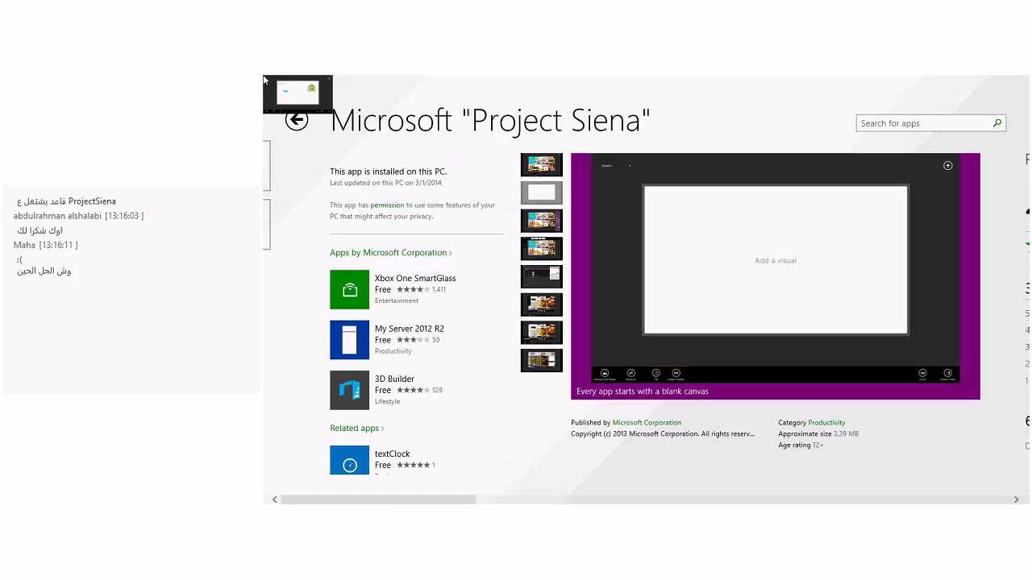
click(264, 79)
mouse_move(313, 188)
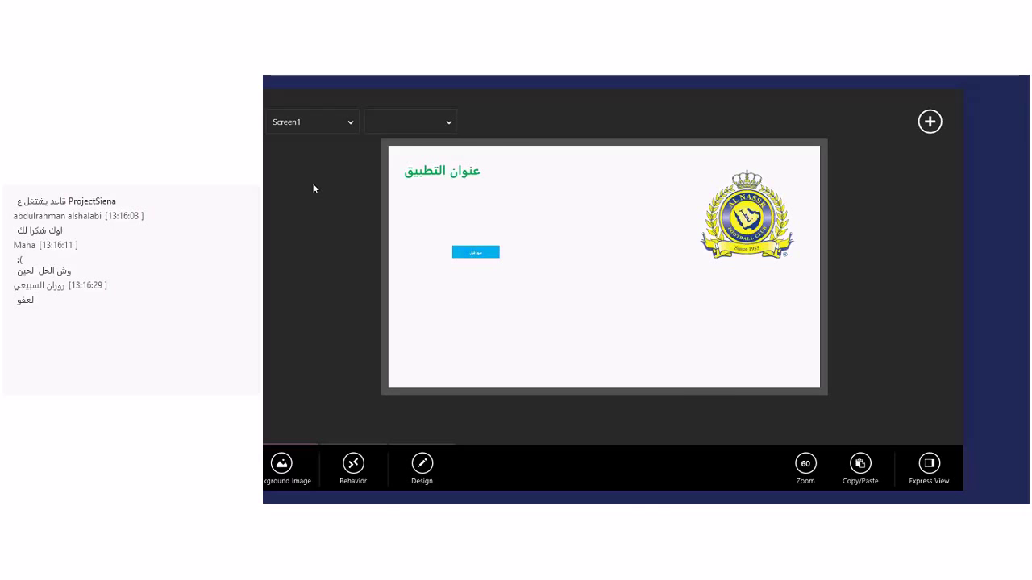
key(super+d)
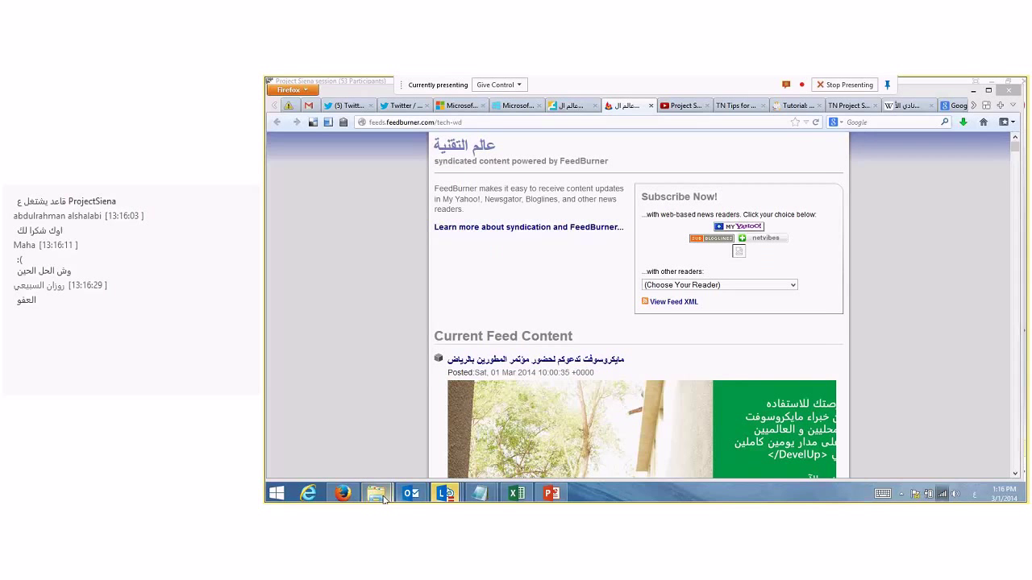
mouse_move(446, 495)
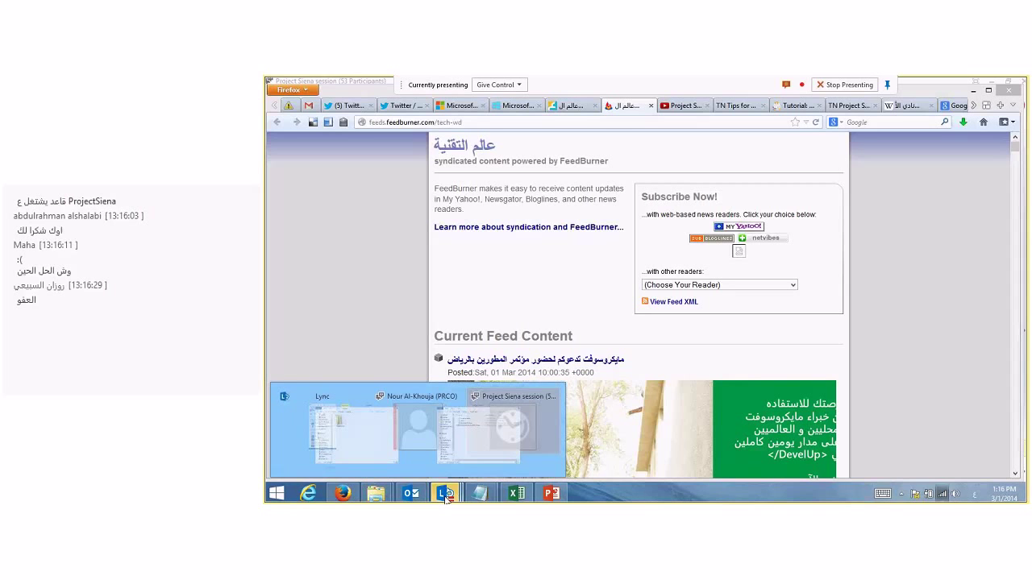
click(473, 432)
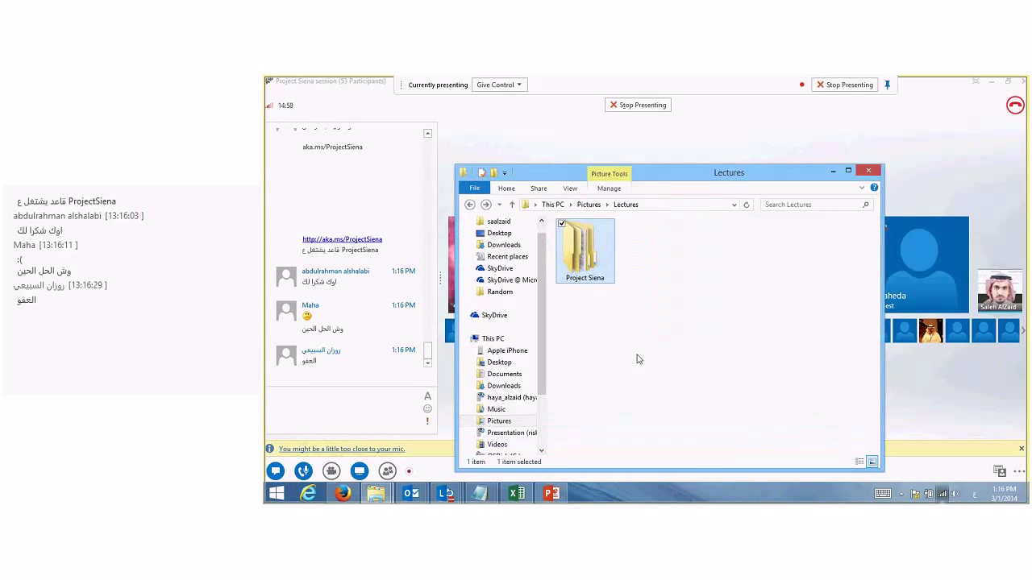
In File Explorer, open the Clubs folder under Documents, Lectures, Project Siena.
click(504, 374)
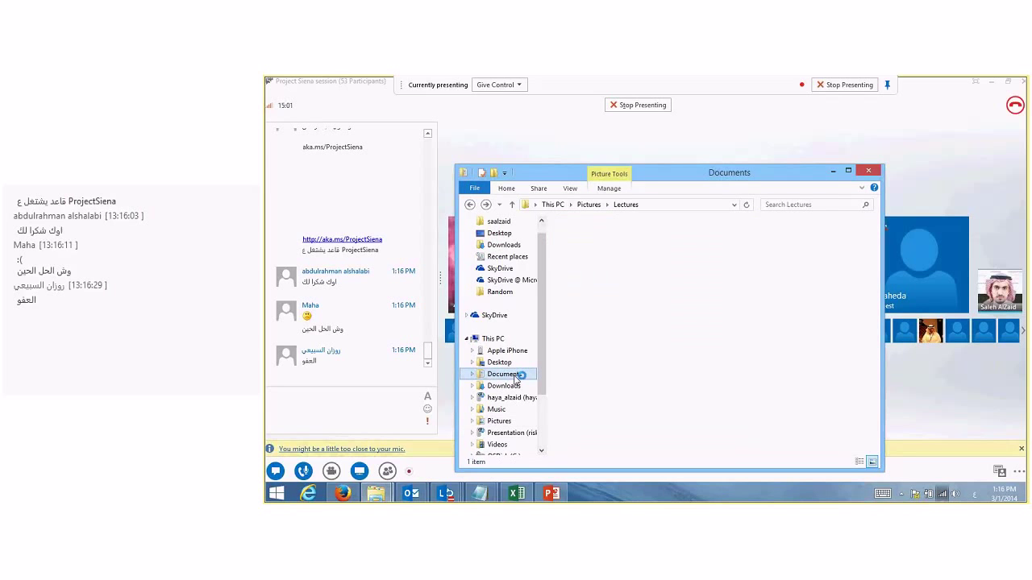
click(577, 360)
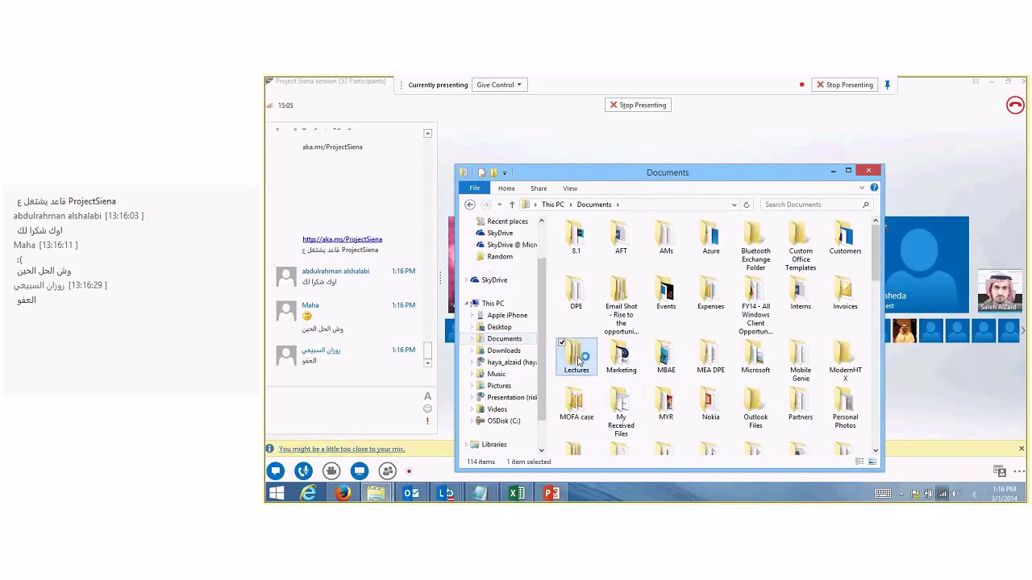
double_click(578, 361)
double_click(601, 240)
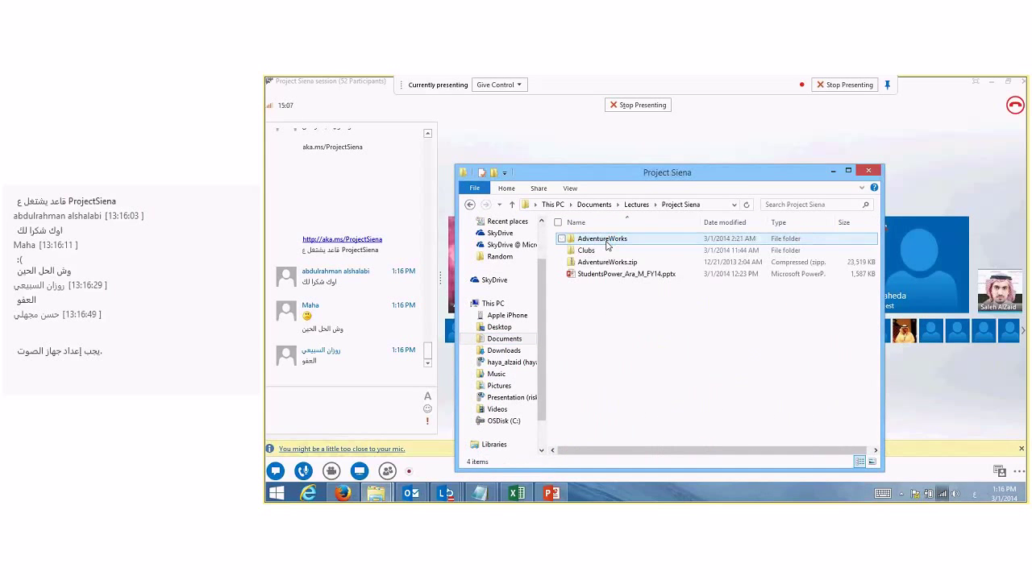
double_click(622, 251)
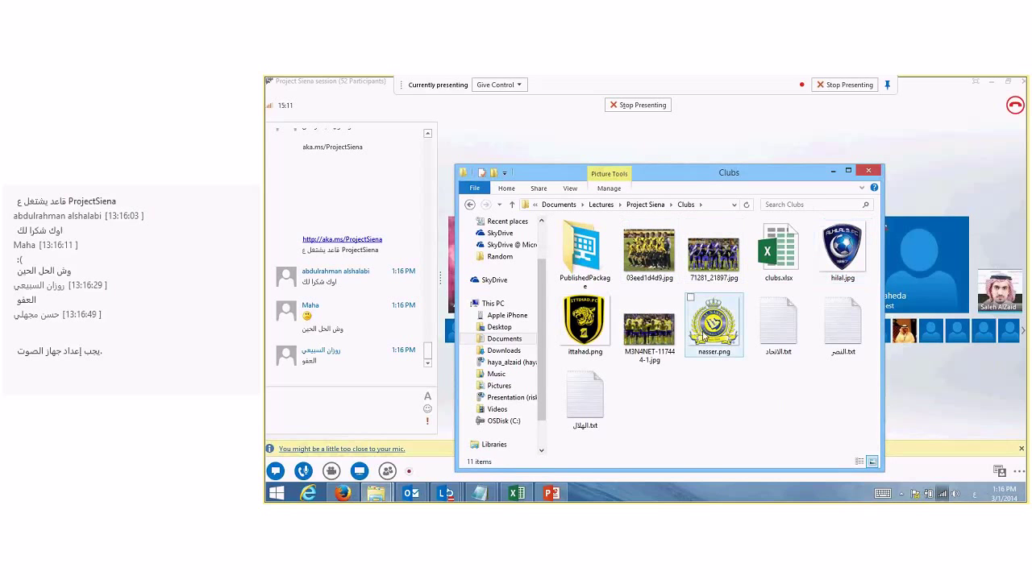
Open the club description files الهلال.txt, الاتحاد.txt and النصر.txt one after another to view their text.
double_click(587, 389)
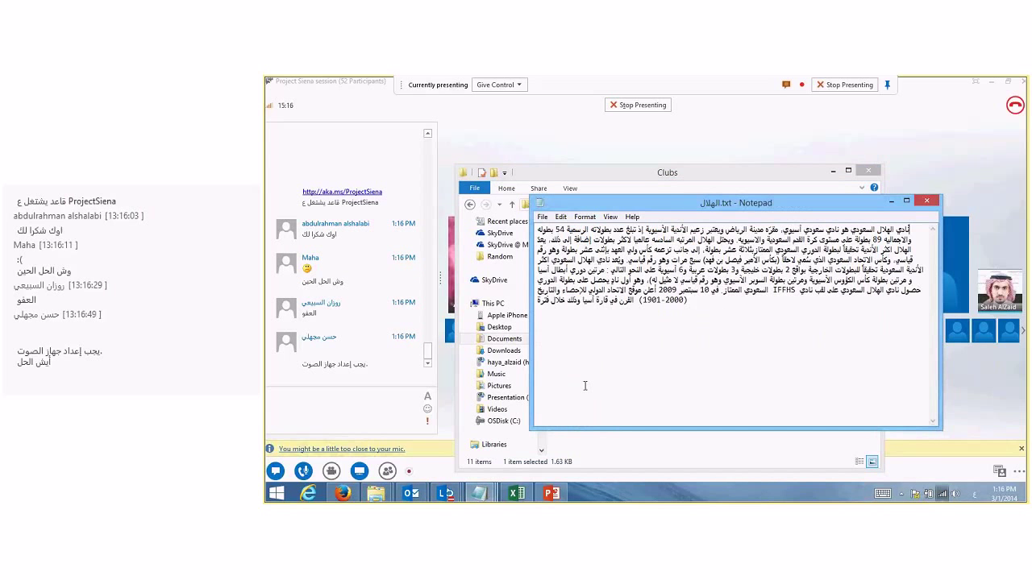
click(928, 201)
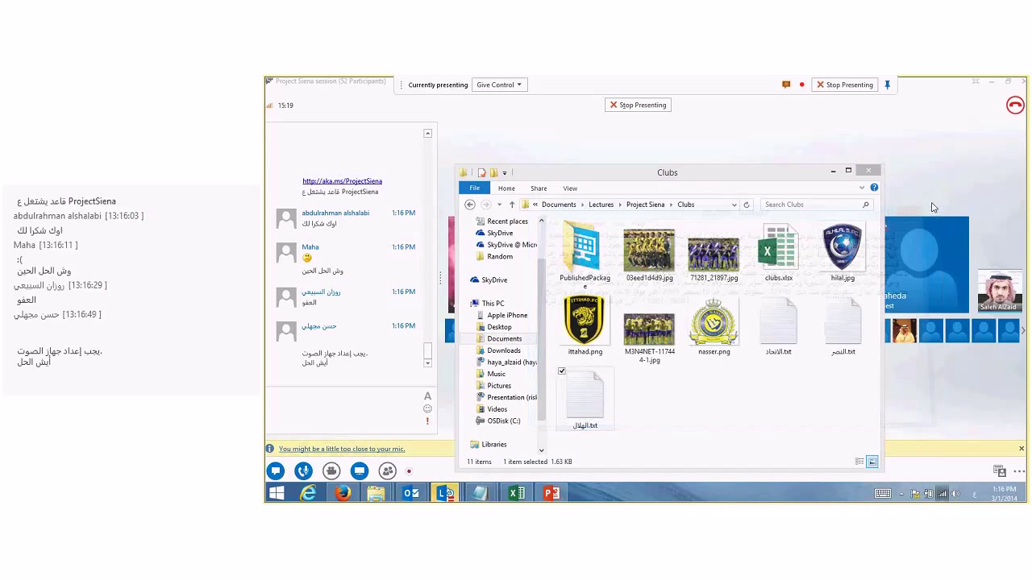
click(794, 317)
double_click(794, 317)
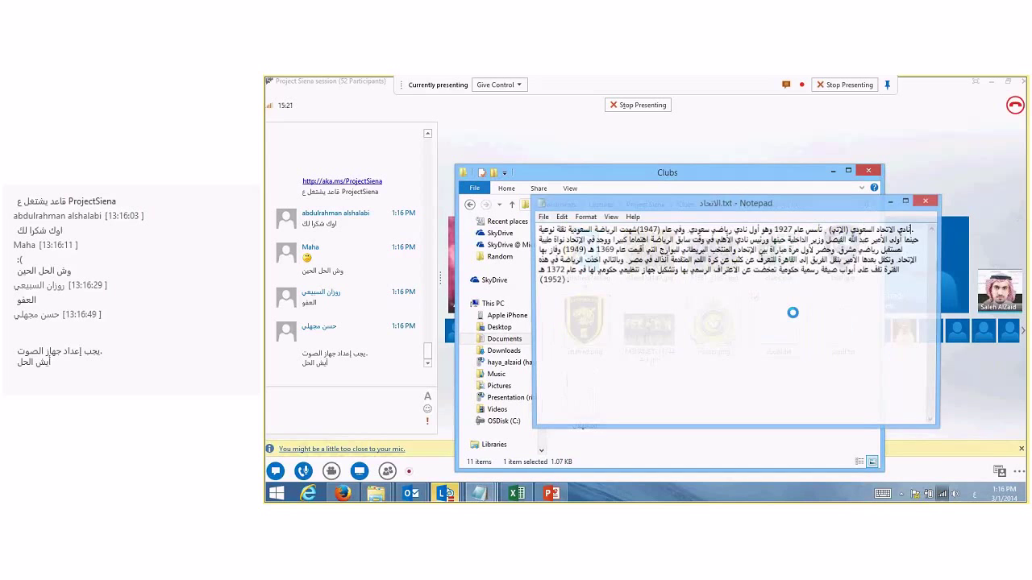
click(926, 201)
click(852, 321)
double_click(852, 321)
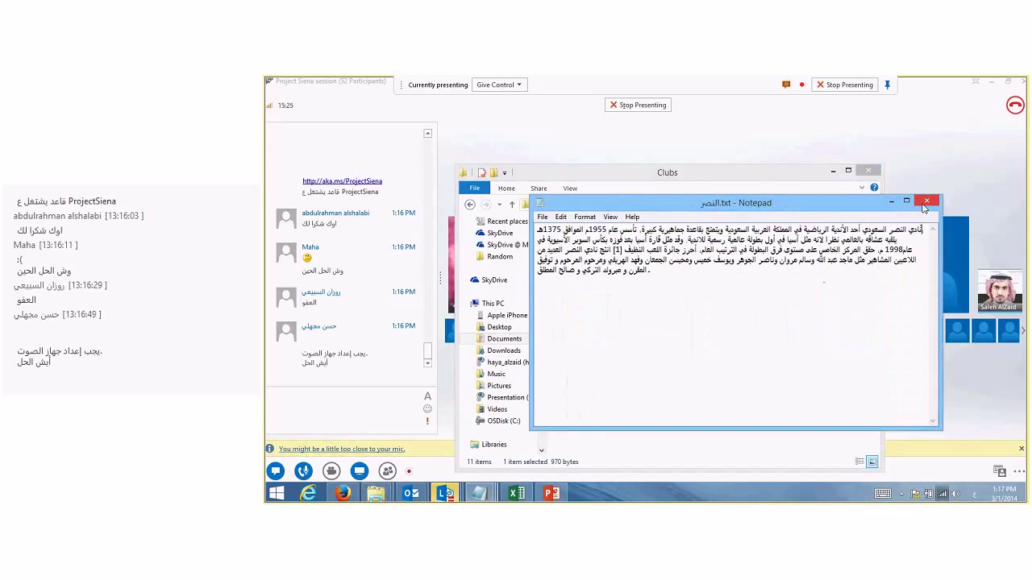
Close the النصر.txt file, leave the Clubs folder window and switch back to the Project Siena app.
click(926, 202)
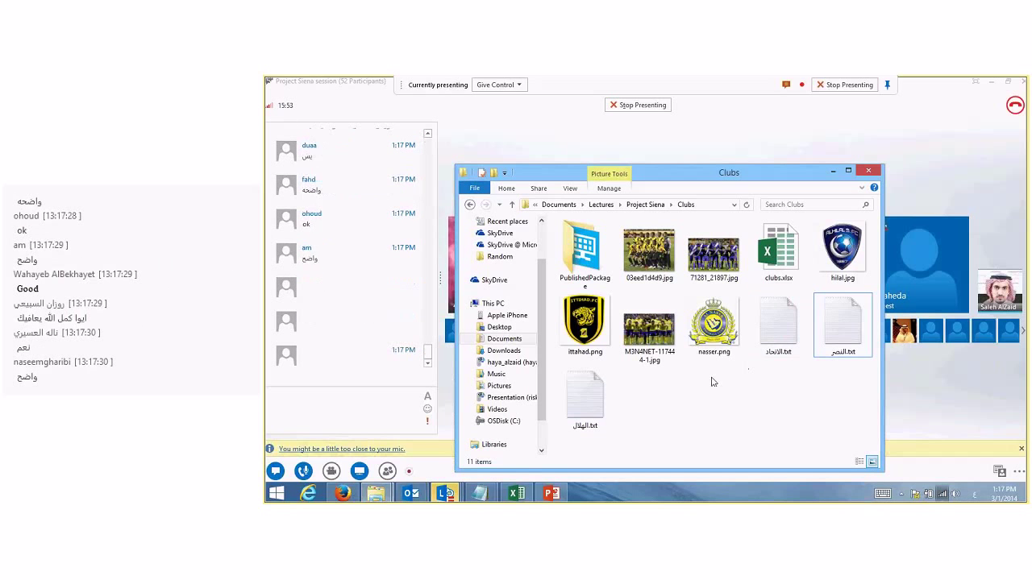
click(925, 391)
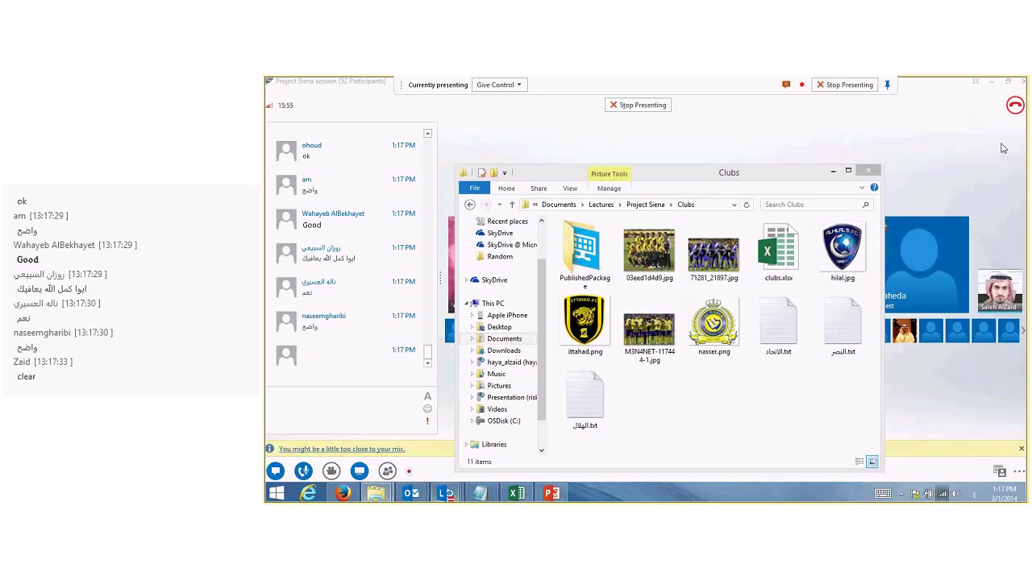
click(1002, 148)
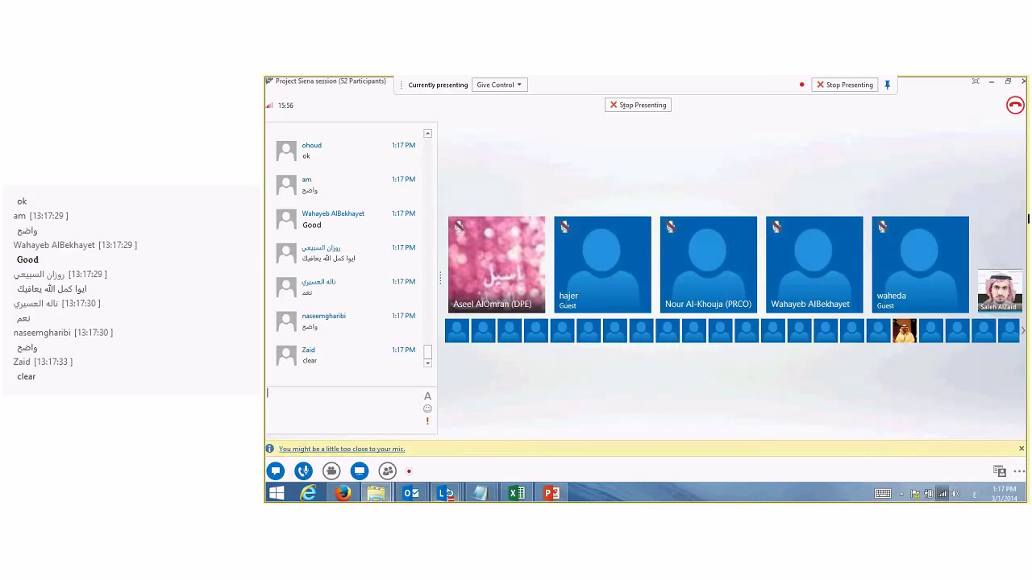
mouse_move(1019, 290)
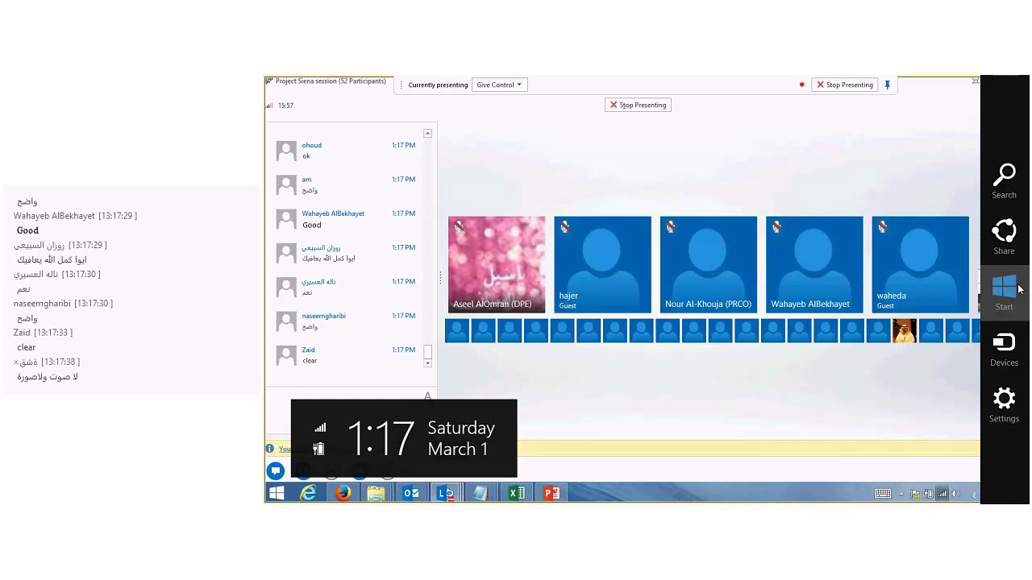
click(1004, 288)
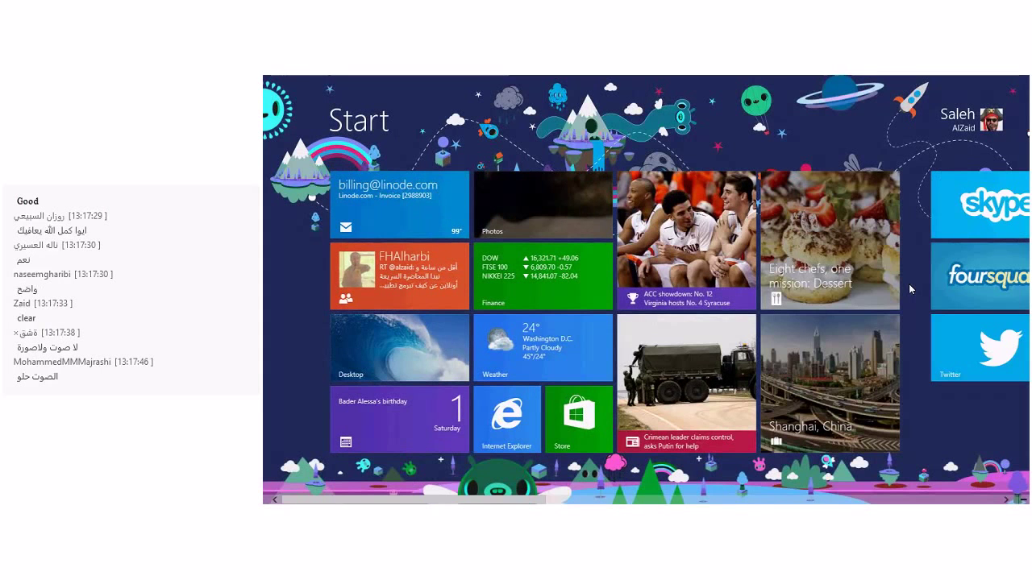
key(super)
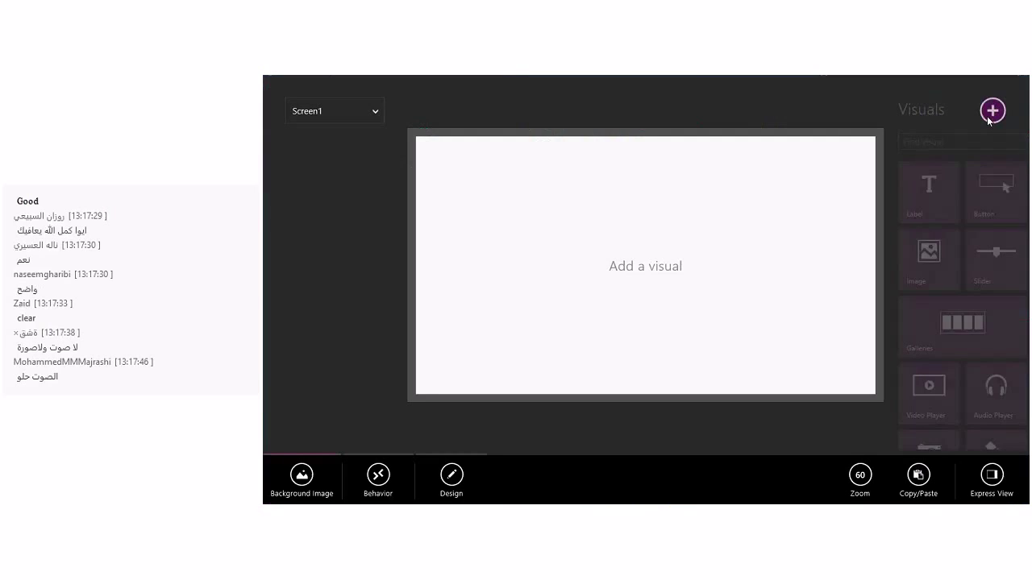
Add a label reading دليل الأندية to Screen1 and set its text size to 50.
click(910, 192)
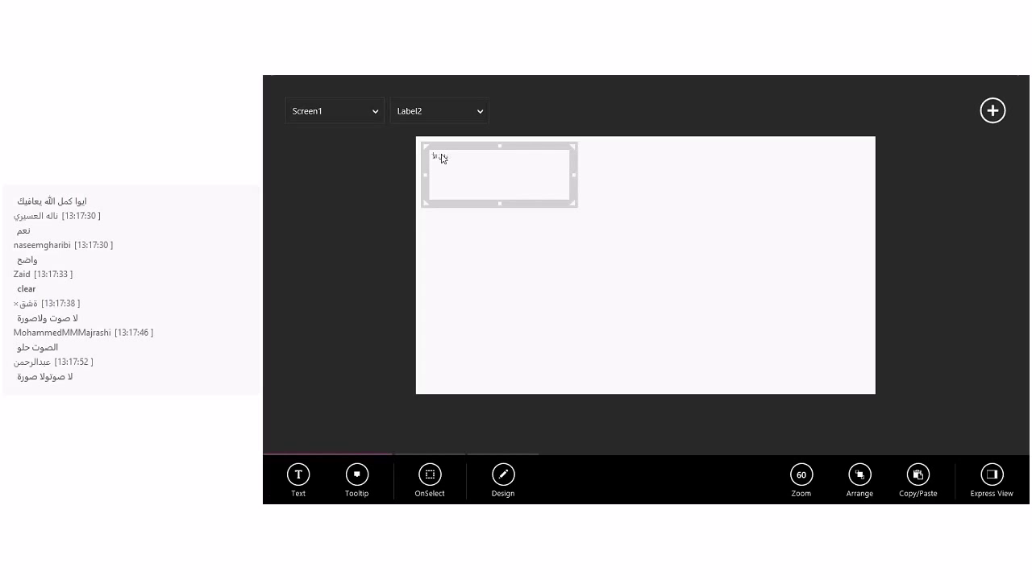
text(الأدوية)
click(507, 477)
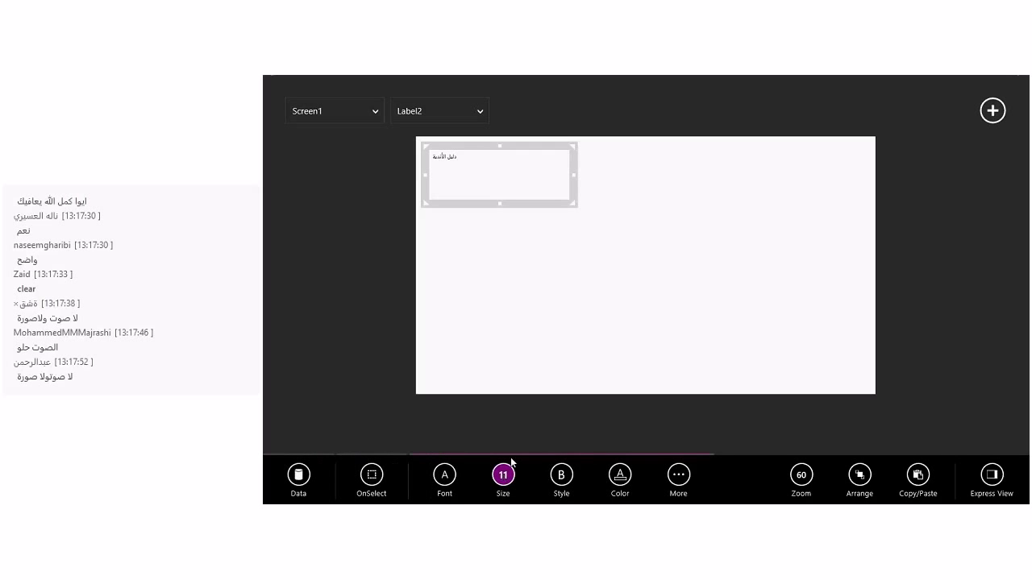
click(506, 472)
drag(470, 431, 485, 432)
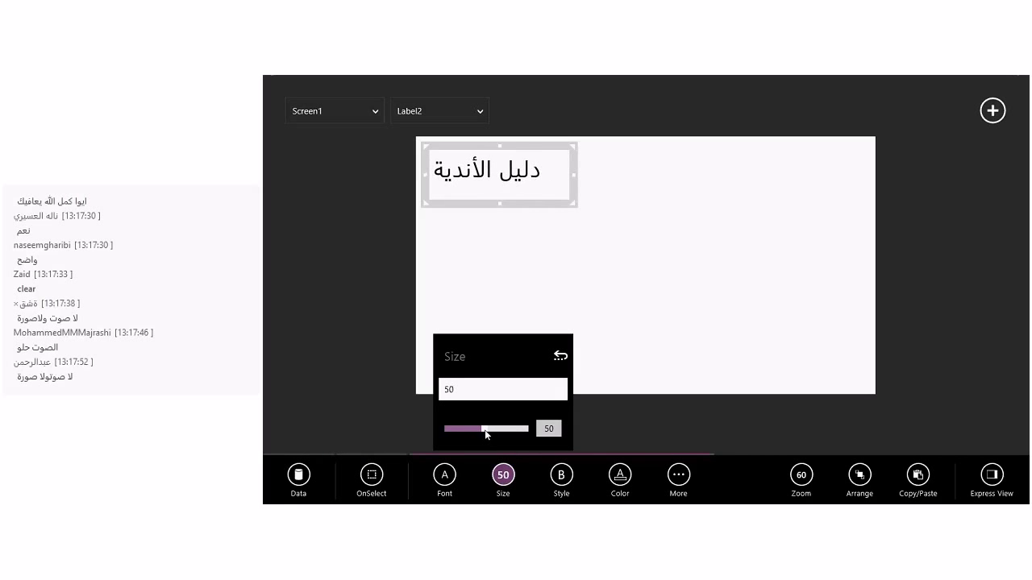
Set the title label's style to Lighter and its text color to light blue, RGBA(0, 176, 240, 1).
click(563, 479)
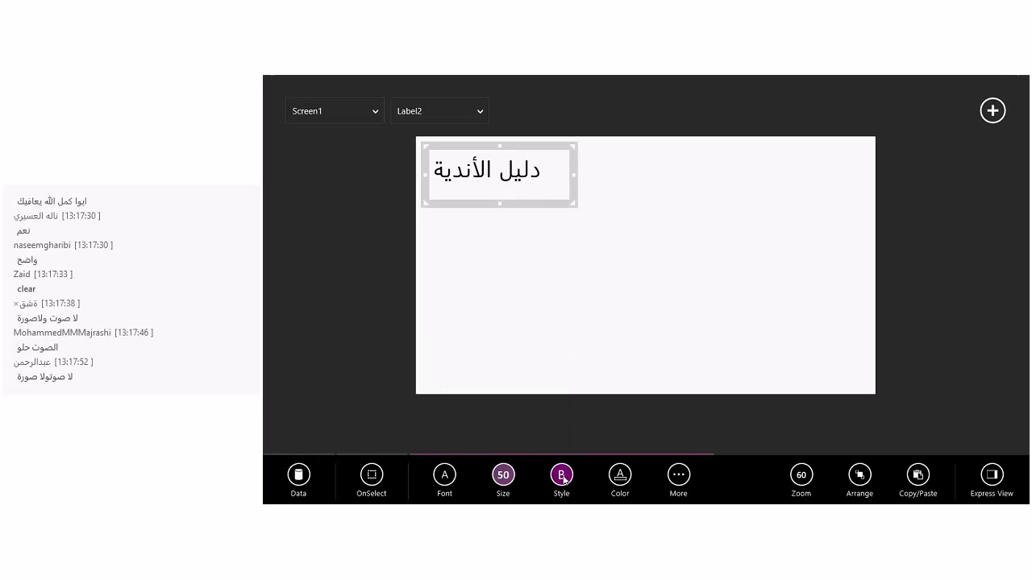
click(564, 439)
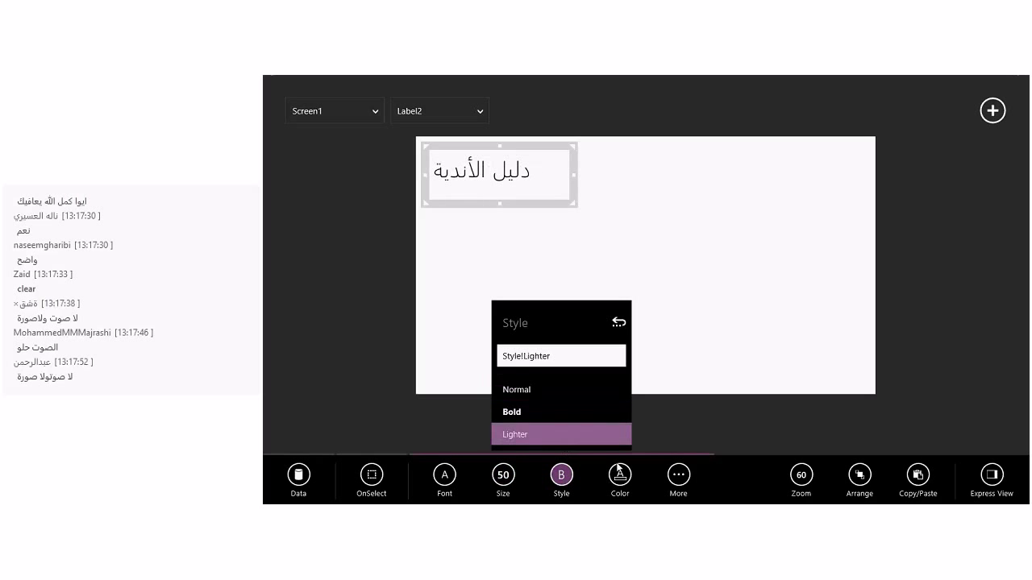
click(619, 475)
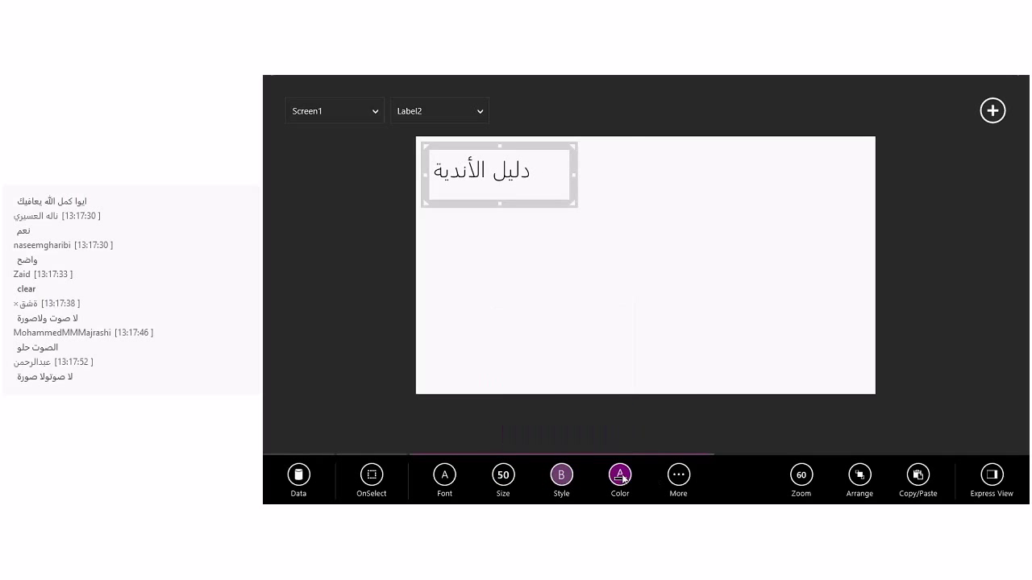
click(621, 350)
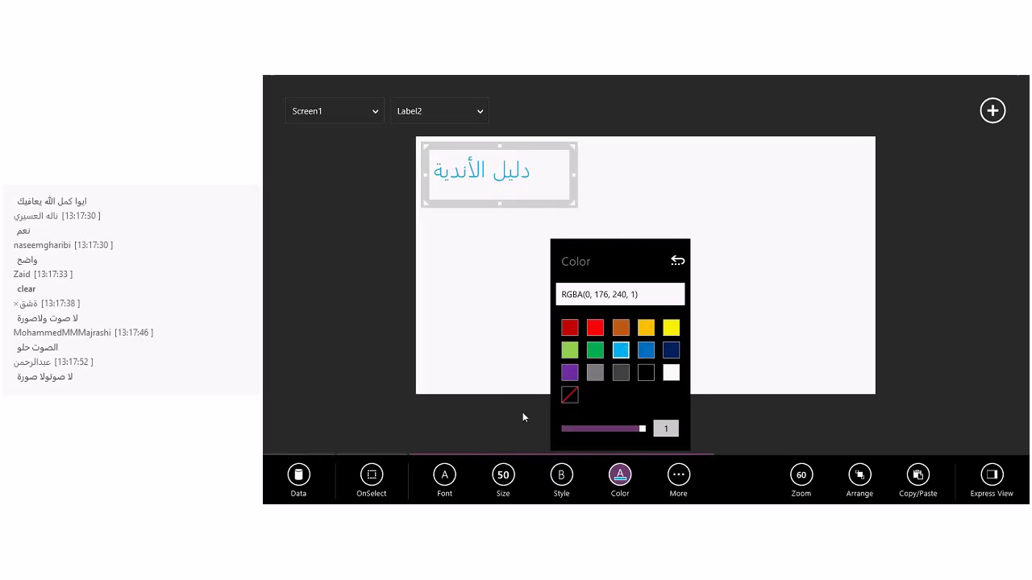
Set the title label's text size to 60 and deselect the label.
click(503, 476)
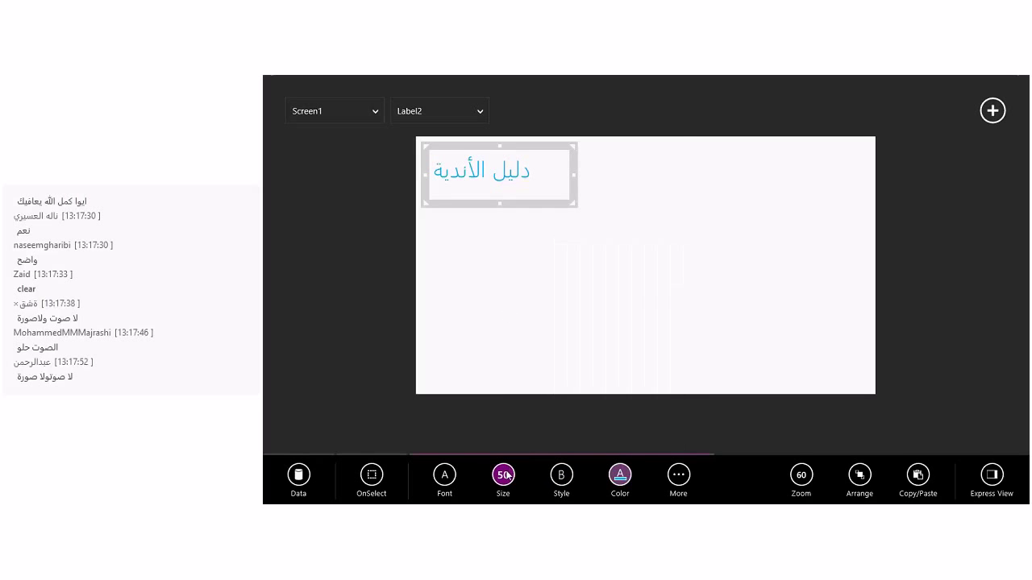
click(495, 434)
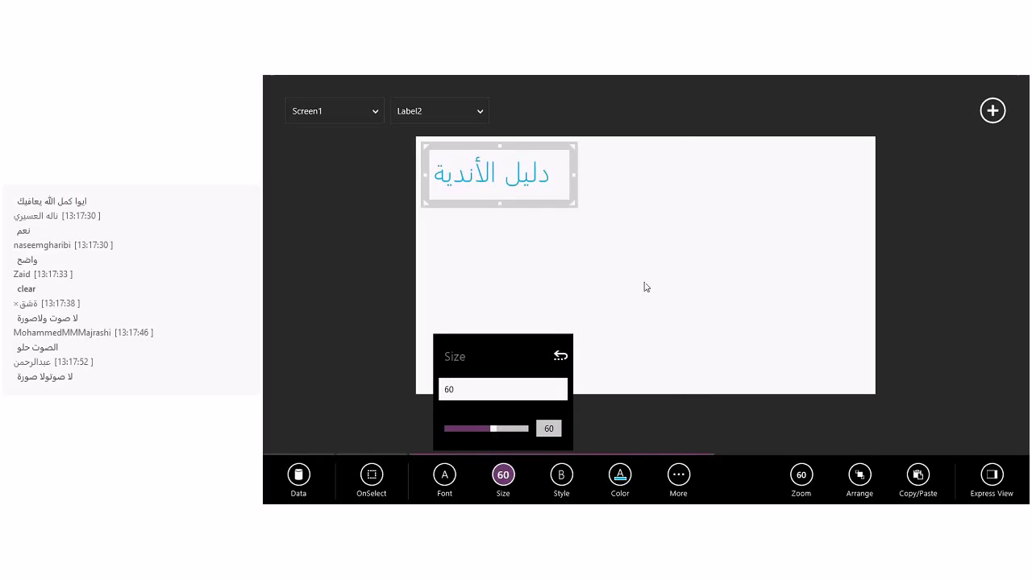
click(645, 287)
click(564, 193)
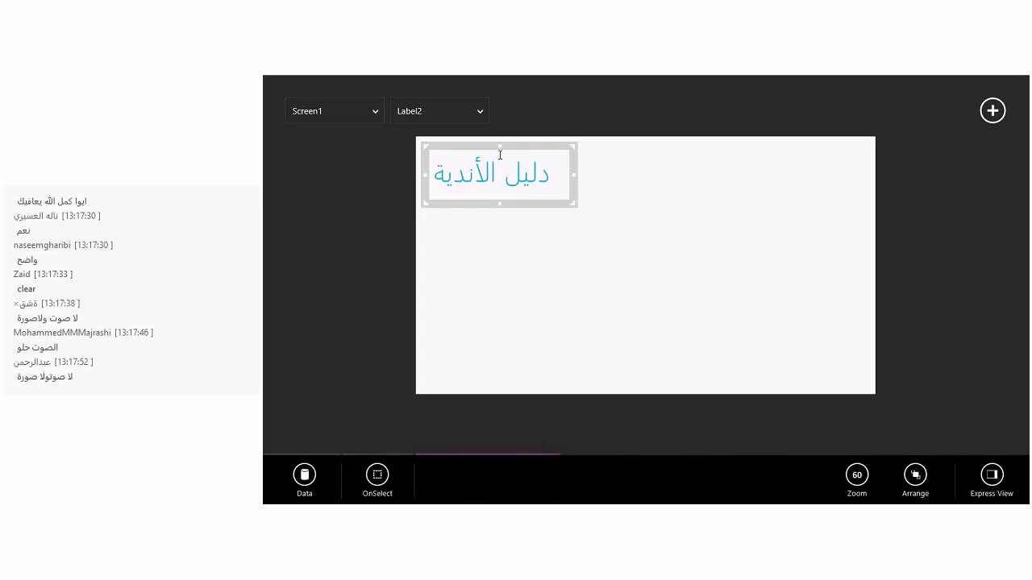
click(611, 222)
Add an image visual to Screen1, place it below the title label and enlarge it into a large square.
click(992, 110)
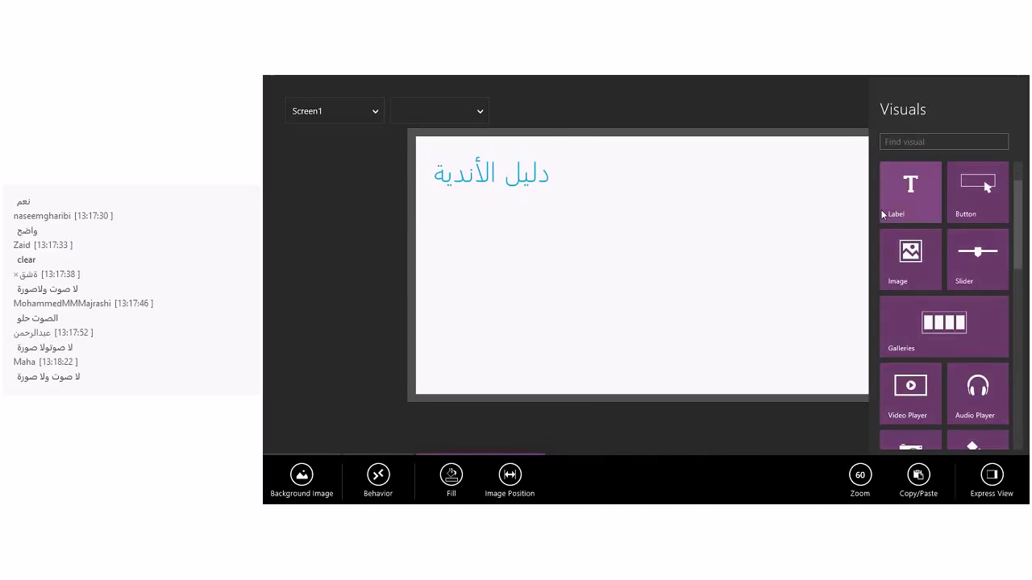
click(916, 258)
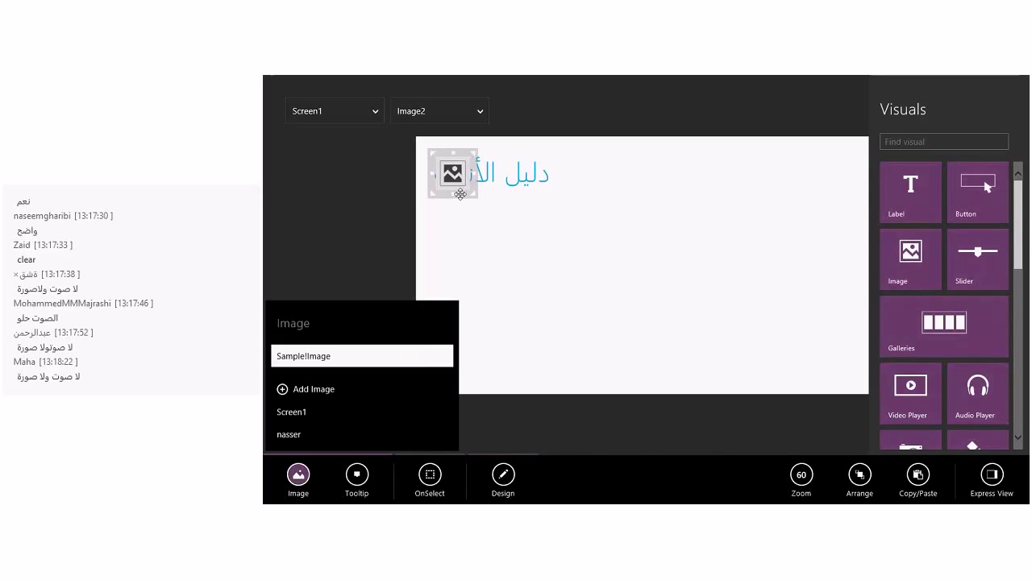
drag(468, 193, 571, 350)
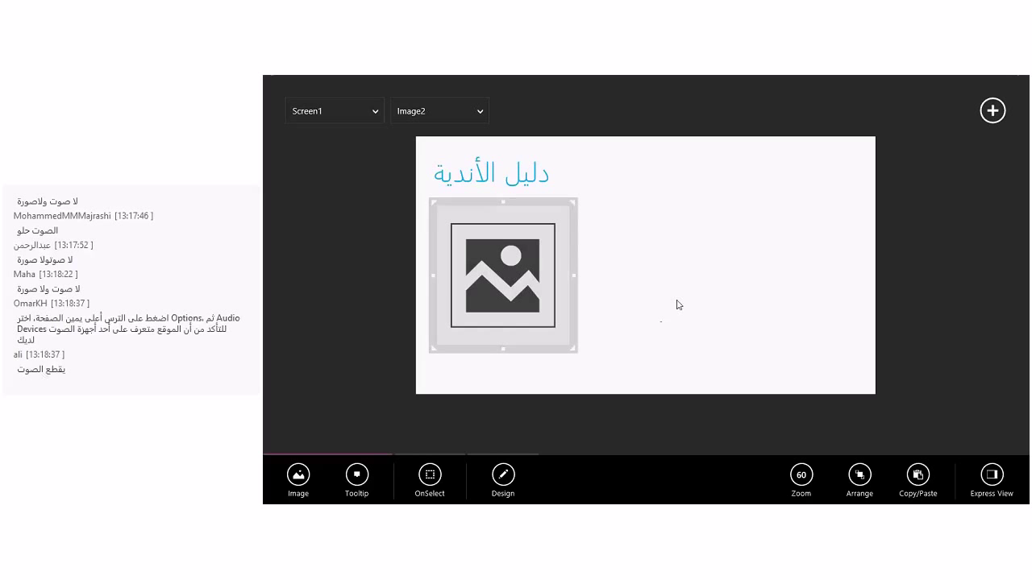
Paste a copy of the image placeholder beside the first one, aligned at the same height.
click(677, 304)
key(ctrl+v)
drag(581, 299, 727, 295)
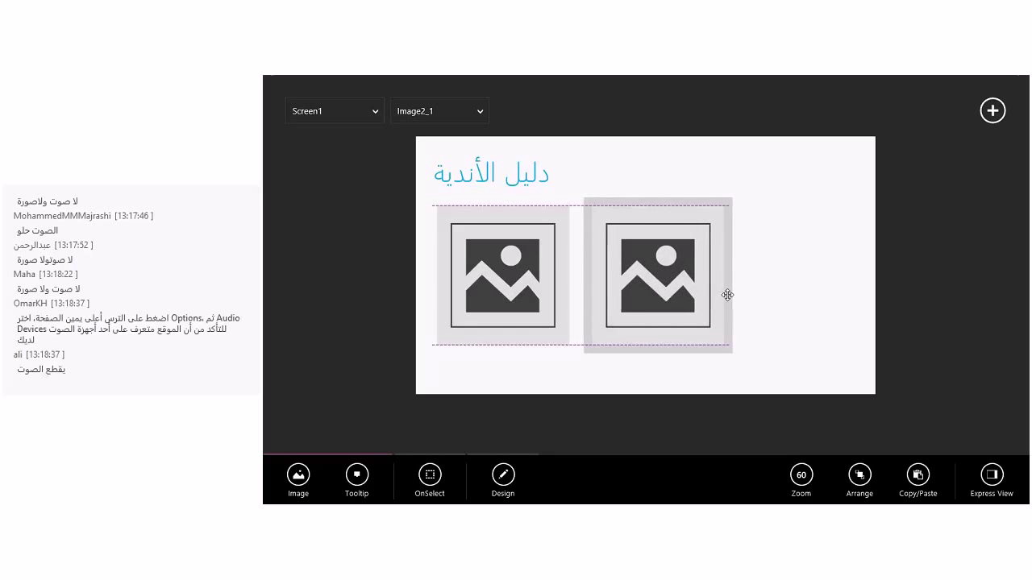
drag(726, 295, 727, 293)
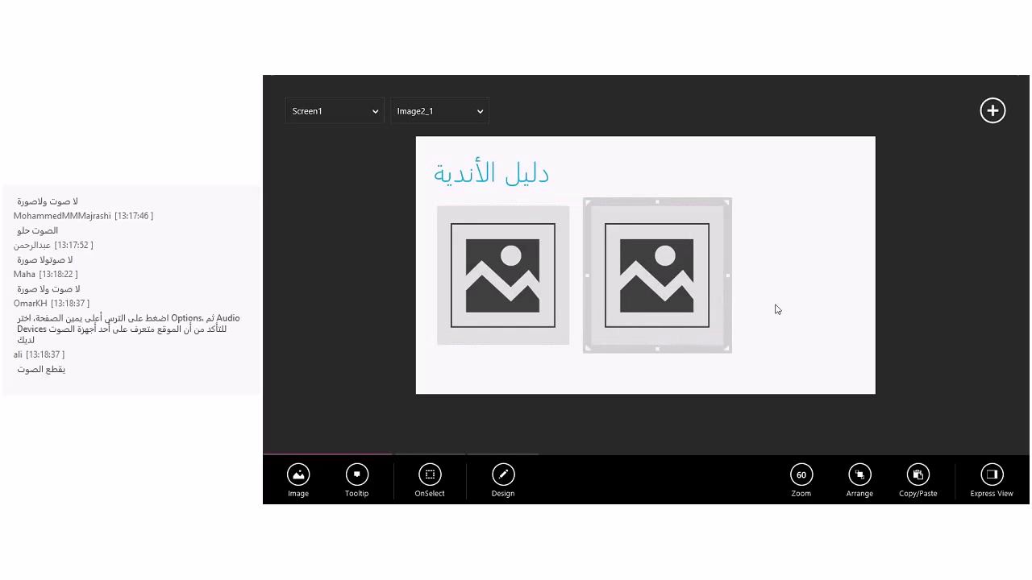
key(Escape)
click(702, 307)
click(774, 308)
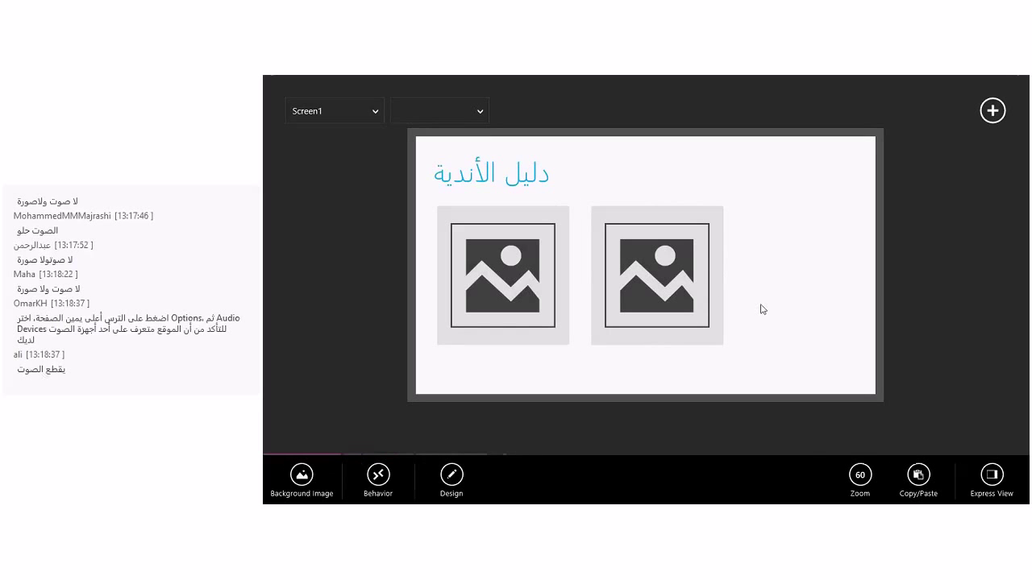
Paste a third image placeholder and line it up in the row beside the second one.
key(ctrl+v)
drag(746, 323, 884, 316)
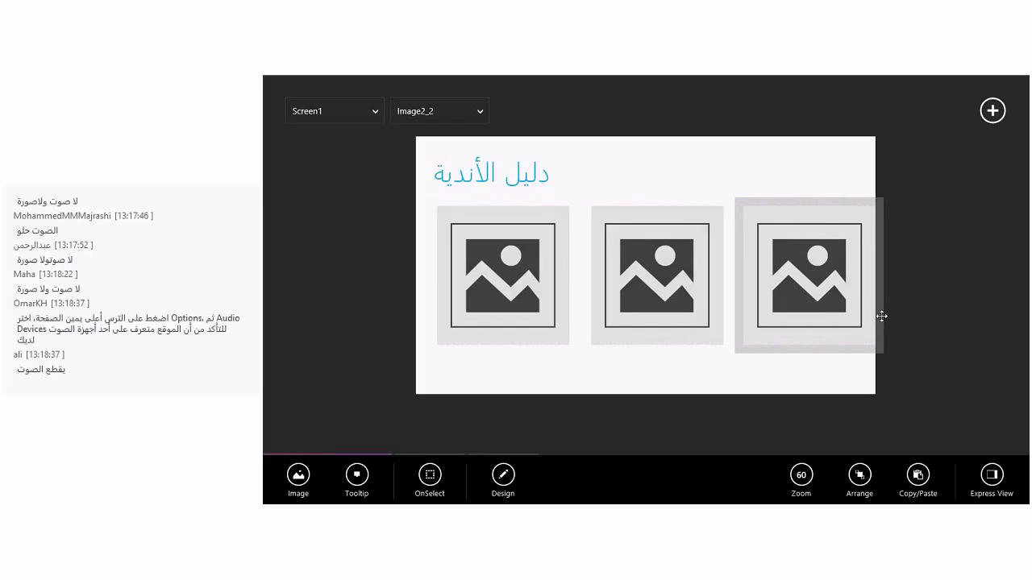
click(697, 301)
drag(698, 302, 722, 324)
click(715, 370)
click(697, 282)
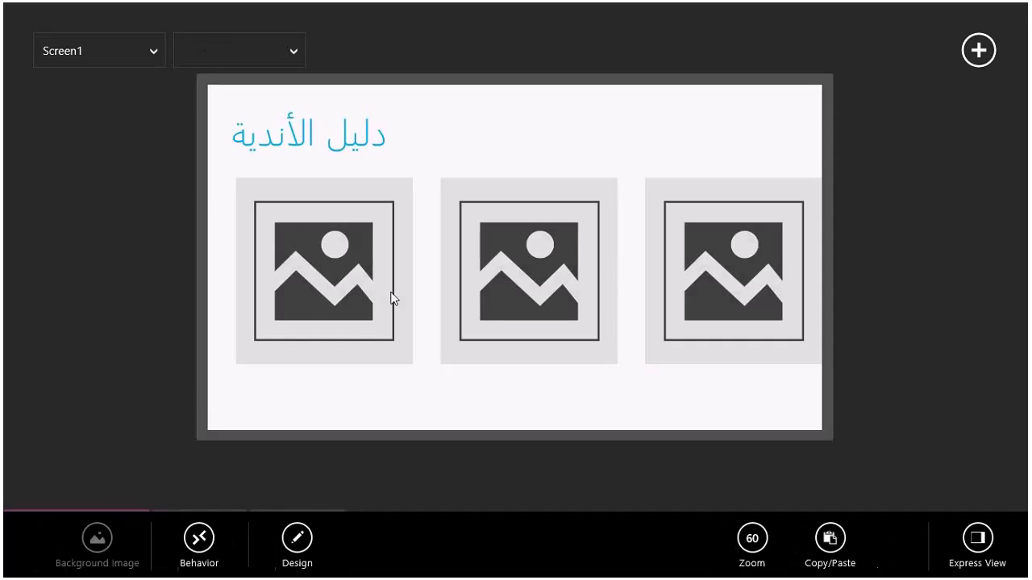
click(710, 275)
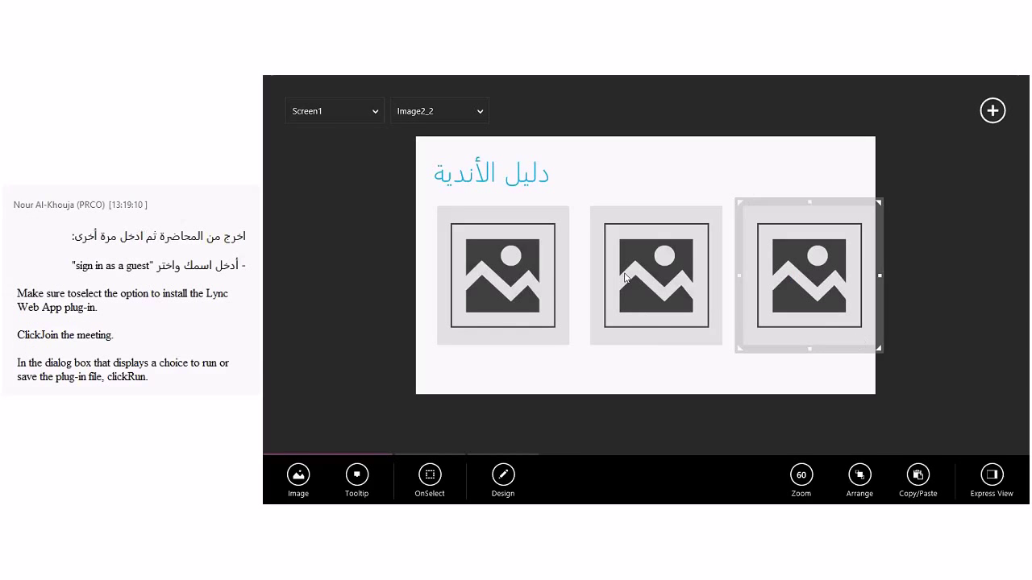
Select all three image placeholders together and shrink them so the row fits within the screen.
click(545, 288)
ctrl+click(656, 290)
ctrl+click(794, 281)
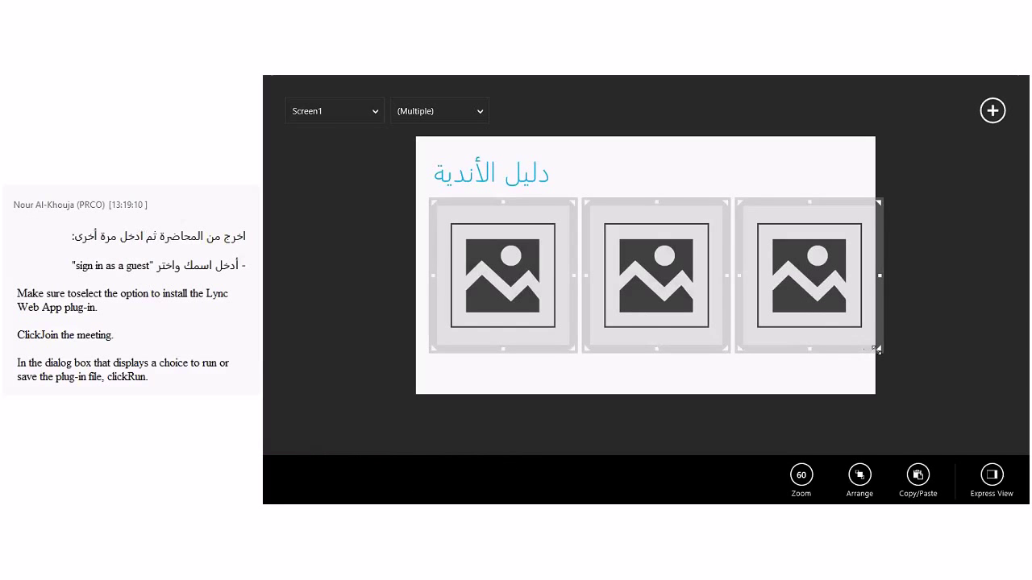
drag(877, 349, 859, 341)
click(824, 367)
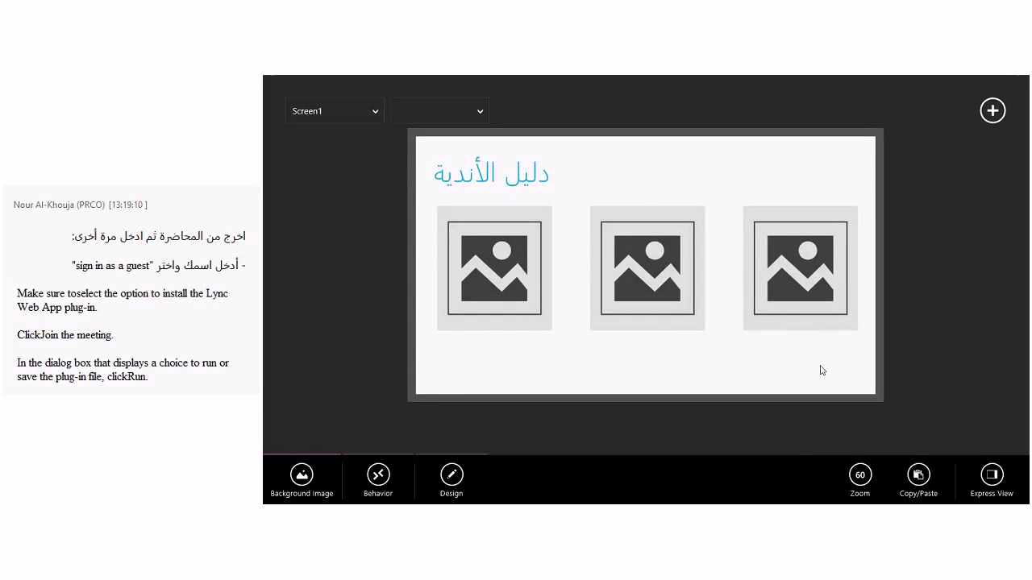
Add hilal.jpg from the Clubs folder as the picture of the first image placeholder.
click(525, 292)
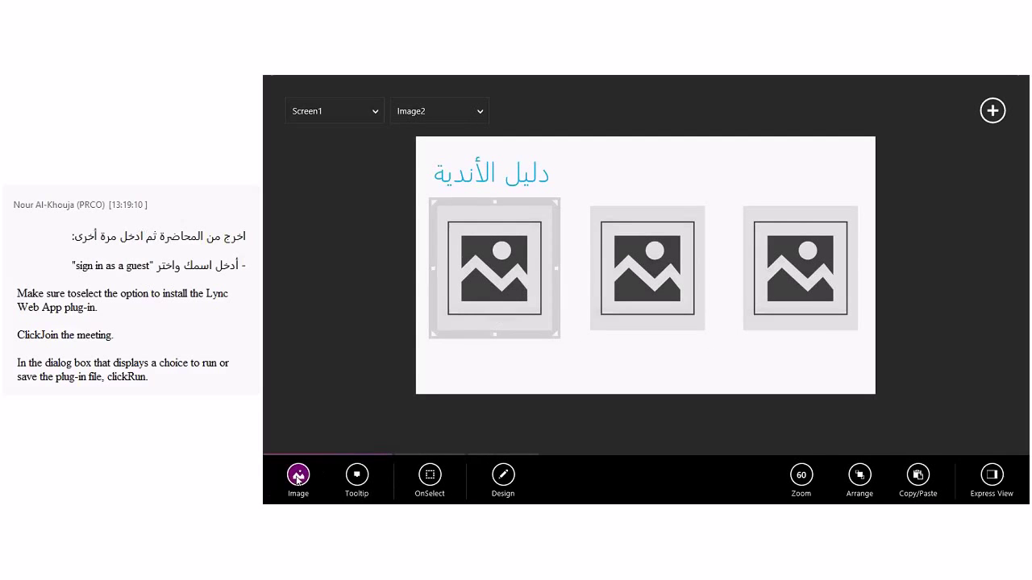
click(297, 478)
click(315, 377)
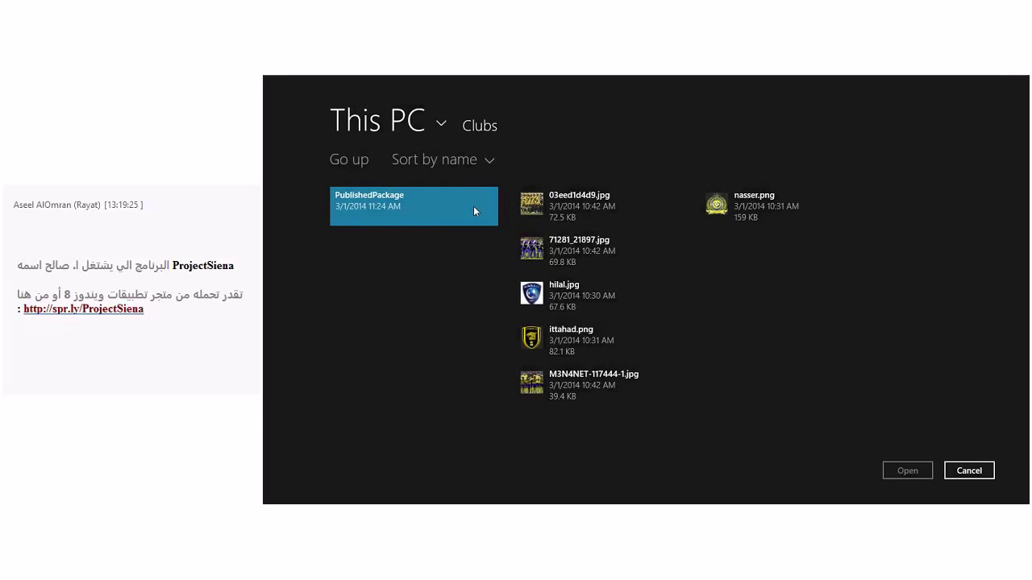
click(541, 297)
click(907, 472)
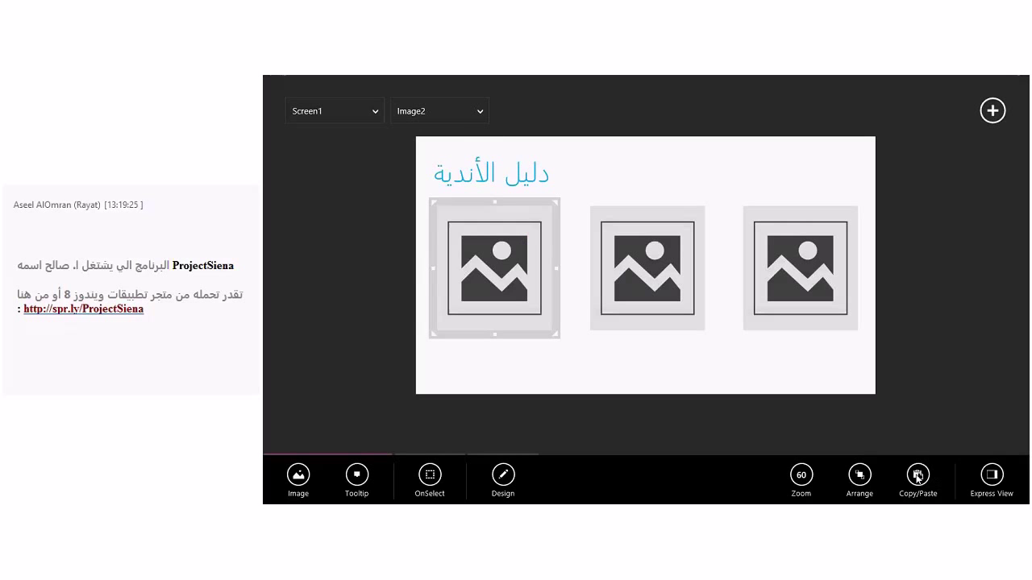
click(647, 369)
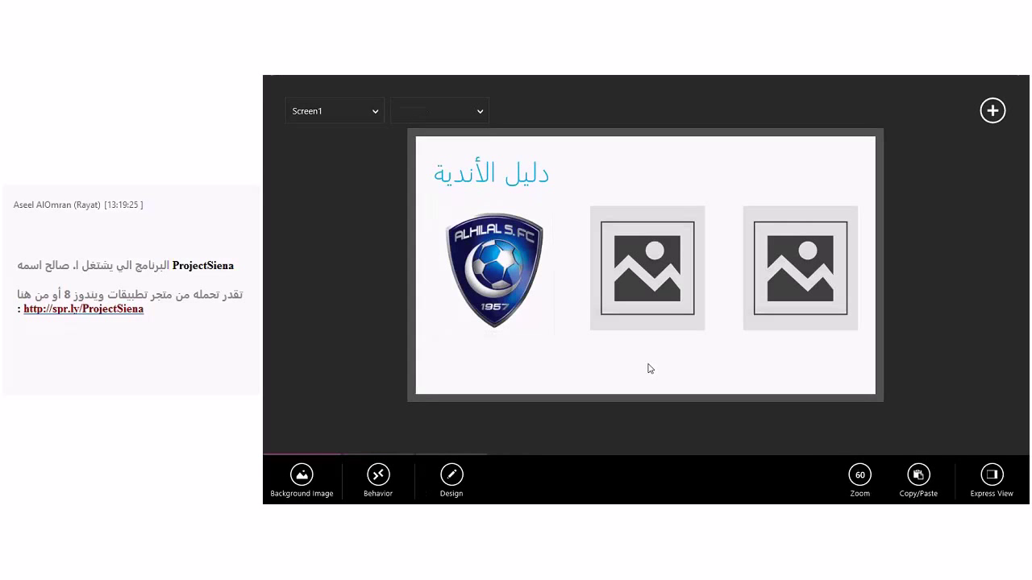
Add nasser.png from the Clubs folder as the picture of the middle image placeholder.
click(650, 303)
click(298, 474)
click(319, 368)
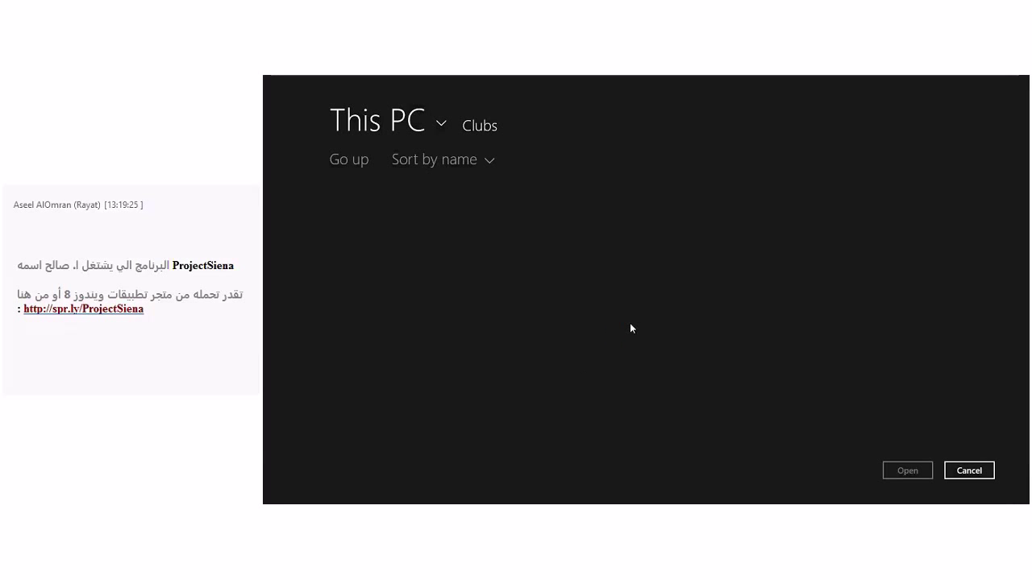
click(770, 213)
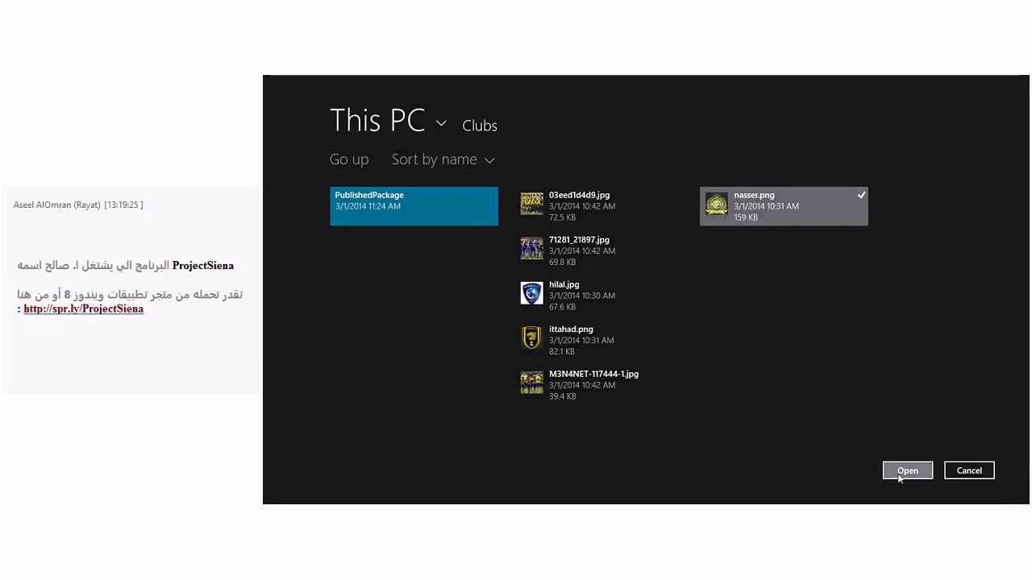
click(903, 471)
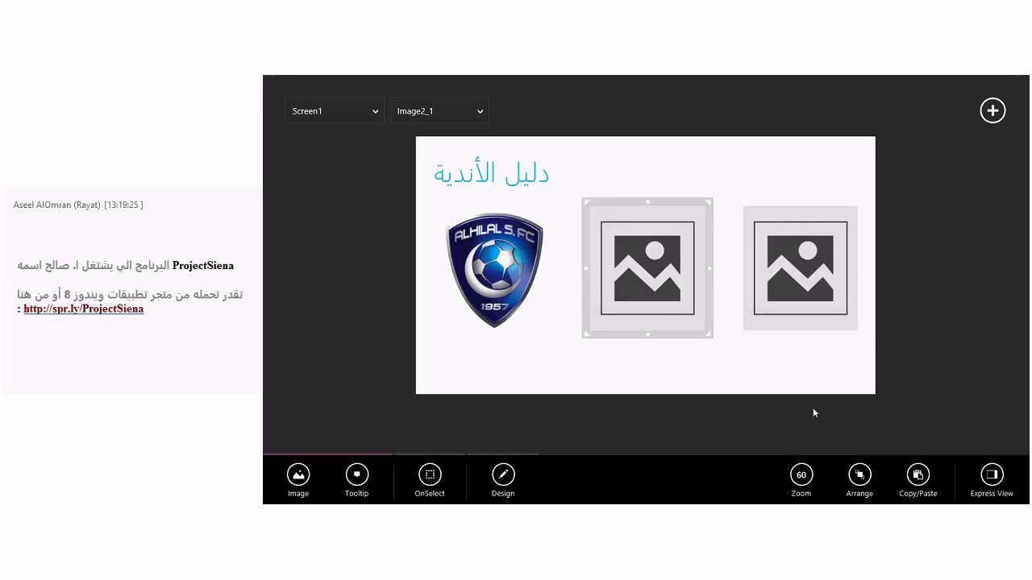
Add ittahad.png from the Clubs folder as the picture of the third image placeholder.
click(782, 302)
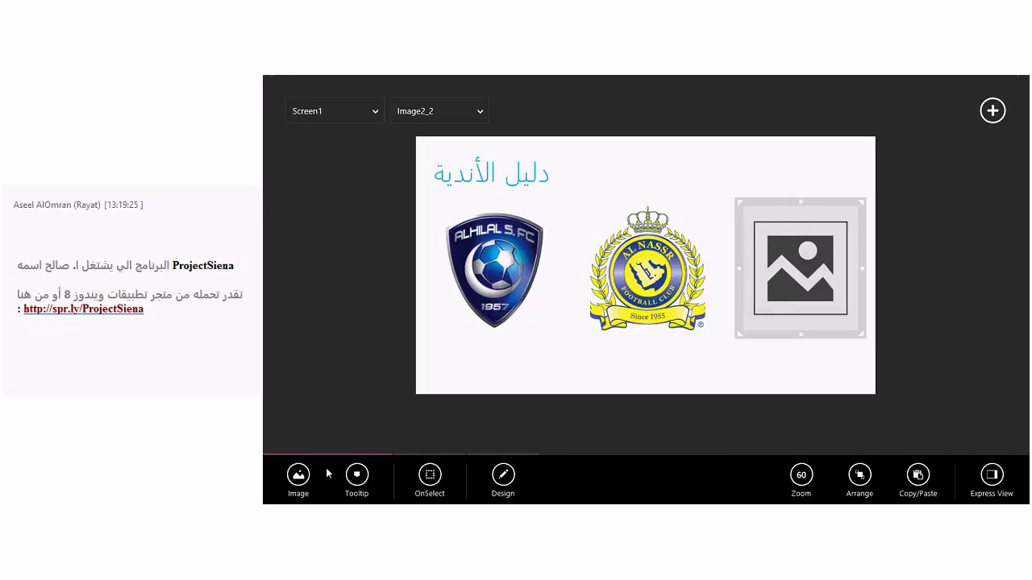
click(300, 475)
click(329, 374)
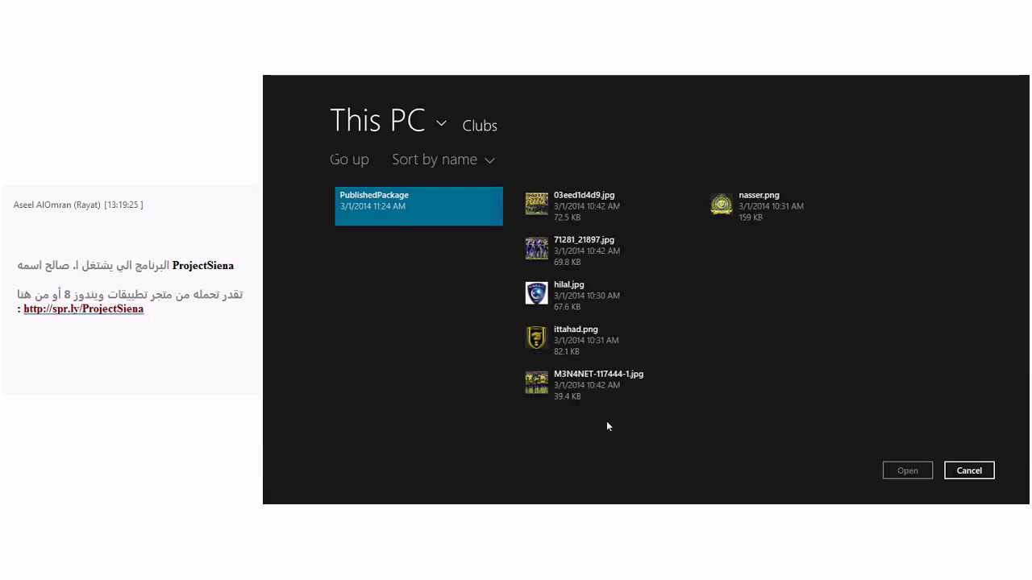
click(580, 340)
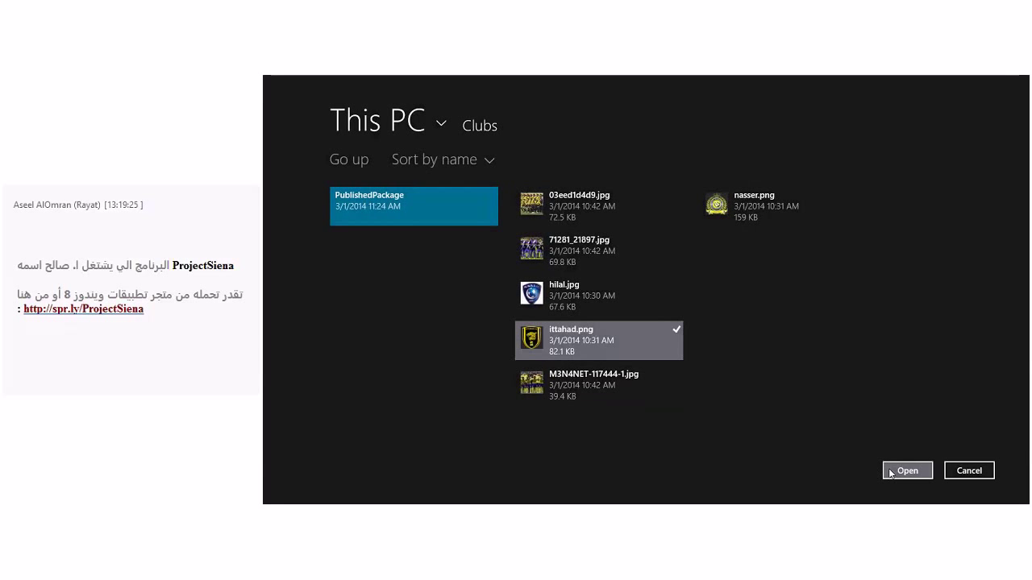
click(907, 471)
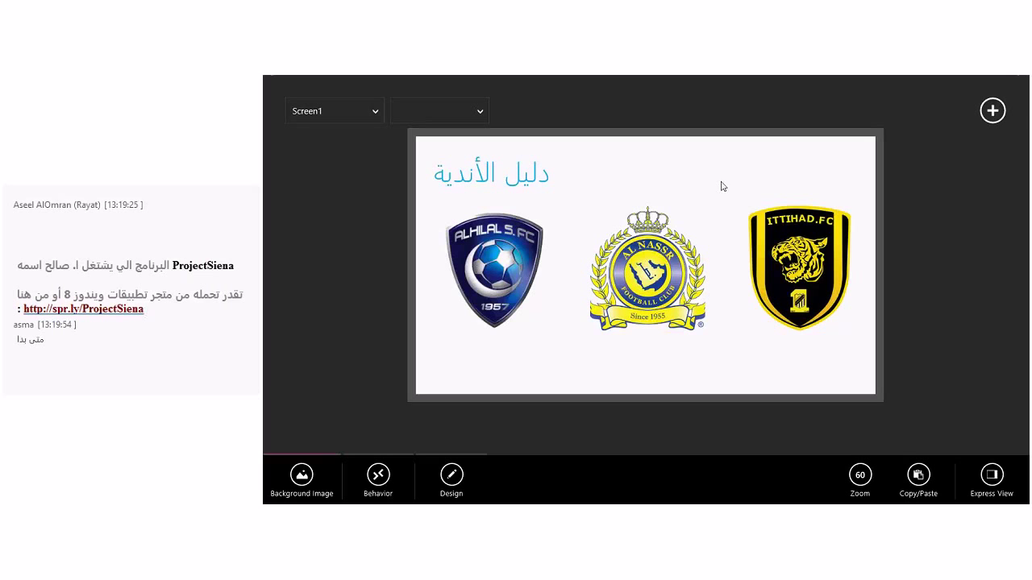
Switch to the desktop by way of the Start screen.
mouse_move(1027, 105)
click(1010, 288)
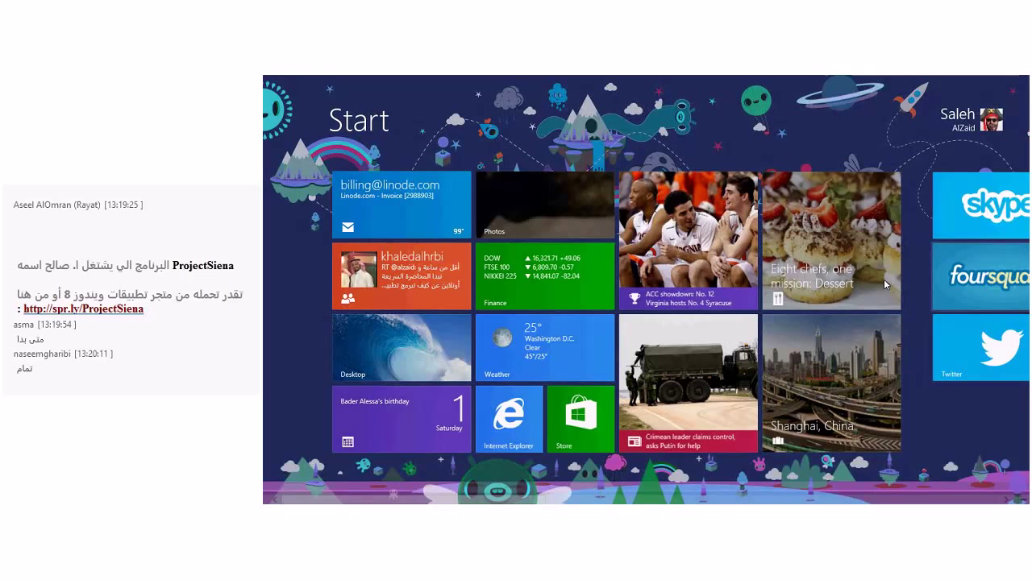
click(395, 361)
drag(429, 346, 430, 343)
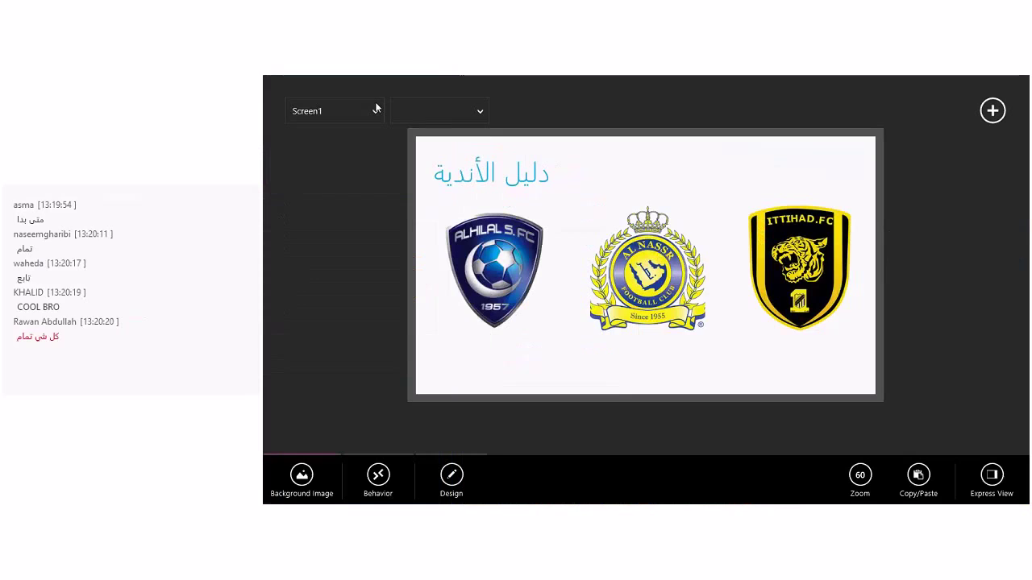
Add a second, blank screen to the app.
right_click(375, 108)
click(453, 107)
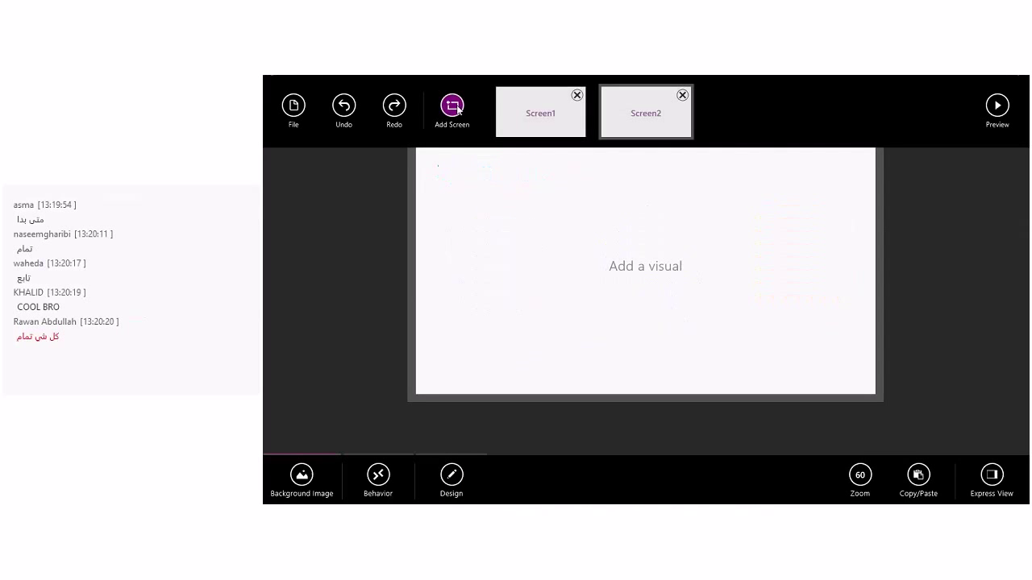
click(374, 212)
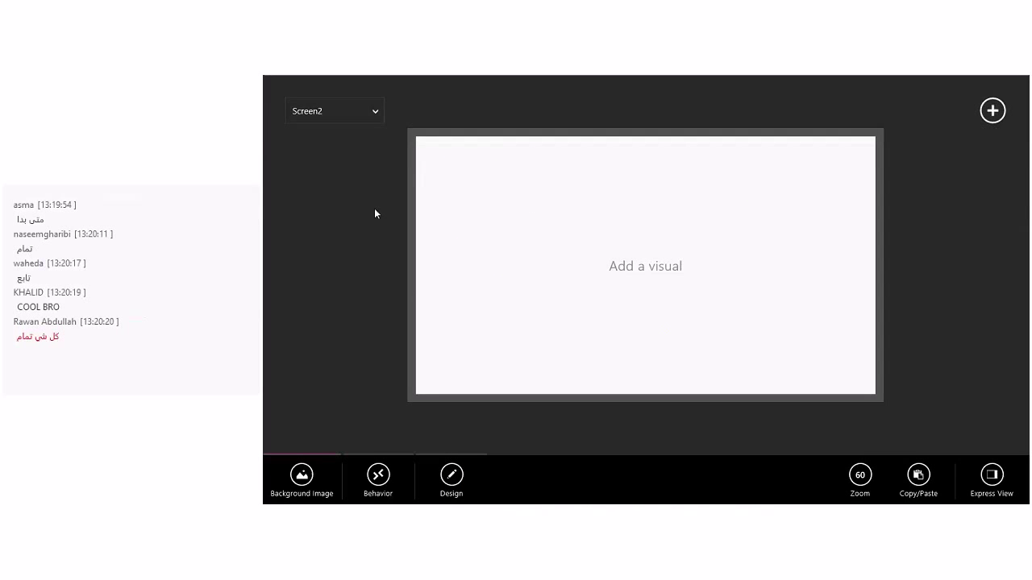
Add a label at the upper-left corner of the new screen, enlarge it and set its text to "نادي الهلال".
click(988, 114)
click(904, 214)
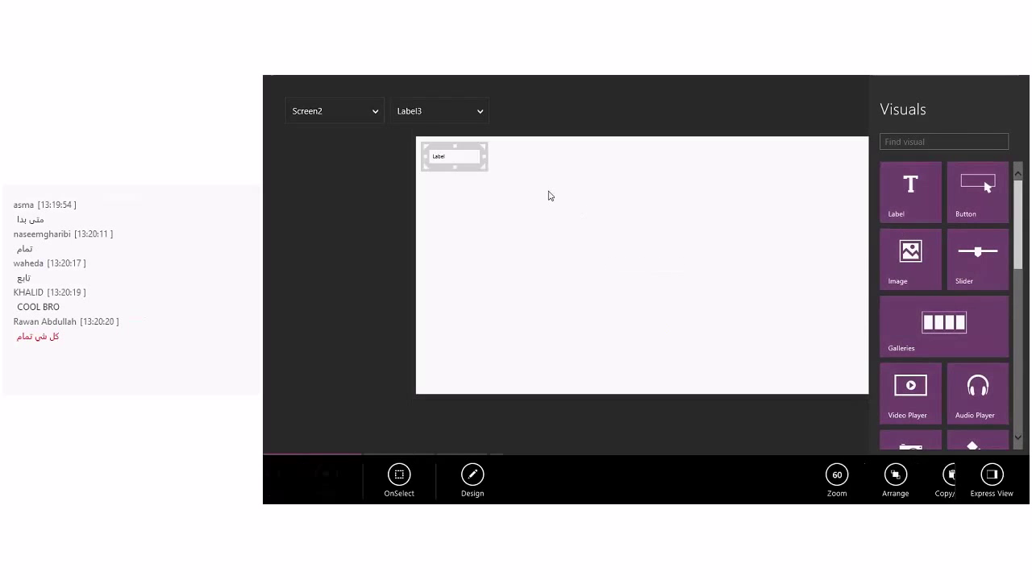
drag(485, 168, 555, 191)
double_click(440, 159)
key(BackSpace)
text(نادي الهلال)
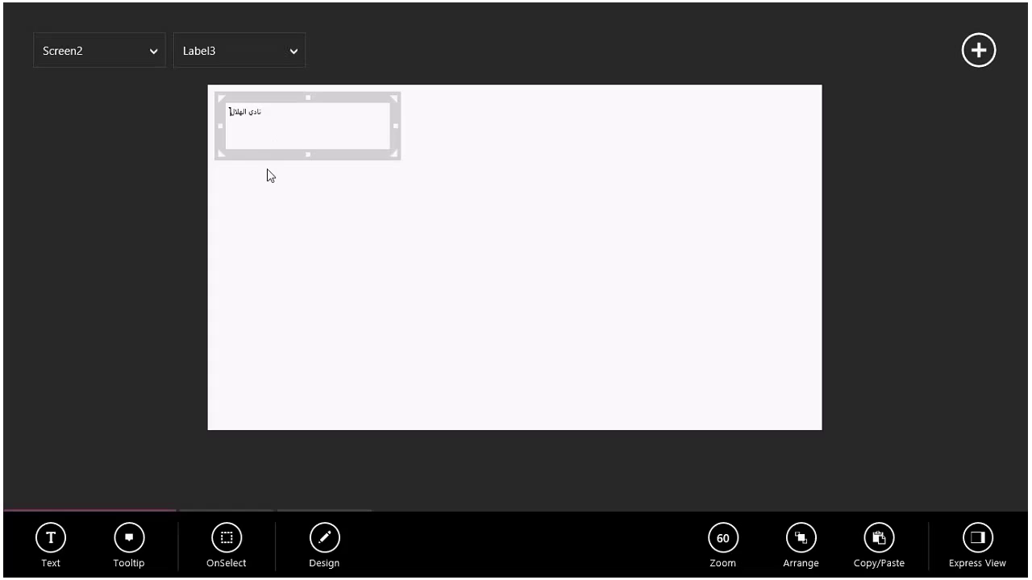
click(269, 172)
Set the text size of the "نادي الهلال" label to 50.
click(248, 121)
click(319, 544)
click(403, 539)
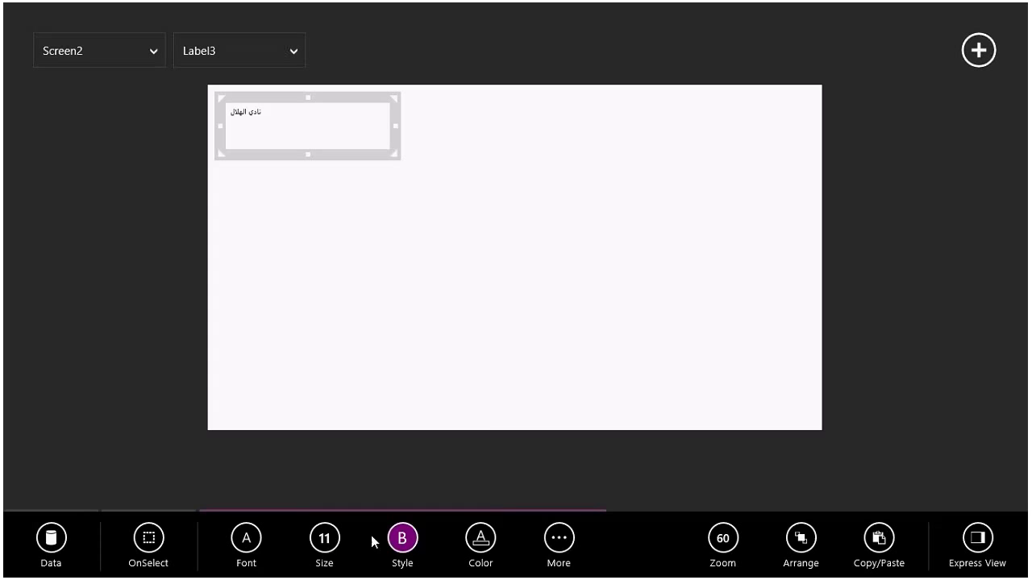
click(324, 539)
drag(293, 476, 300, 477)
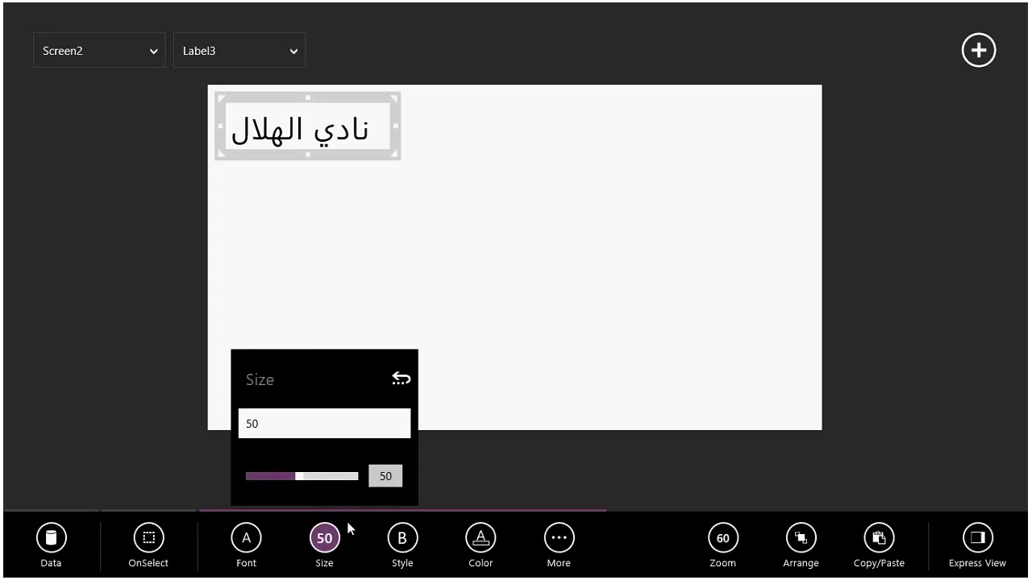
Give the "نادي الهلال" label the Lighter style and a light blue text color.
click(407, 545)
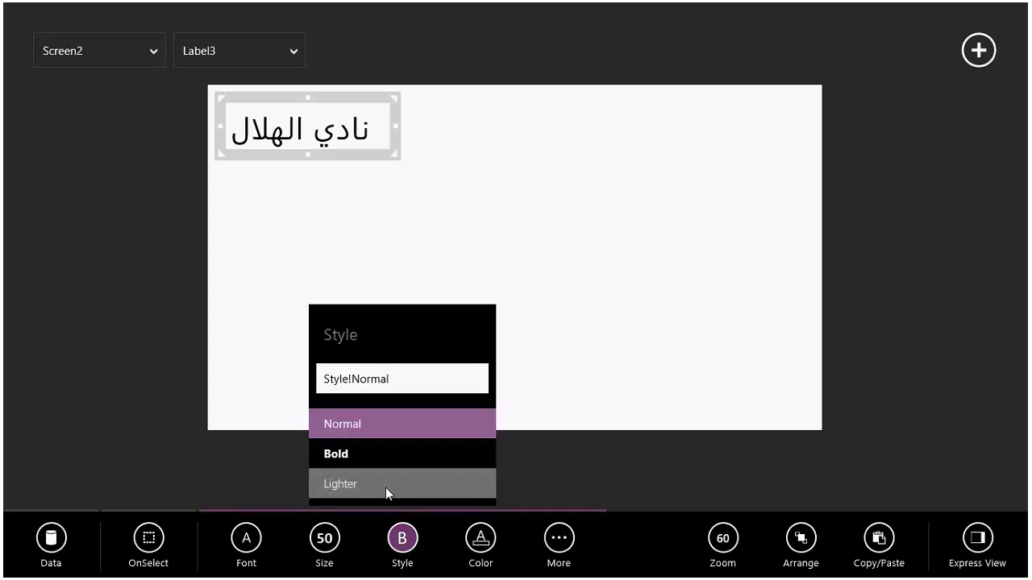
click(385, 487)
click(490, 544)
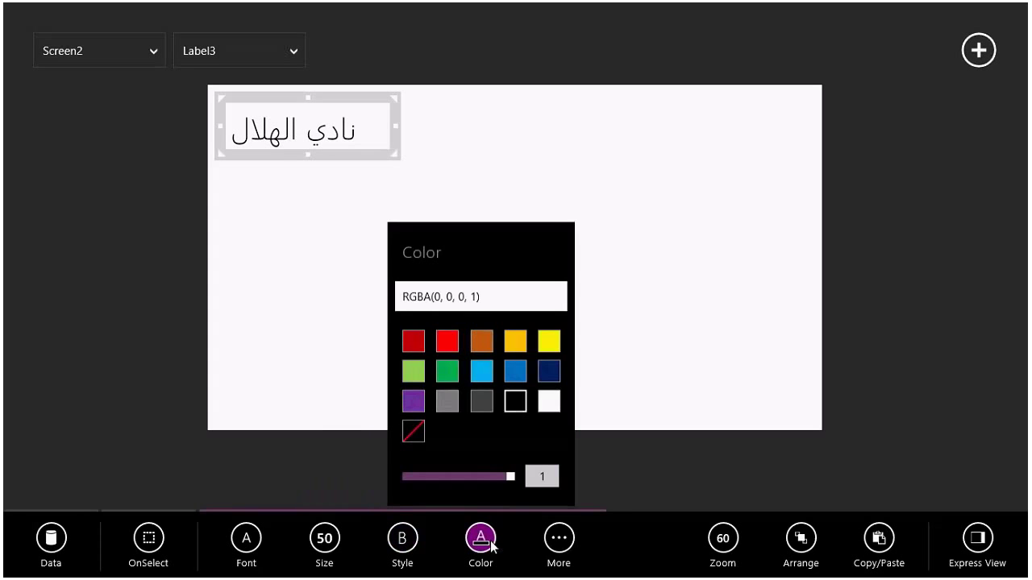
click(481, 371)
click(312, 228)
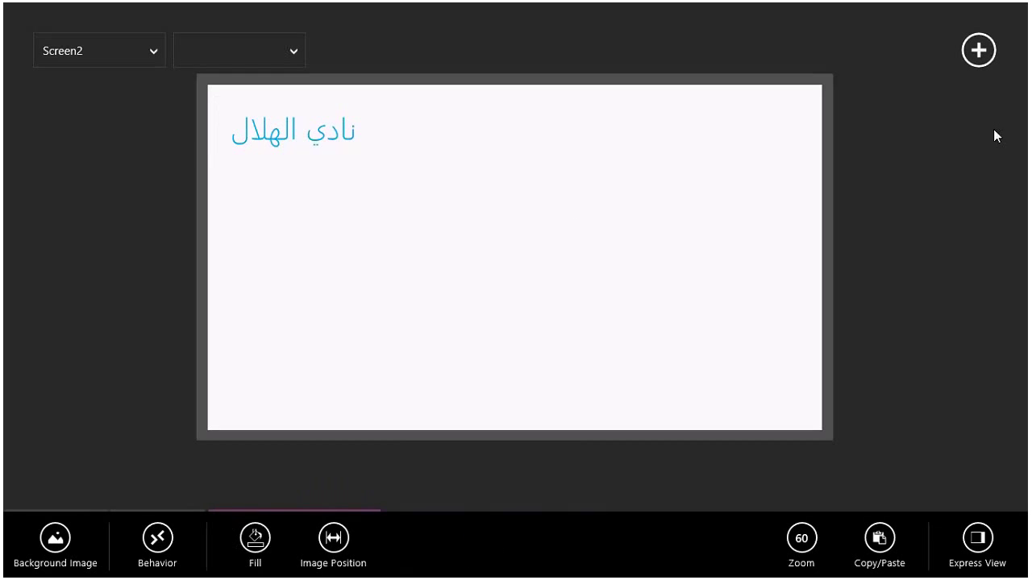
Insert an image placeholder below the club title and enlarge it to fill the left half of the screen design.
click(979, 50)
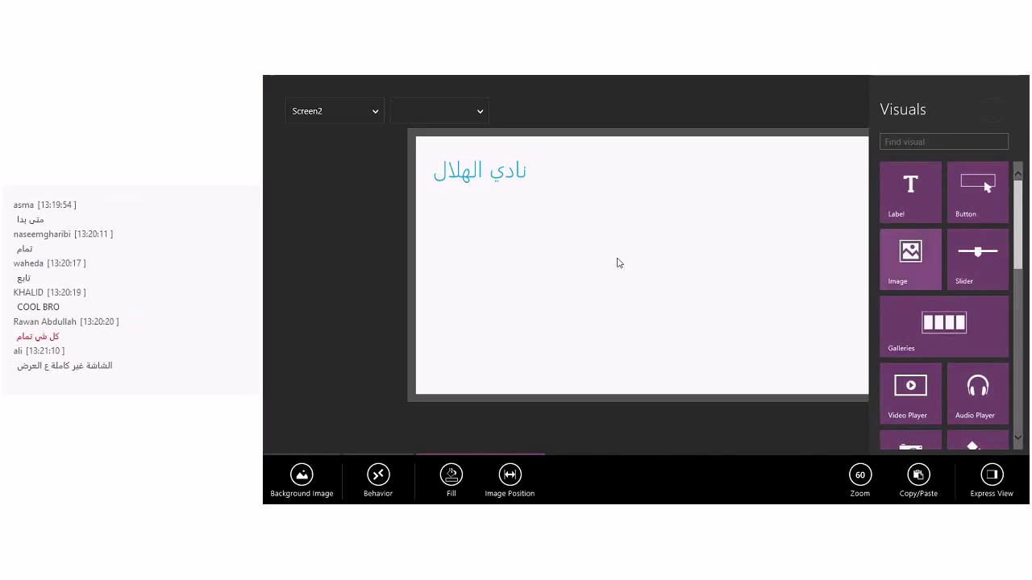
drag(456, 192, 466, 241)
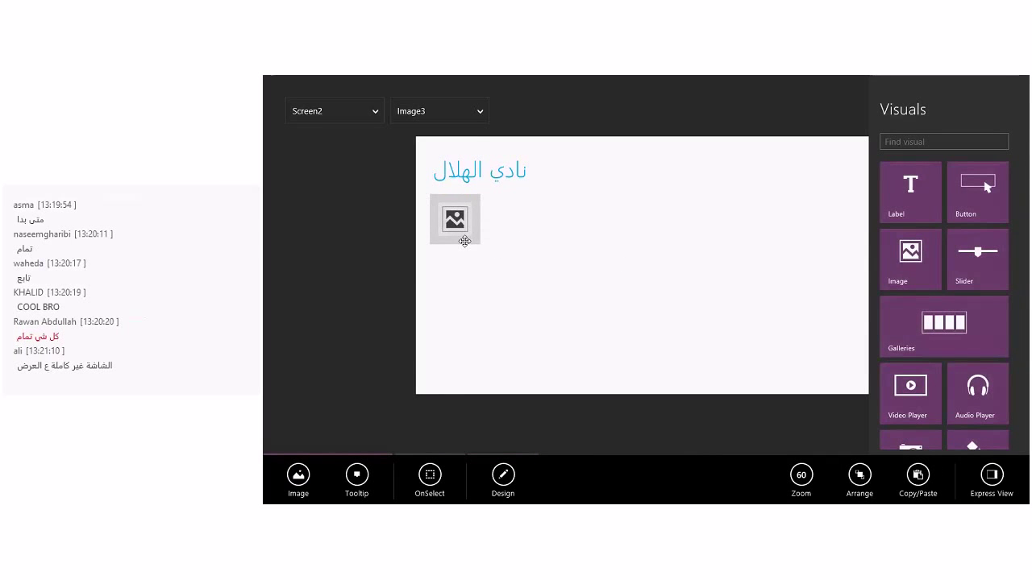
drag(590, 296, 636, 370)
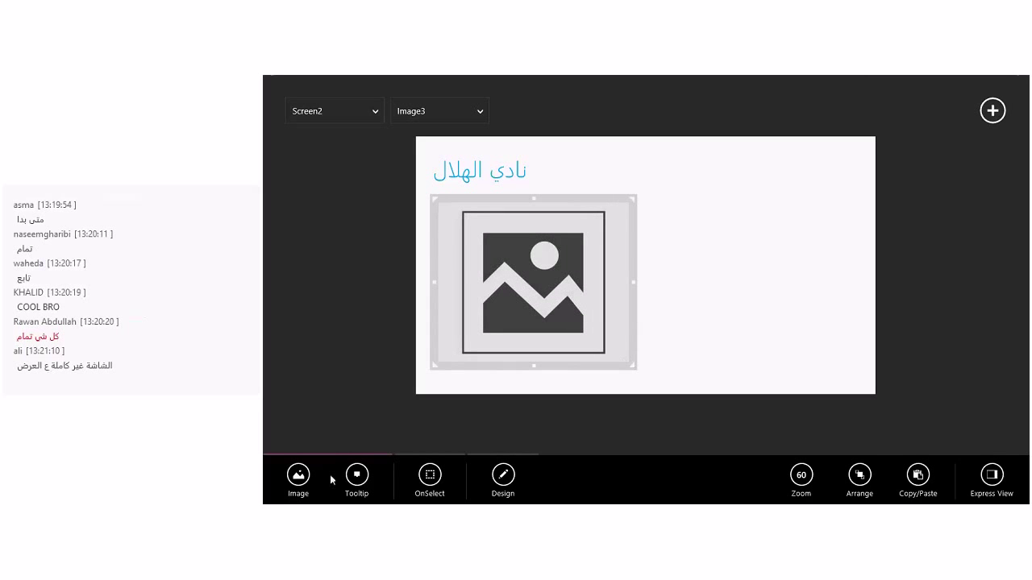
Add 71281_21897.jpg from the Clubs folder as the picture of the large image placeholder.
click(297, 475)
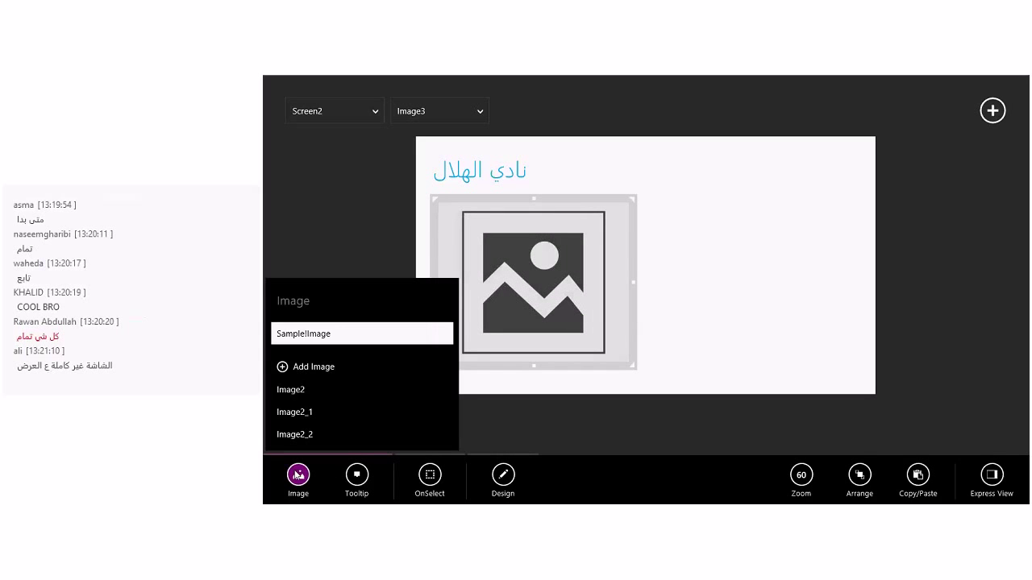
click(308, 372)
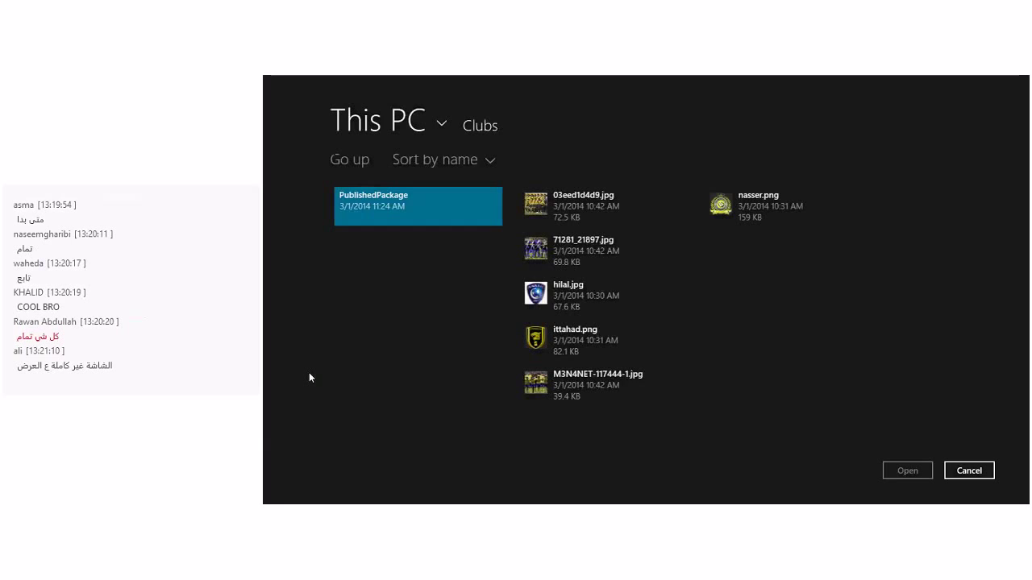
click(571, 251)
click(907, 470)
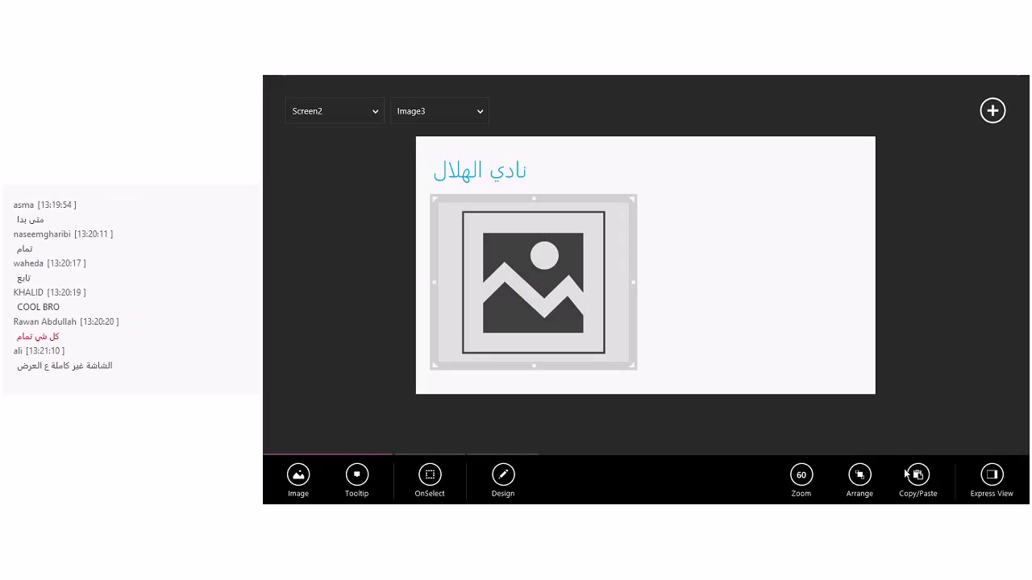
click(728, 379)
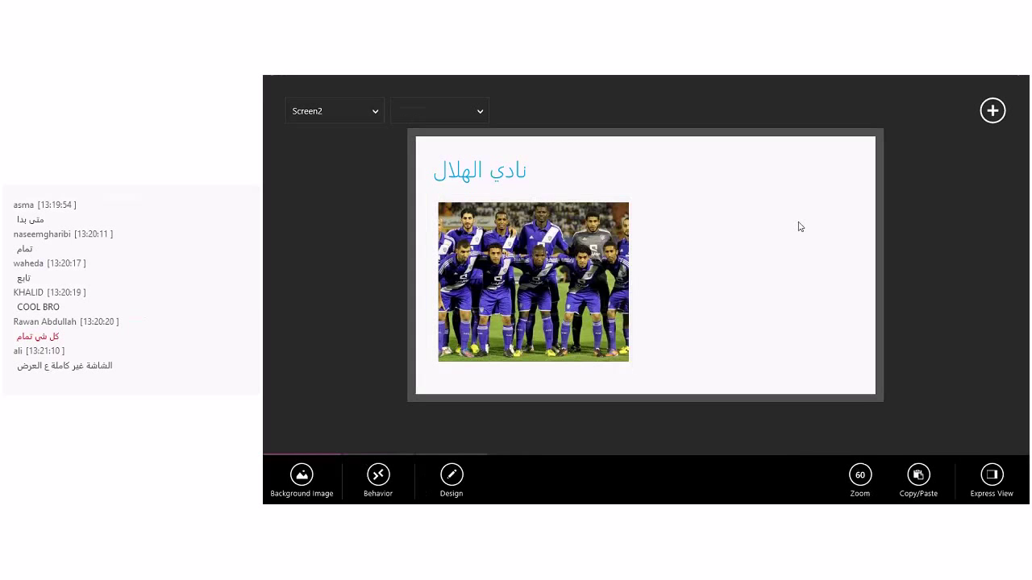
Add another label and place it to the right of the team photo, enlarged to about the photo's height.
click(991, 110)
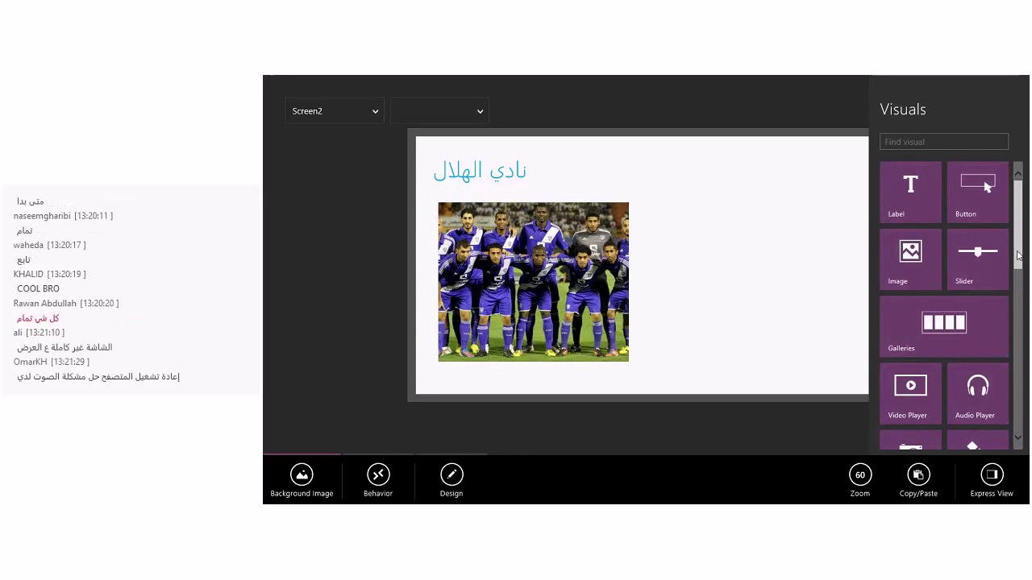
mouse_move(1018, 255)
mouse_down()
mouse_move(1019, 440)
mouse_move(1027, 247)
mouse_up()
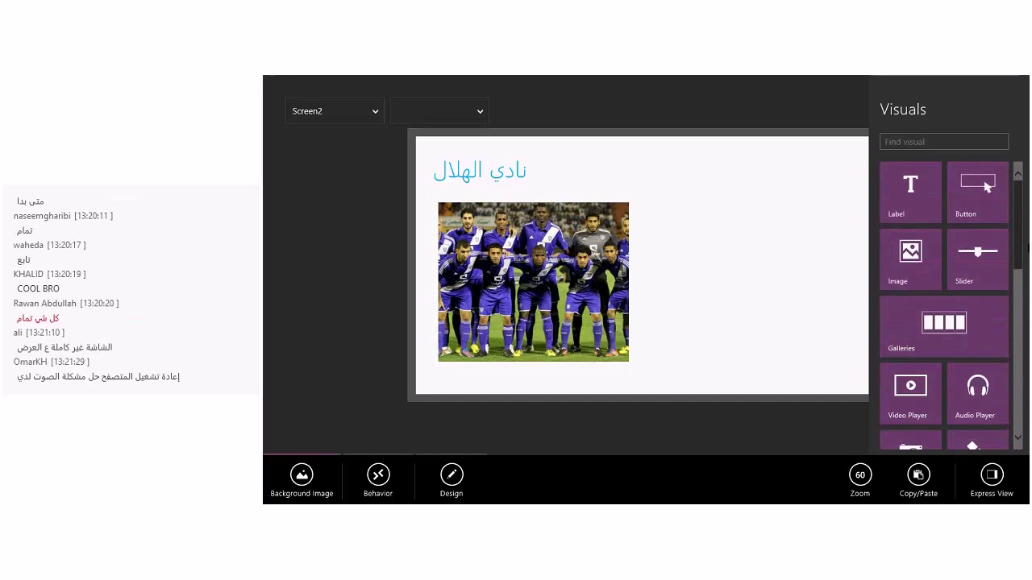
scroll(978, 368, down, 5)
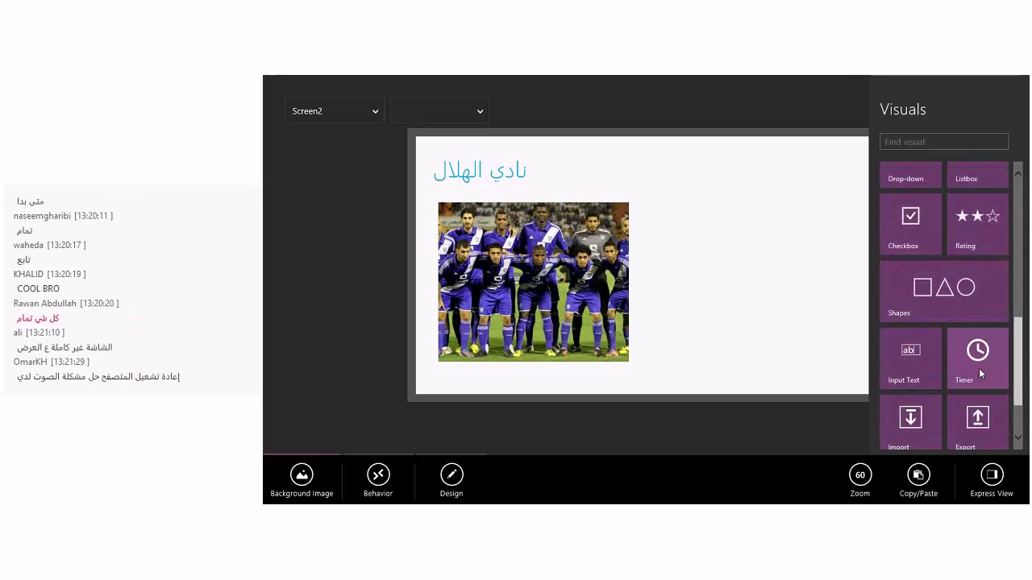
scroll(1017, 375, down, 2)
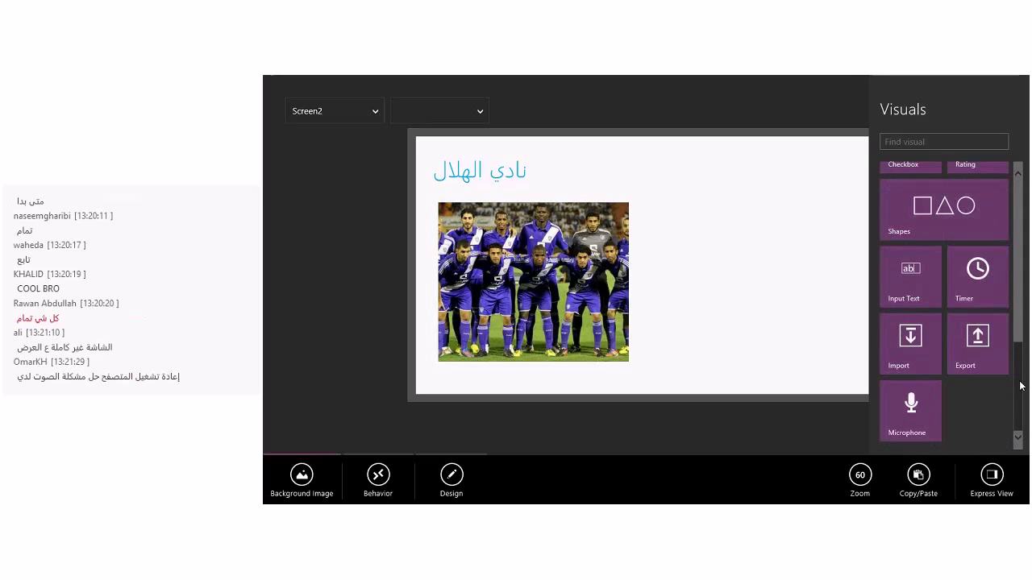
scroll(1020, 387, up, 7)
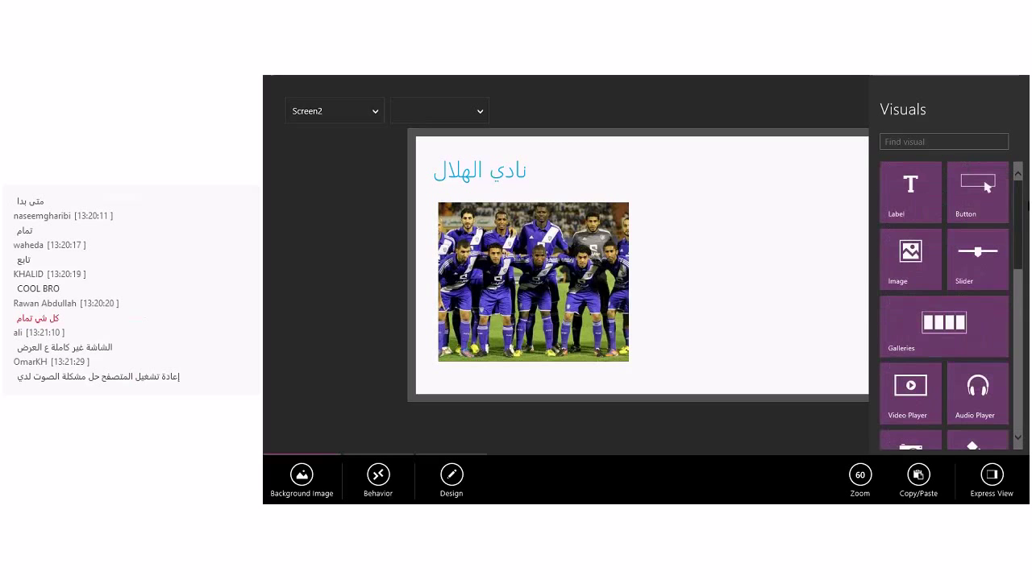
click(903, 215)
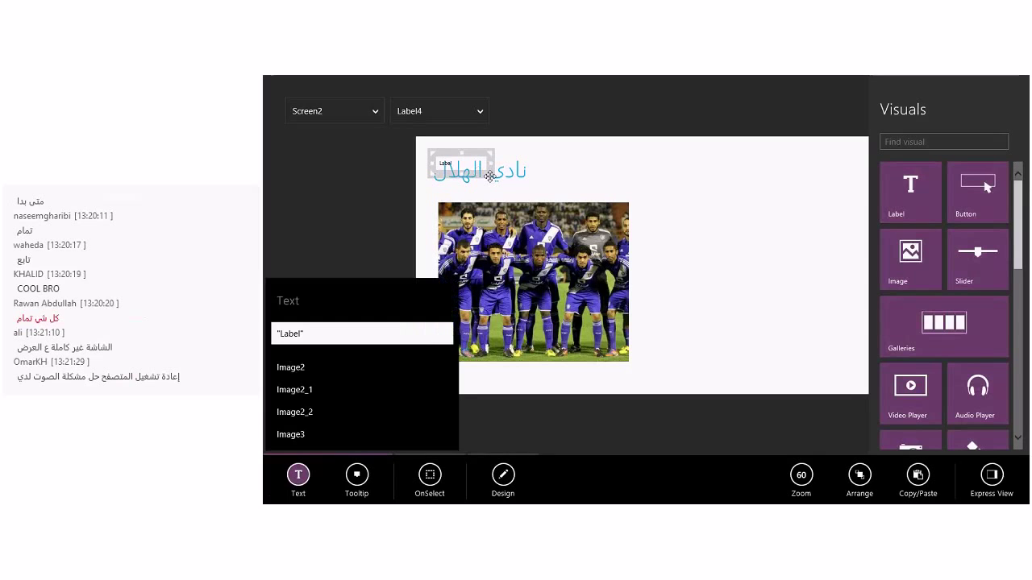
drag(489, 177, 860, 354)
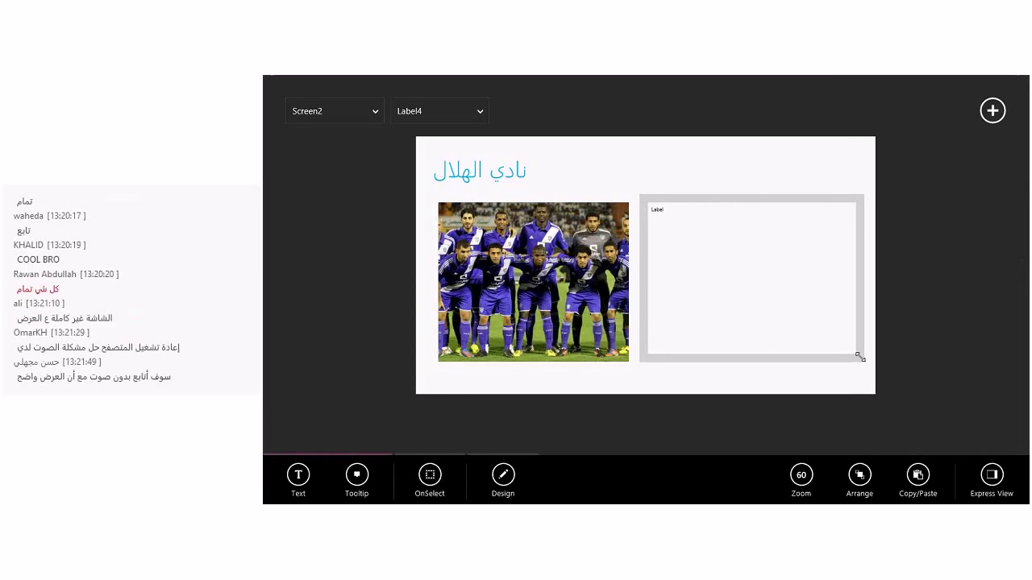
Switch to the desktop's File Explorer windows to fetch the Al Hilal description and fill the label beside the team photo with it.
mouse_move(264, 78)
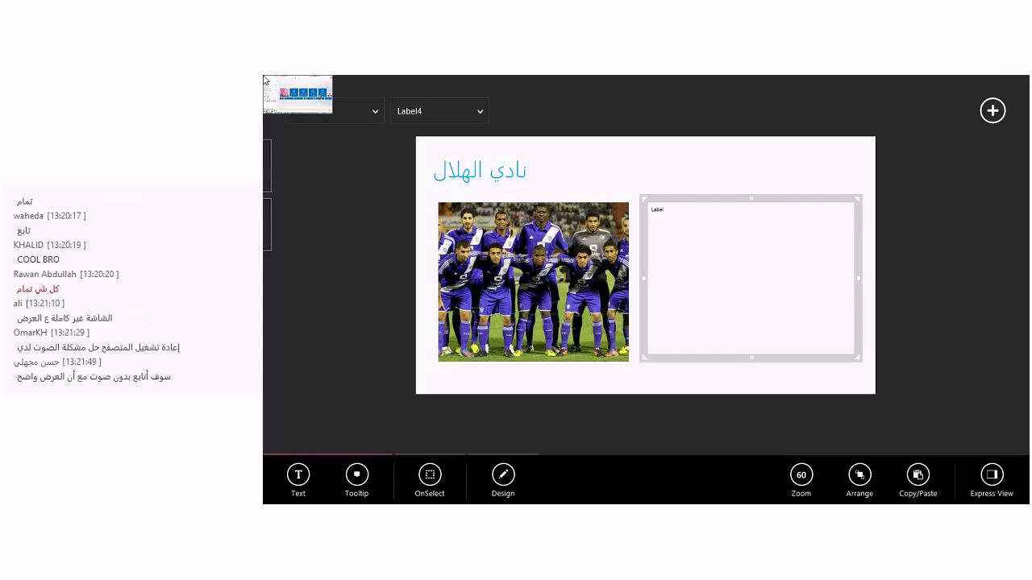
click(265, 78)
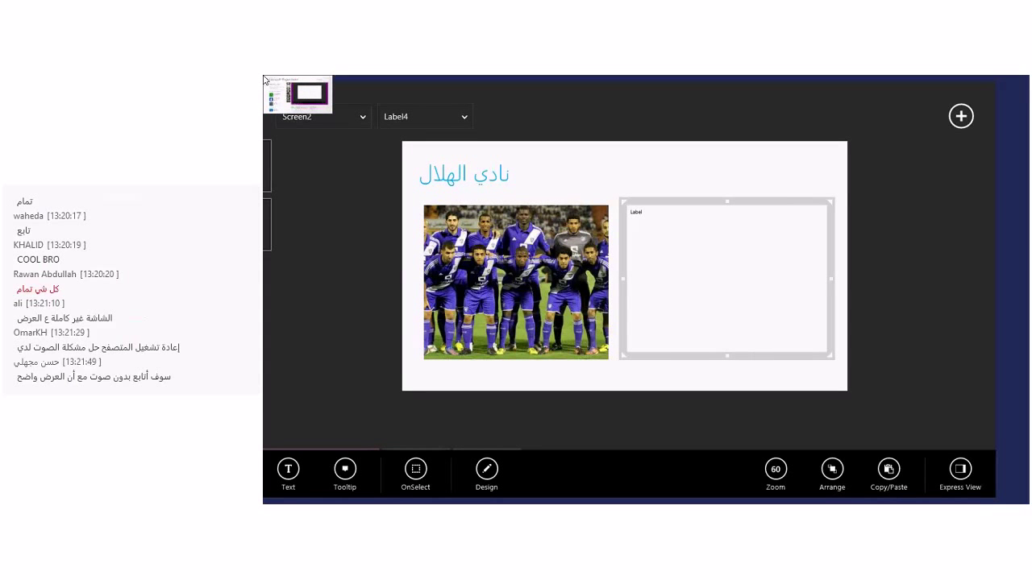
mouse_move(344, 452)
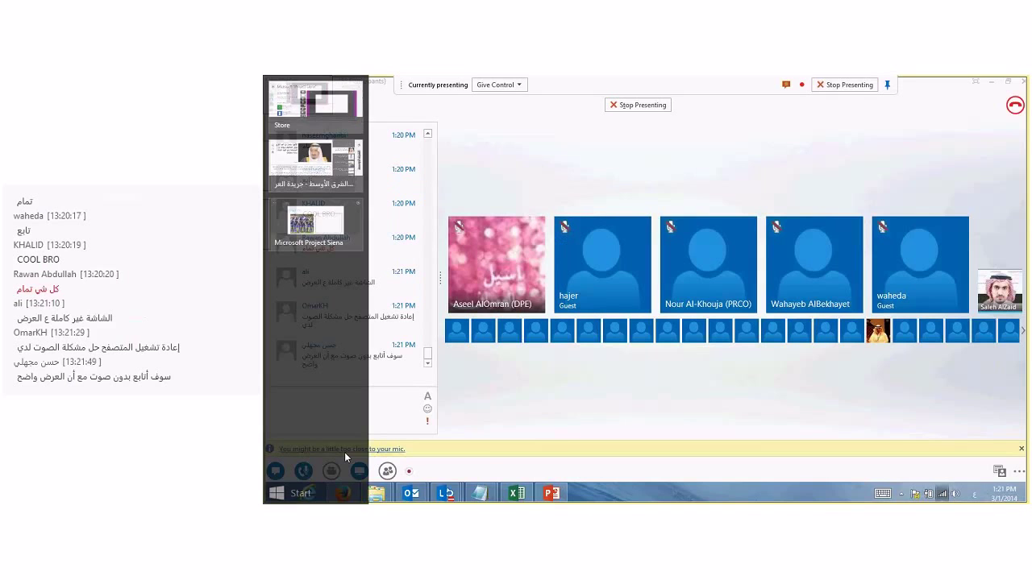
click(381, 498)
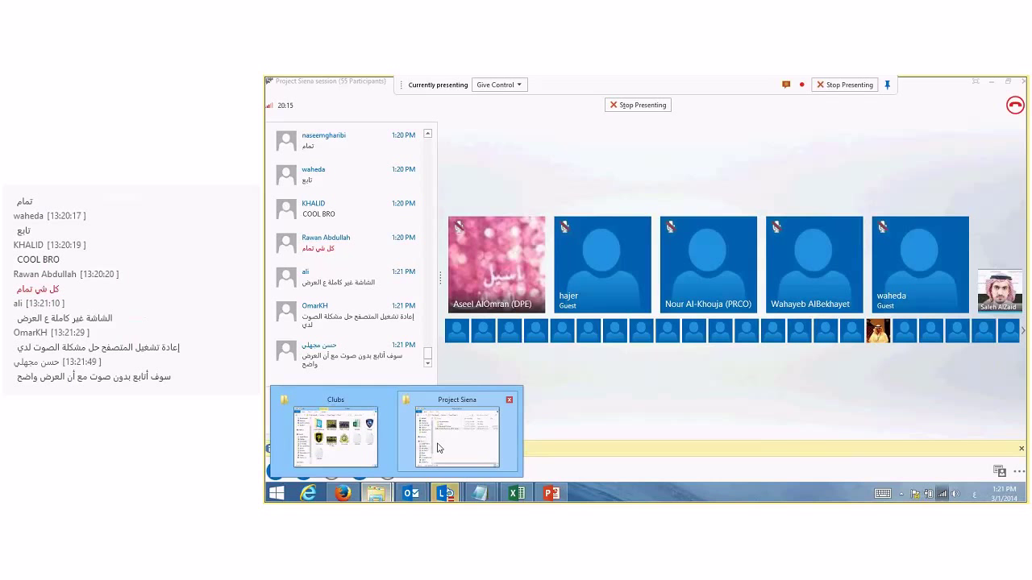
mouse_move(437, 448)
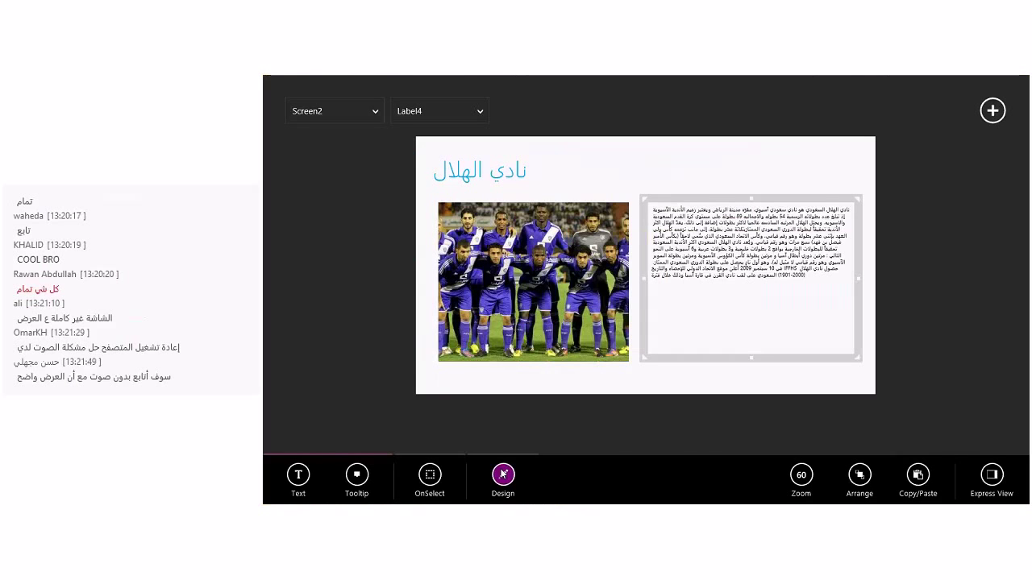
Increase the text size of the description label beside the team photo to 21.
click(502, 474)
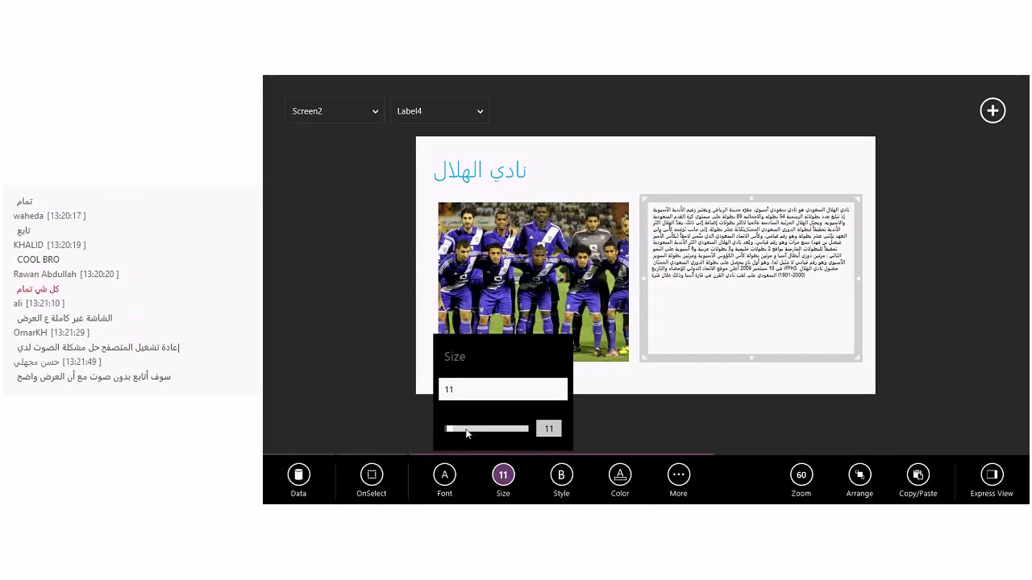
click(501, 427)
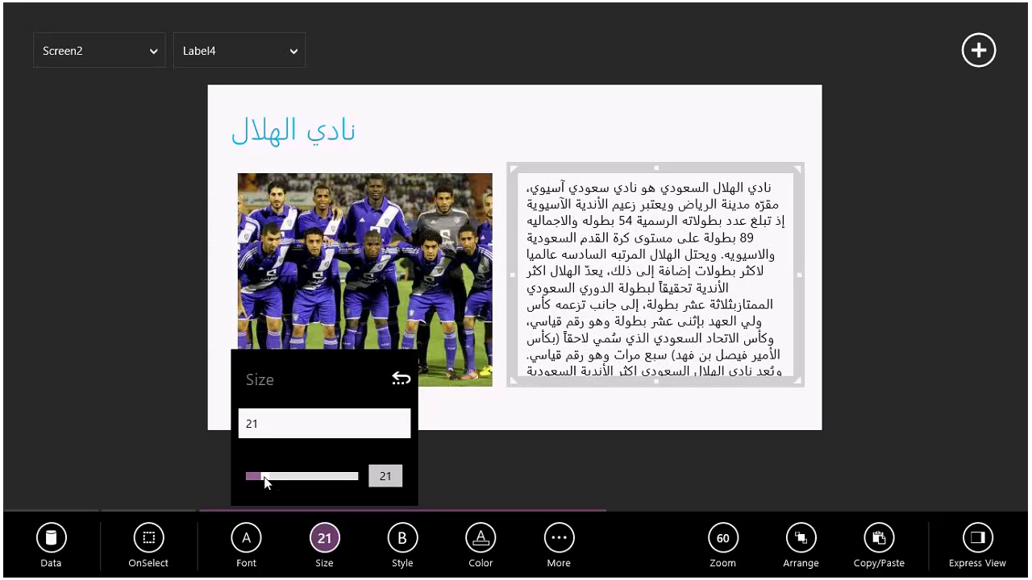
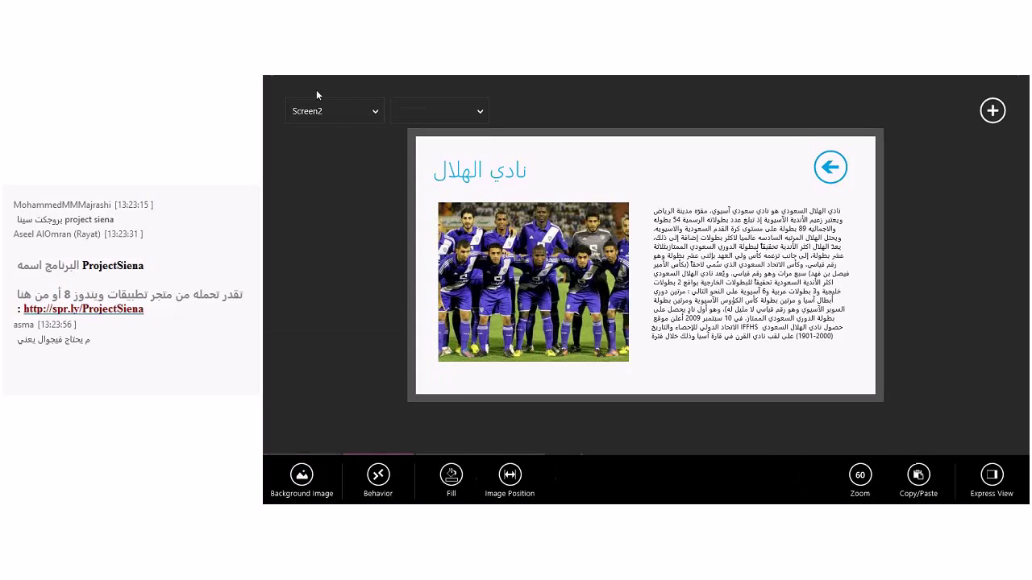
Go to Screen1, preview the app, open Al Hilal's page from its logo and leave the preview.
click(328, 112)
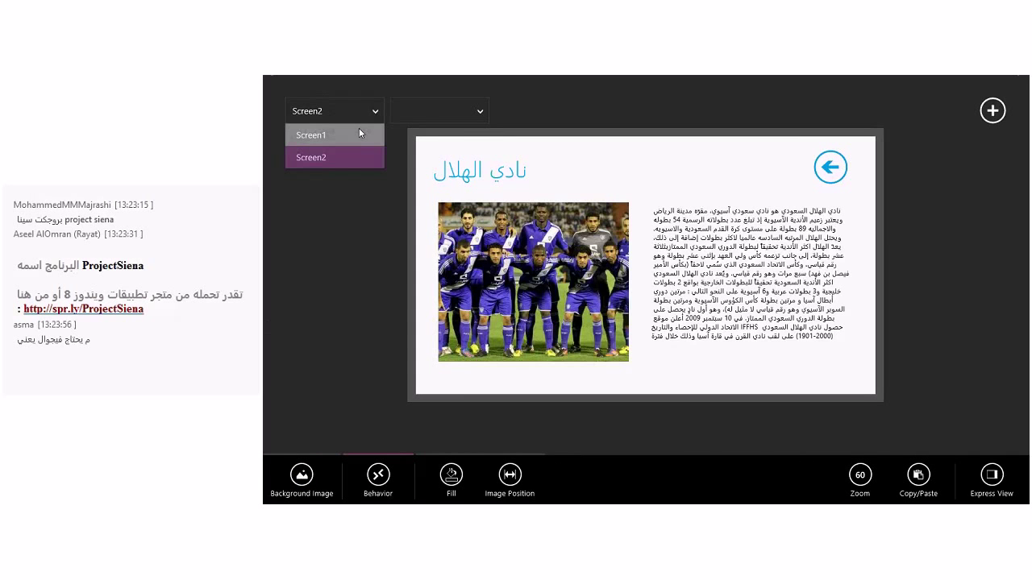
click(359, 130)
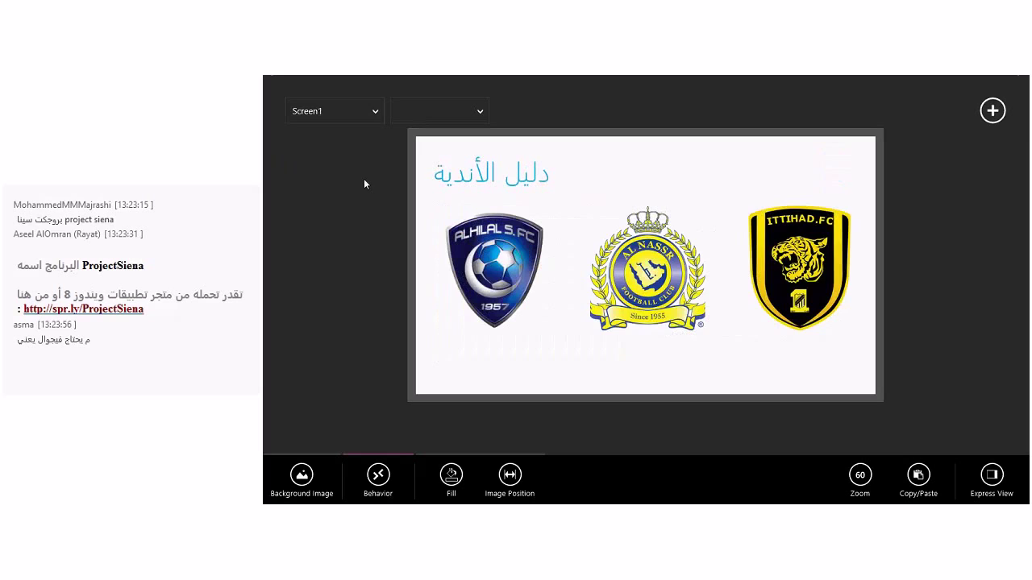
right_click(363, 178)
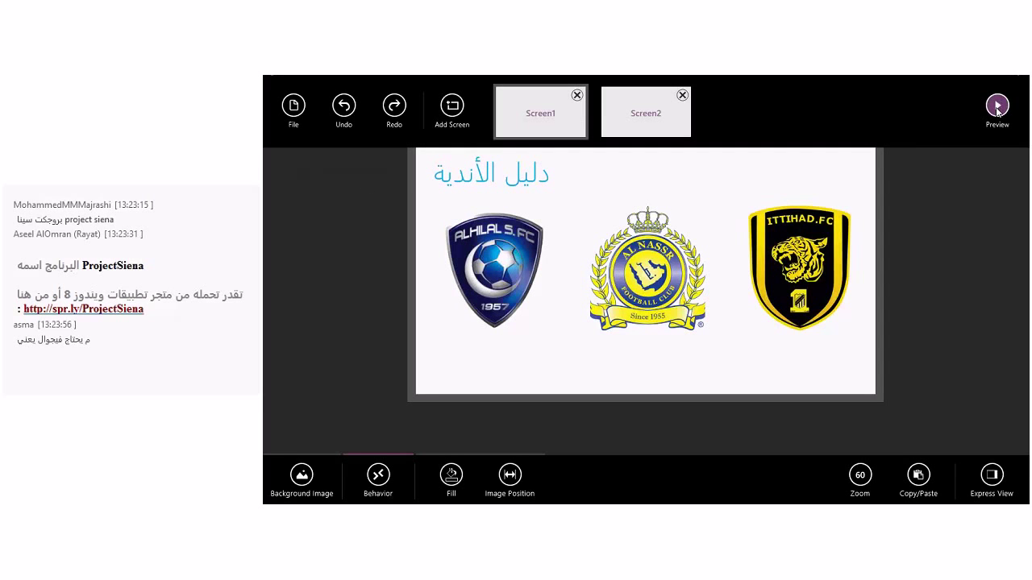
click(997, 106)
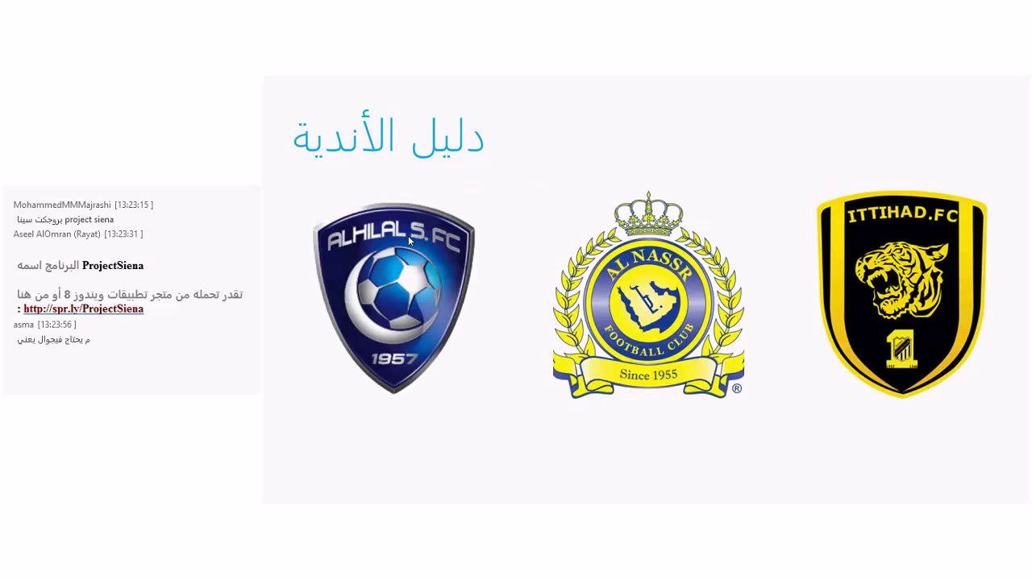
click(408, 236)
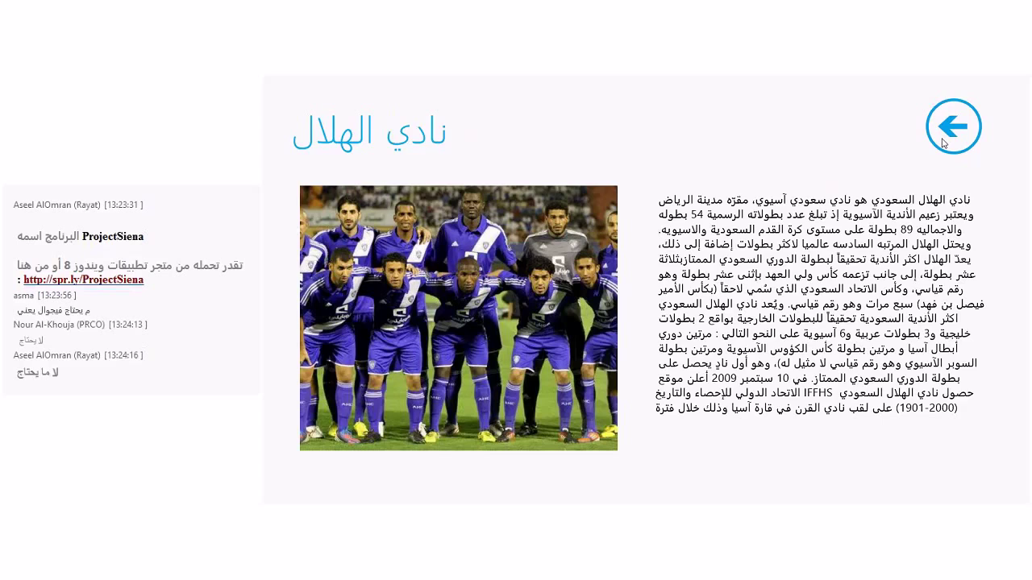
key(Escape)
Switch to the Excel workbook on the desktop and locate the Table command used for turning the Clubs data into a table.
mouse_move(266, 80)
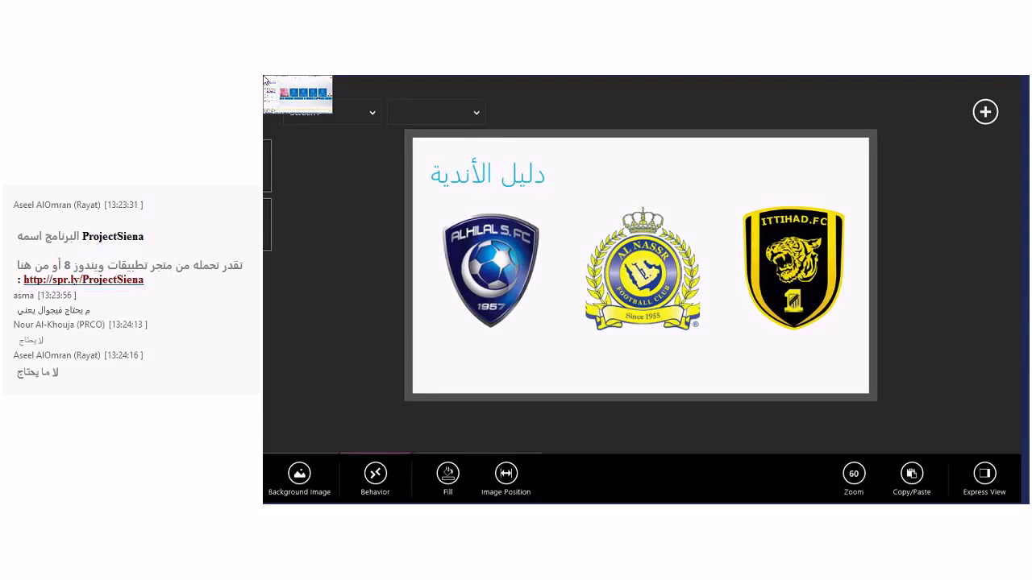
click(266, 81)
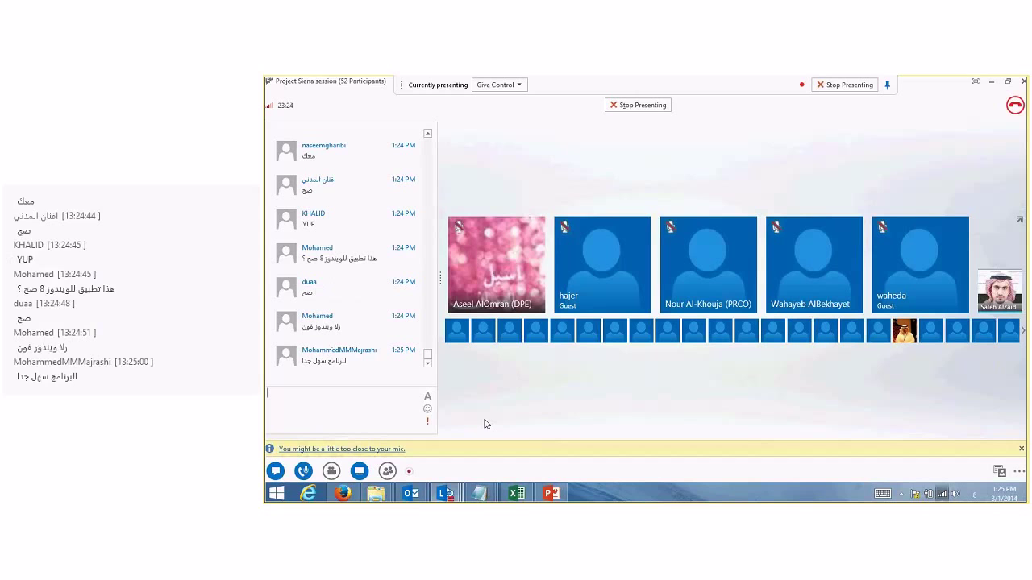
click(516, 493)
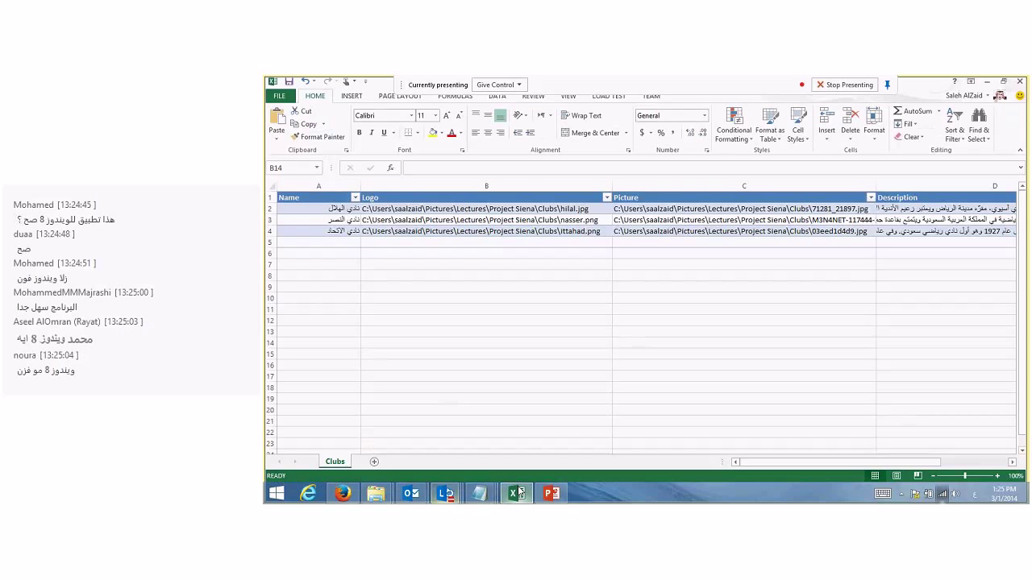
click(484, 275)
click(351, 96)
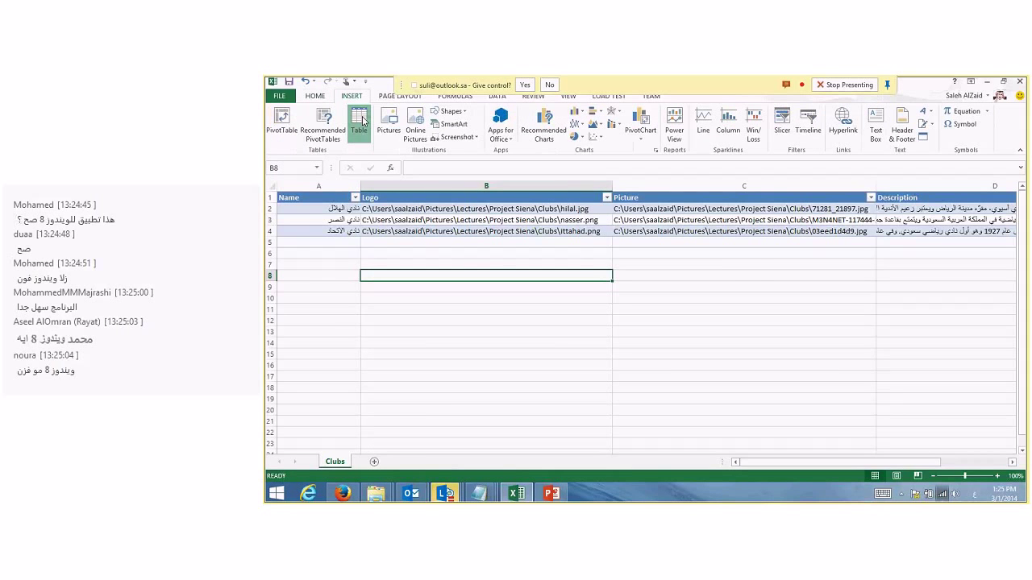
click(358, 123)
click(362, 243)
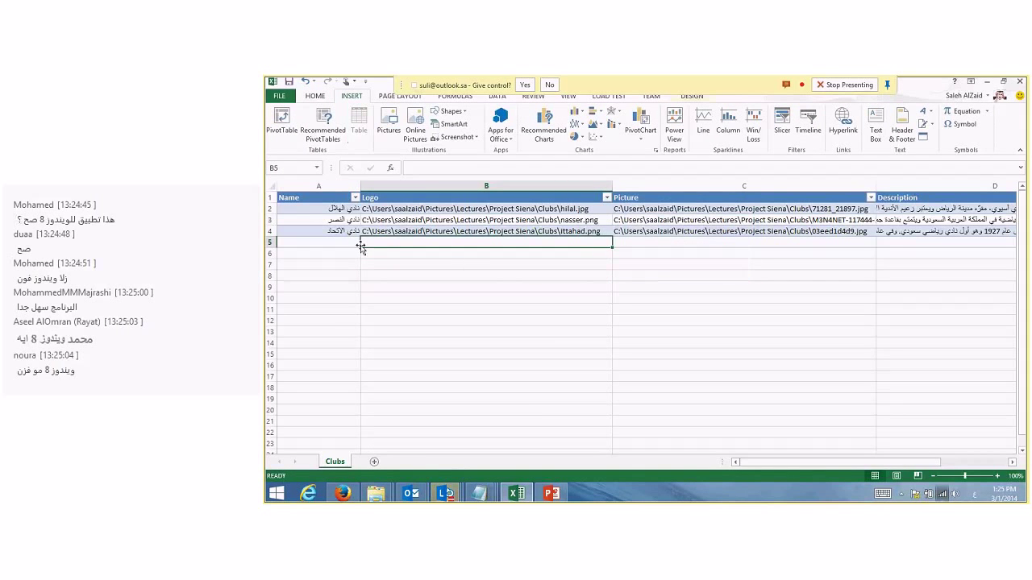
Examine the Clubs table's Name, Logo, Picture and Description columns, including the image file paths.
drag(343, 232, 326, 210)
click(328, 209)
click(330, 231)
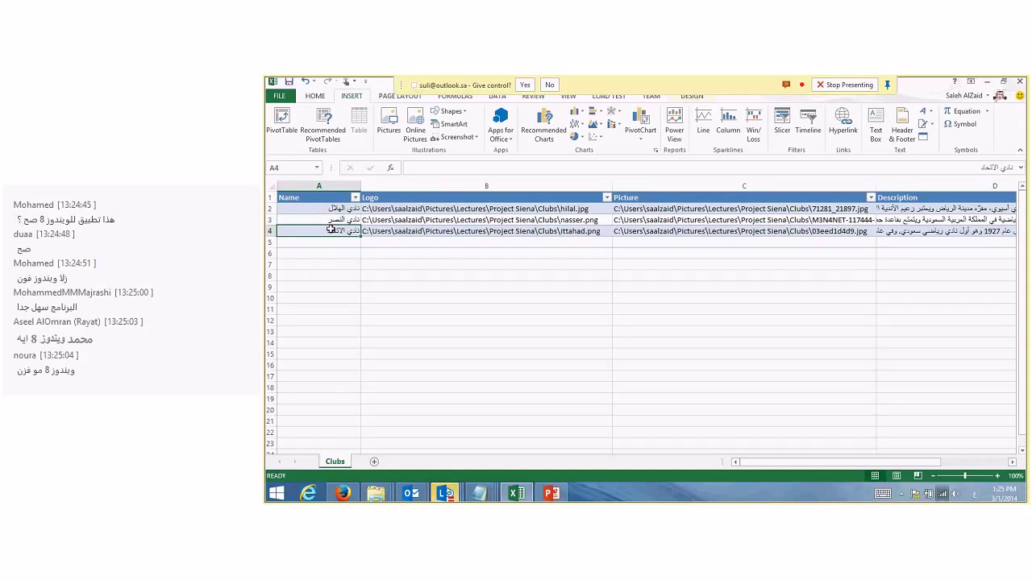
click(446, 211)
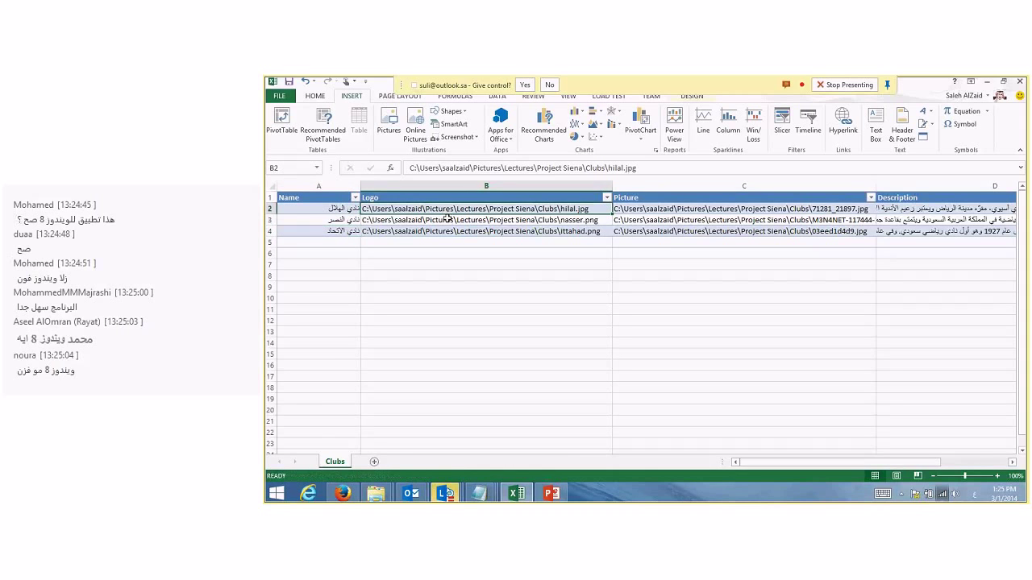
mouse_move(447, 217)
mouse_down()
mouse_move(460, 231)
mouse_move(463, 211)
mouse_up()
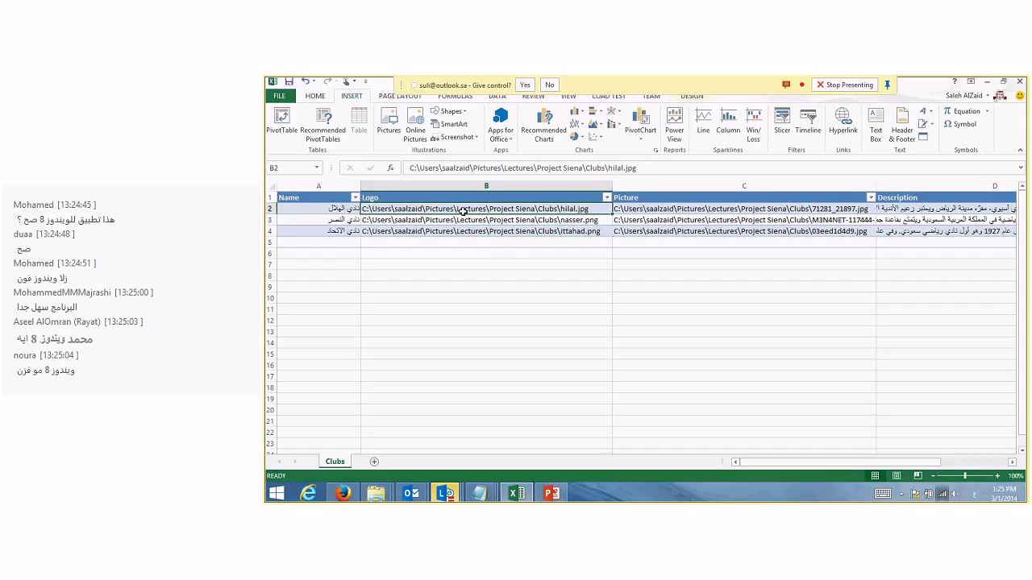
double_click(579, 208)
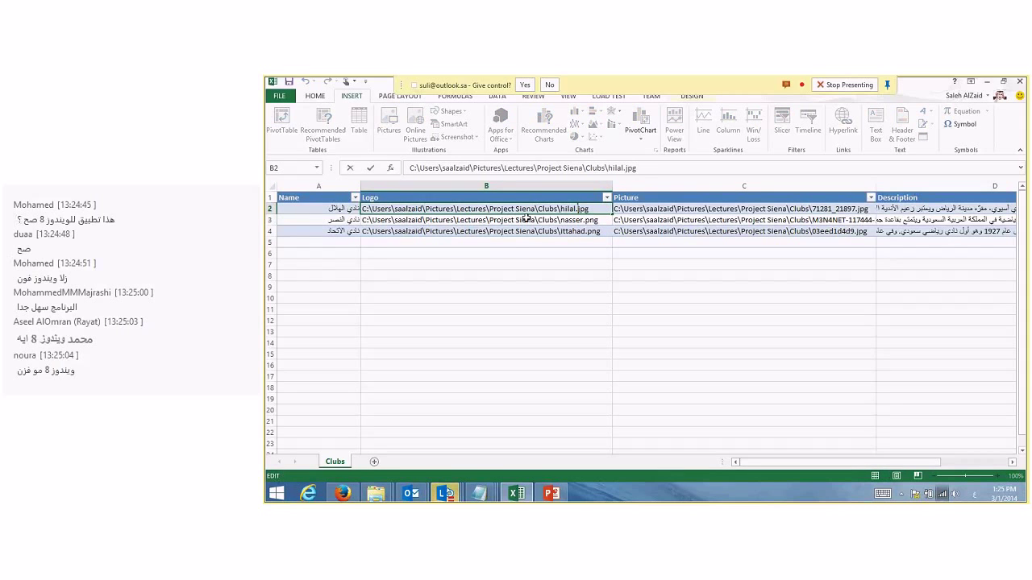
key(Return)
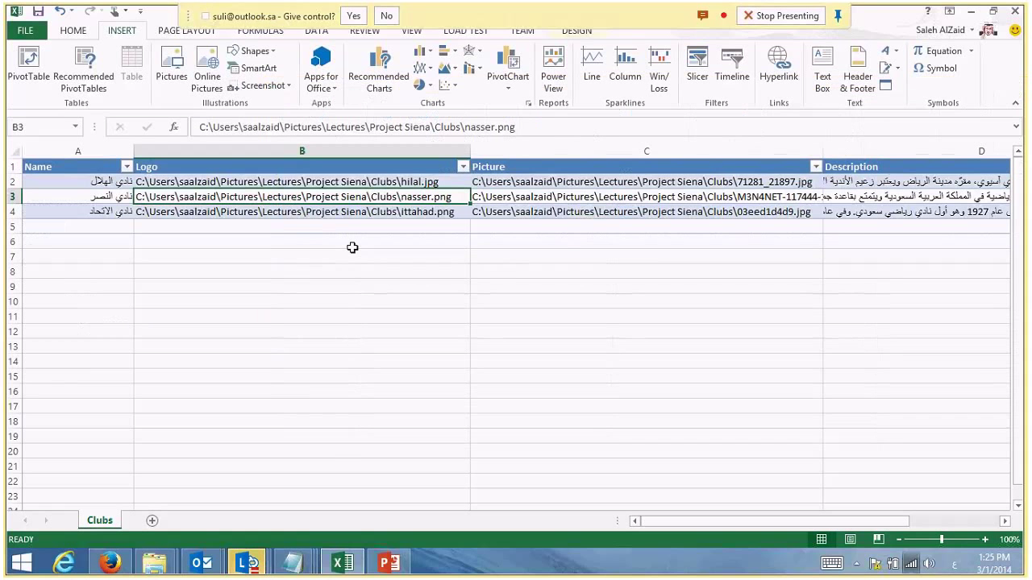
key(Up)
key(Right)
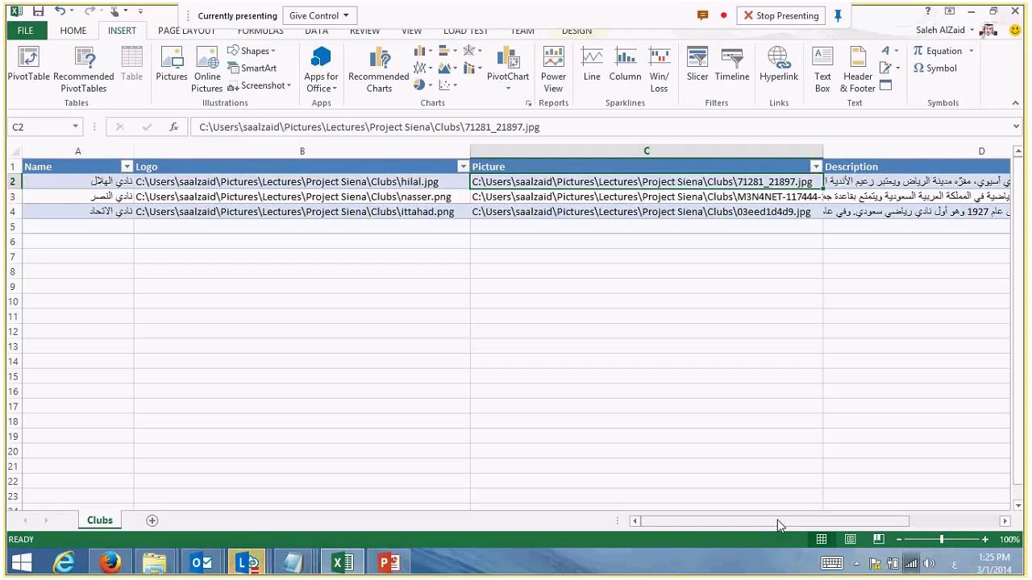
drag(777, 520, 886, 517)
key(Right)
key(Down)
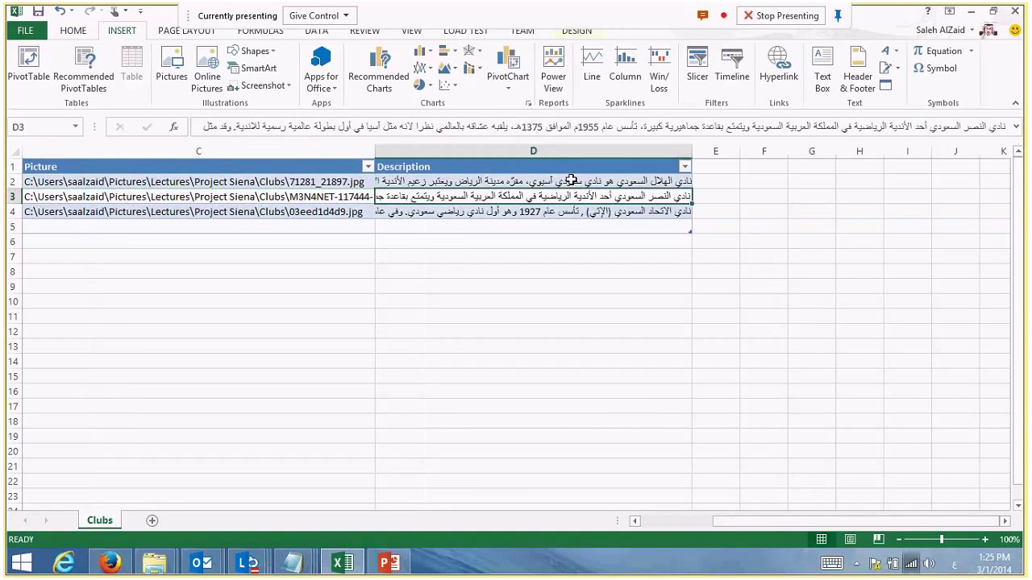
drag(778, 521, 677, 524)
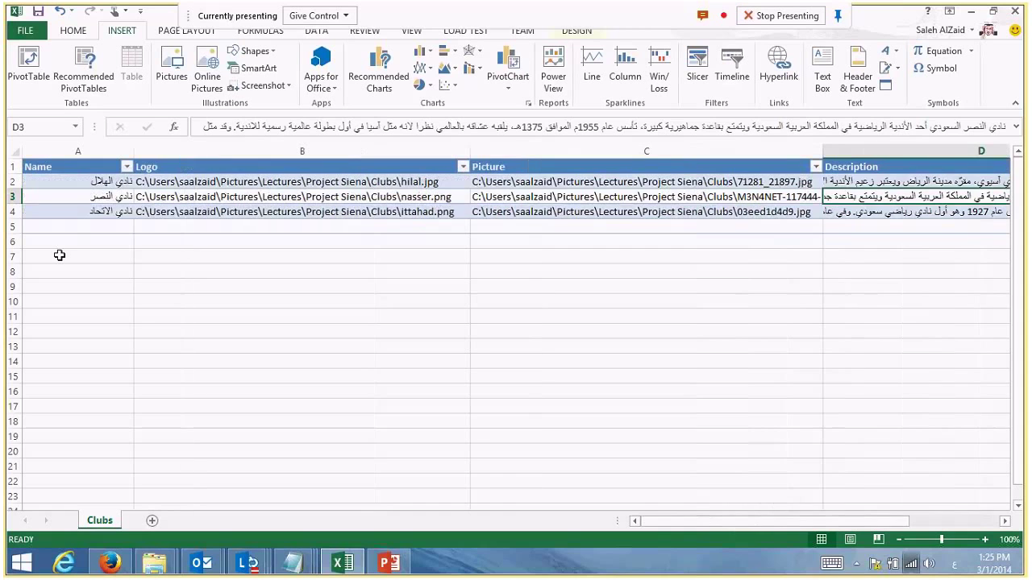
Return to Project Siena and clear the club logos from Screen1, leaving only the title.
click(246, 567)
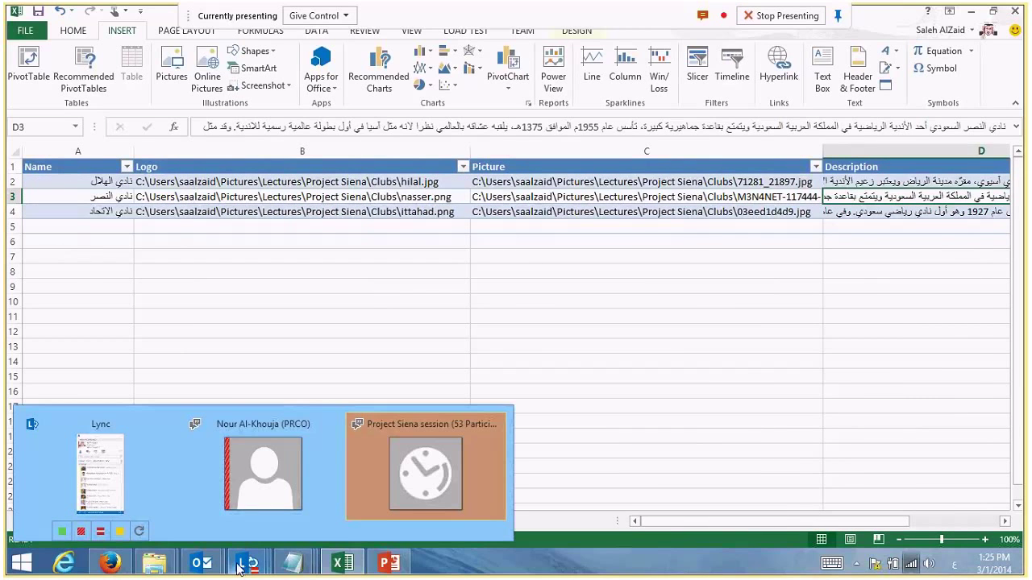
click(94, 277)
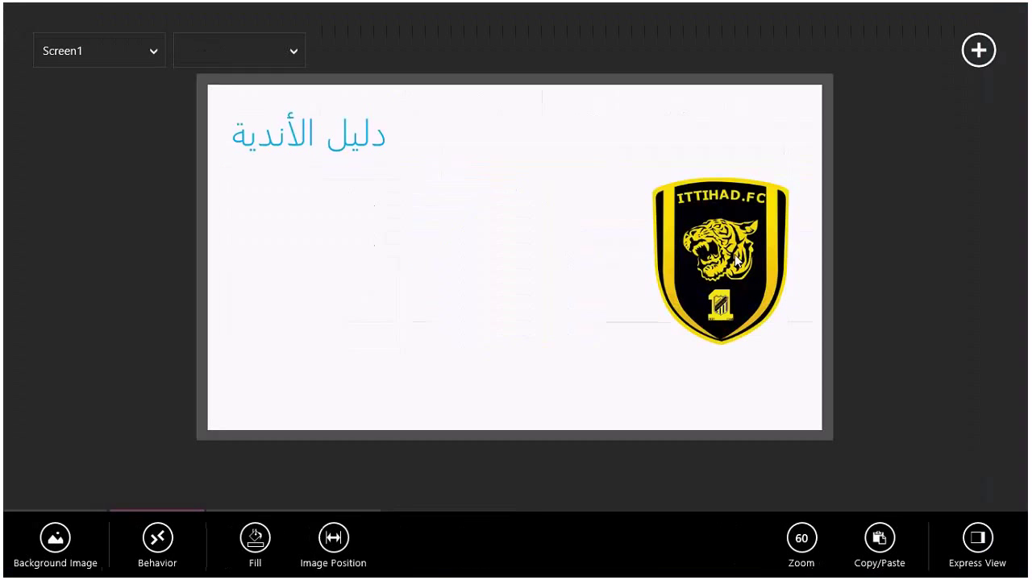
click(736, 259)
key(Delete)
Add an Excel data source to the app, choosing clubs.xlsx from the Clubs folder.
right_click(142, 113)
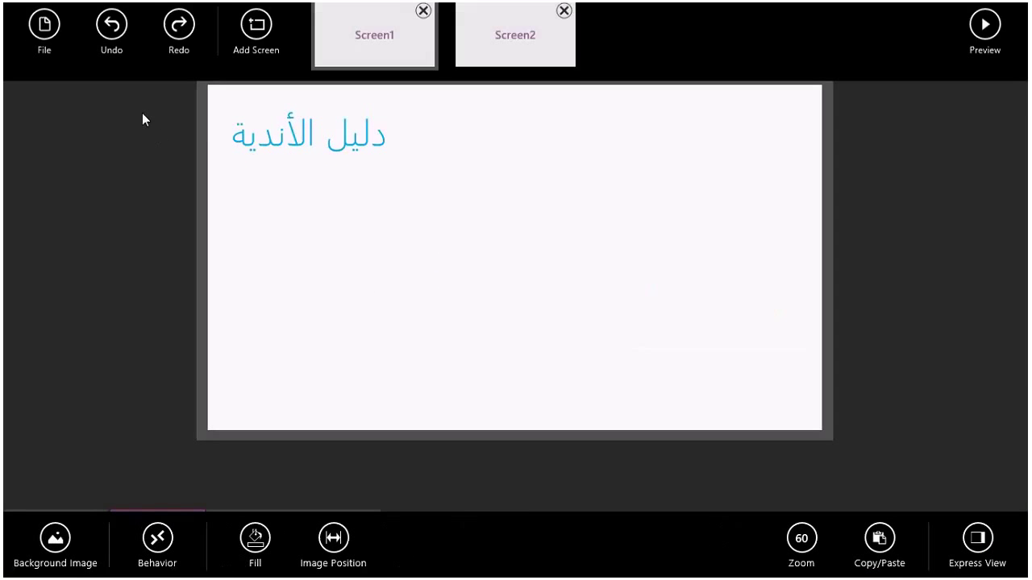
click(44, 43)
click(49, 310)
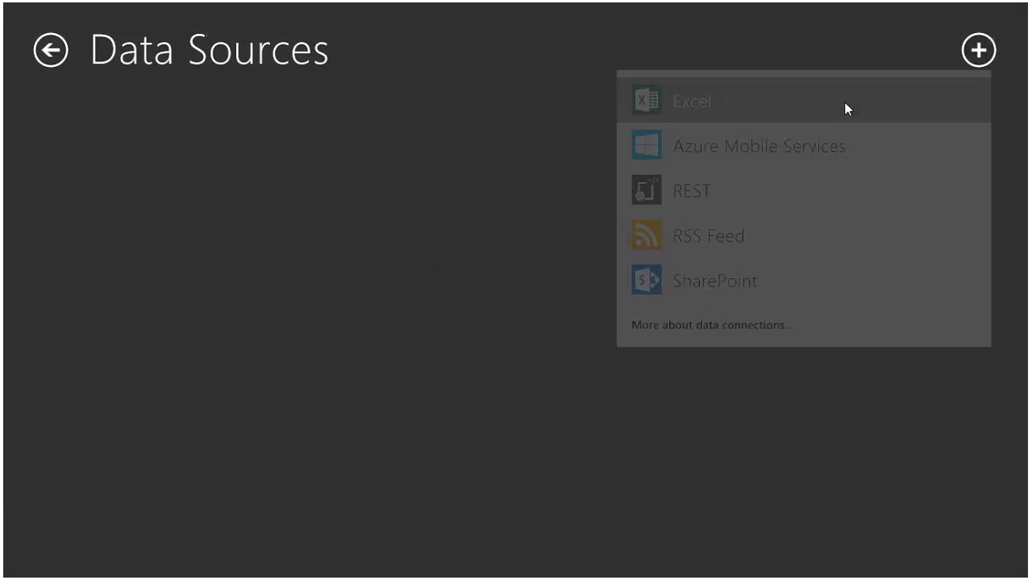
click(816, 122)
click(957, 150)
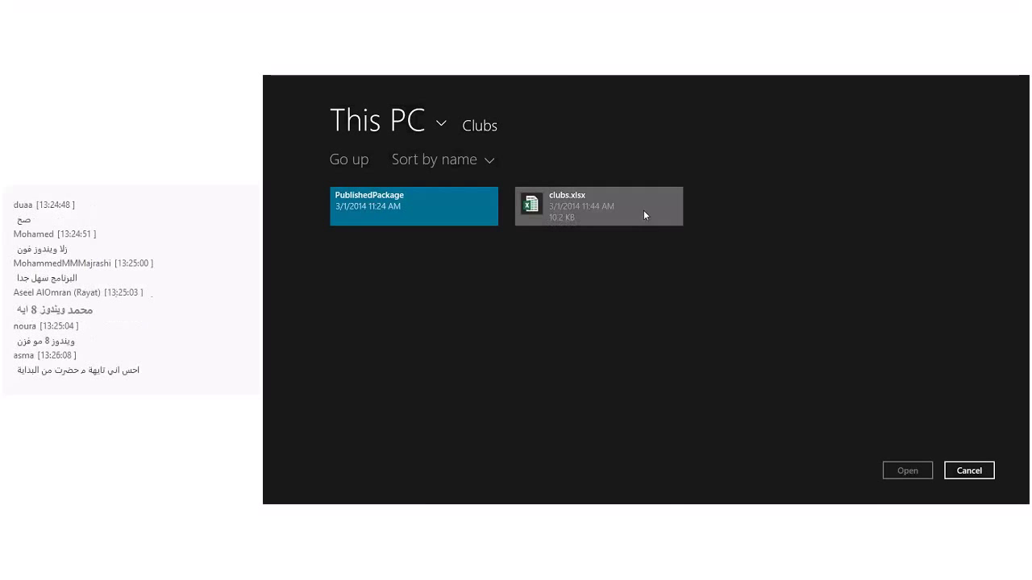
click(644, 212)
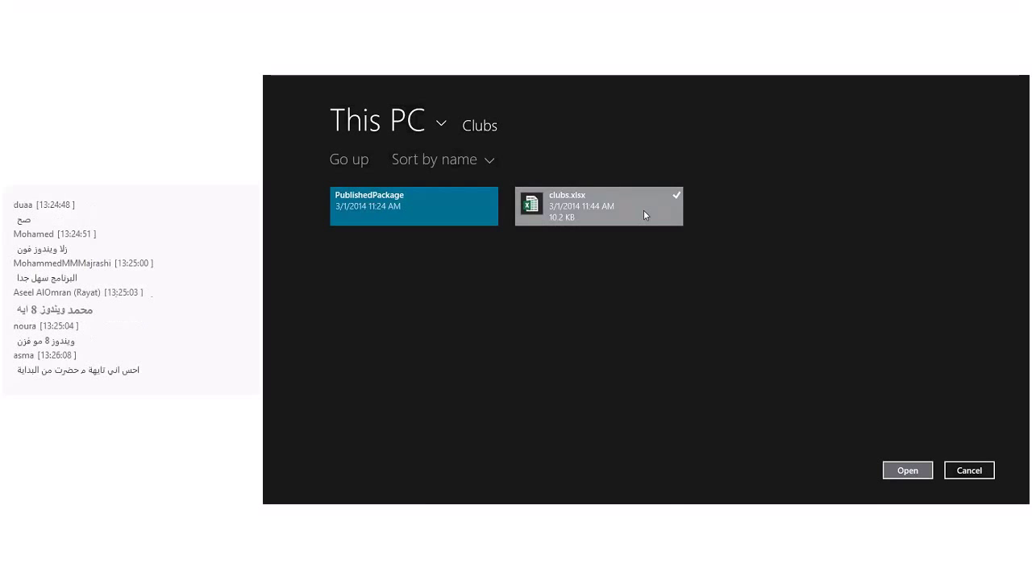
click(890, 469)
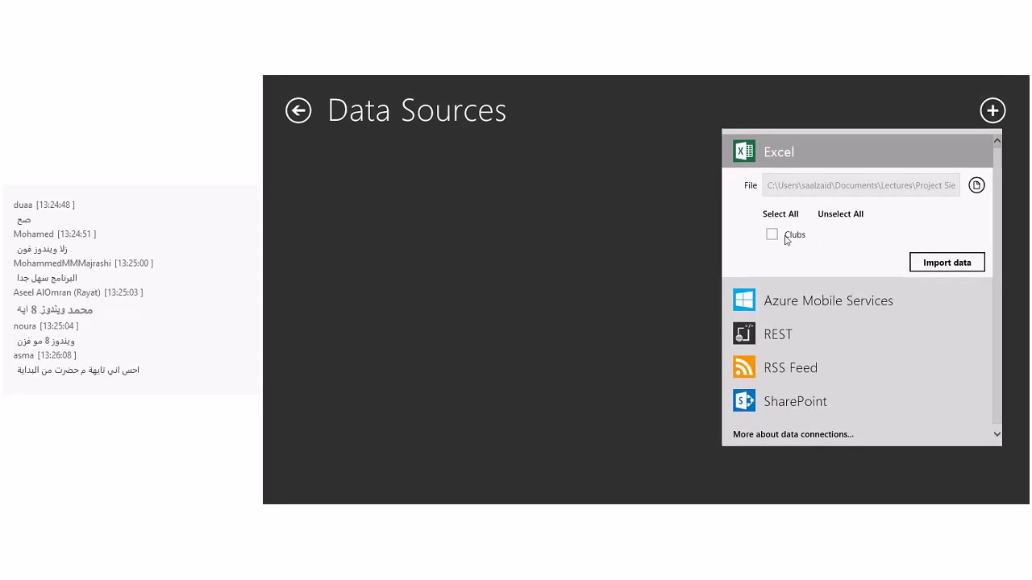
Import the Clubs table from the workbook and look through its imported rows.
click(772, 235)
click(973, 269)
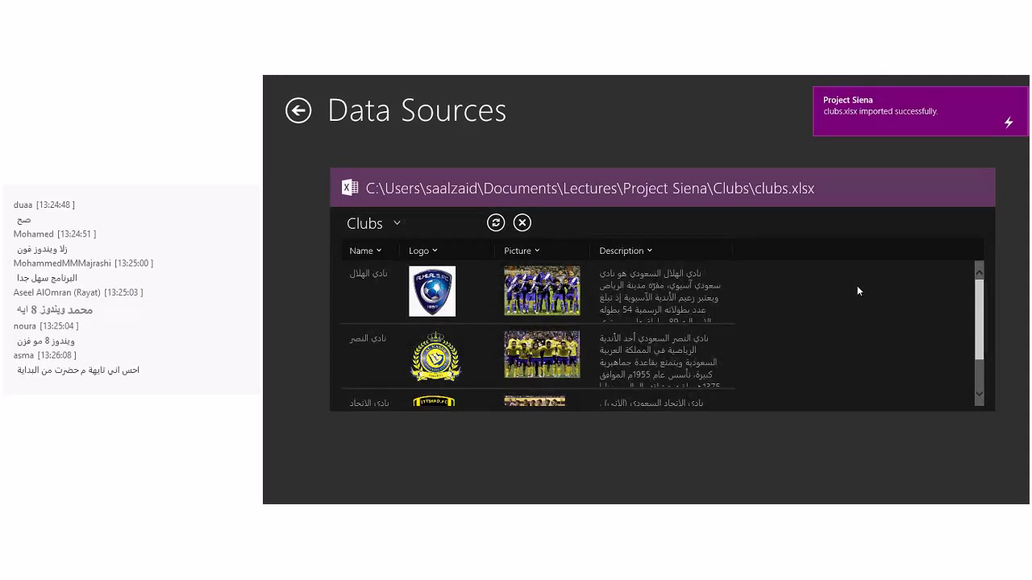
scroll(818, 319, down, 1)
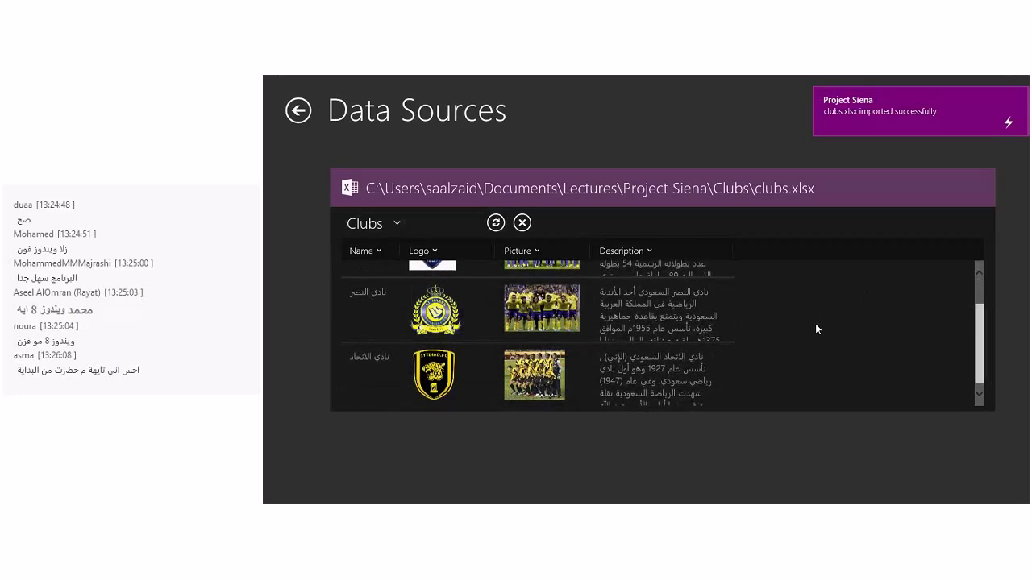
scroll(815, 324, up, 1)
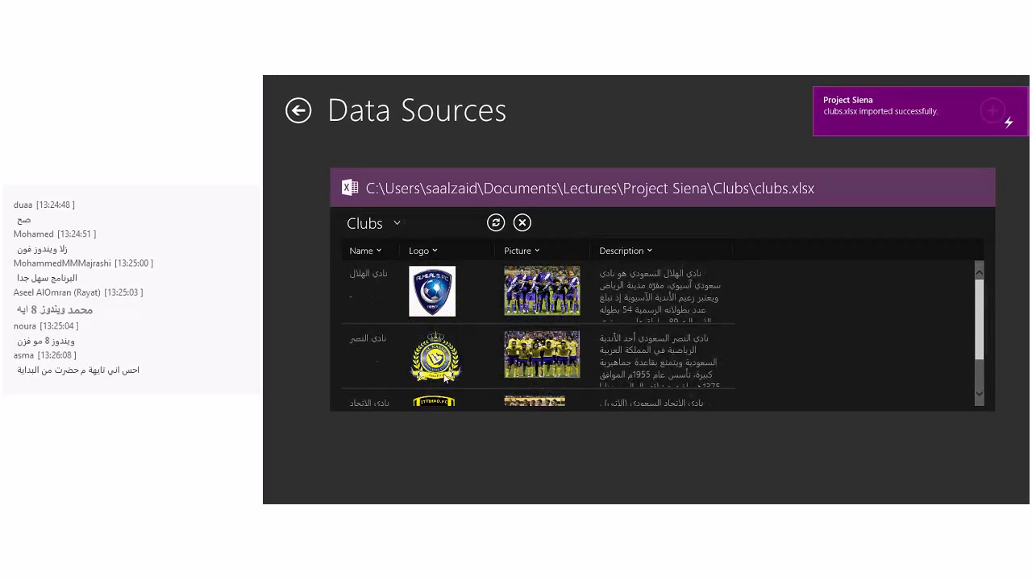
scroll(446, 379, down, 1)
scroll(509, 344, up, 1)
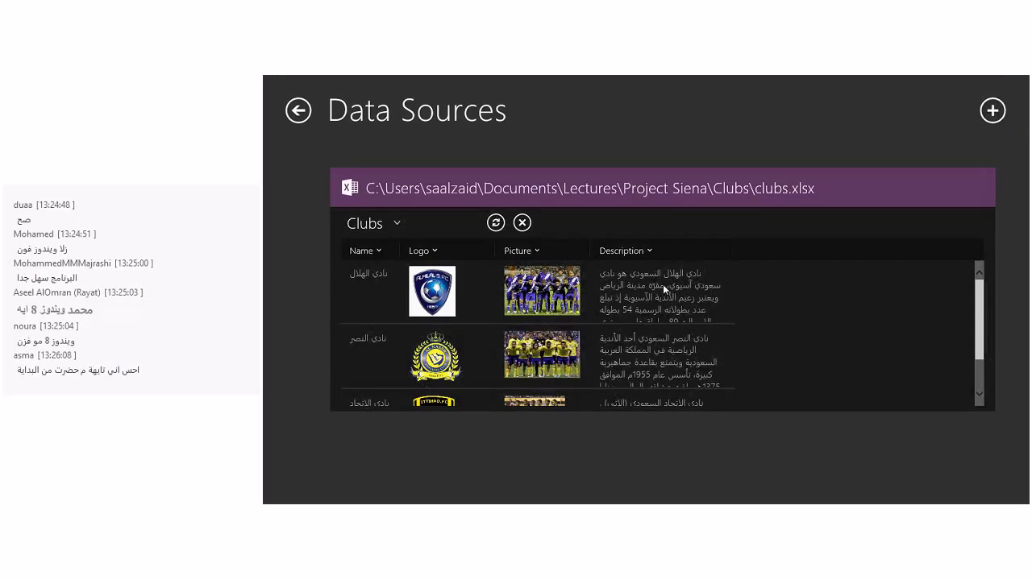
scroll(593, 320, down, 1)
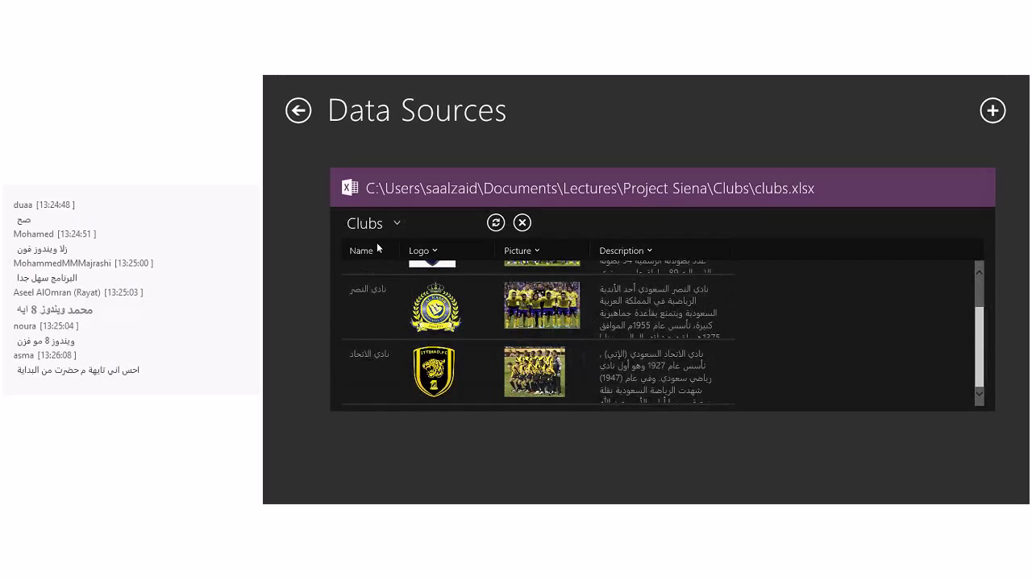
Leave the data sources and insert a horizontal Image Gallery with Caption on Screen1.
click(300, 111)
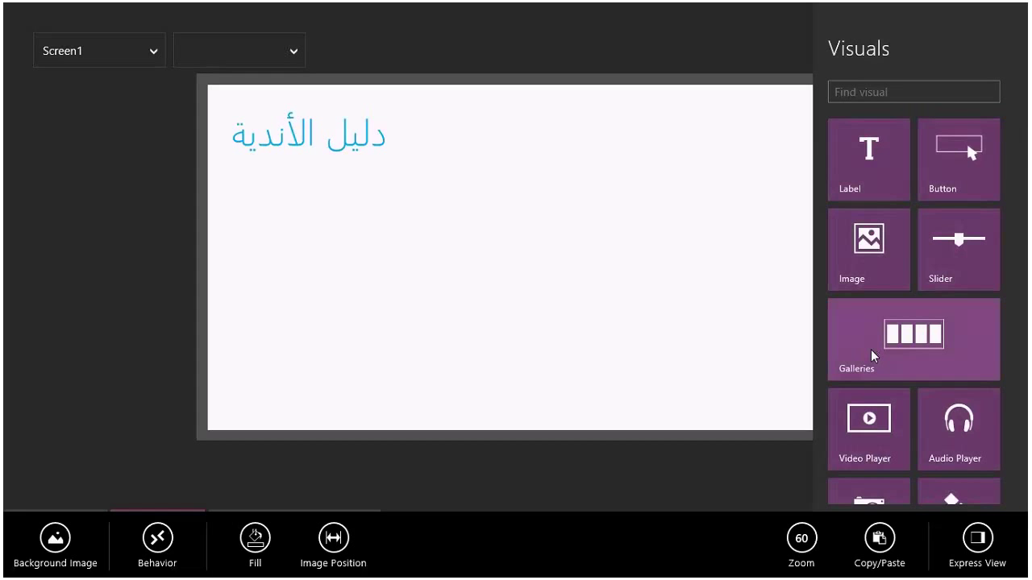
click(872, 355)
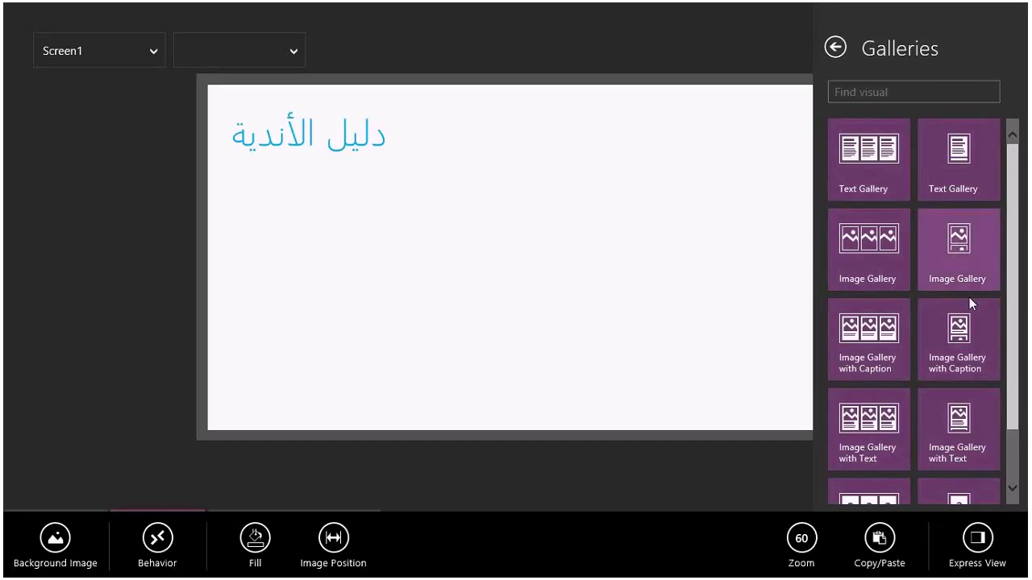
scroll(921, 410, down, 1)
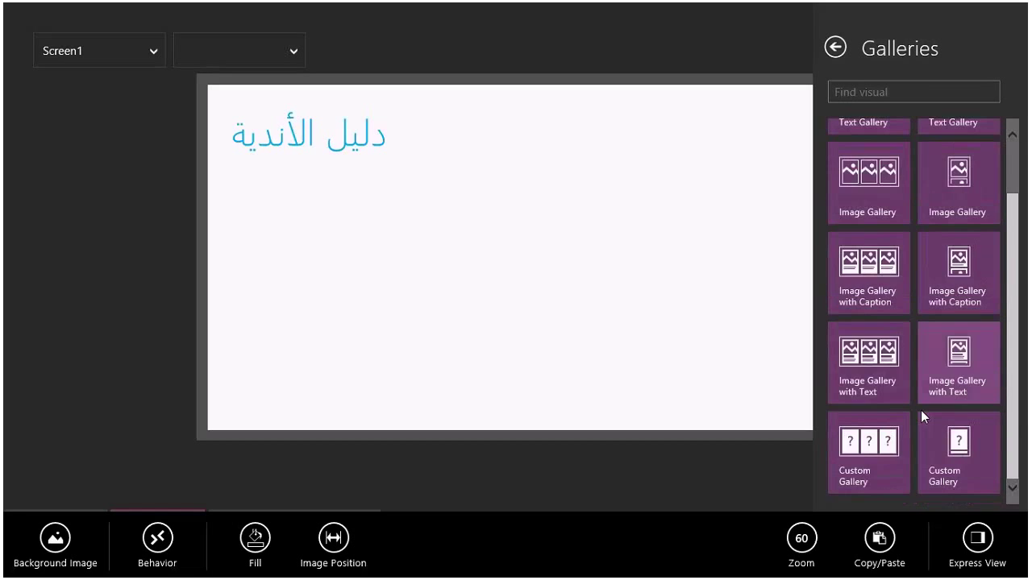
scroll(859, 362, up, 1)
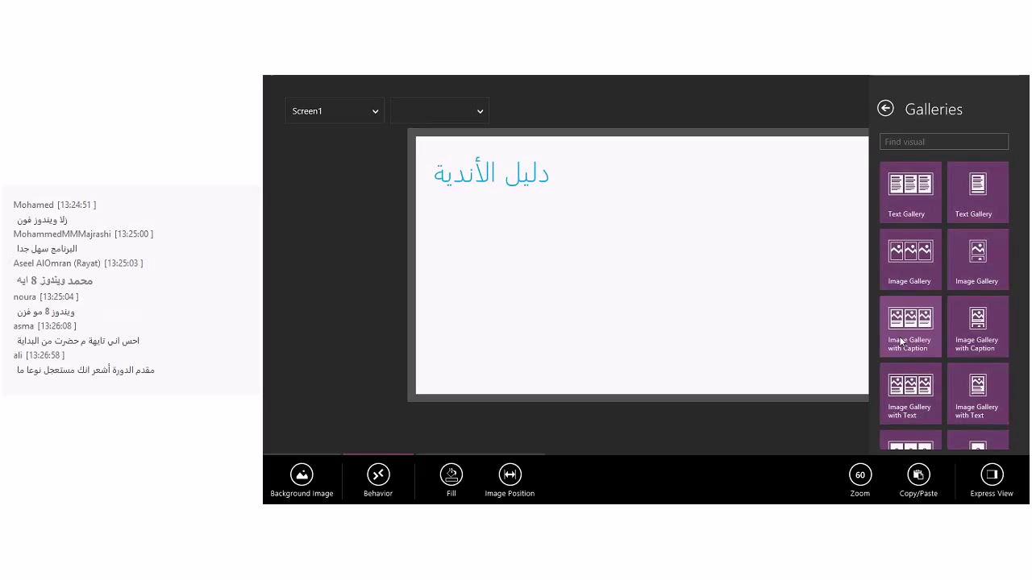
click(901, 342)
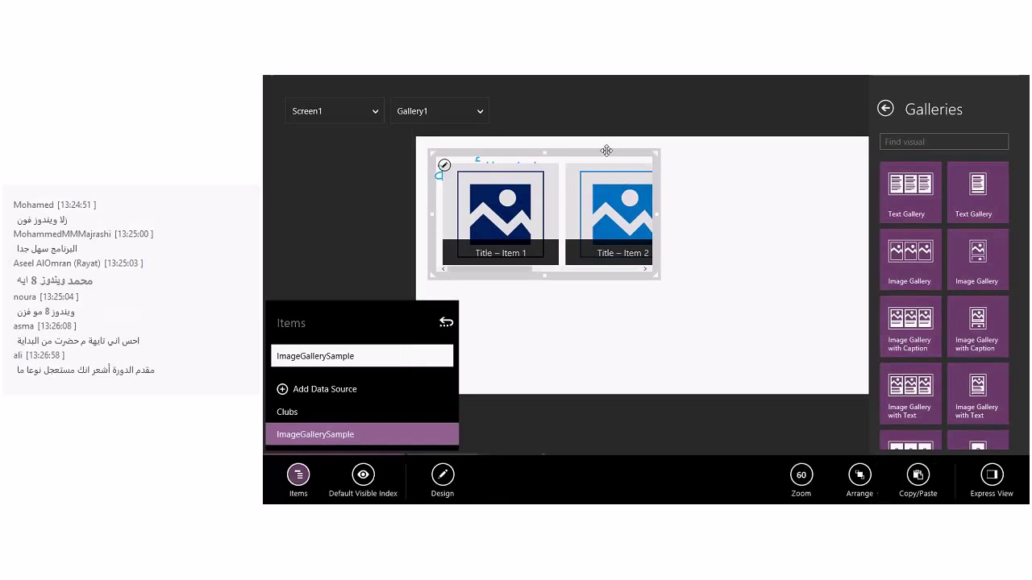
Move the gallery below the title and enlarge it to fill most of the screen's width.
drag(606, 151, 601, 193)
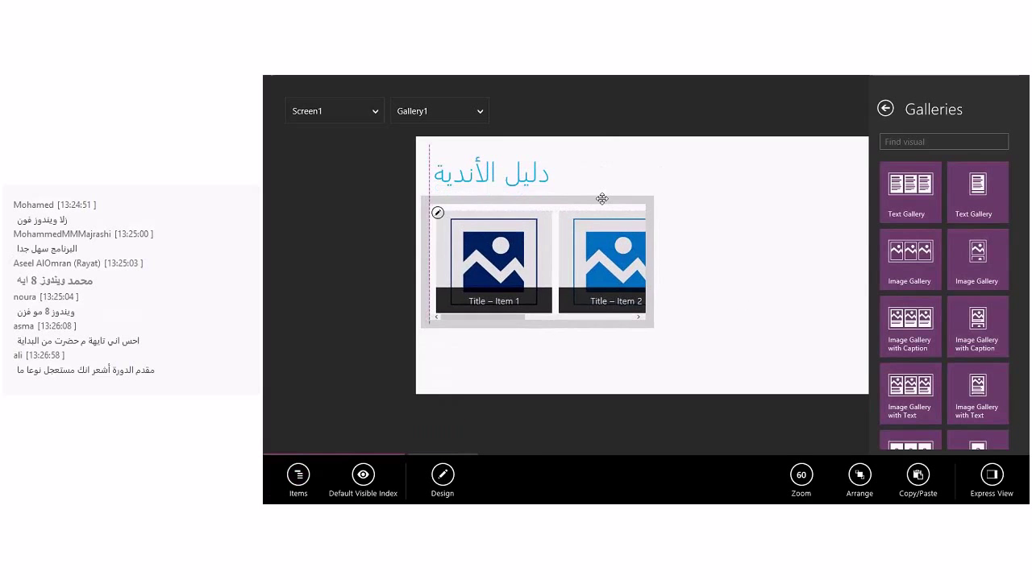
drag(649, 318, 855, 365)
click(280, 255)
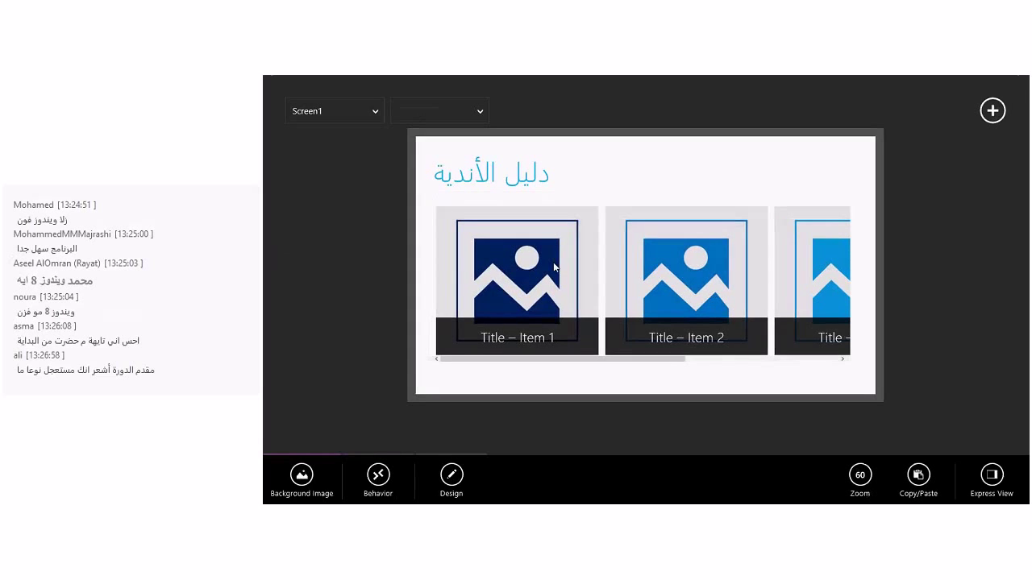
Set the whole gallery's items to the Clubs data source in place of the sample data.
click(553, 262)
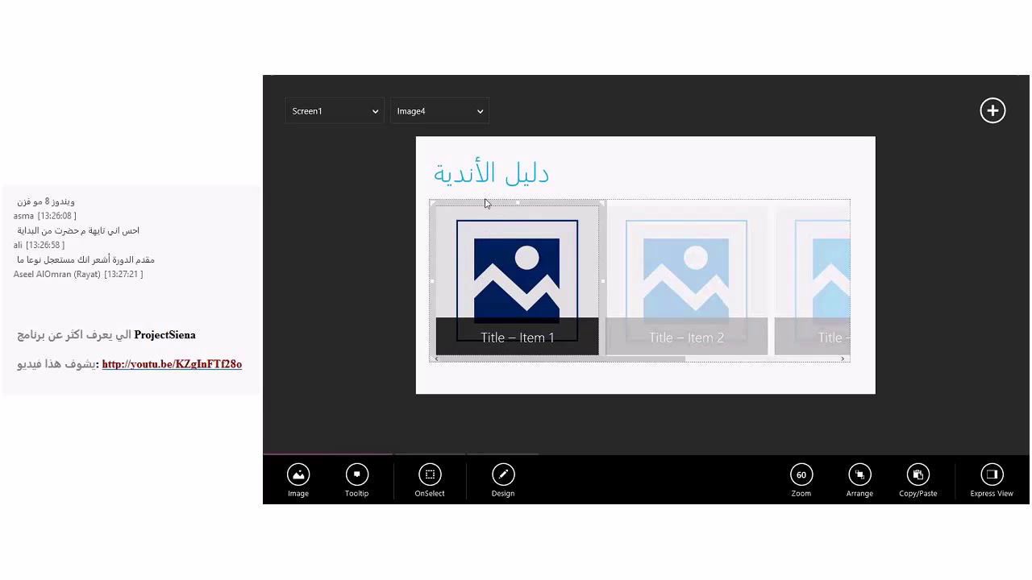
click(575, 362)
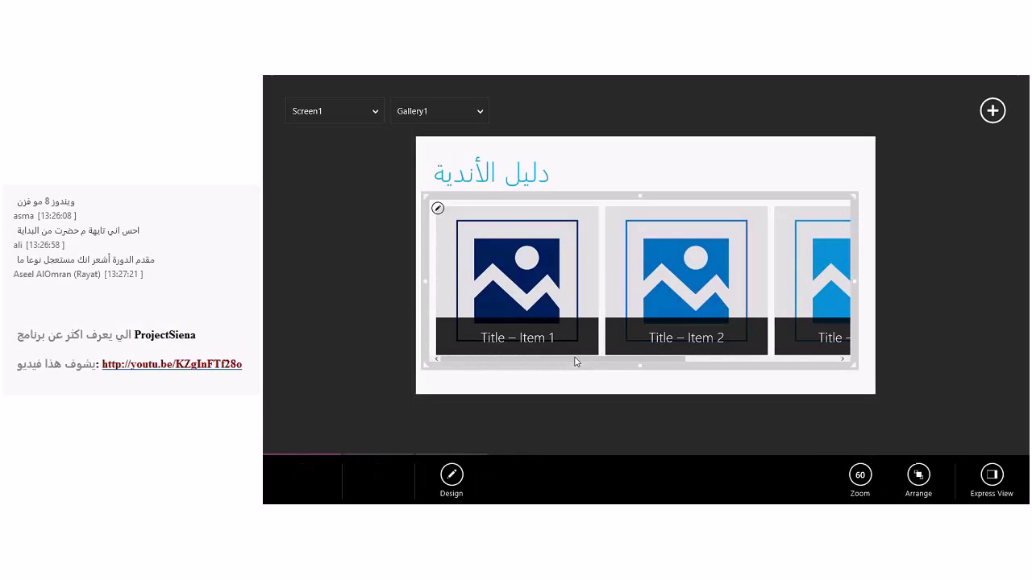
click(299, 477)
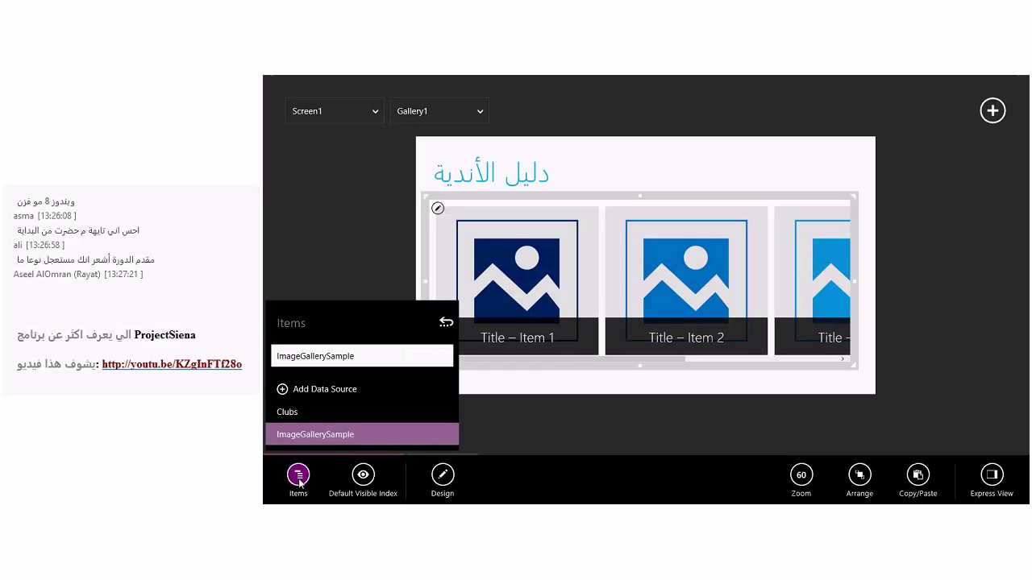
click(321, 423)
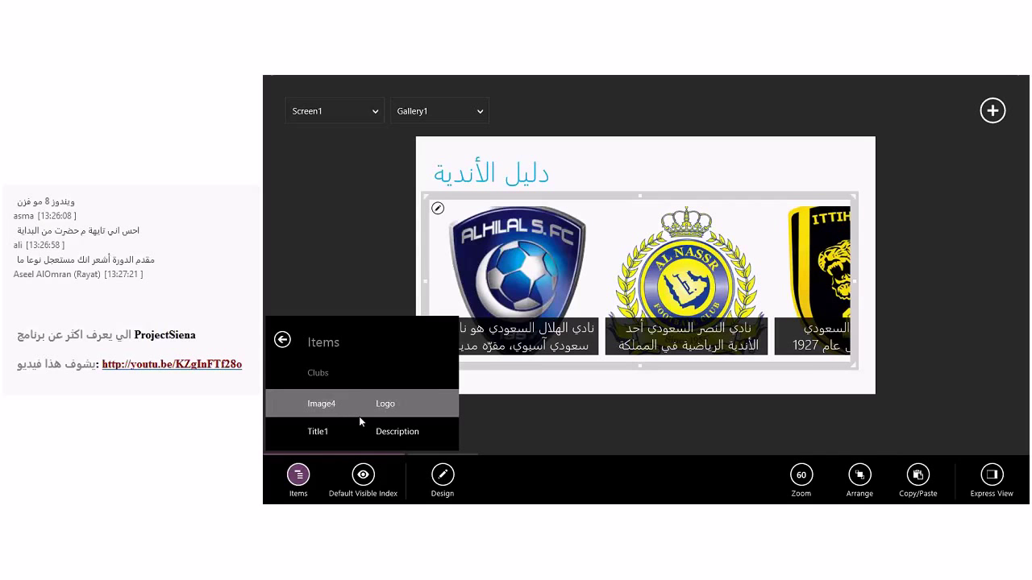
Try the Picture and Description columns for the gallery image and set it back to Logo.
click(385, 414)
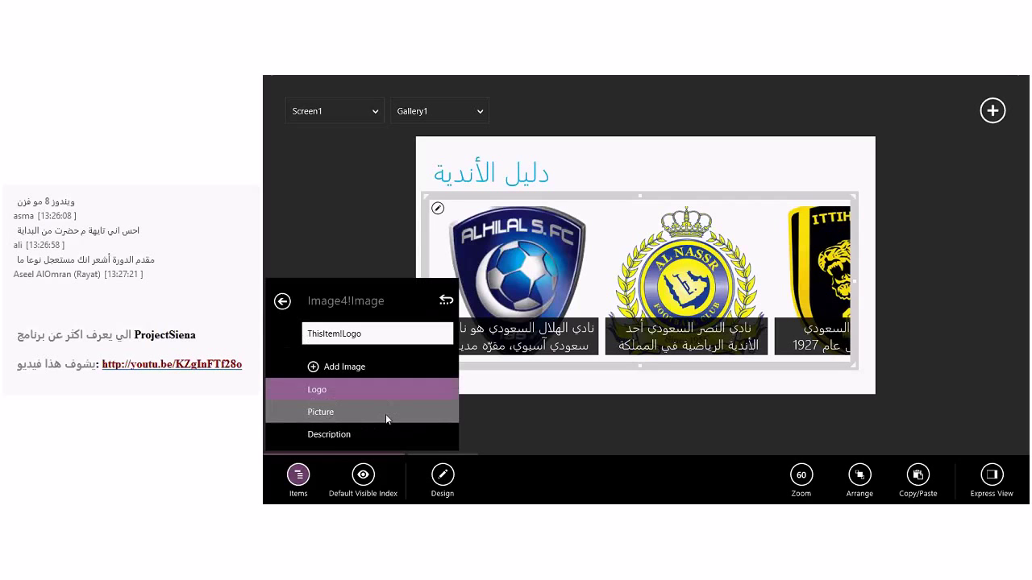
click(375, 416)
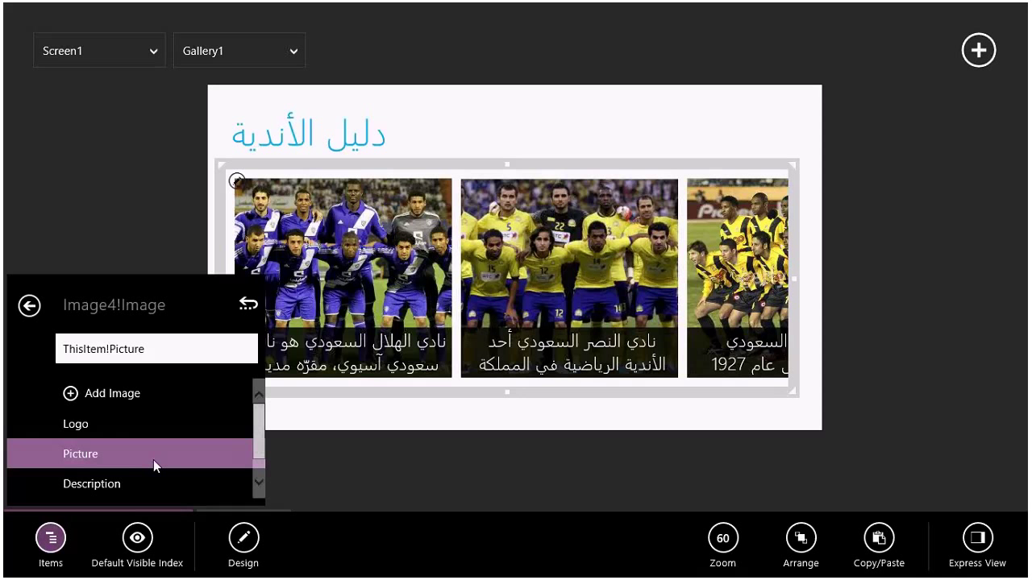
click(369, 391)
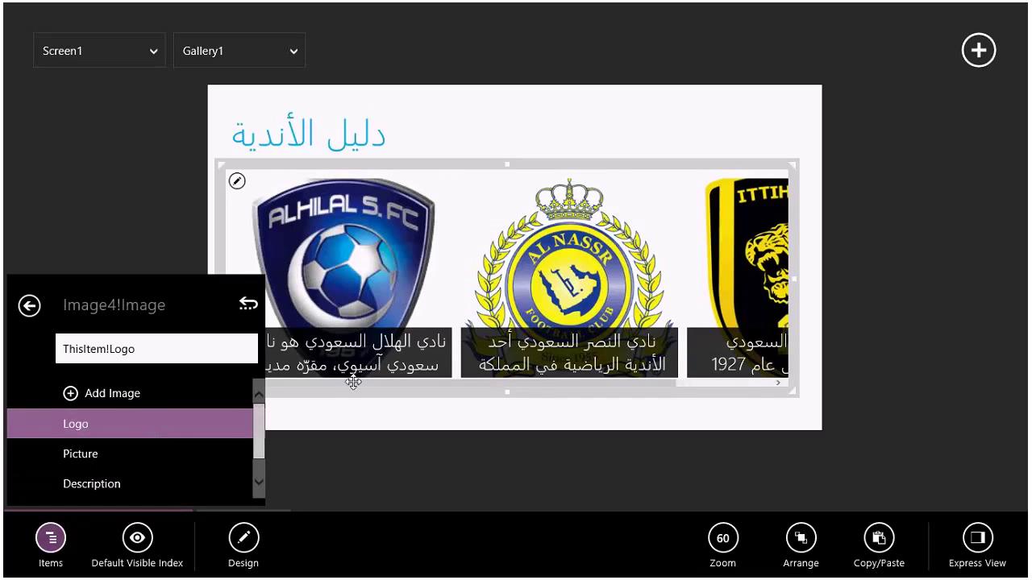
click(131, 477)
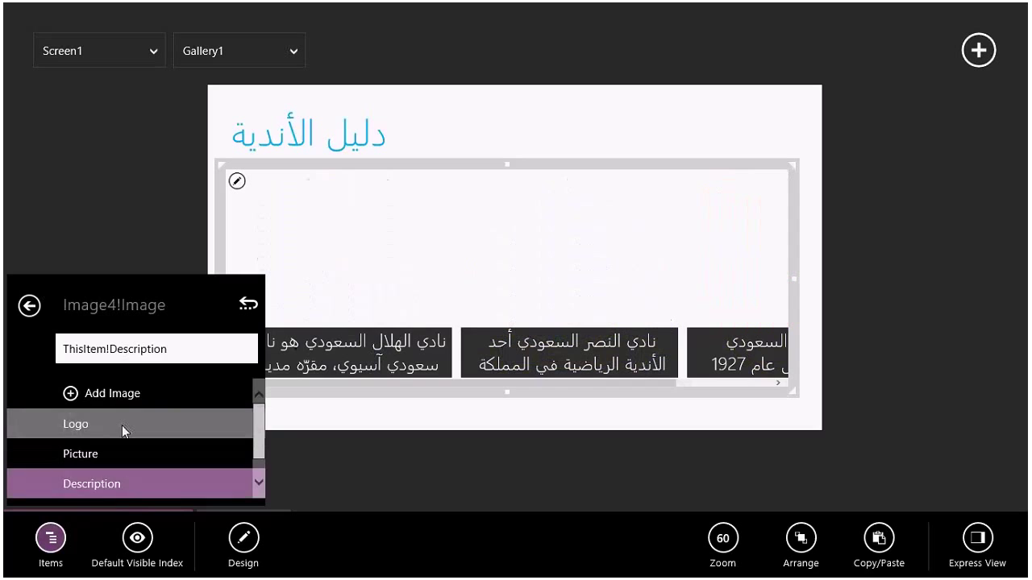
click(121, 425)
click(30, 305)
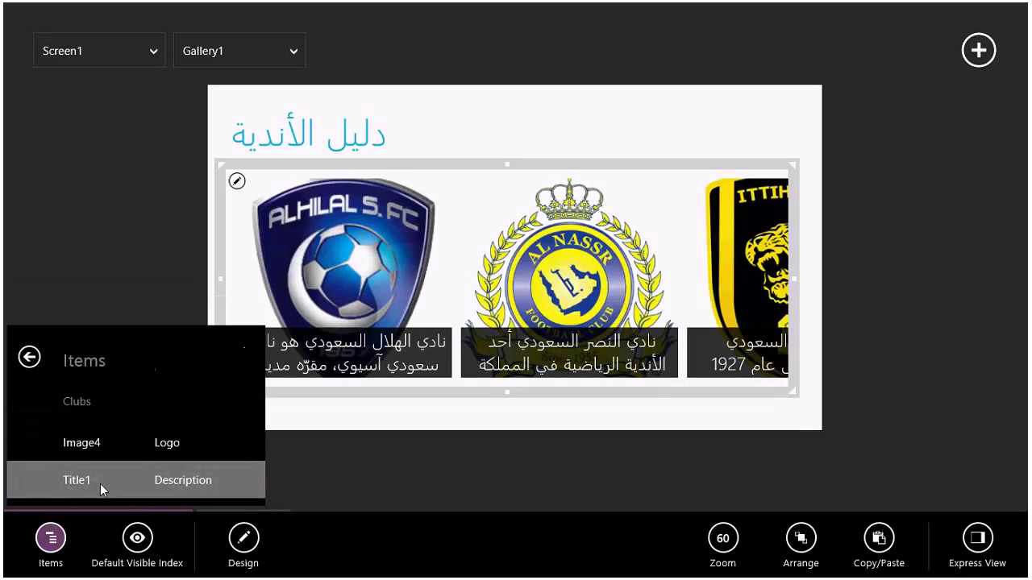
Bind the gallery's Title1 caption to the Name column of the Clubs table.
click(100, 484)
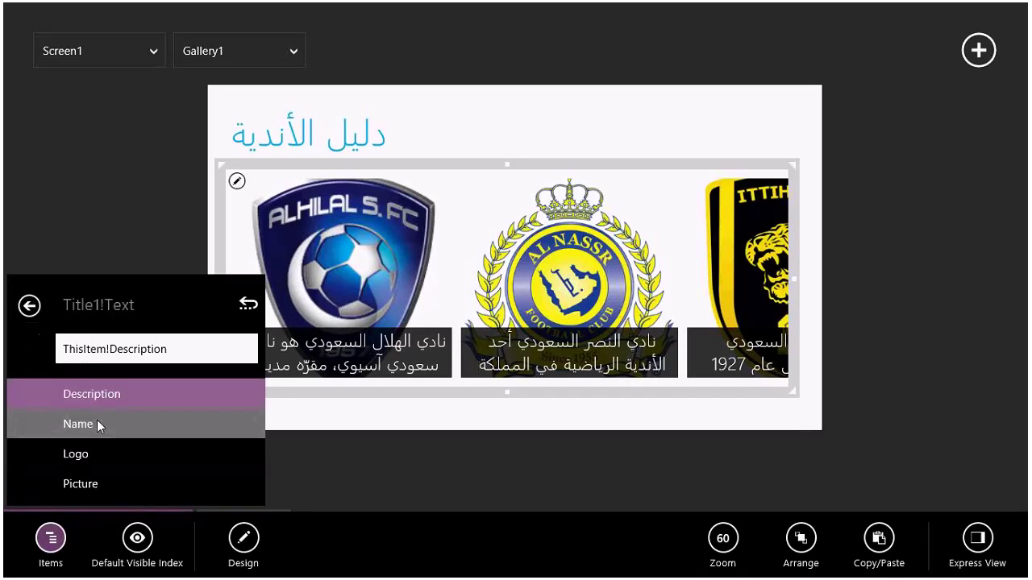
click(96, 422)
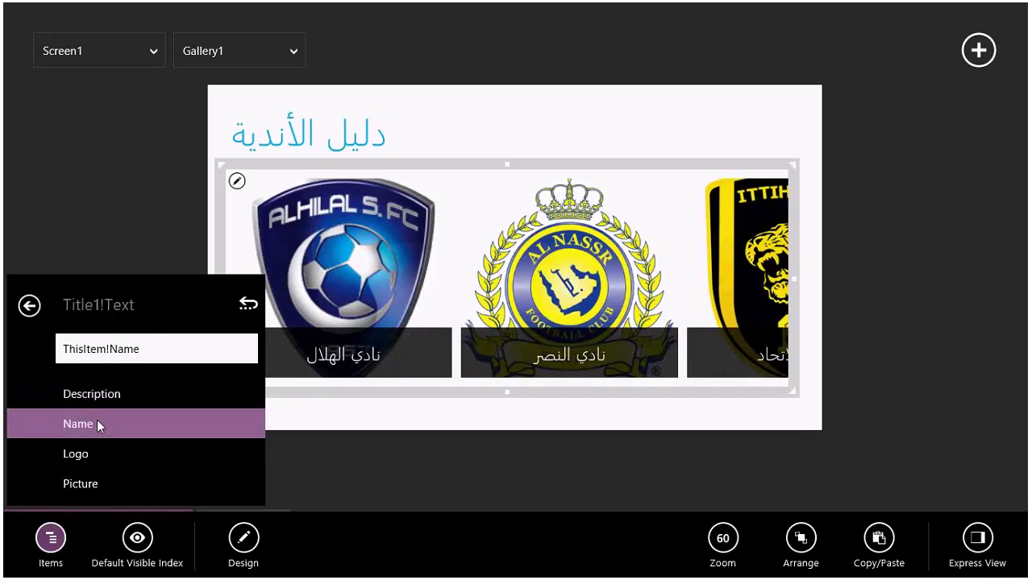
click(100, 251)
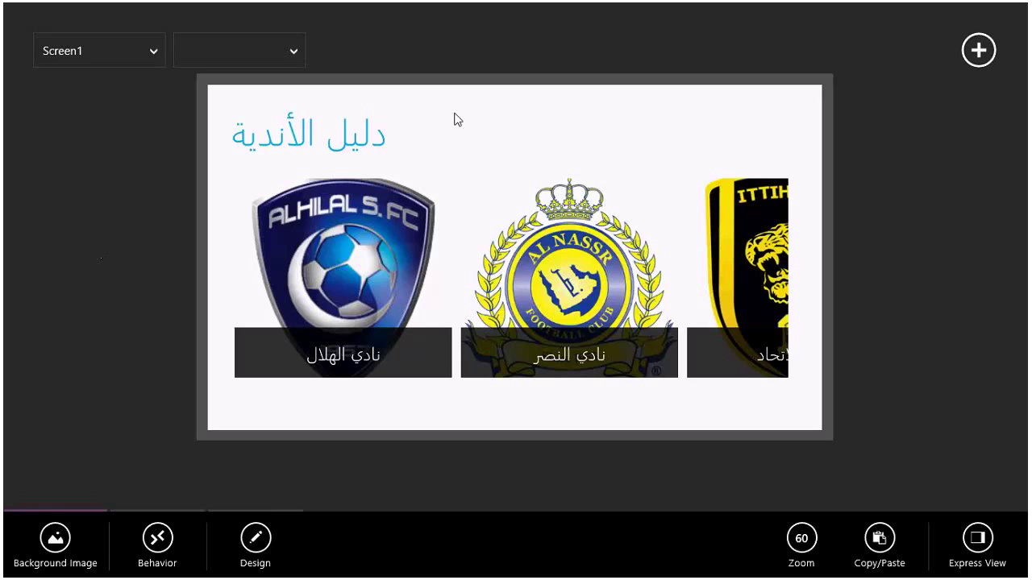
Preview the app, scroll through the club gallery to its last item, and return to design mode.
right_click(518, 37)
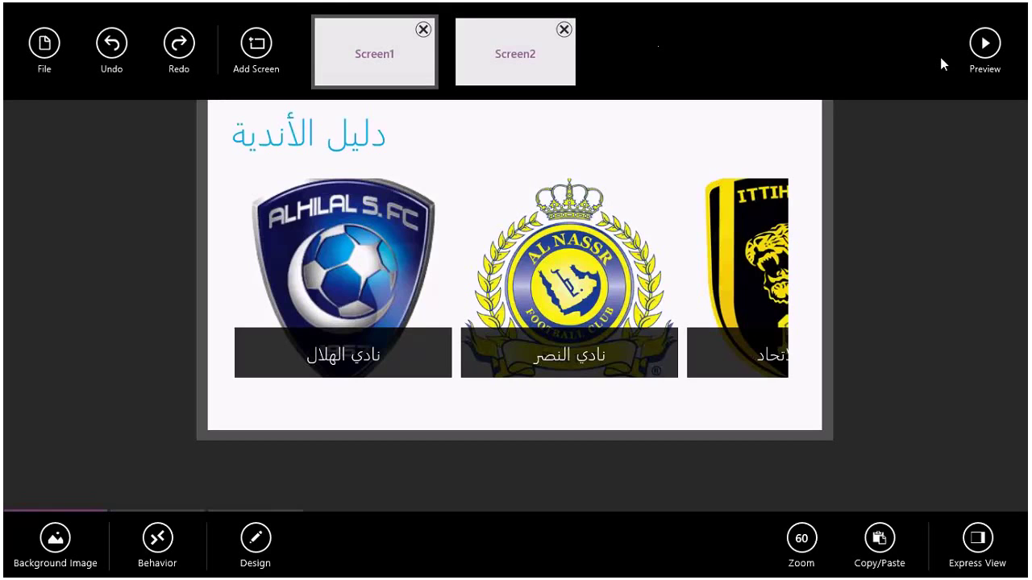
click(985, 44)
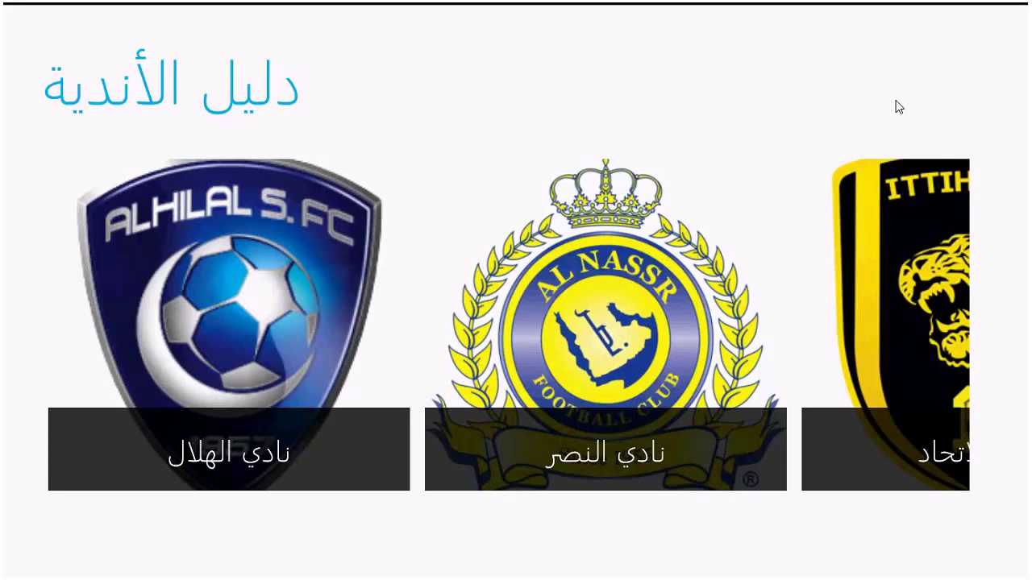
scroll(697, 260, down, 2)
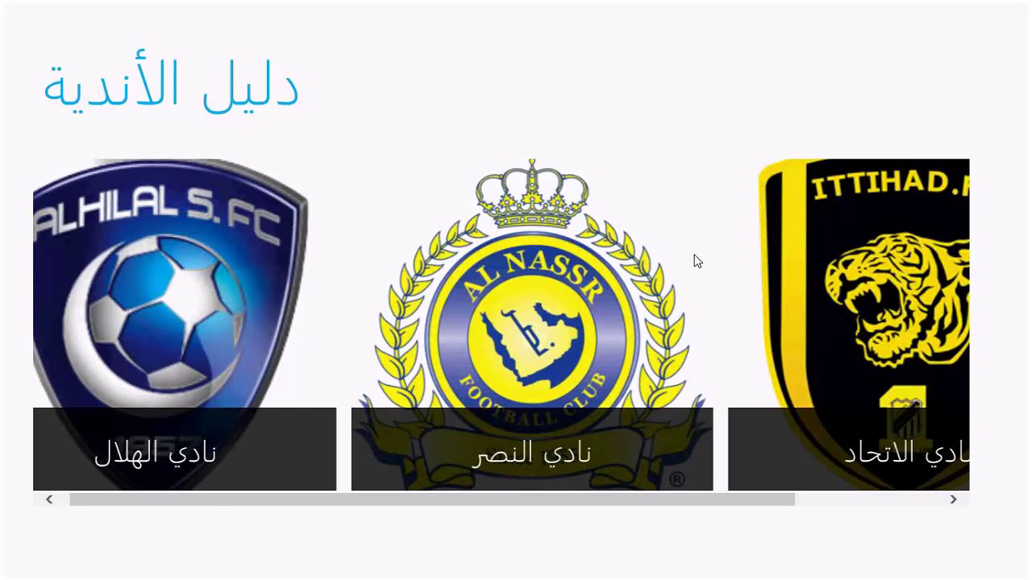
scroll(697, 261, down, 3)
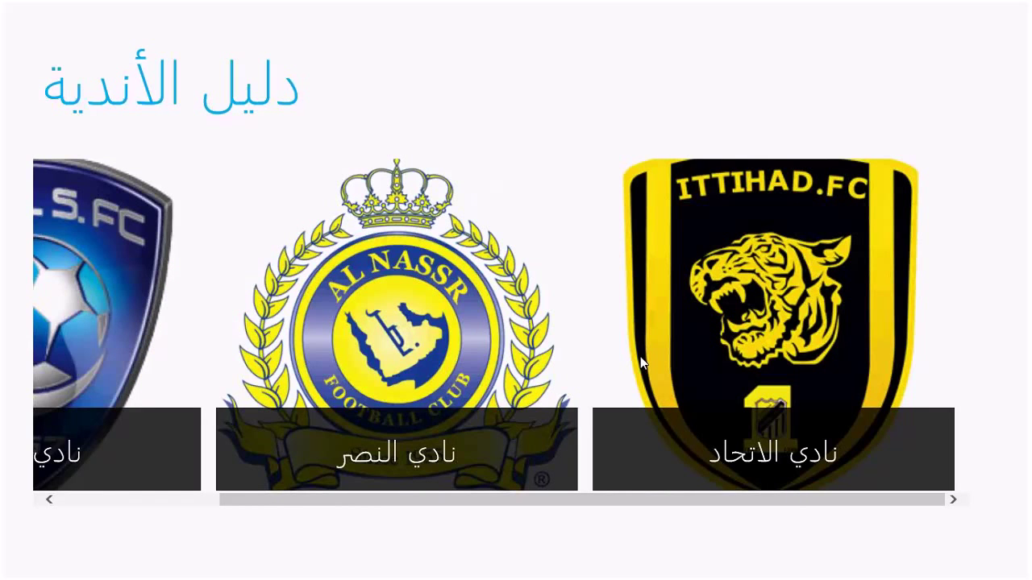
right_click(639, 356)
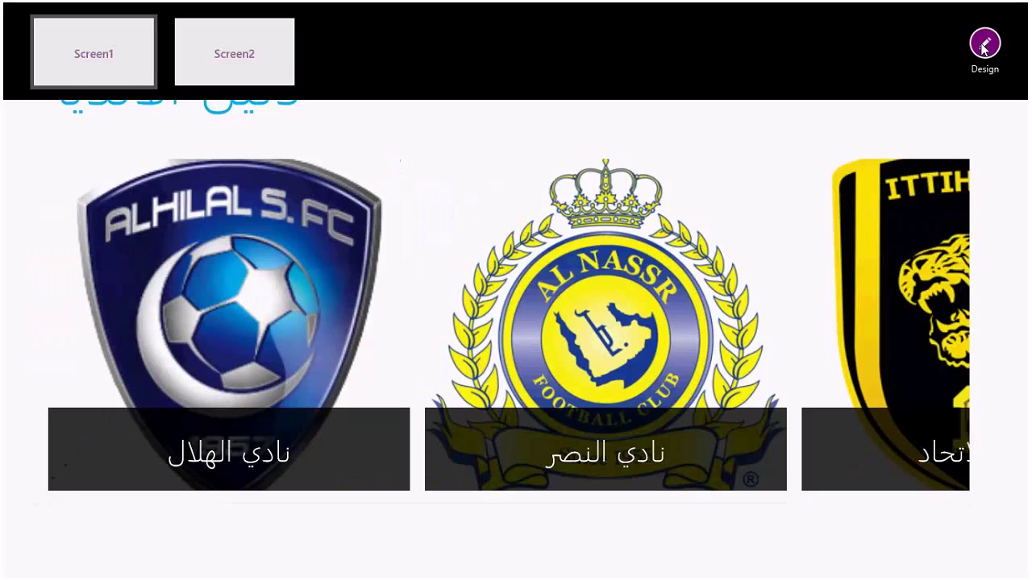
click(984, 48)
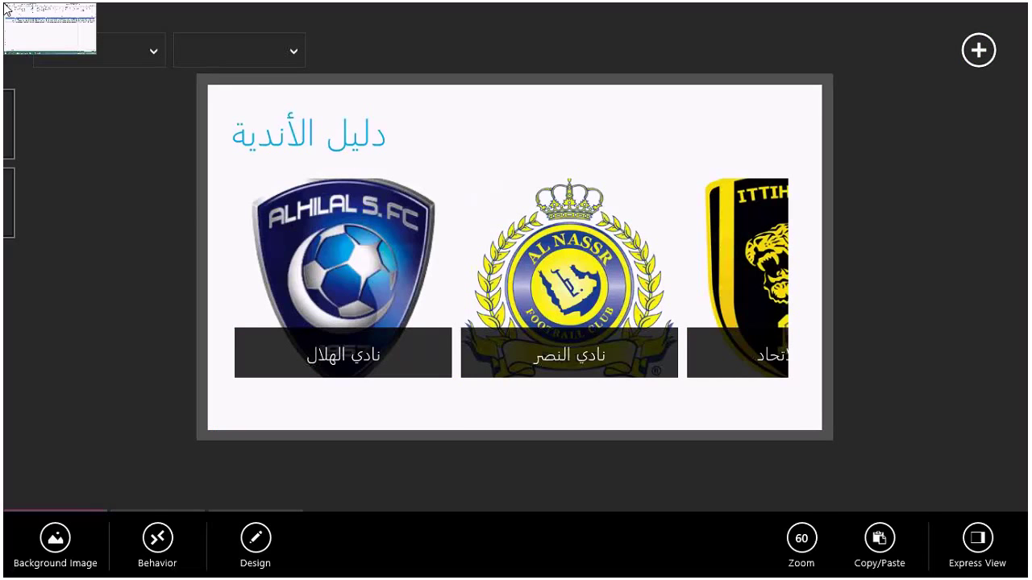
Switch to the Project Siena session conversation in Lync and read the participants' chat questions.
click(6, 9)
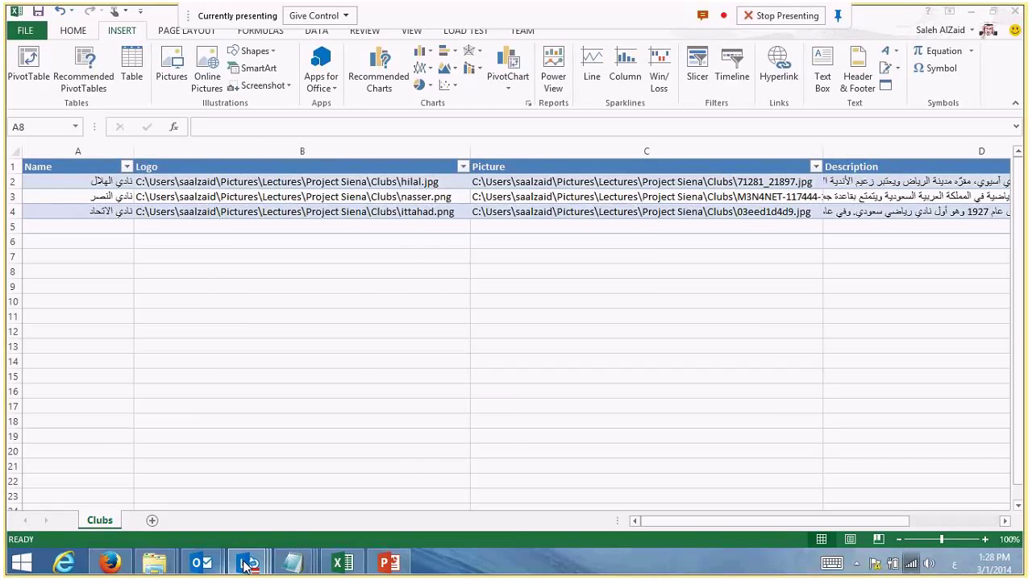
click(246, 564)
click(129, 465)
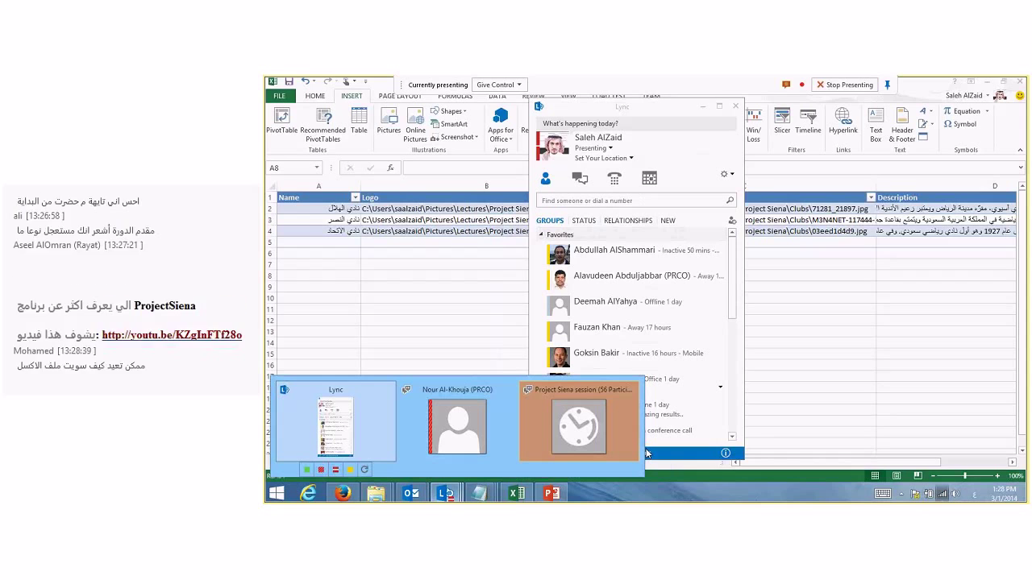
click(640, 452)
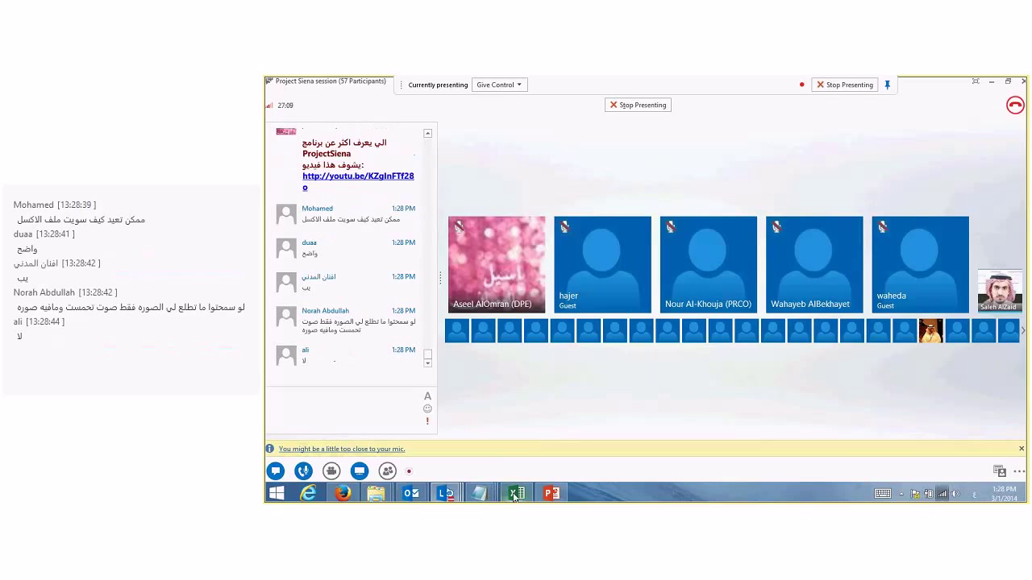
mouse_move(515, 496)
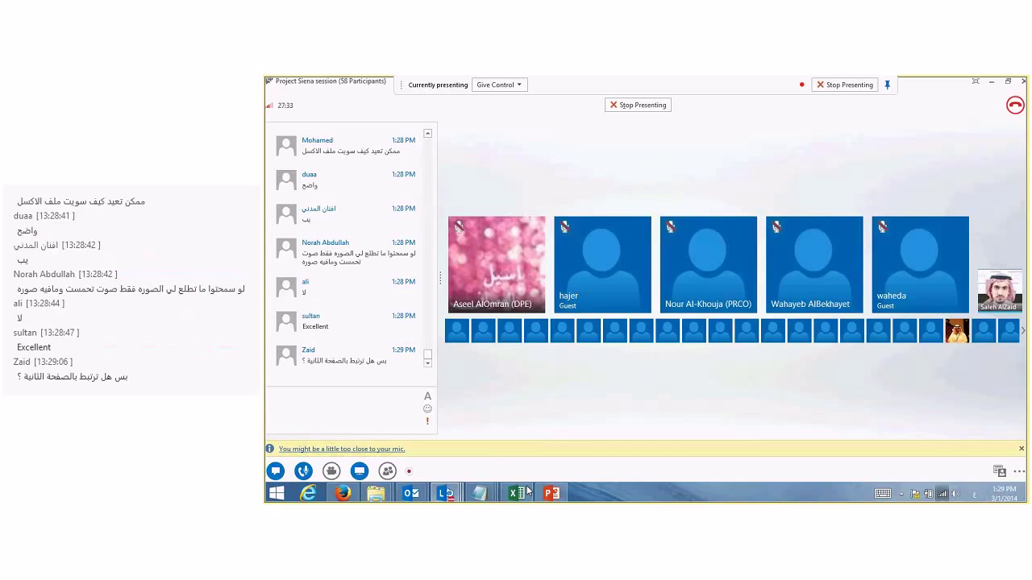
Switch to the clubs workbook in Excel and try inserting a table at cell A7, below the Clubs table.
click(527, 492)
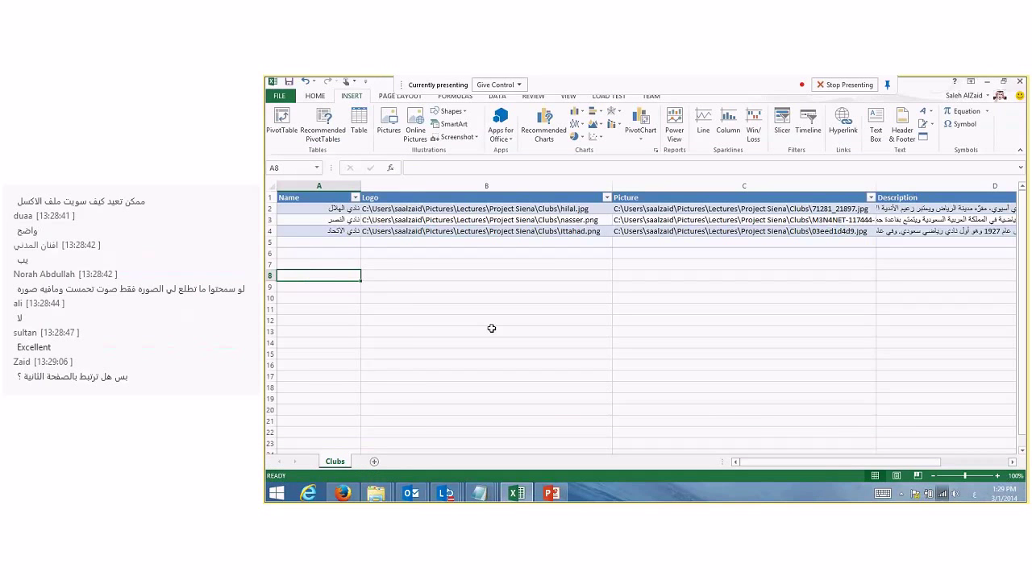
click(426, 275)
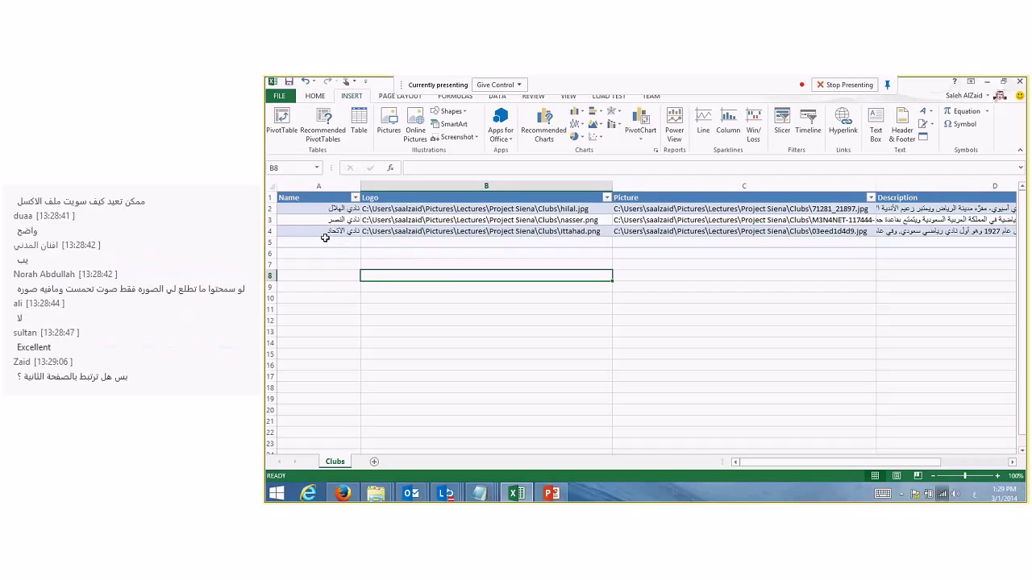
click(315, 263)
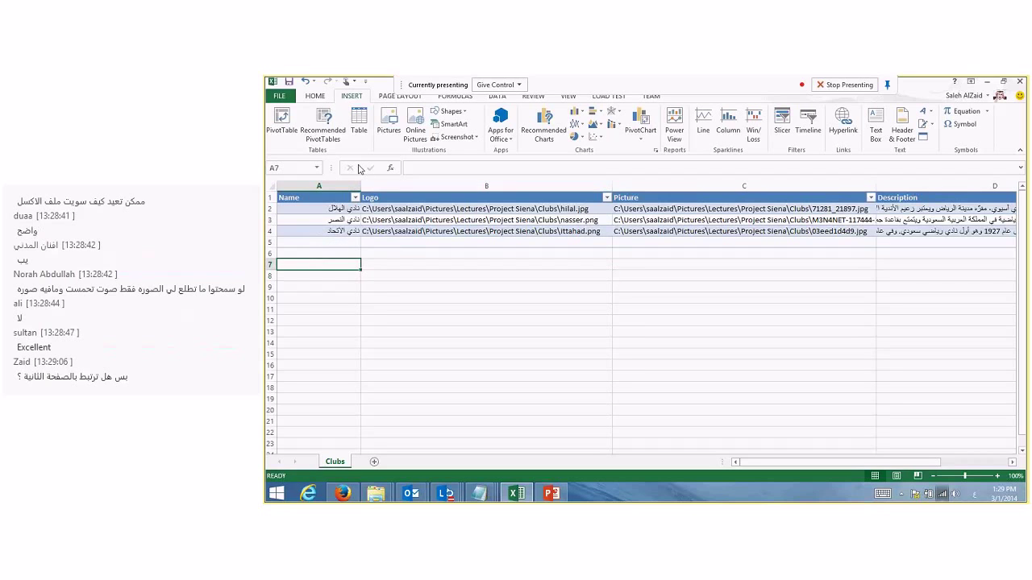
click(359, 123)
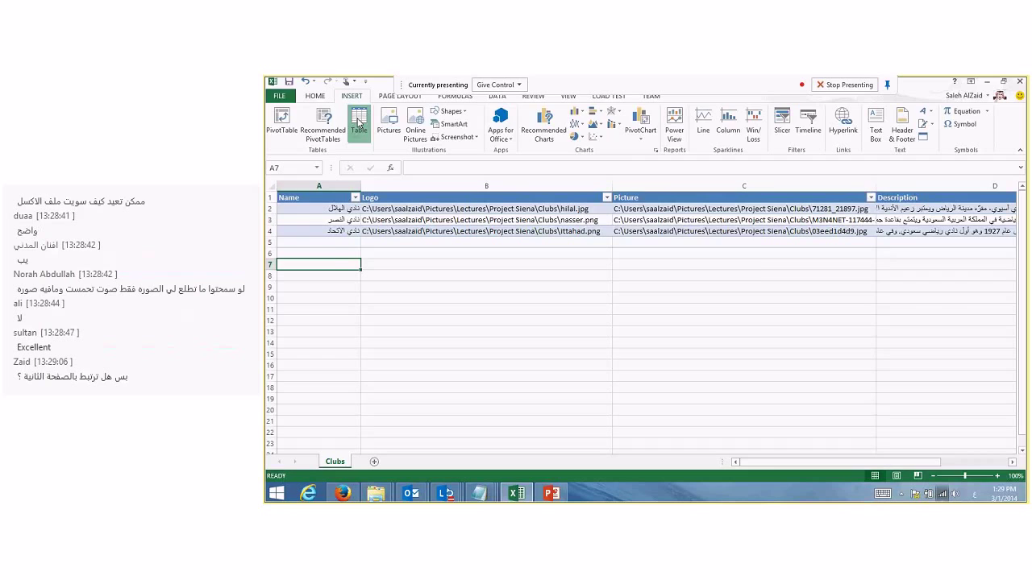
key(Escape)
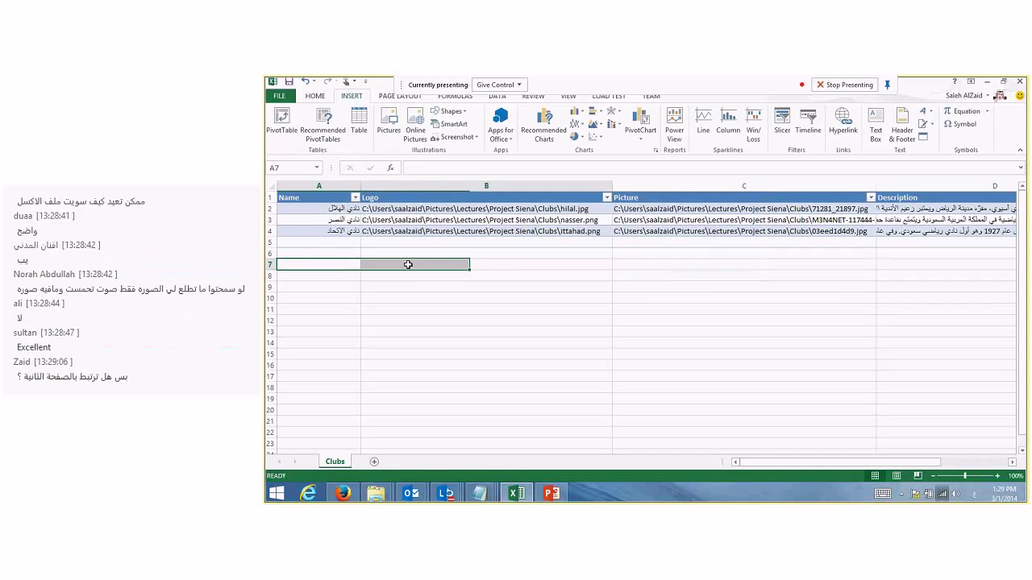
Insert a table with default headers over blank cells in columns A to C, starting at row 7.
drag(355, 270, 742, 358)
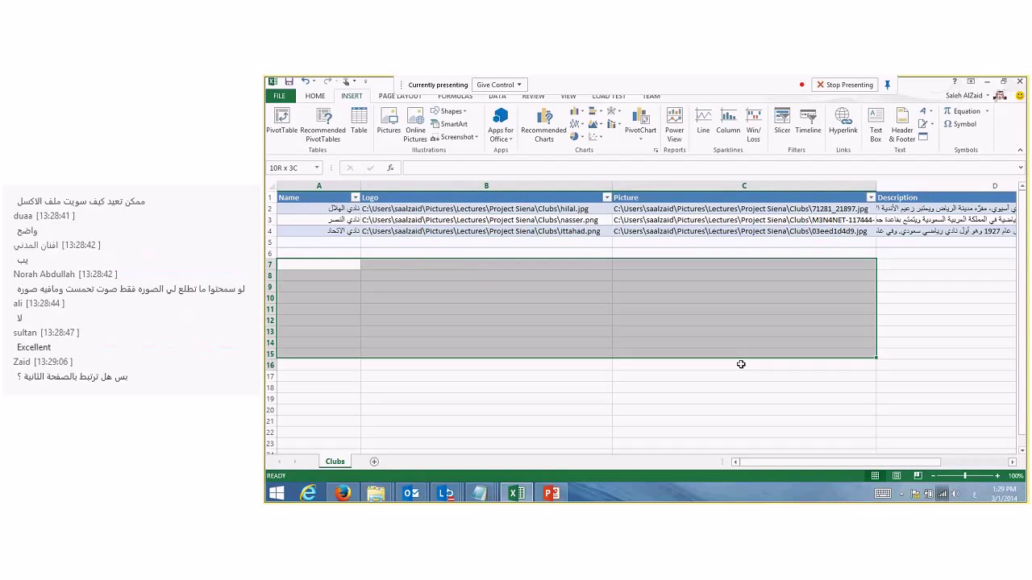
click(356, 123)
click(679, 268)
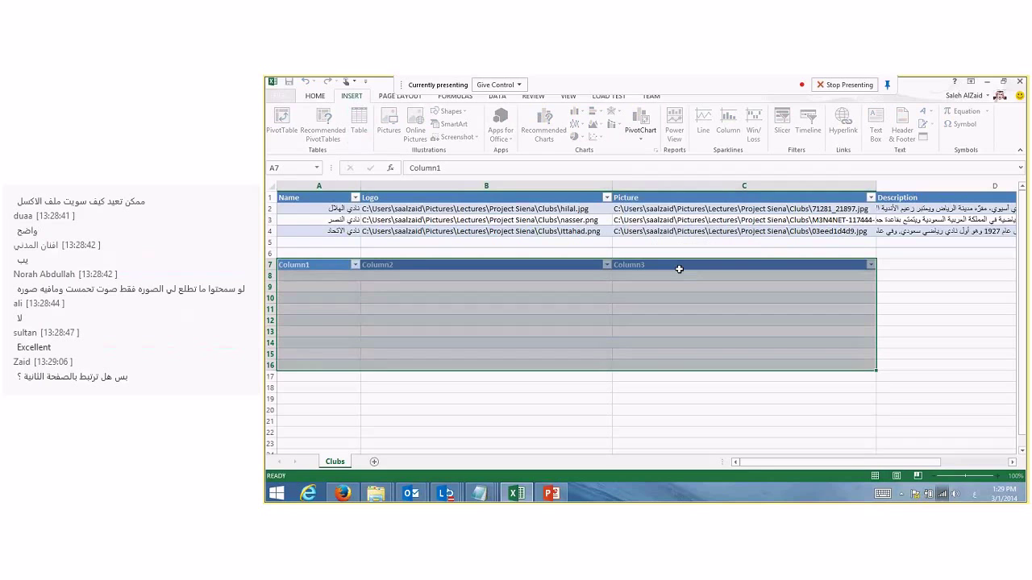
click(532, 384)
Clear the whole empty three-column table below the clubs table, including its headers.
drag(339, 276, 732, 374)
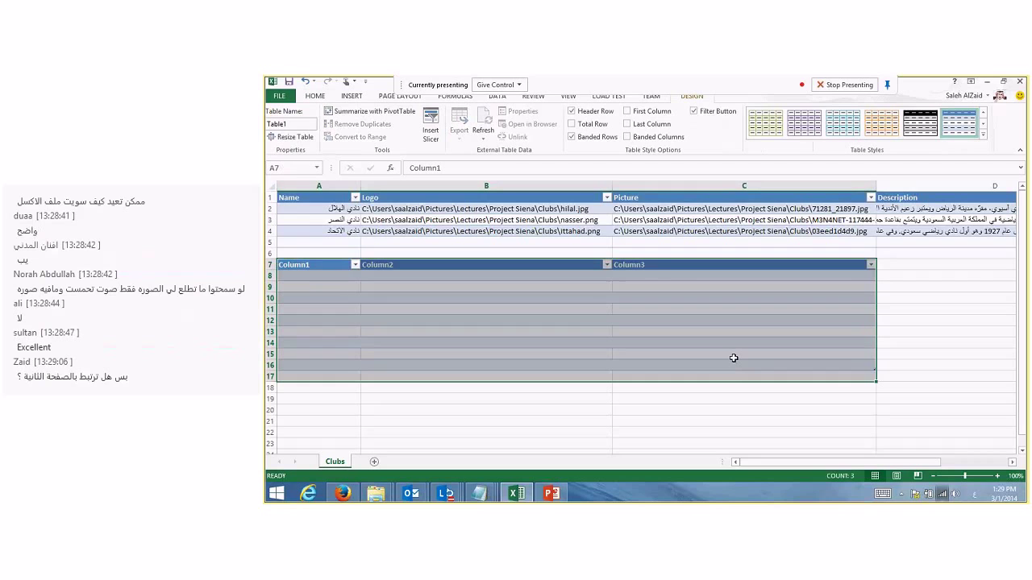
right_click(732, 374)
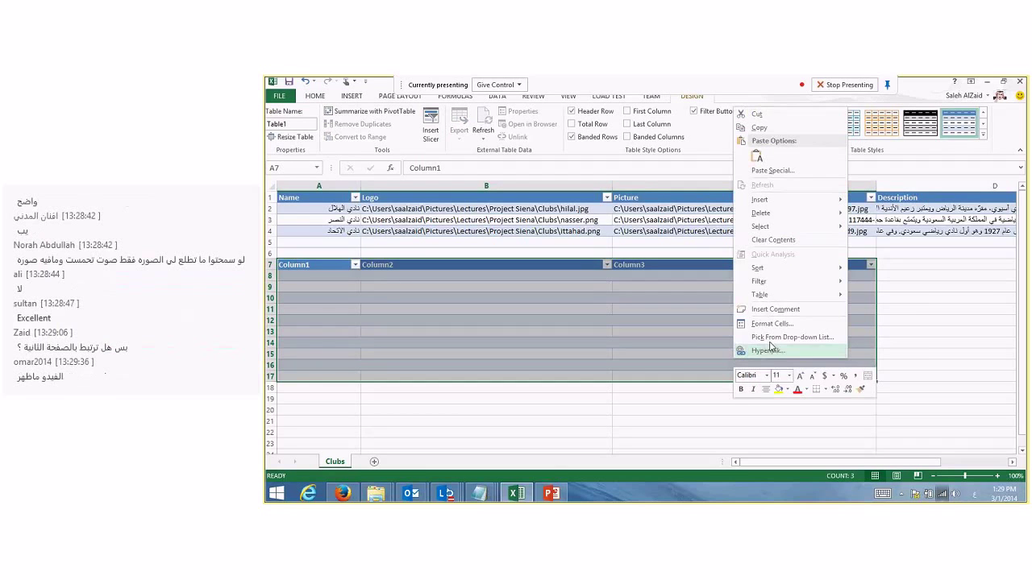
click(789, 240)
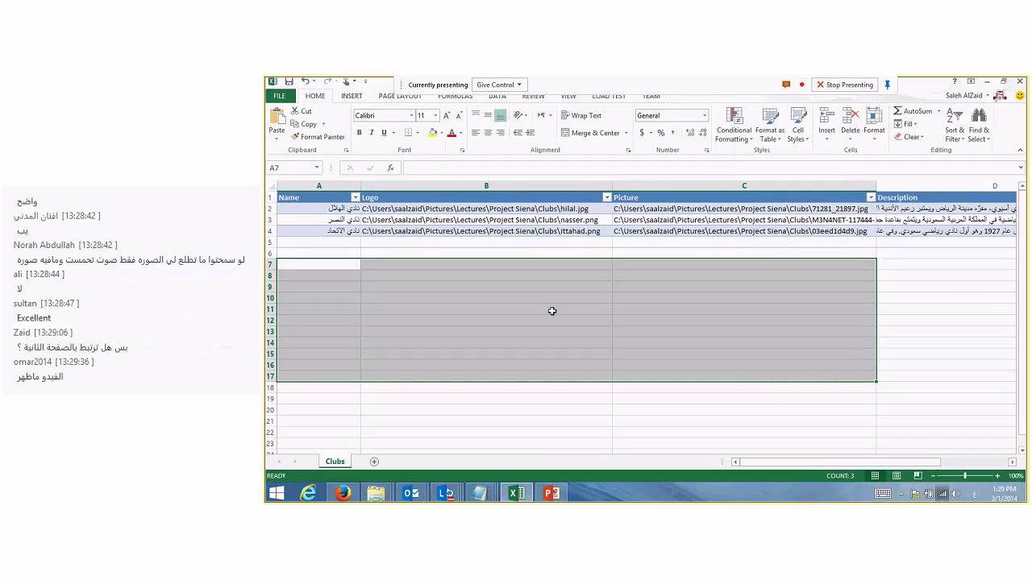
click(553, 309)
Examine the clubs table's Name entries, its Logo and Picture file paths, and its Description column.
click(339, 209)
drag(338, 209, 343, 224)
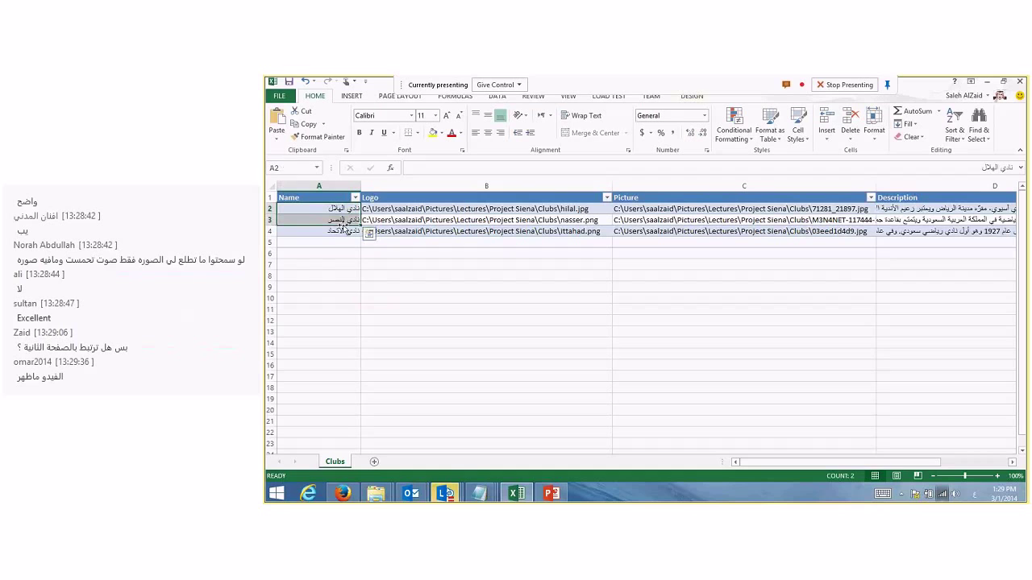
click(343, 222)
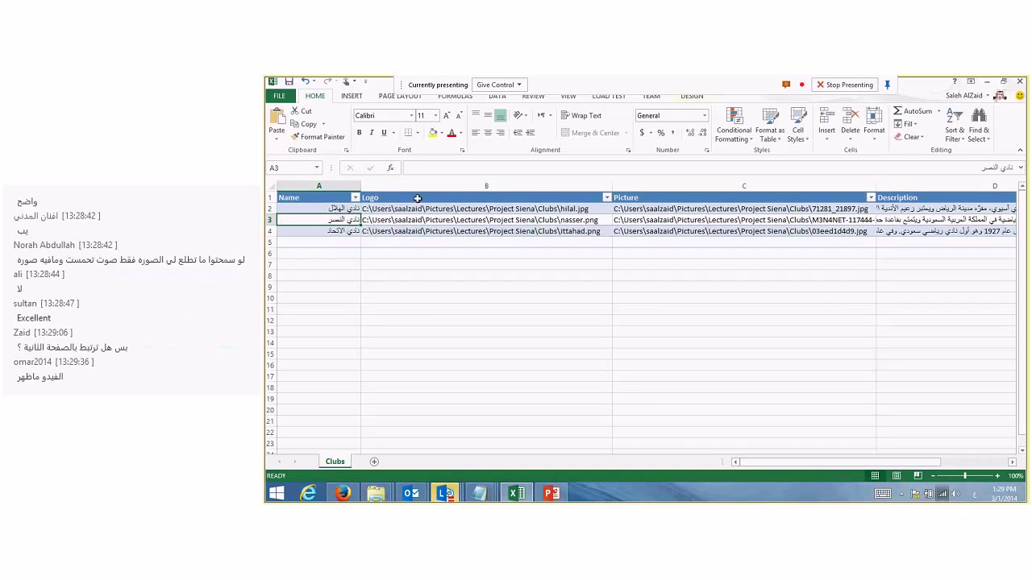
drag(430, 208, 434, 220)
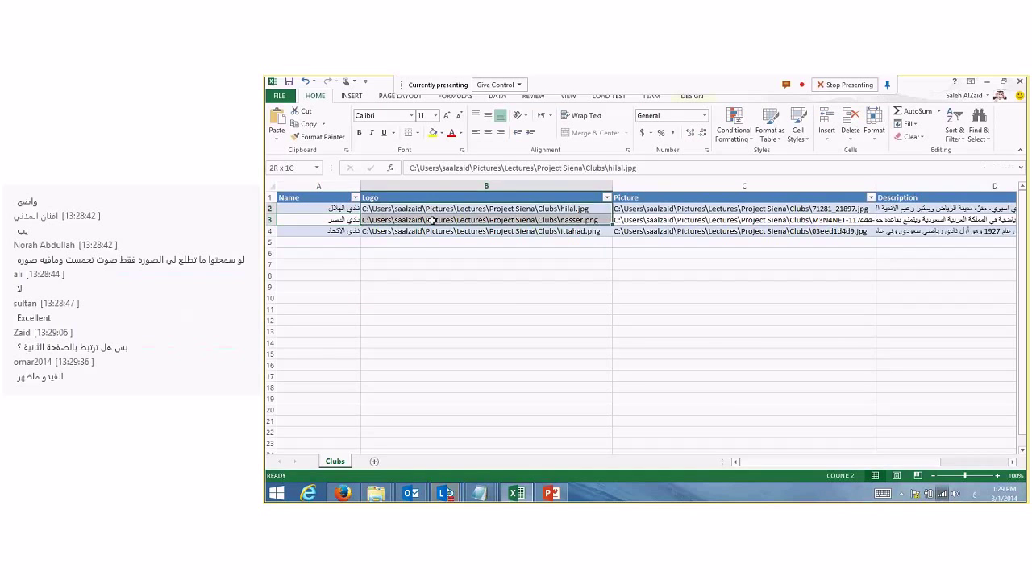
click(434, 220)
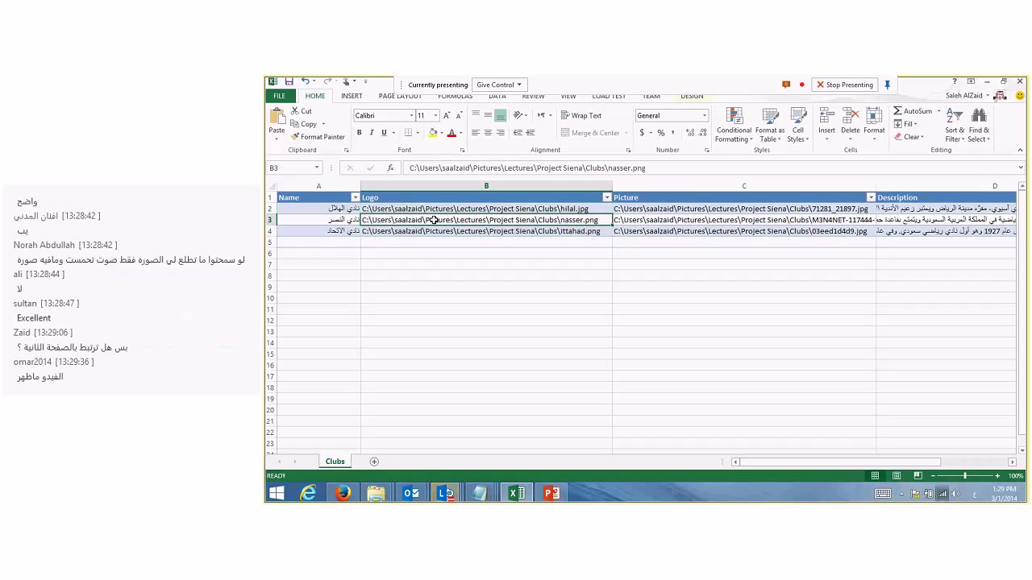
click(697, 208)
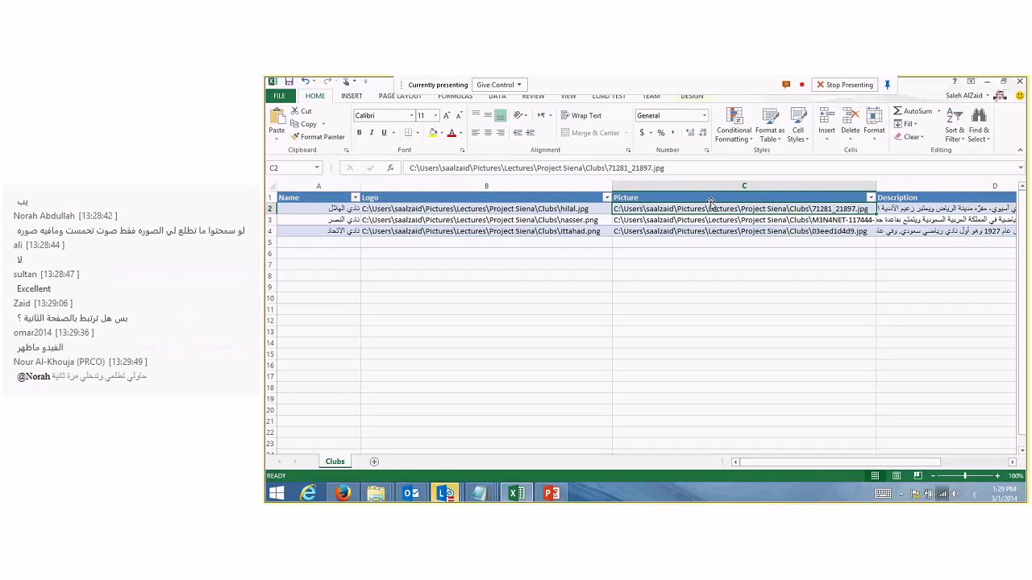
drag(705, 207, 713, 230)
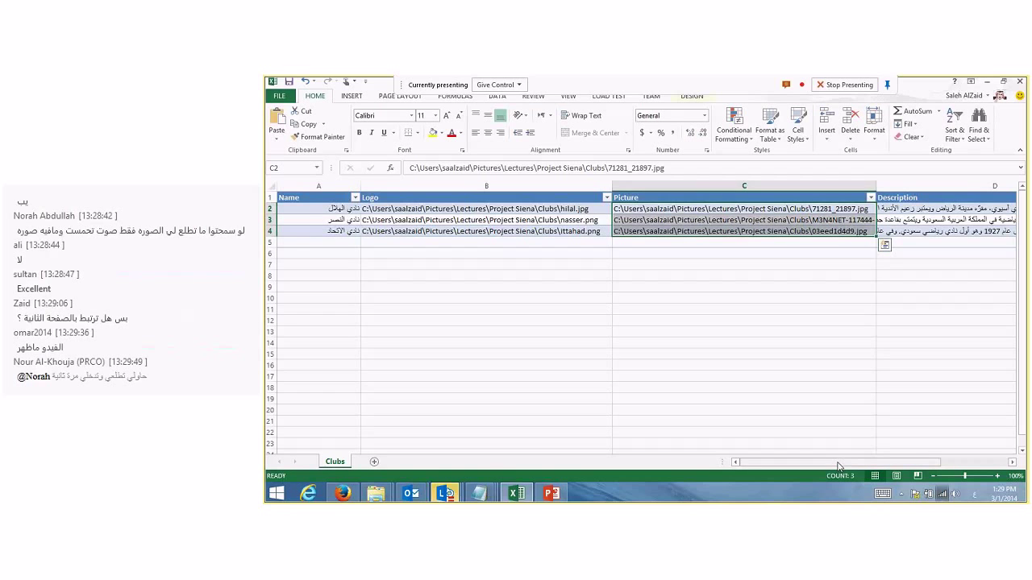
drag(838, 465, 873, 231)
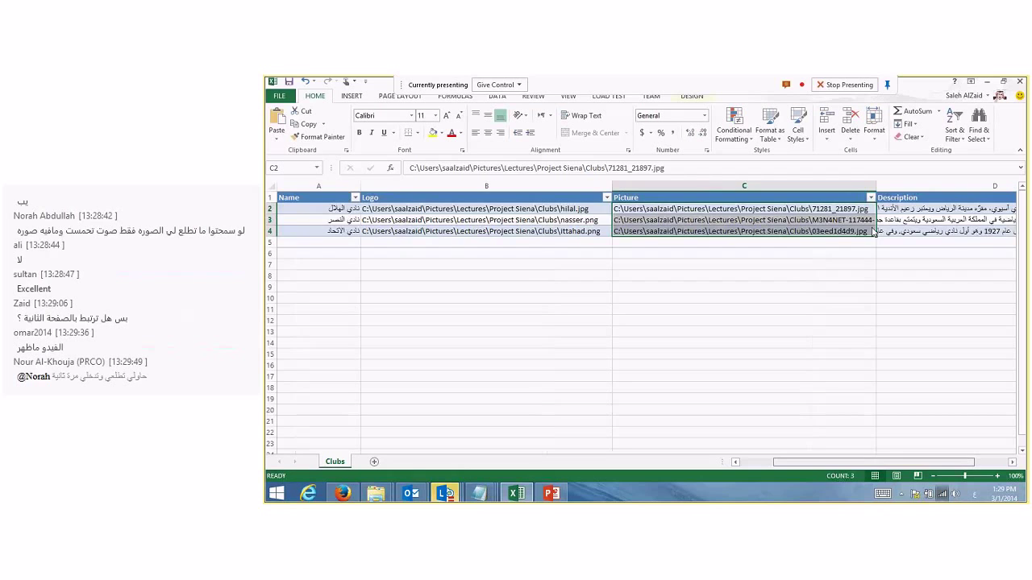
Switch to Project Siena, view the imported clubs.xlsx data source, and return to Screen1.
click(264, 79)
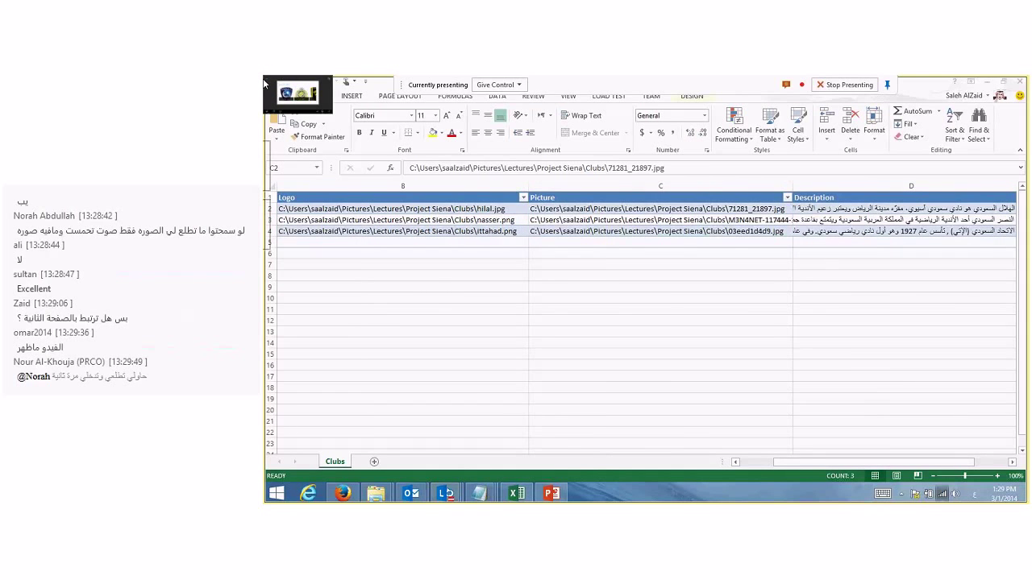
click(265, 81)
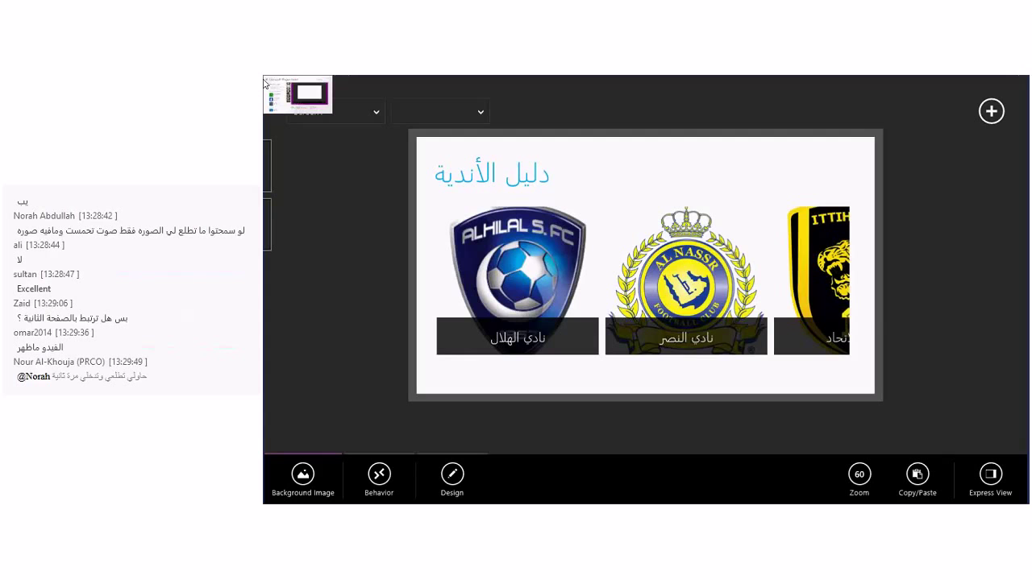
right_click(285, 111)
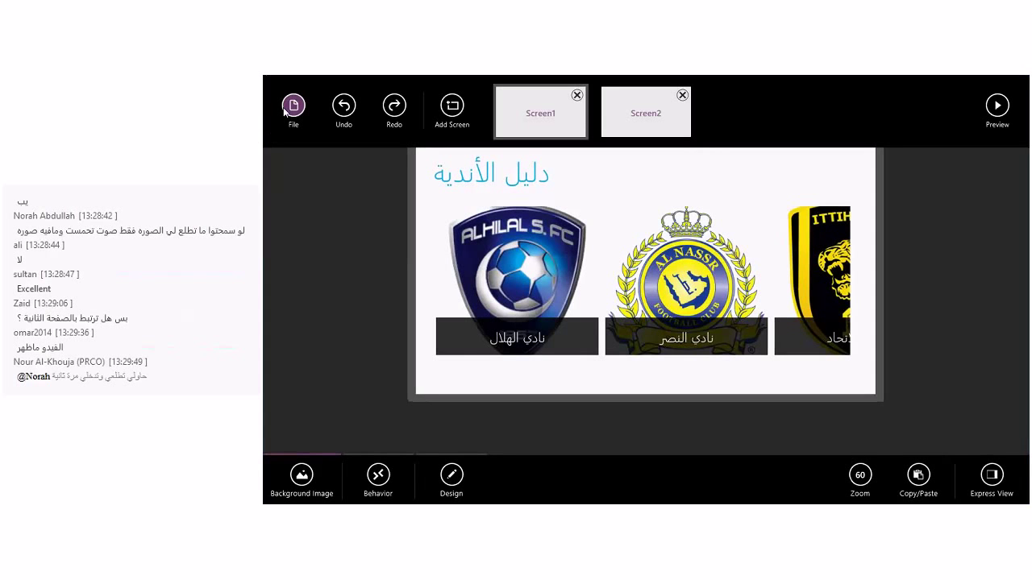
click(284, 111)
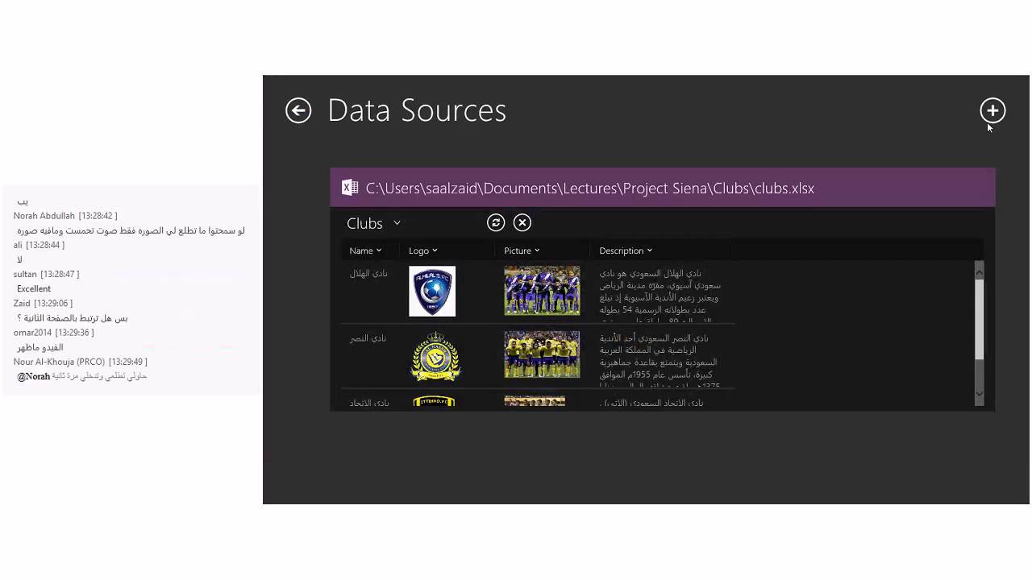
key(Escape)
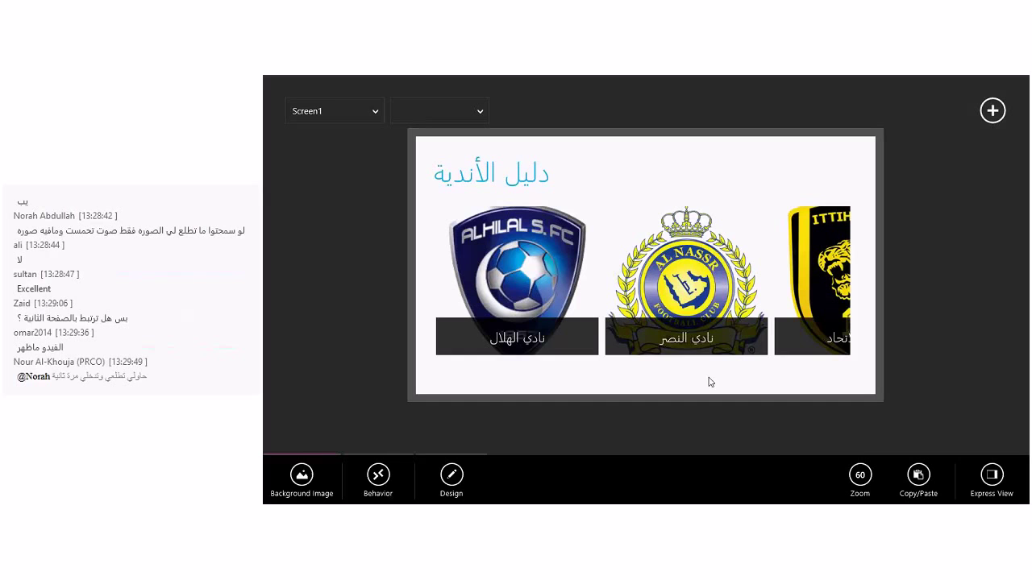
Read the chat in Lync's Project Siena session window and return to the Name column of the Excel clubs sheet.
mouse_move(264, 79)
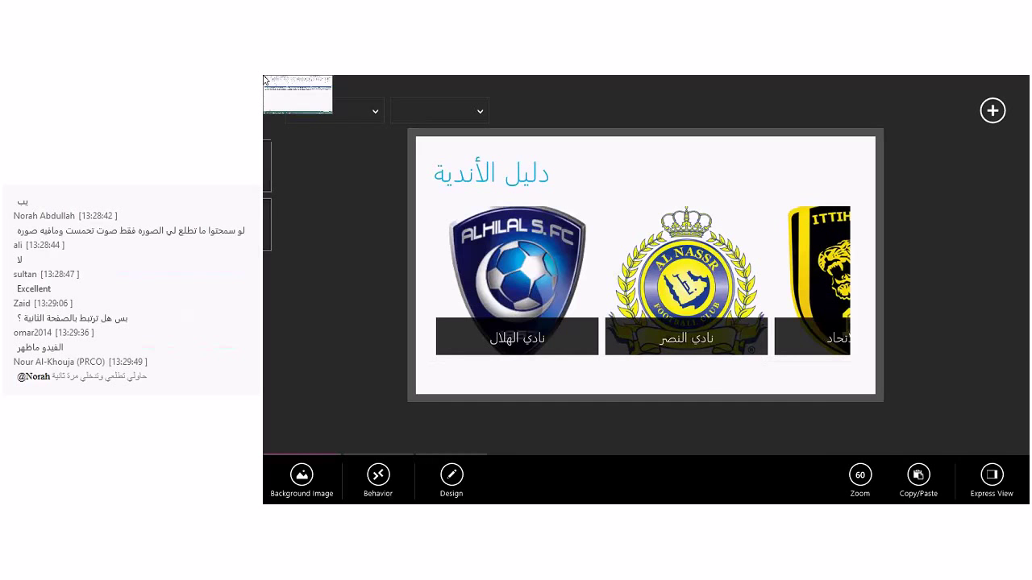
click(264, 79)
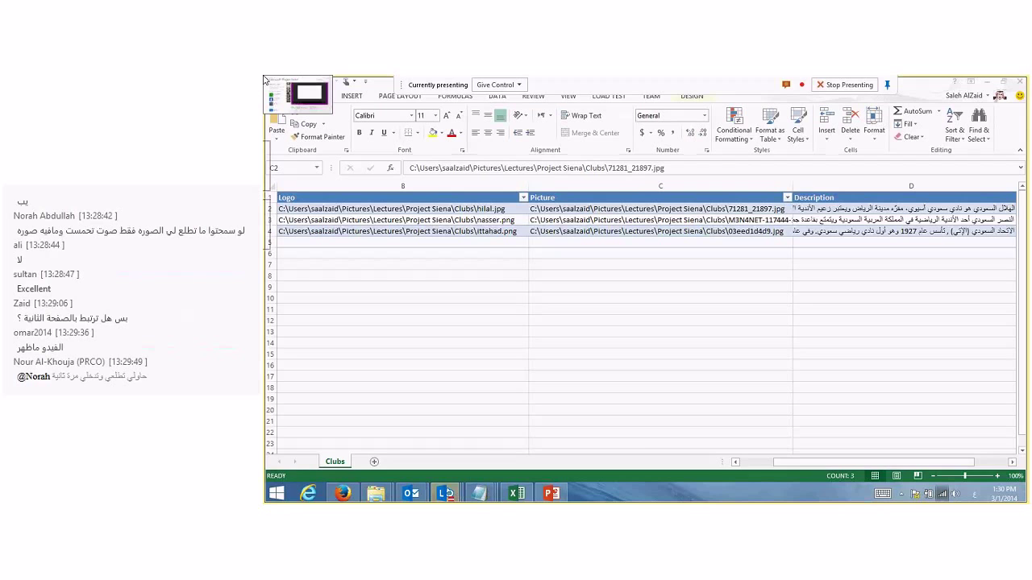
mouse_move(445, 494)
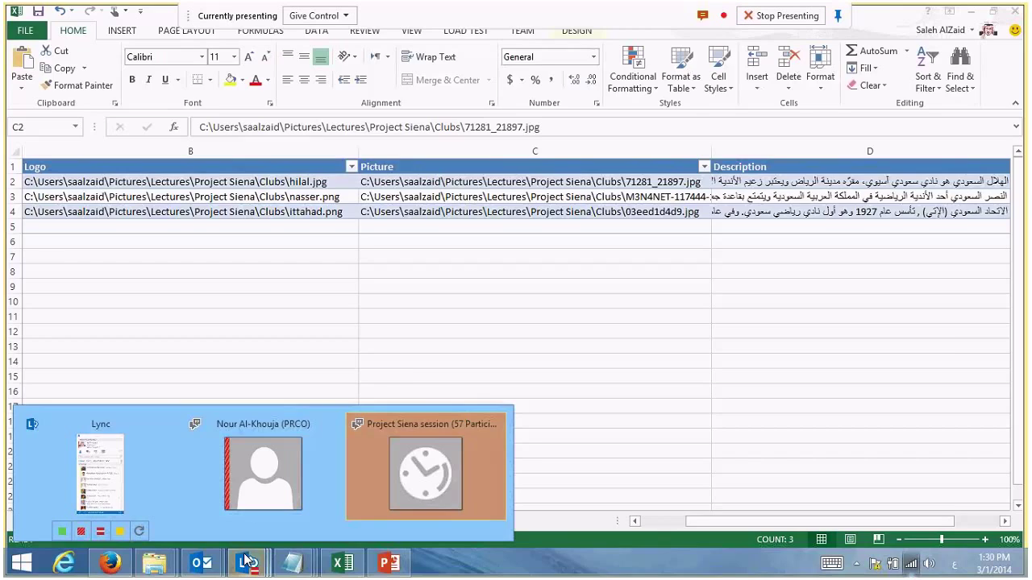
click(248, 561)
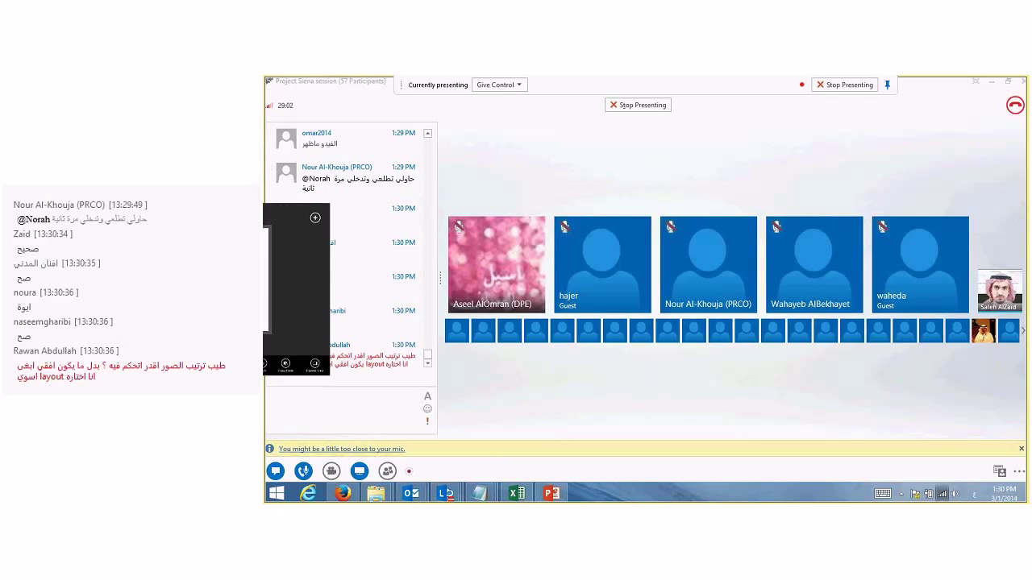
click(531, 389)
click(522, 489)
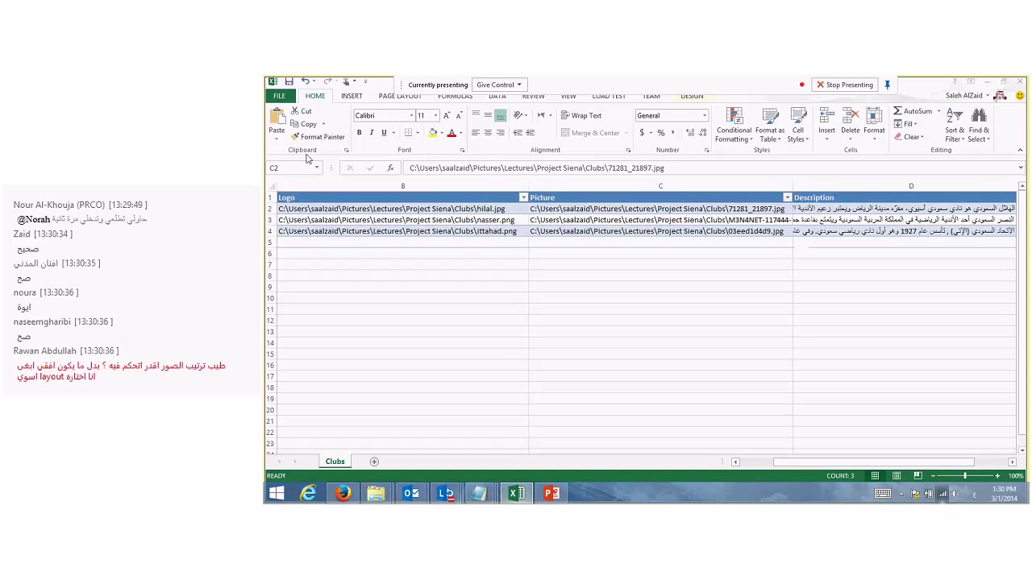
click(761, 463)
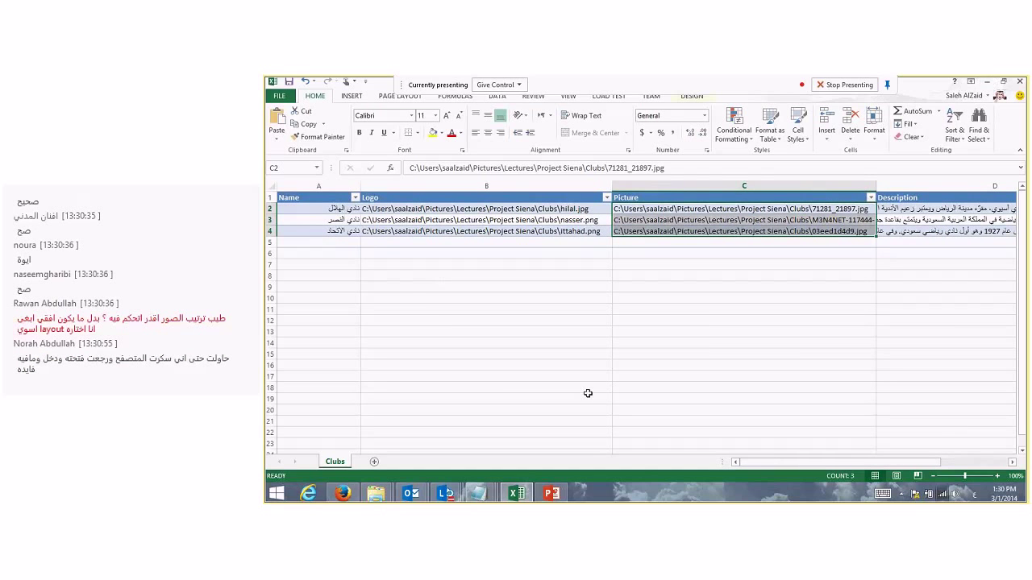
Check the participants' replies in Lync's Project Siena session window and switch back to the Project Siena app.
click(457, 492)
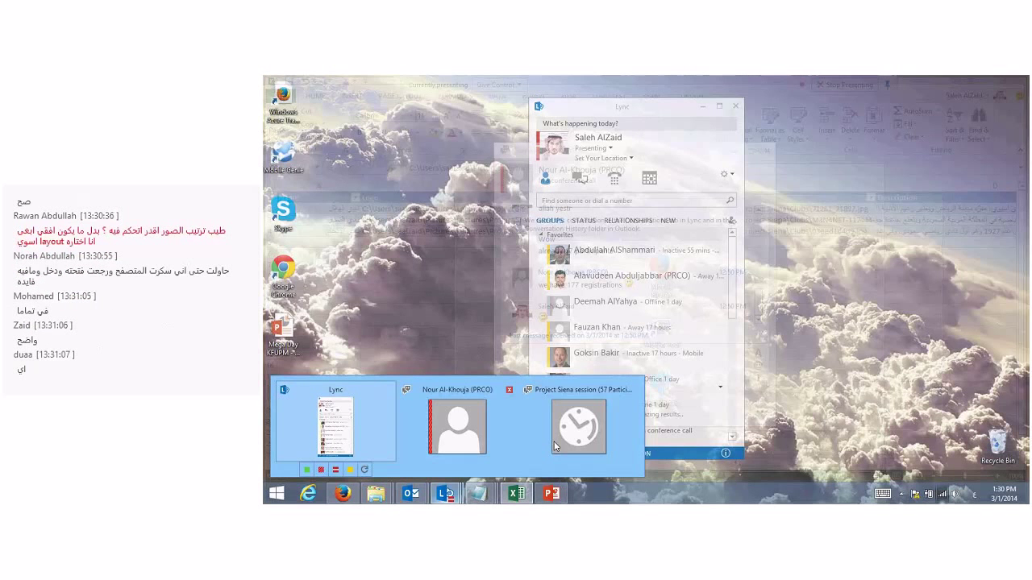
click(554, 443)
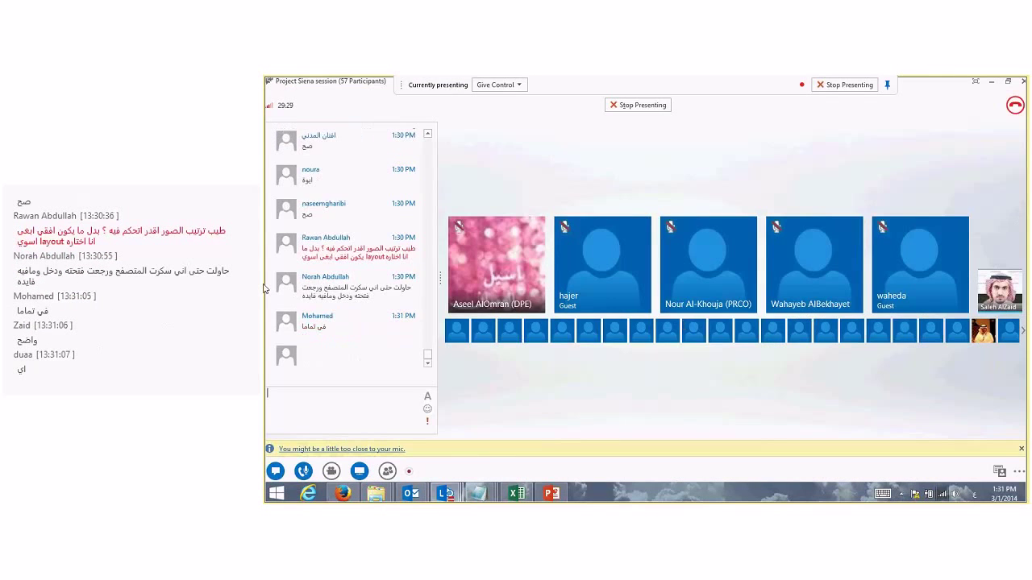
drag(264, 274, 440, 320)
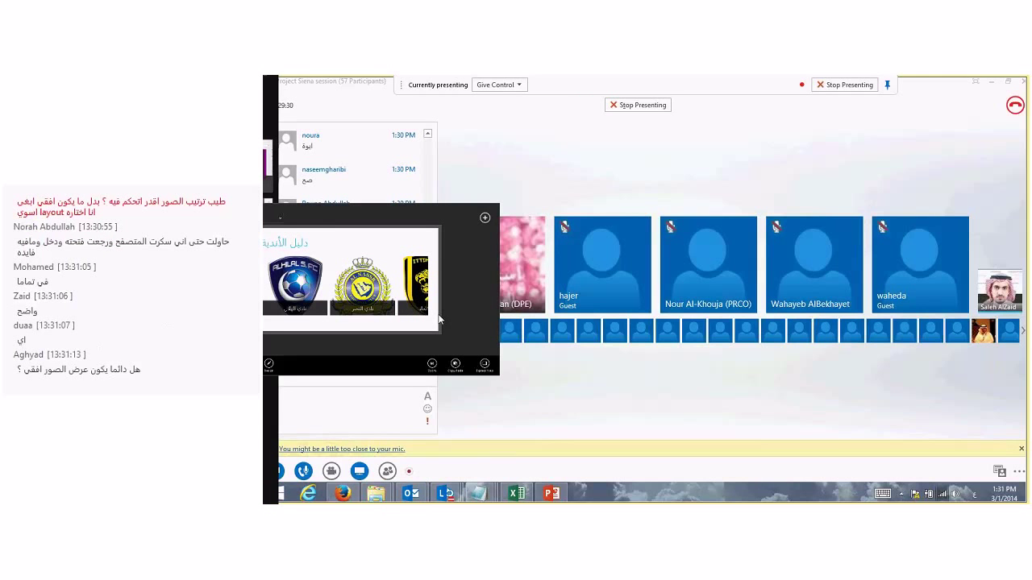
drag(440, 320, 516, 306)
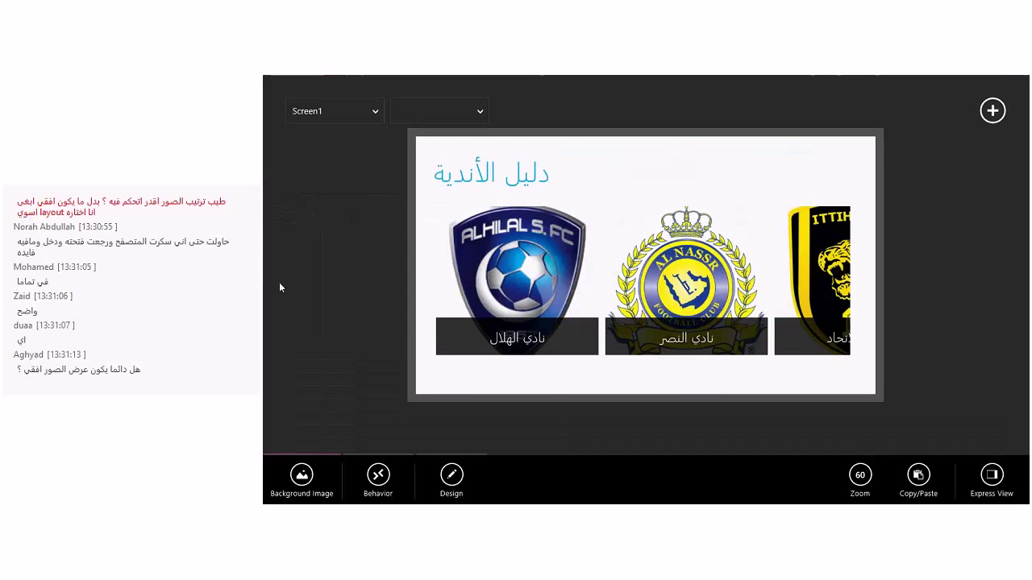
On Screen2, bind the title label's text to Gallery1!Selected!Name.
right_click(280, 288)
click(677, 130)
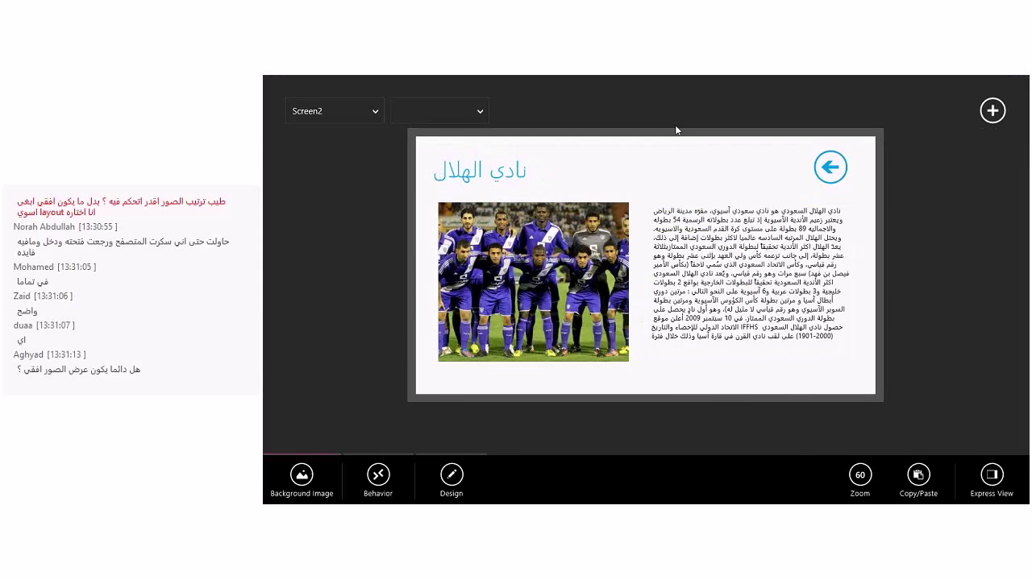
click(483, 169)
click(297, 476)
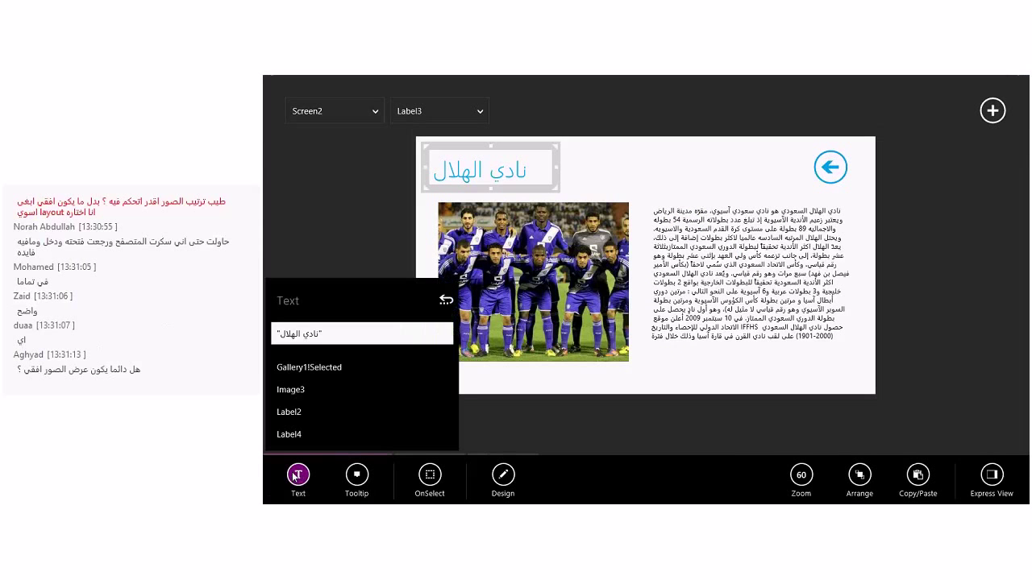
click(332, 369)
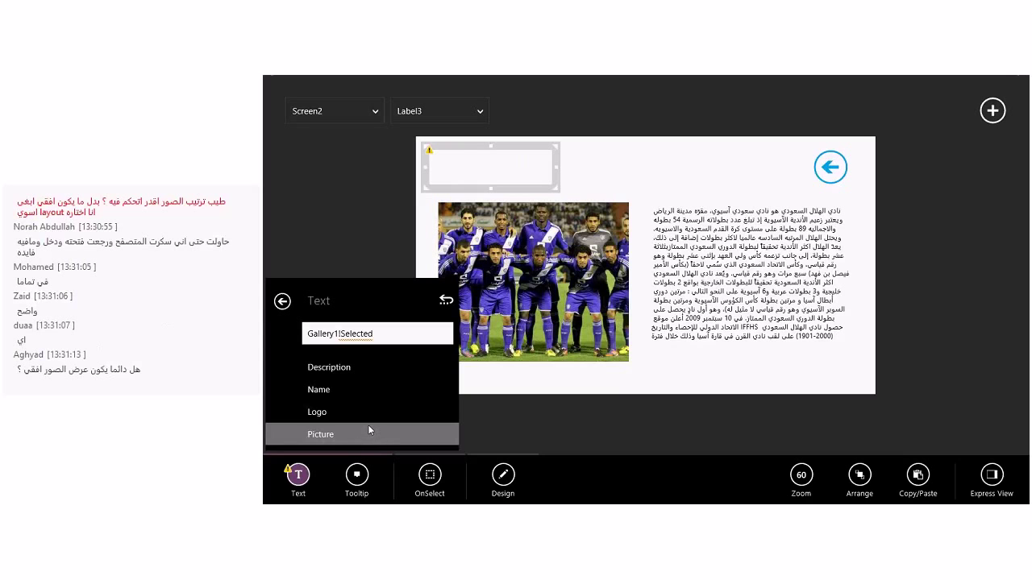
click(350, 389)
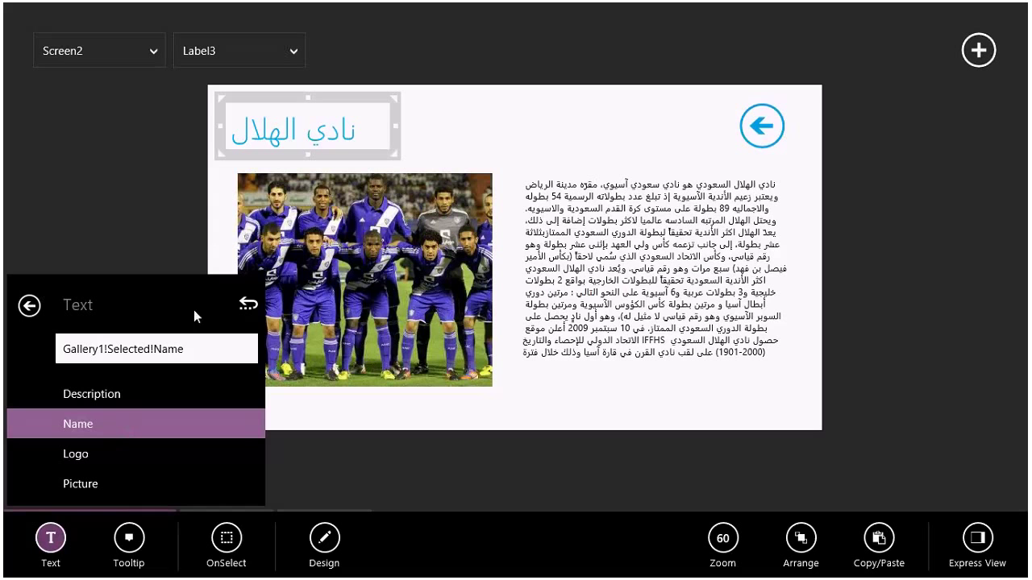
click(165, 185)
Bind the source of Screen2's team picture to Gallery1!Selected!Logo.
click(364, 280)
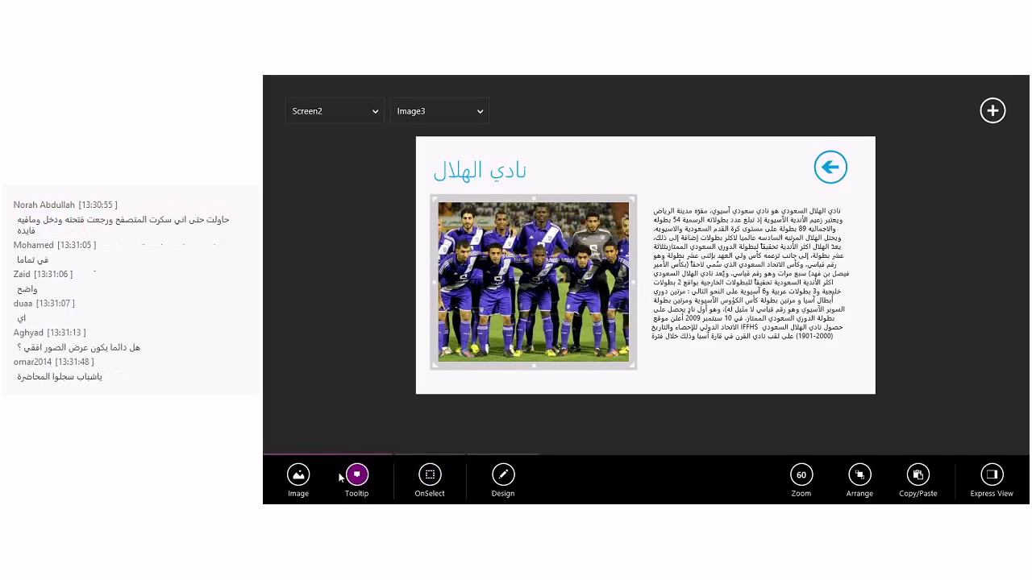
click(298, 475)
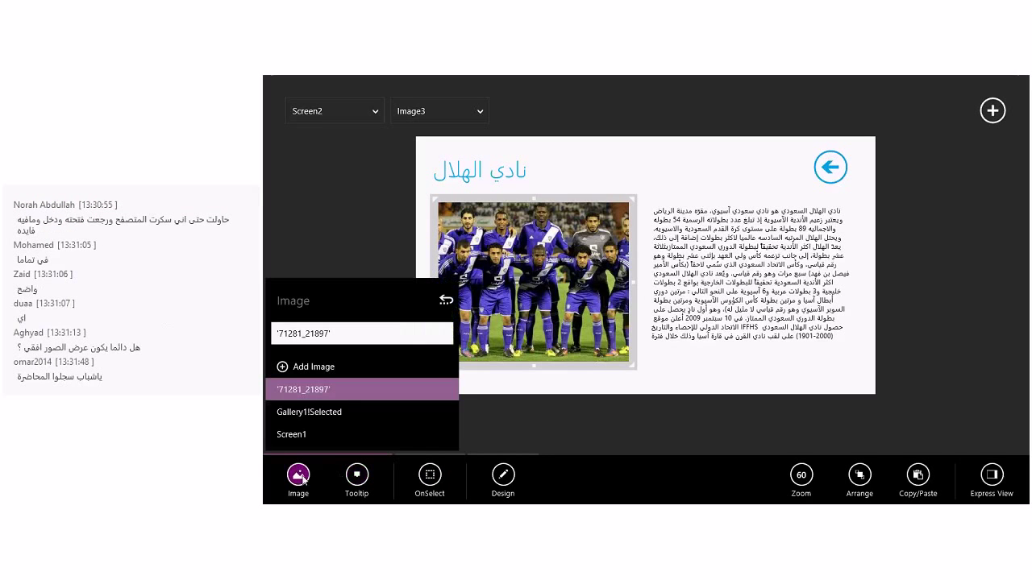
click(304, 415)
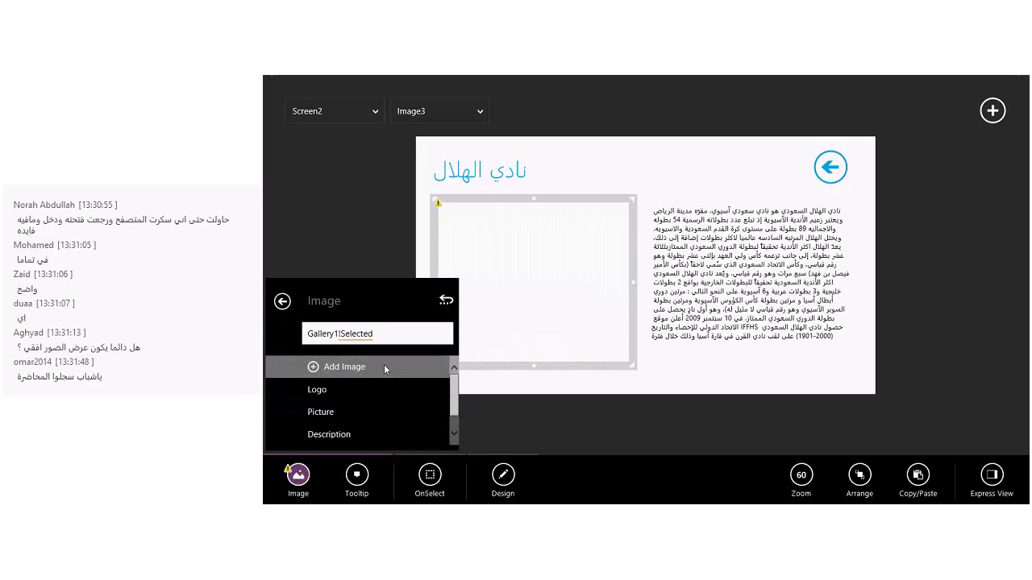
click(366, 389)
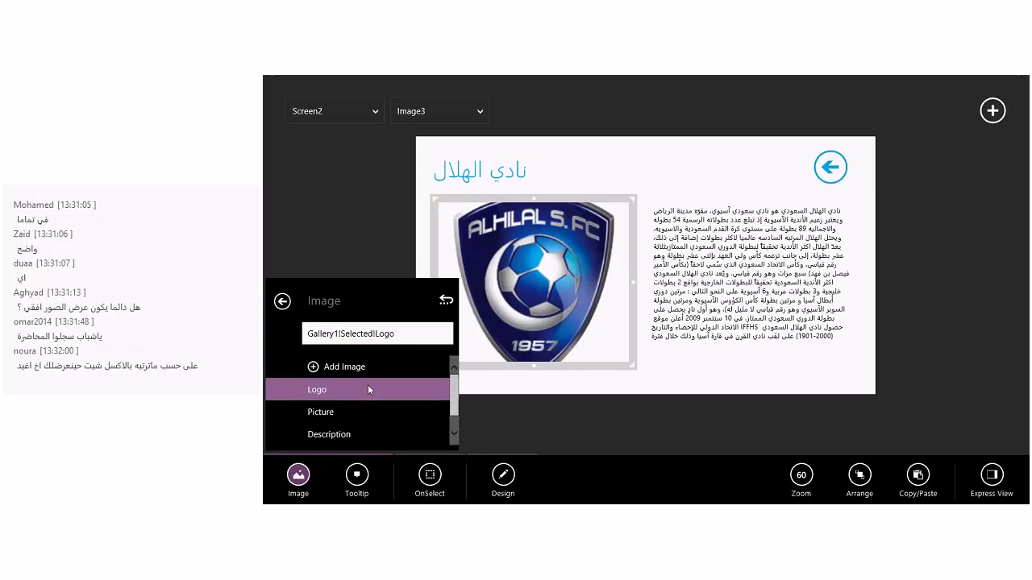
Change the source of Screen2's team picture to Gallery1!Selected!Picture.
click(367, 409)
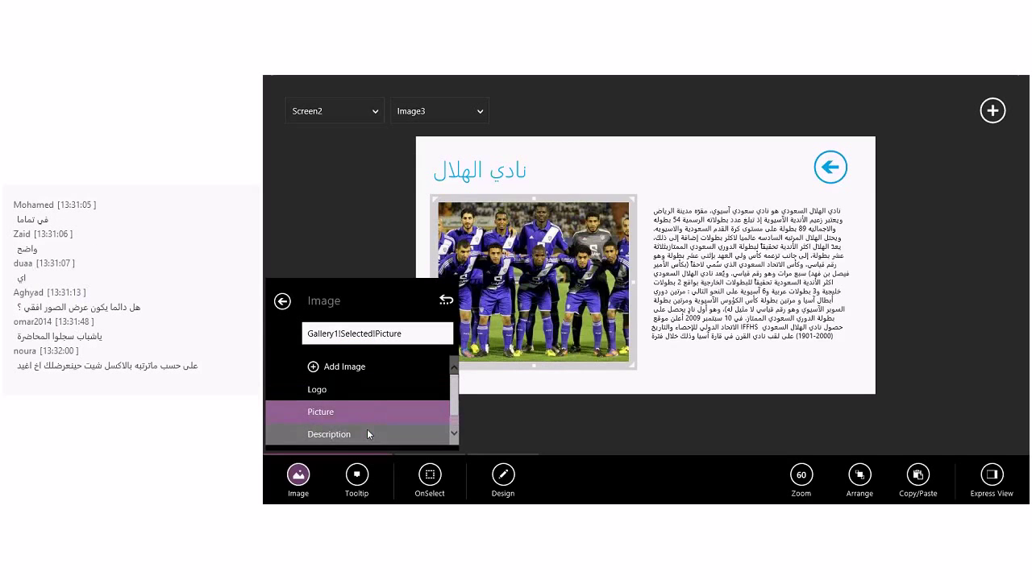
click(367, 432)
click(365, 417)
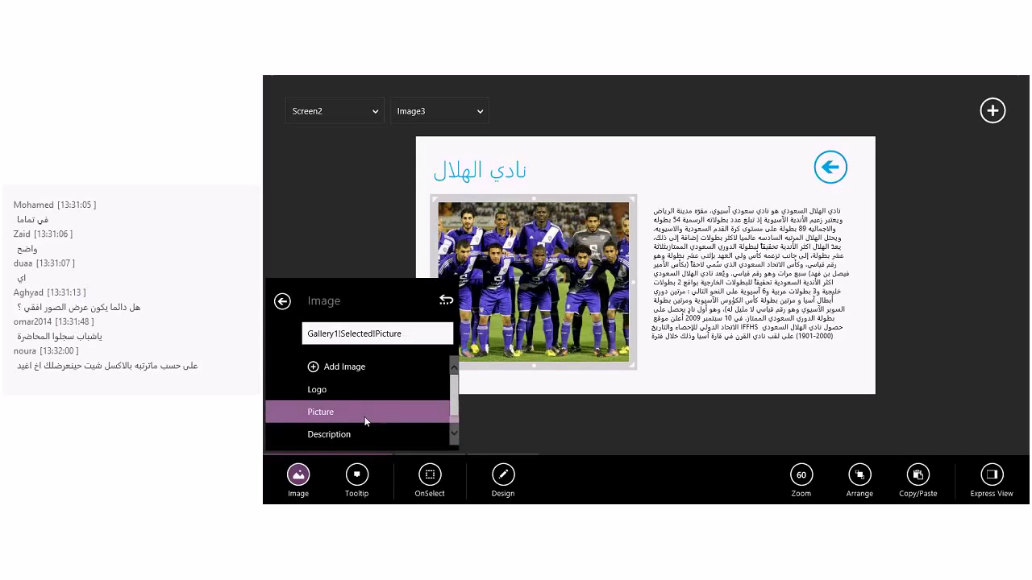
click(322, 190)
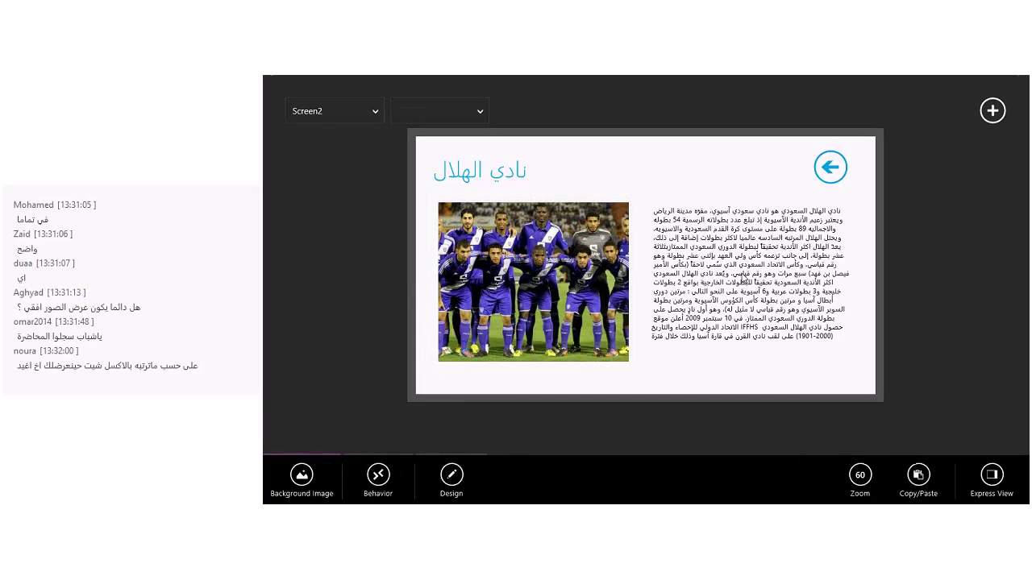
Bind the club description label's text on Screen2 to Gallery1!Selected!Description.
click(723, 201)
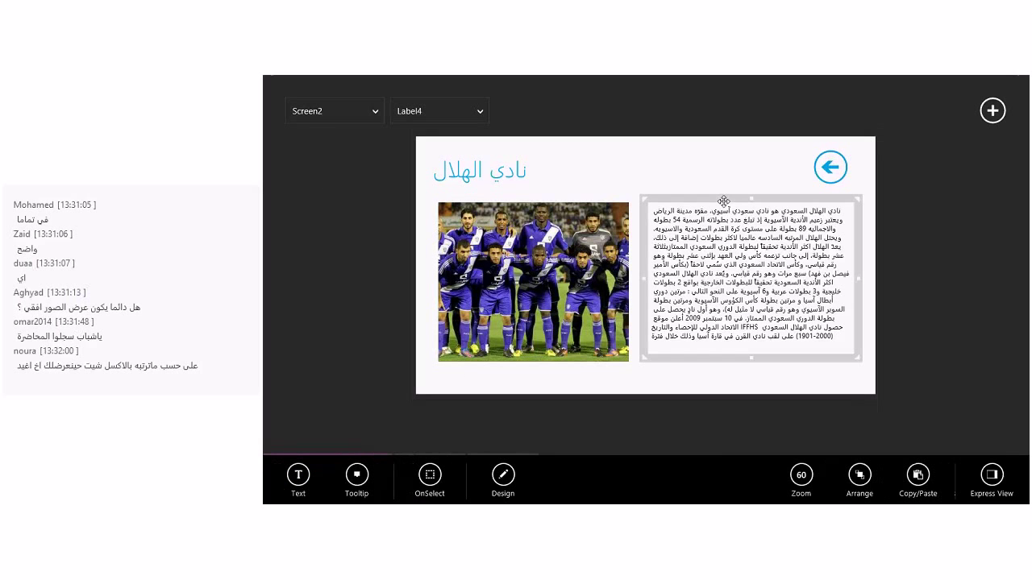
click(292, 476)
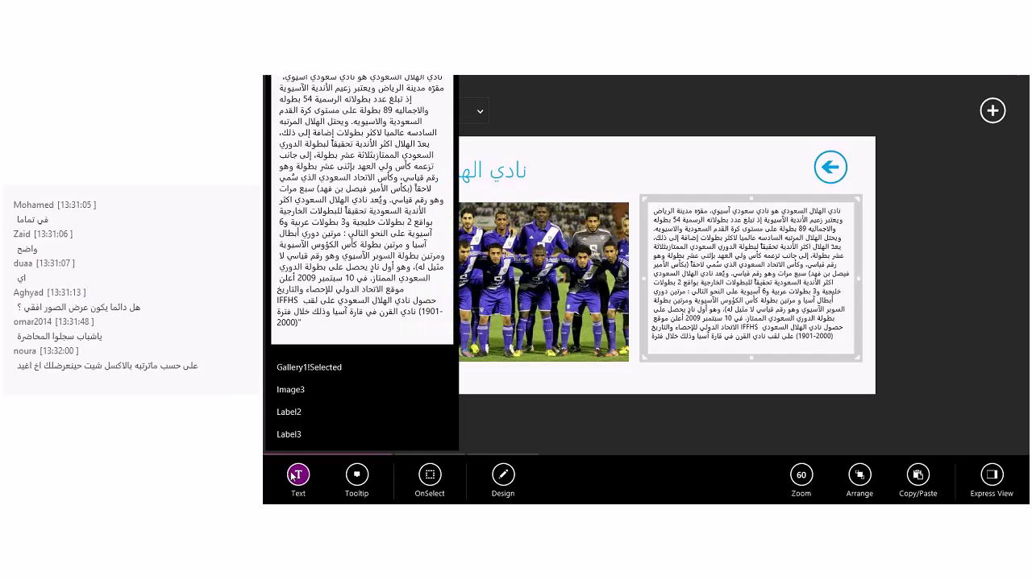
click(330, 366)
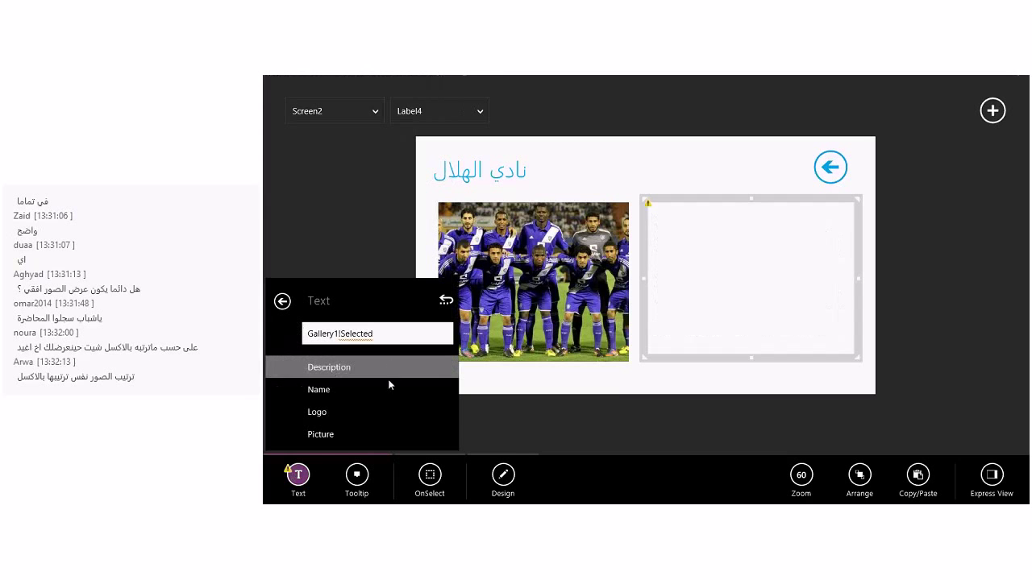
click(372, 396)
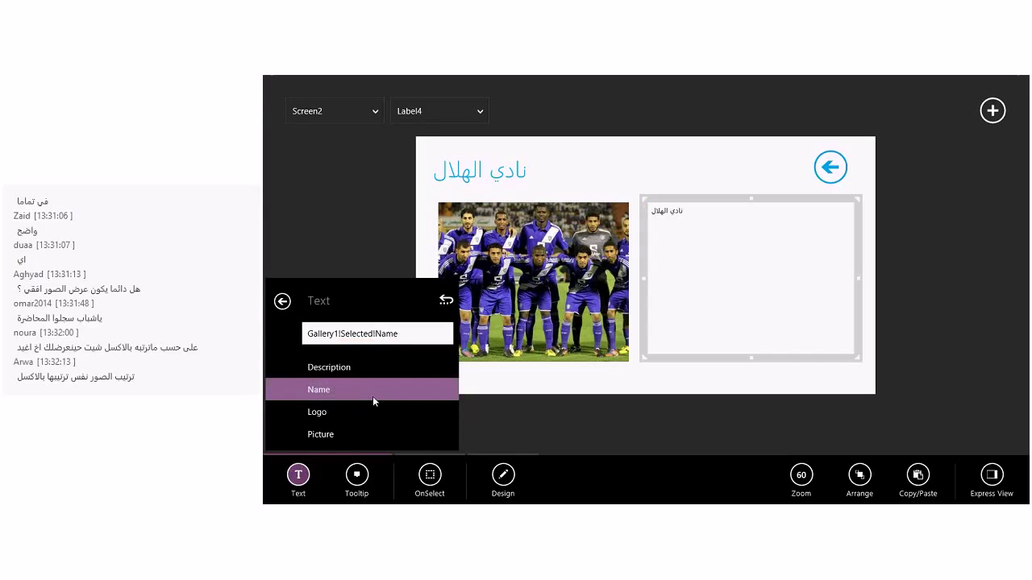
click(381, 370)
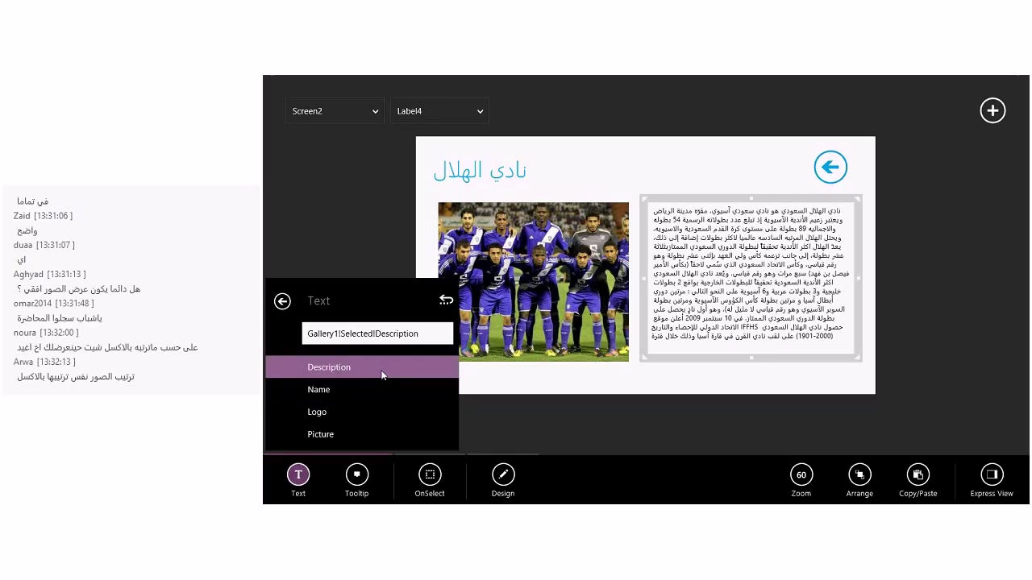
click(355, 255)
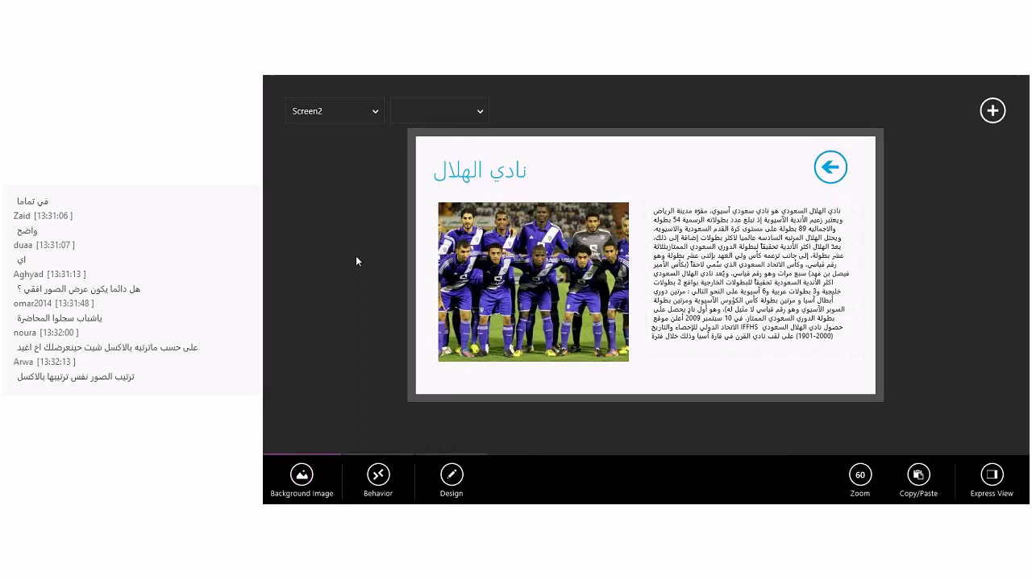
Follow Screen2's back arrow to Screen1, preview the clubs gallery and return to design mode.
click(841, 170)
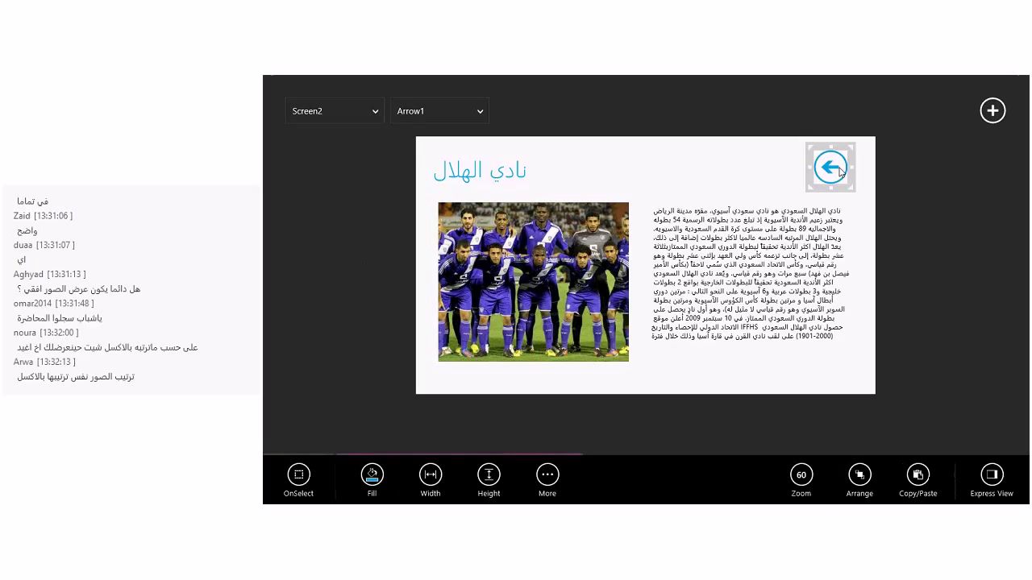
click(841, 171)
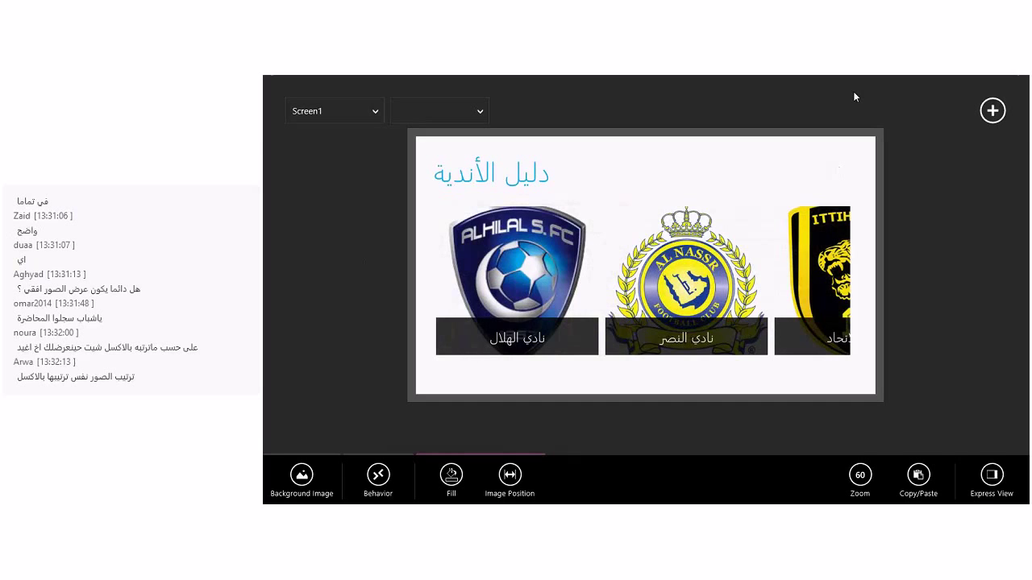
right_click(853, 91)
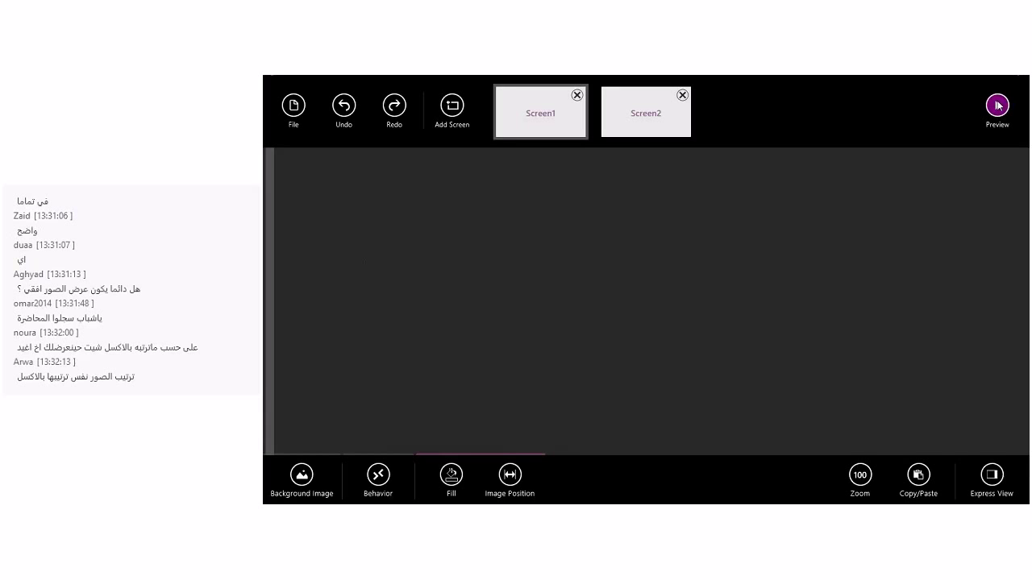
click(997, 105)
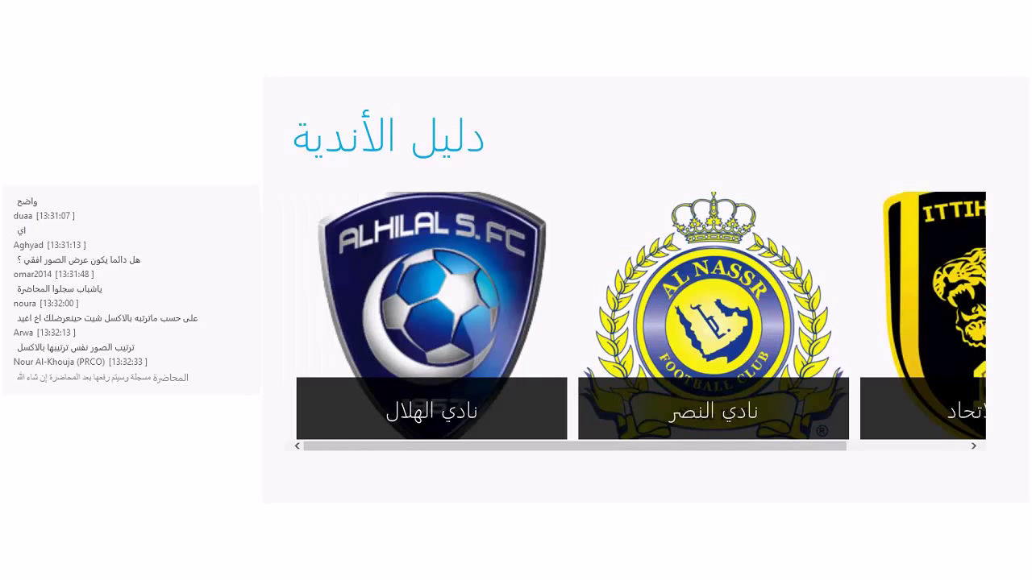
right_click(950, 121)
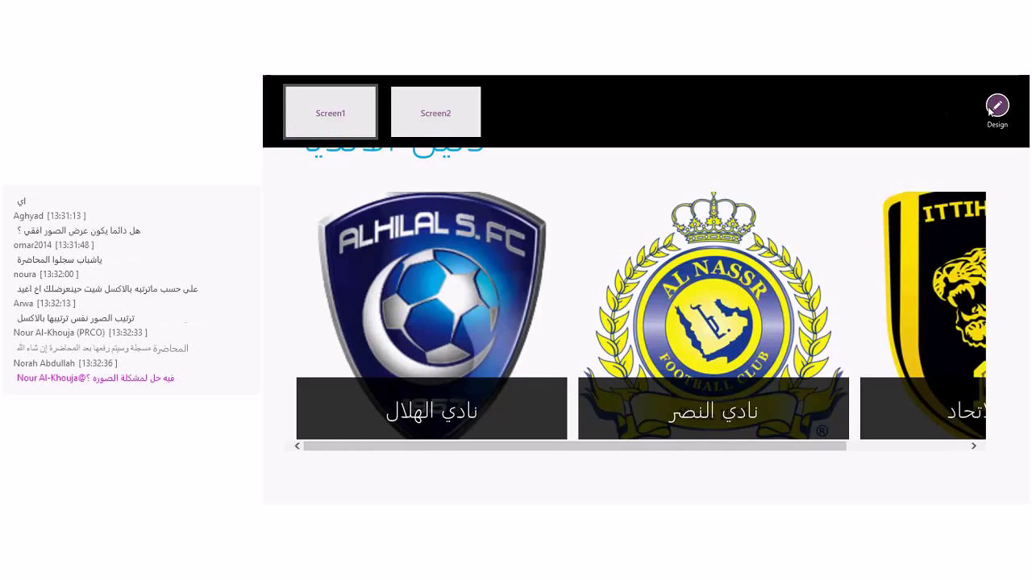
click(993, 106)
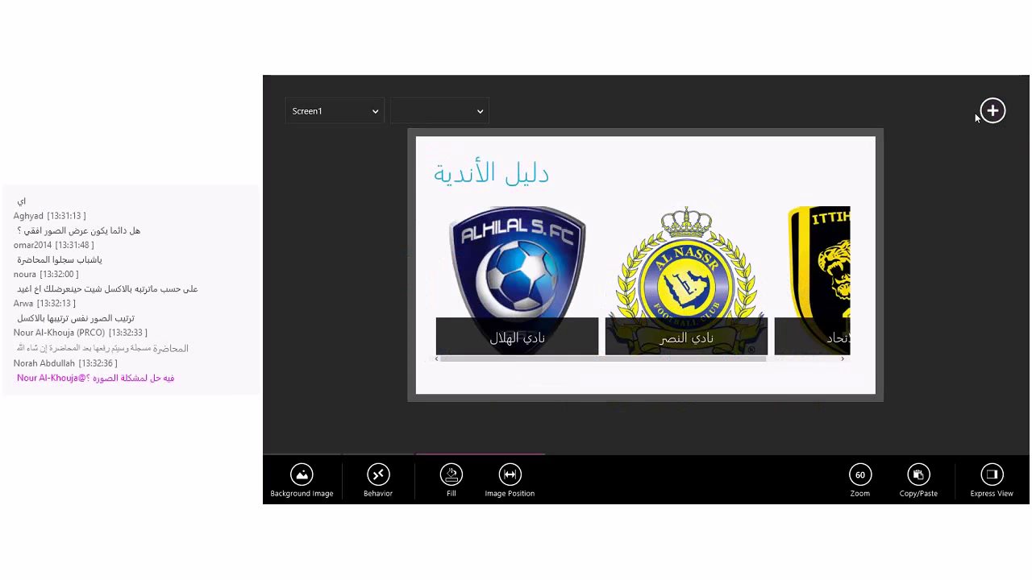
Set the gallery logo image's OnSelect behavior to navigate to Screen2 with the ScreenTransition!Fade transition.
click(562, 258)
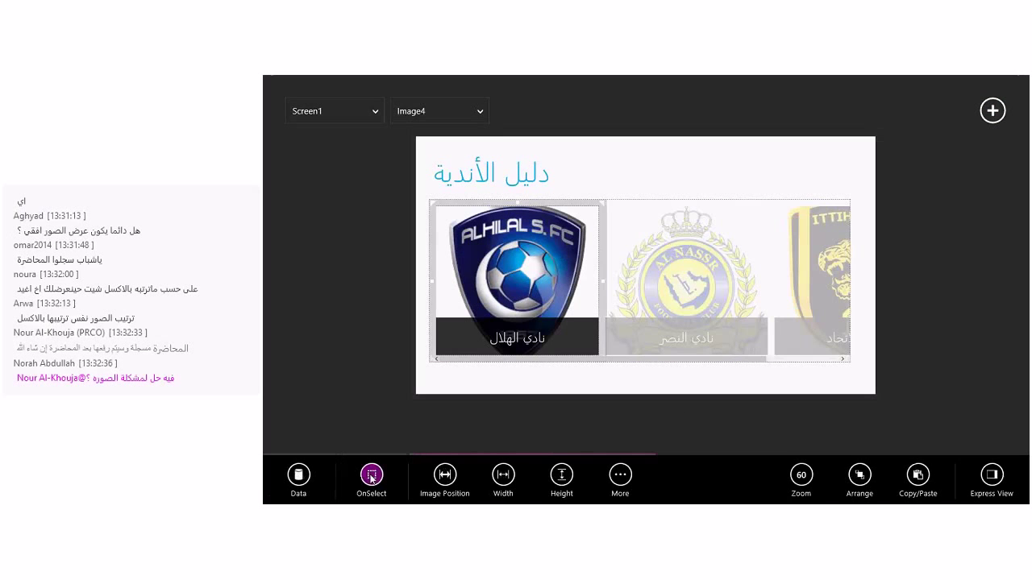
click(371, 477)
click(439, 389)
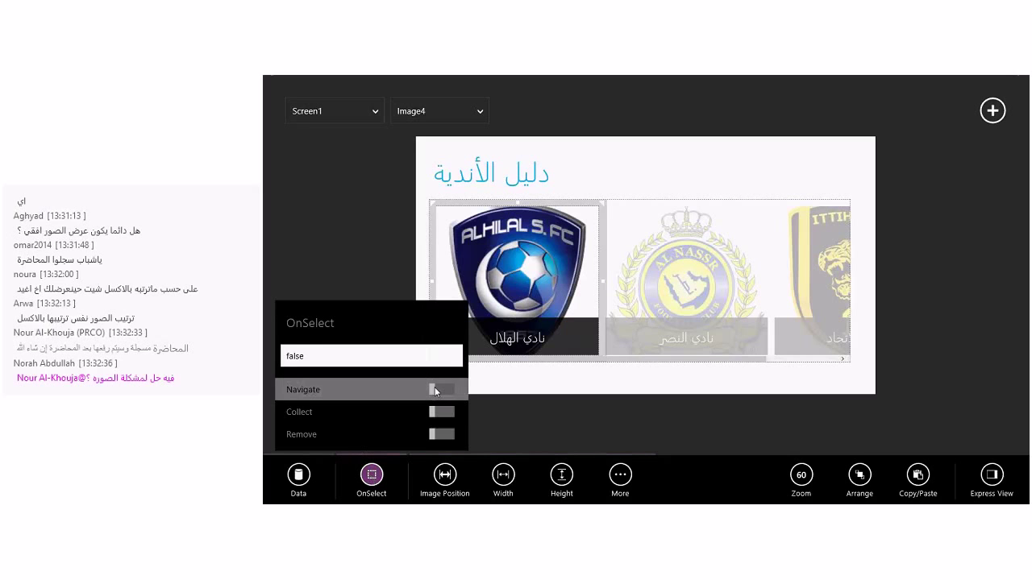
click(422, 393)
click(387, 412)
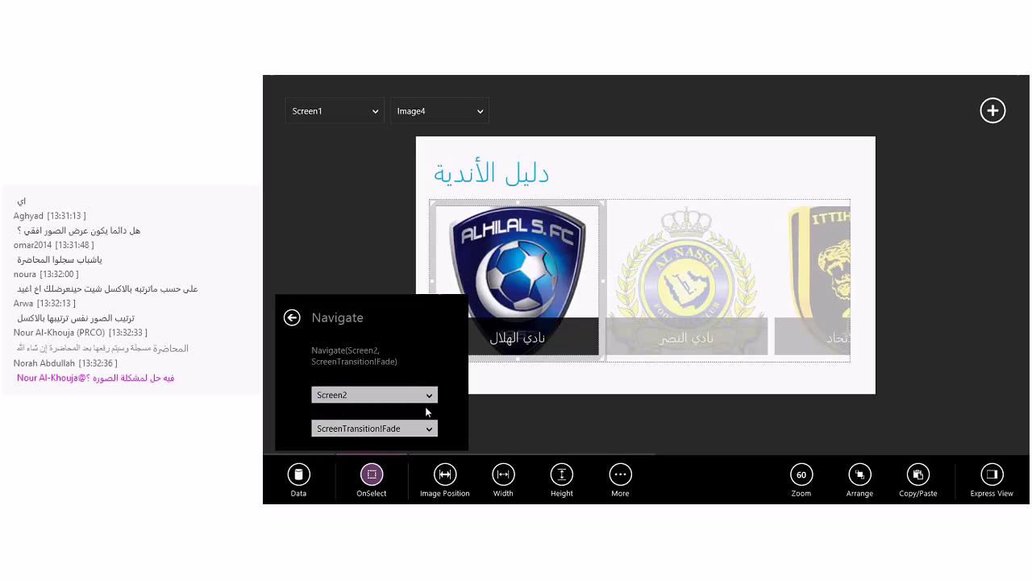
click(355, 257)
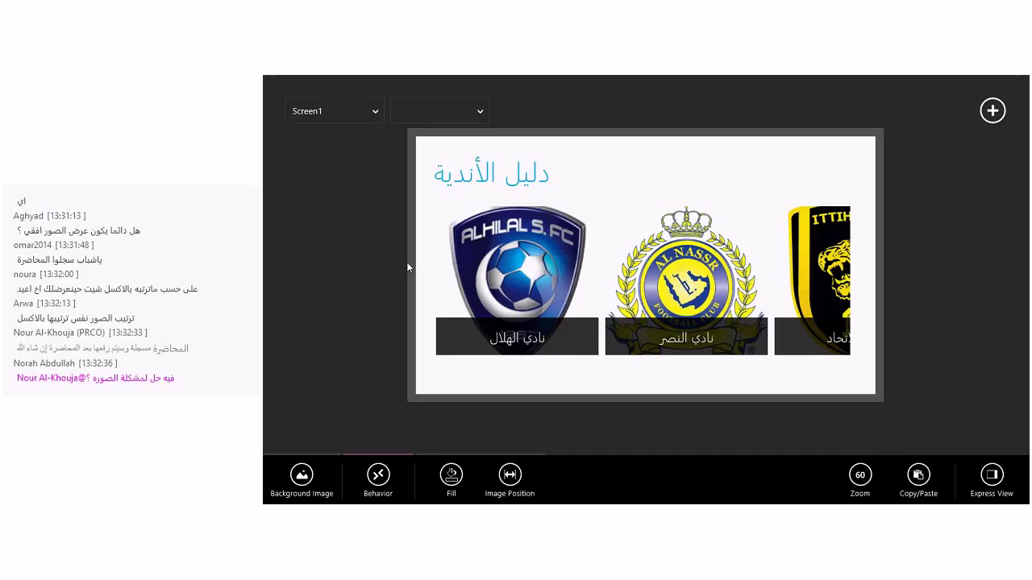
Preview the app, test opening the clubs' detail pages and the back arrow, and return to design mode.
right_click(813, 112)
click(1006, 108)
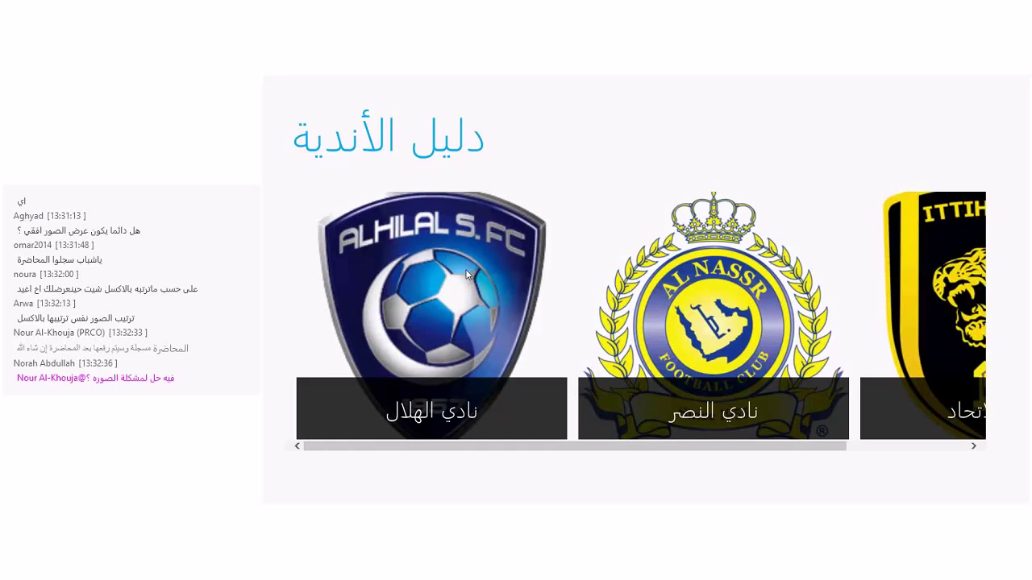
click(466, 275)
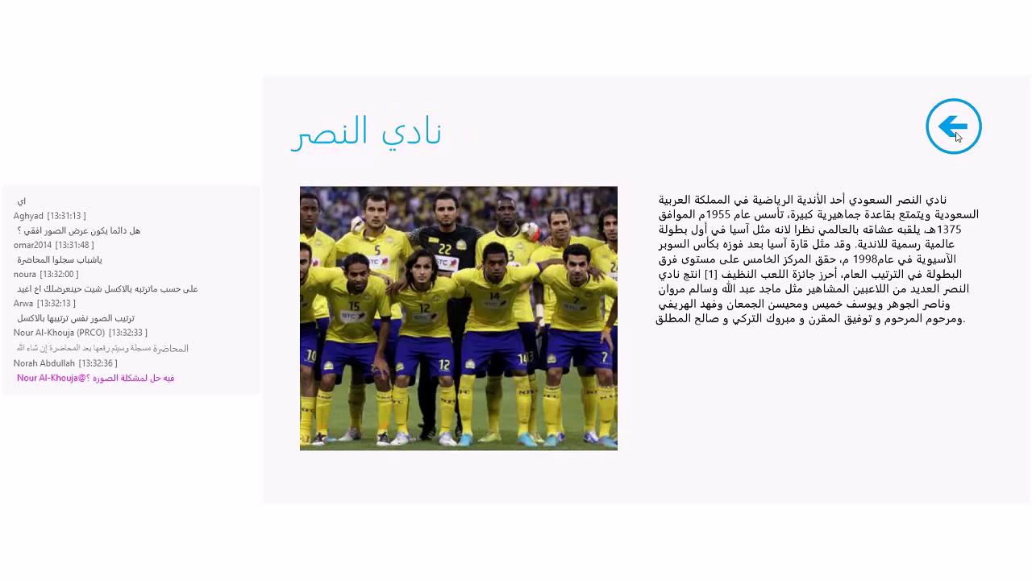
click(956, 136)
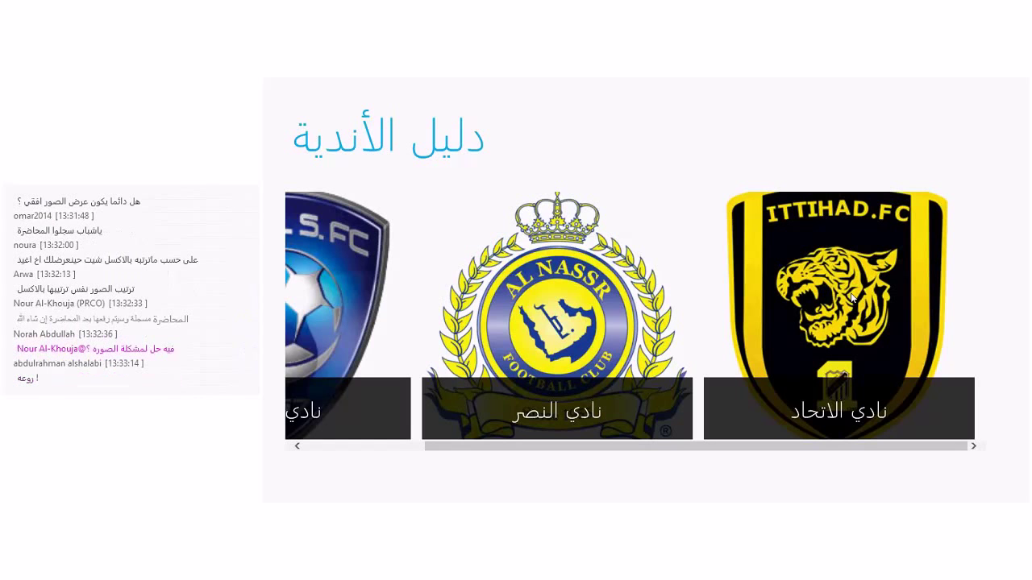
click(852, 298)
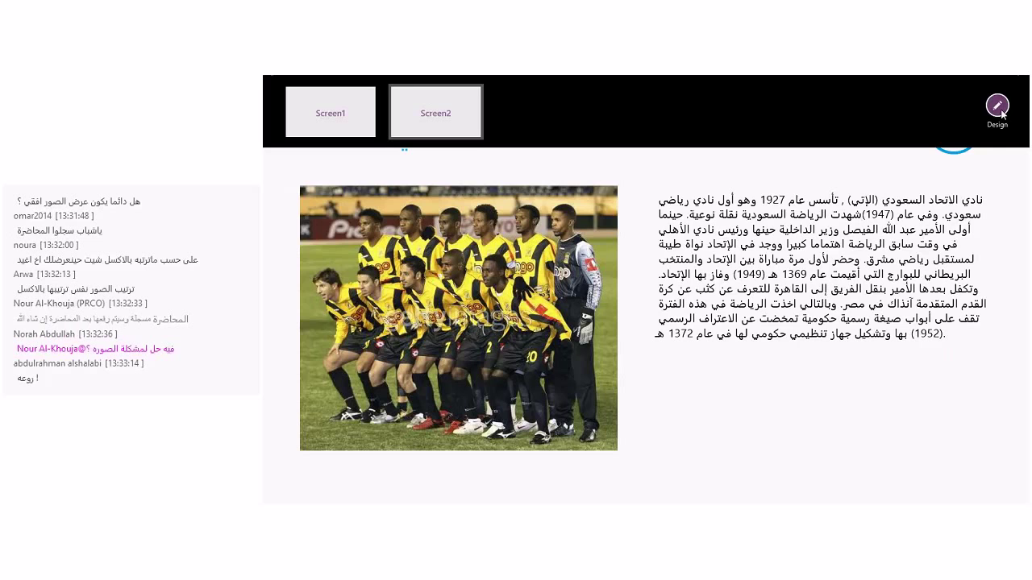
click(998, 107)
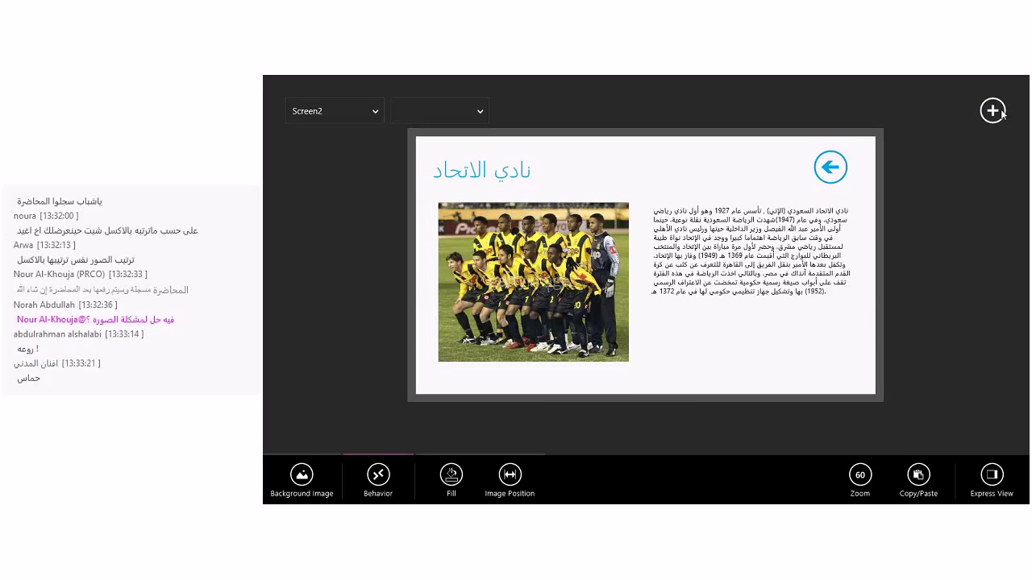
Switch to Lync's Project Siena session window and read the newest chat messages.
click(266, 80)
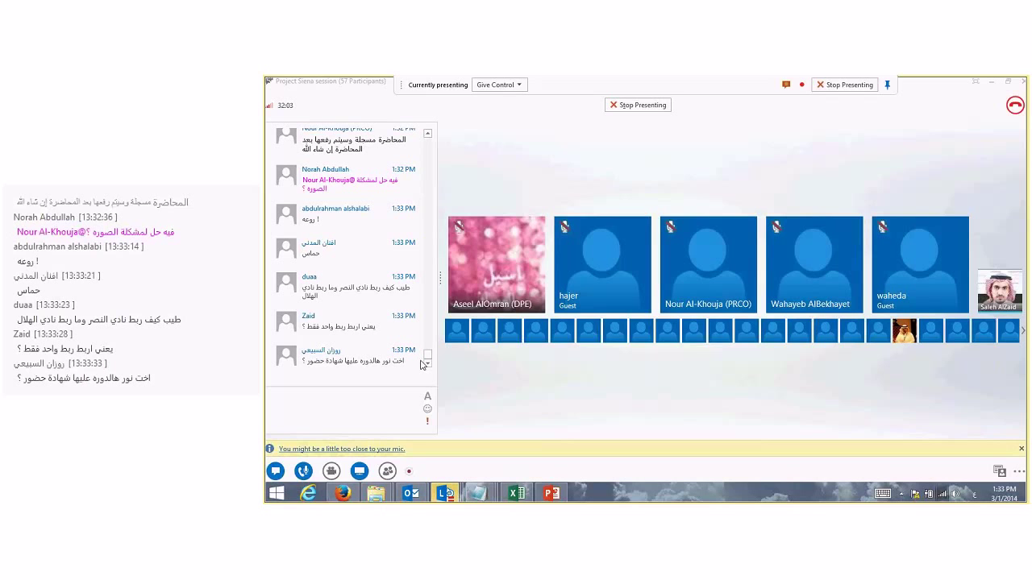
click(422, 364)
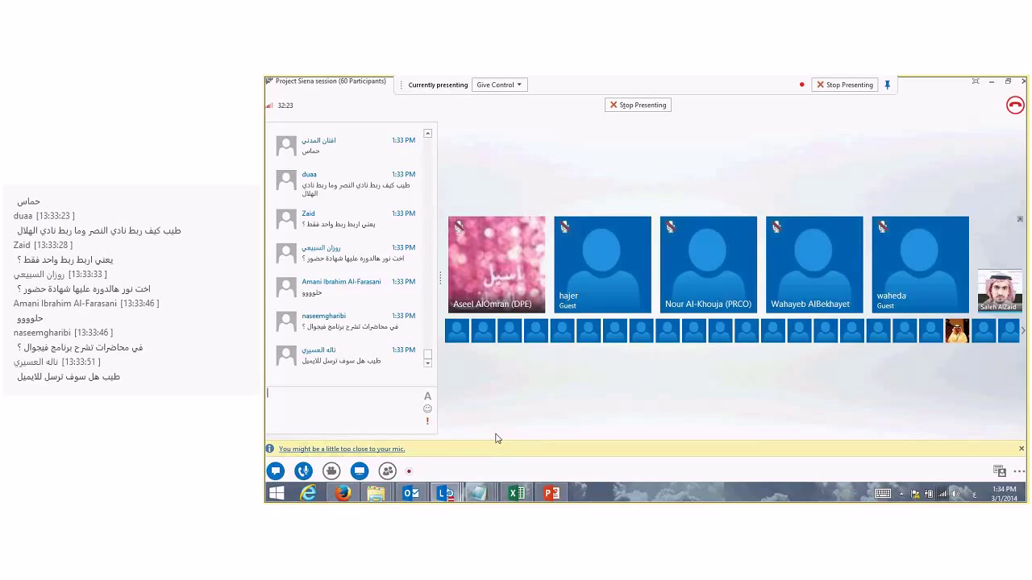
Switch to Firefox and save the Al-Ahli club logo as photo.jpg in the Clubs folder.
click(340, 494)
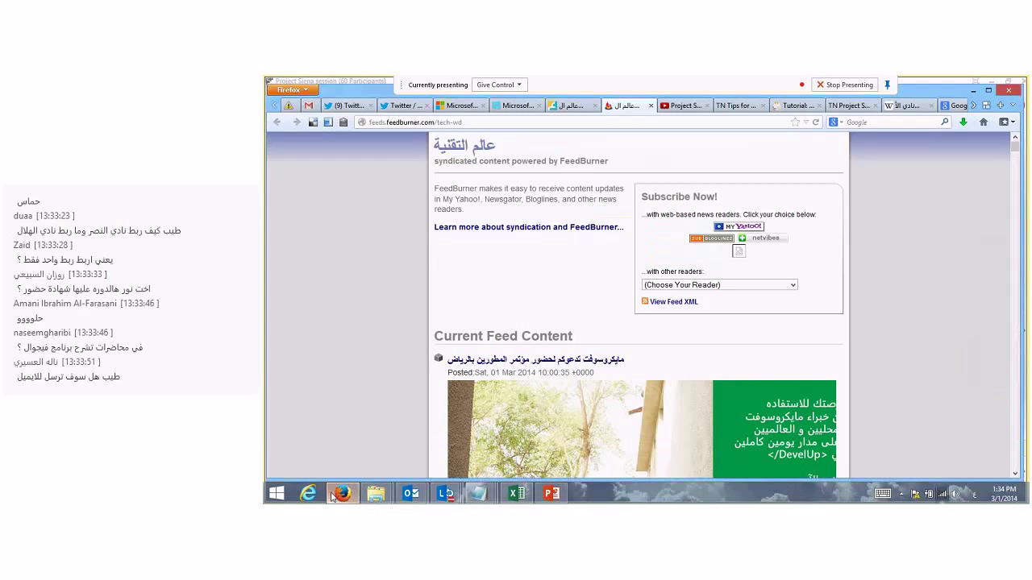
scroll(754, 111, down, 3)
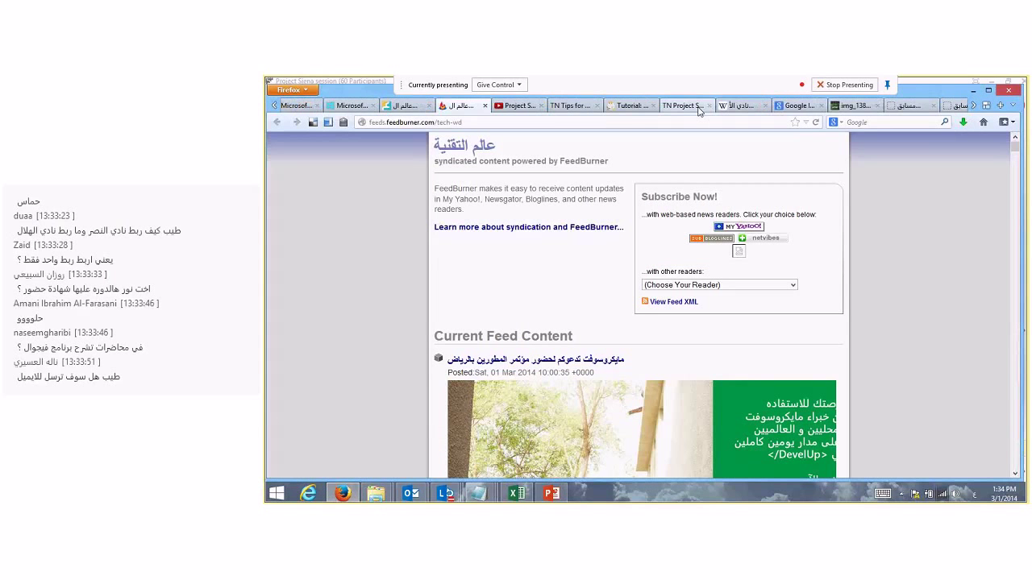
scroll(767, 108, down, 1)
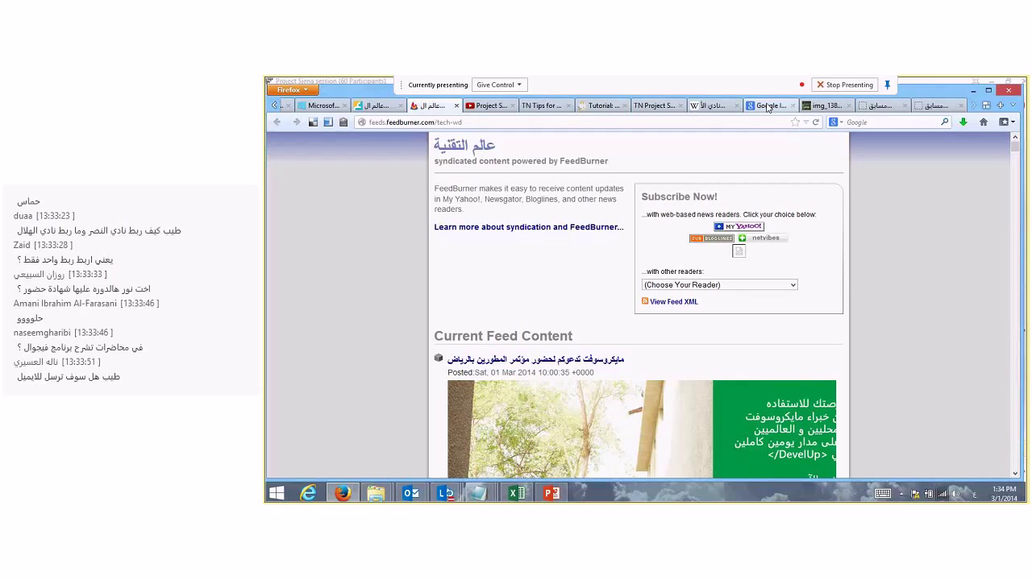
click(767, 106)
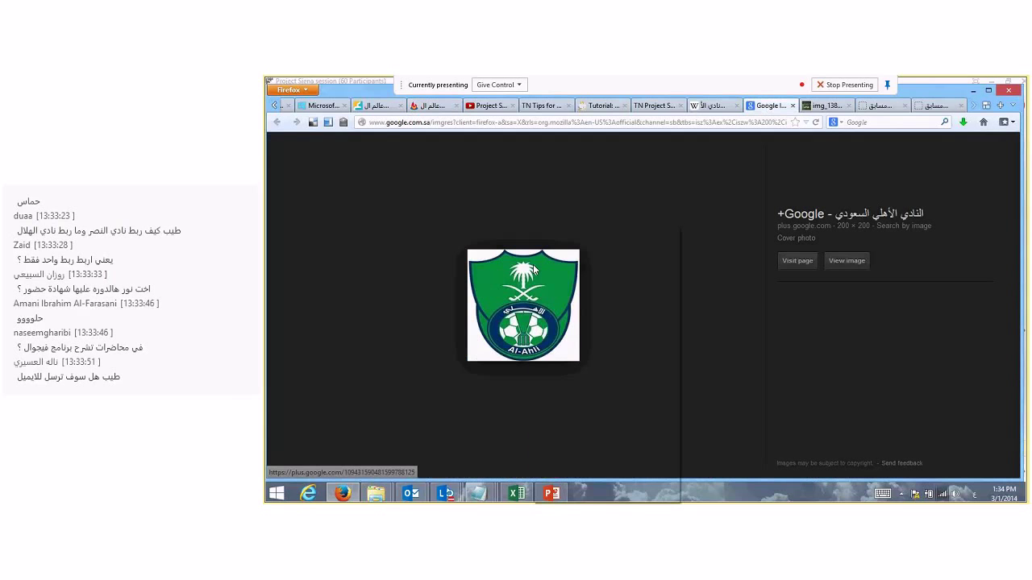
right_click(533, 269)
click(577, 347)
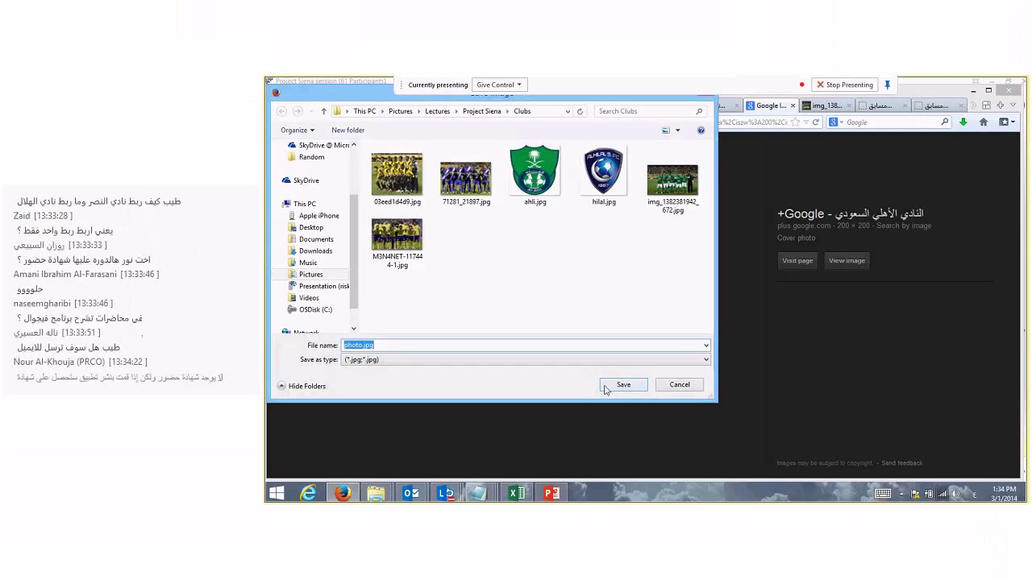
click(606, 389)
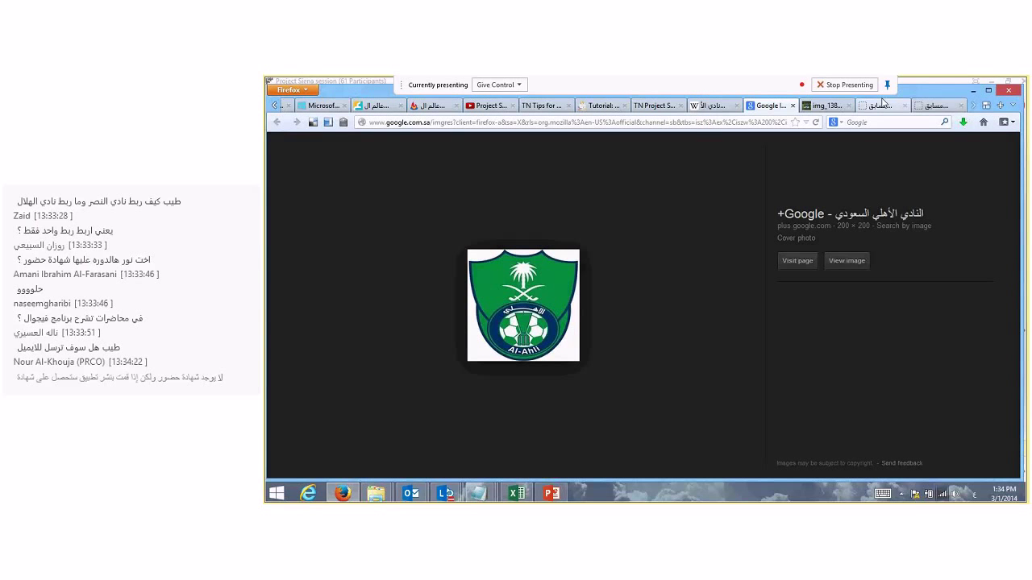
Delete the duplicate photo.jpg from the Clubs folder through the team photo's save dialog, and cancel saving the photo.
click(883, 103)
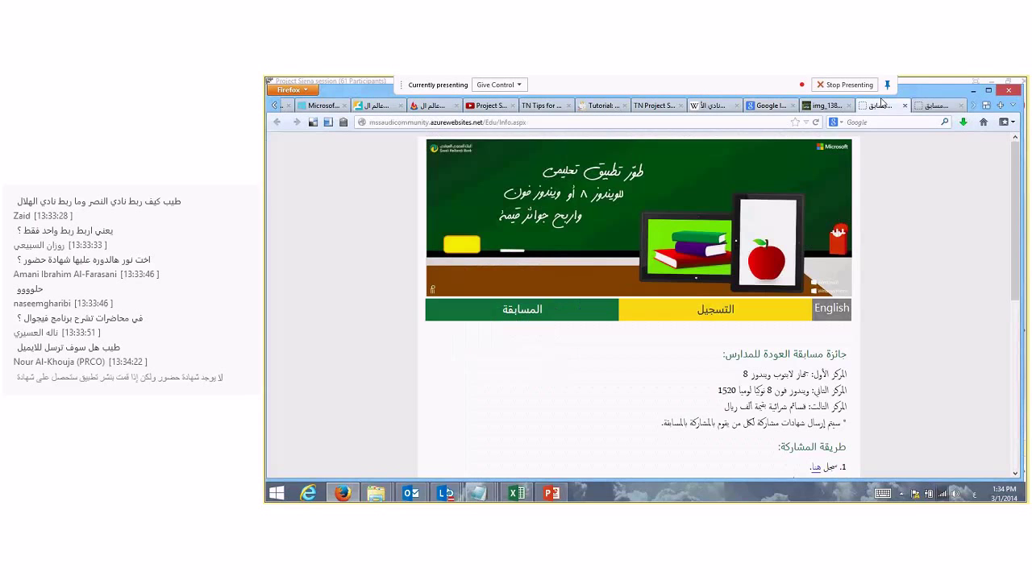
click(822, 108)
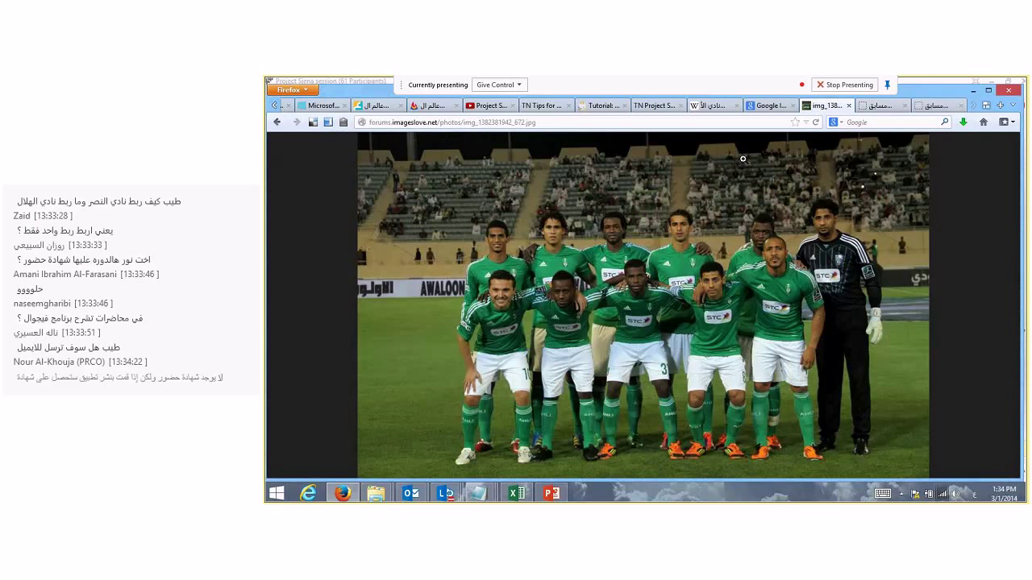
key(ctrl+s)
click(449, 254)
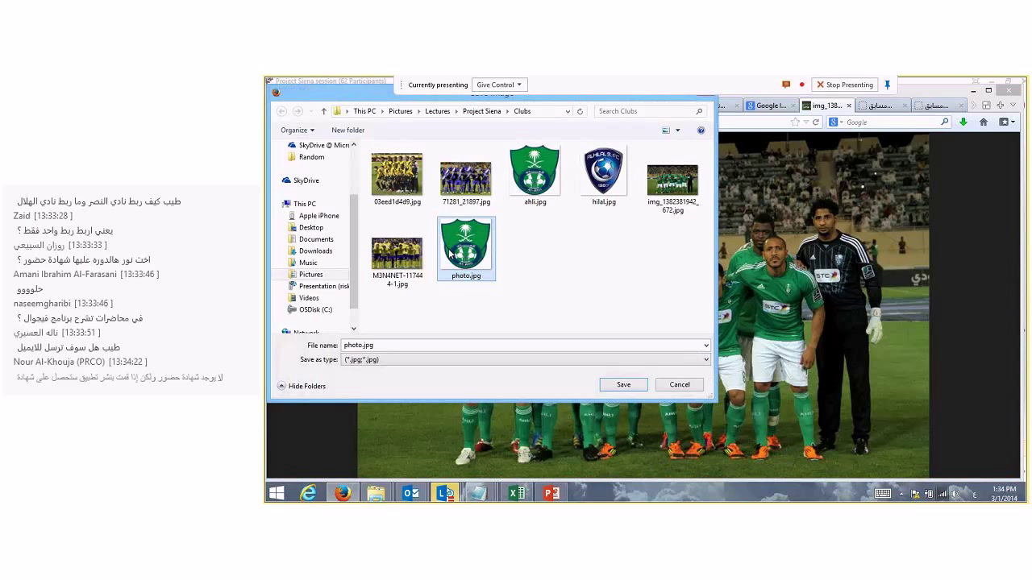
key(Delete)
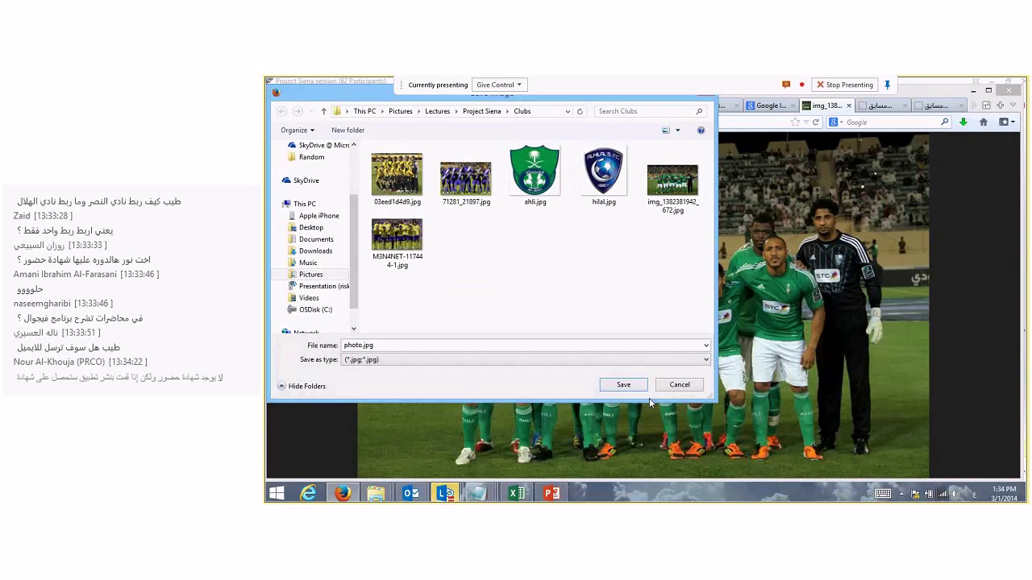
click(670, 386)
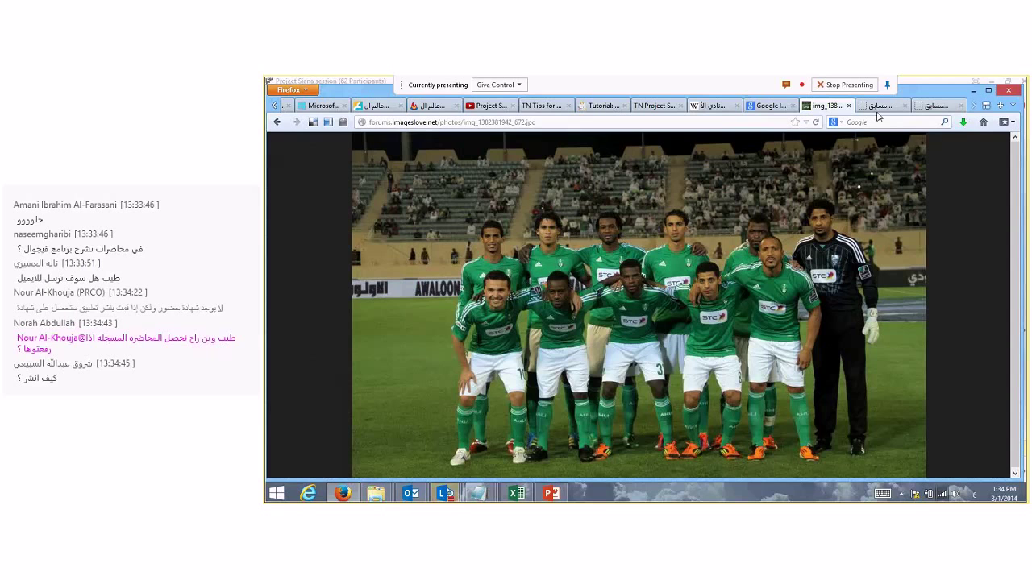
Look up the Al-Ahli Wikipedia article, switch to Excel and enter the name نادي الأهلي in cell A5 of the Clubs table.
key(ctrl+shift+Tab)
key(ctrl+shift+Tab)
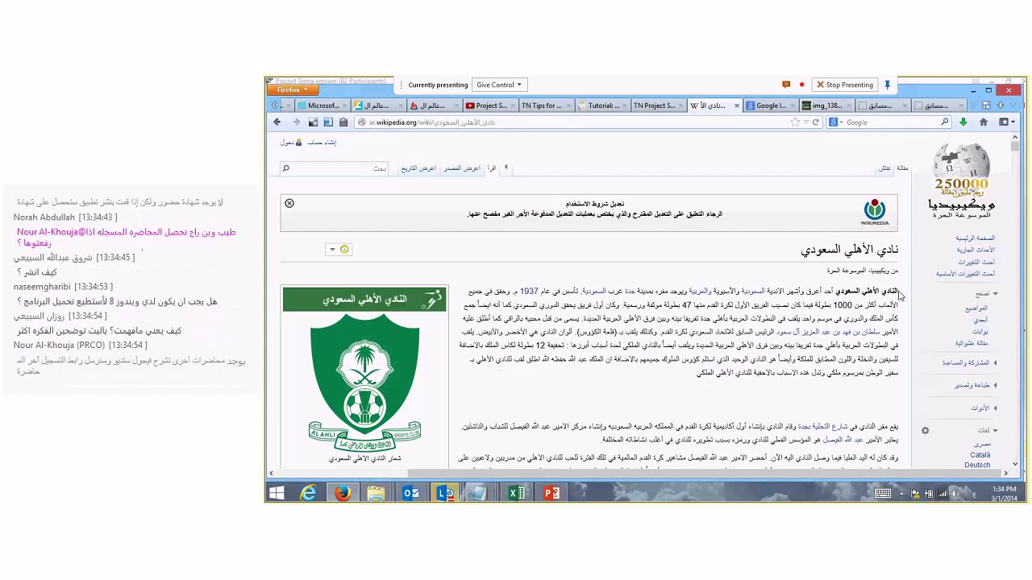
click(517, 493)
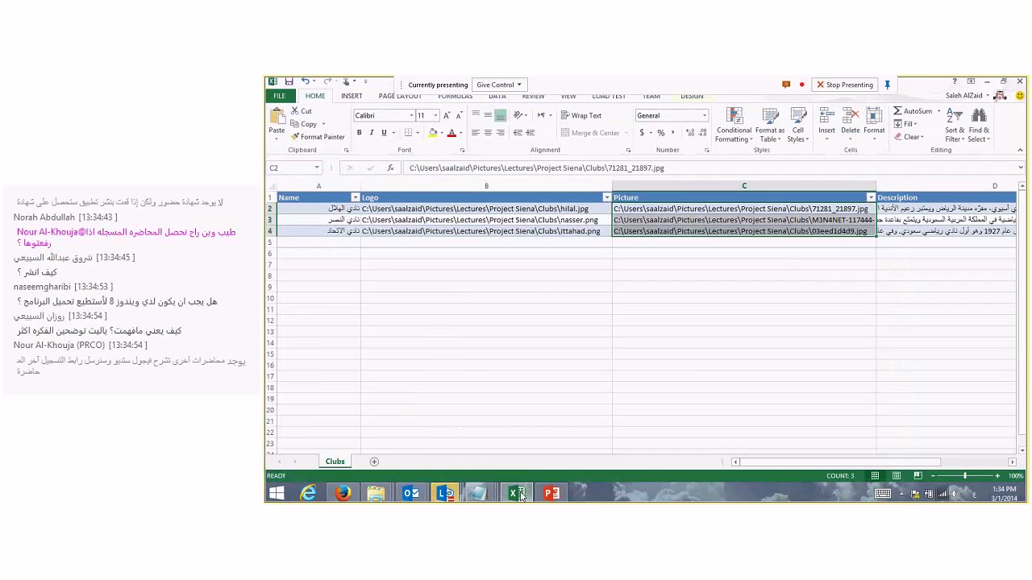
click(318, 242)
key(ctrl+v)
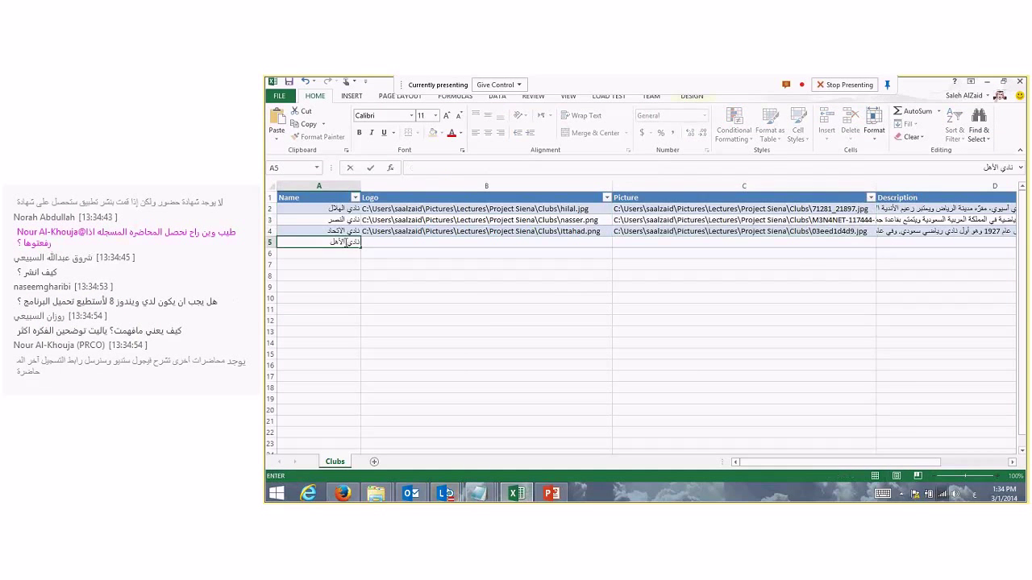
Paste the Al-Ahli introduction from Wikipedia into the Description cell D5.
key(Tab)
key(Tab)
key(Tab)
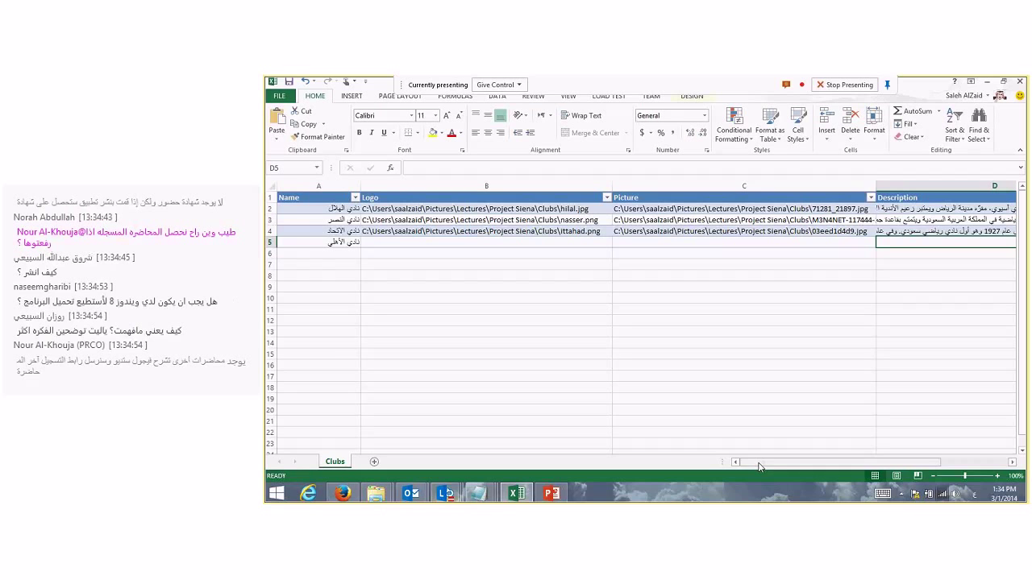
drag(759, 466, 826, 456)
key(ctrl+v)
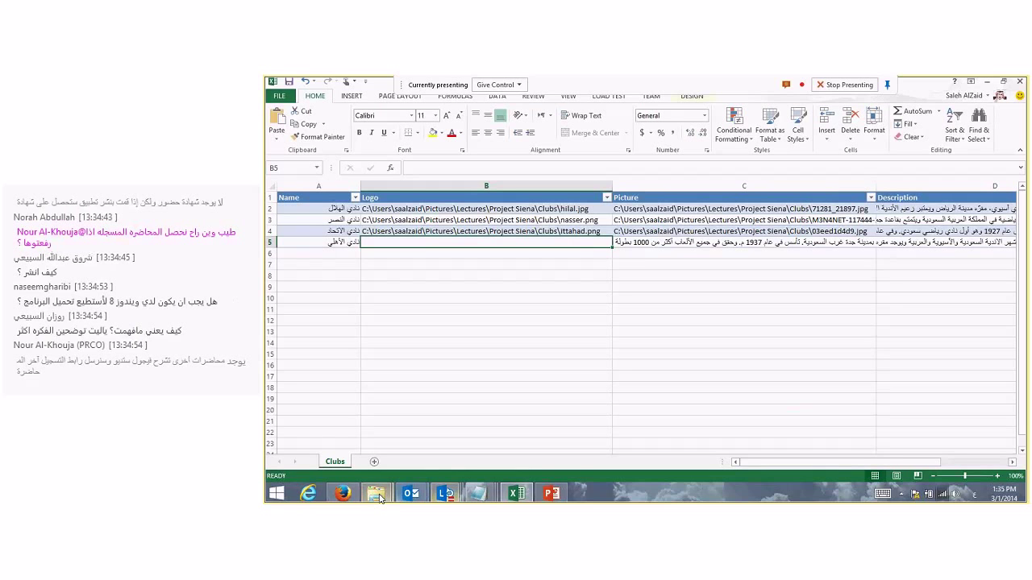
Copy the path of ahli.jpg from the Lectures\Project Siena\Clubs pictures folder and paste it into the Logo cell B5.
mouse_move(379, 496)
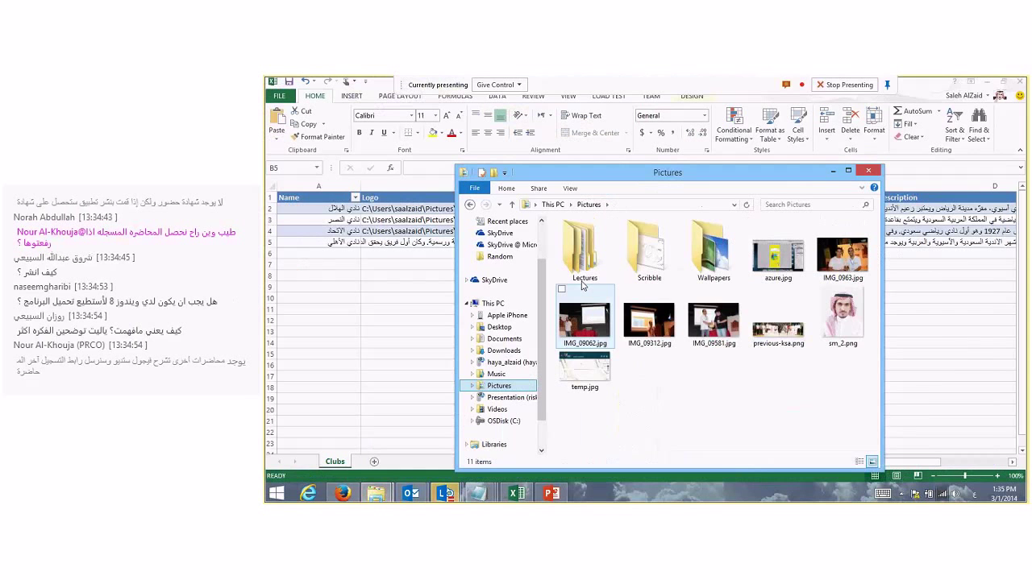
double_click(582, 282)
double_click(588, 261)
double_click(588, 260)
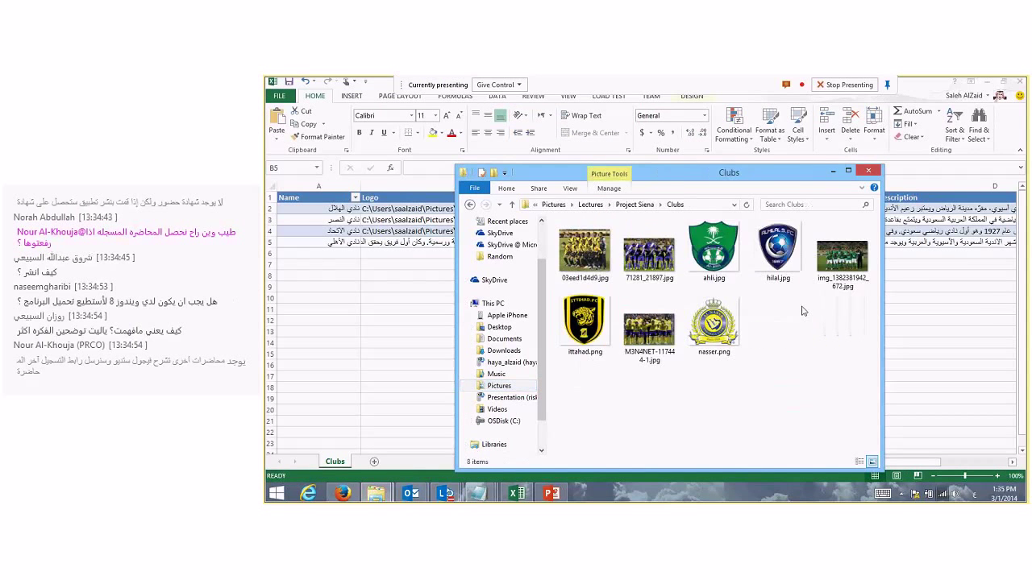
click(708, 246)
right_click(707, 245)
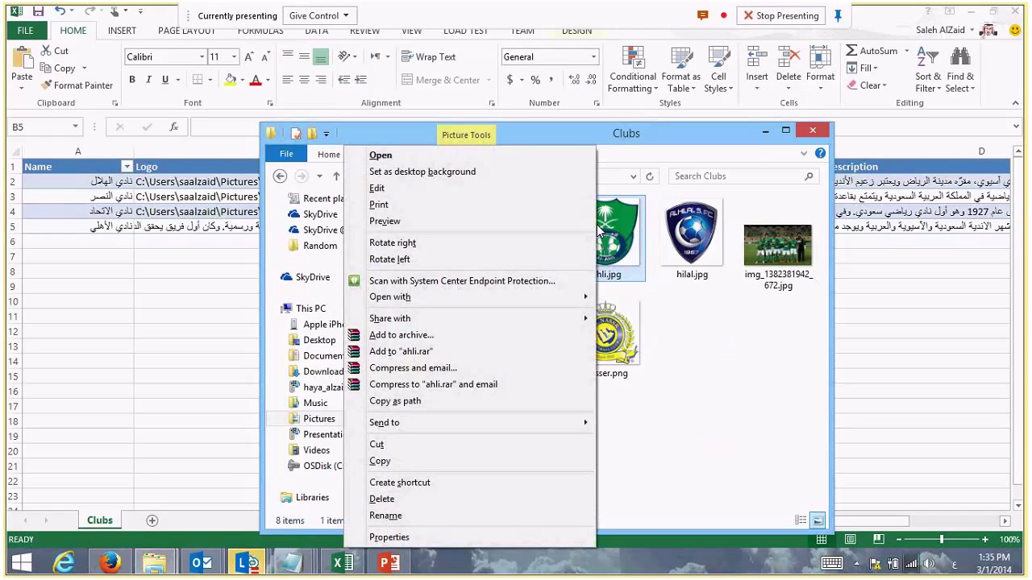
click(447, 400)
click(427, 227)
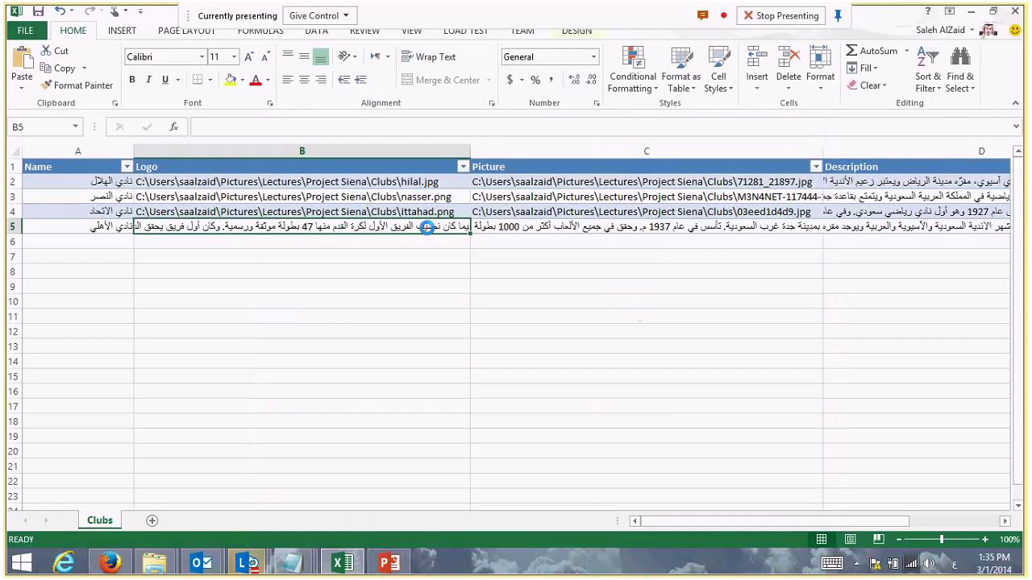
key(ctrl+v)
click(427, 287)
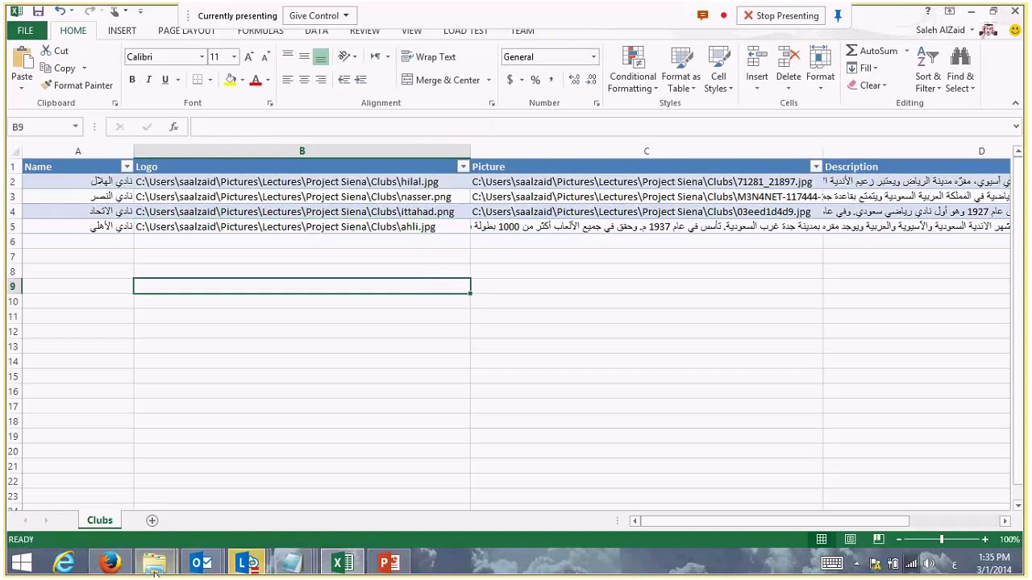
mouse_move(155, 568)
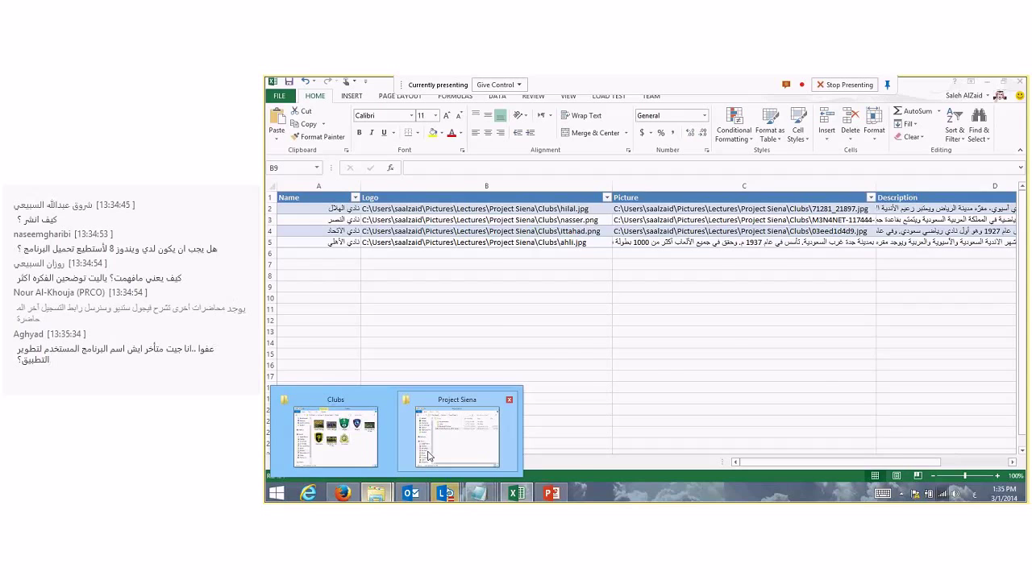
mouse_move(324, 446)
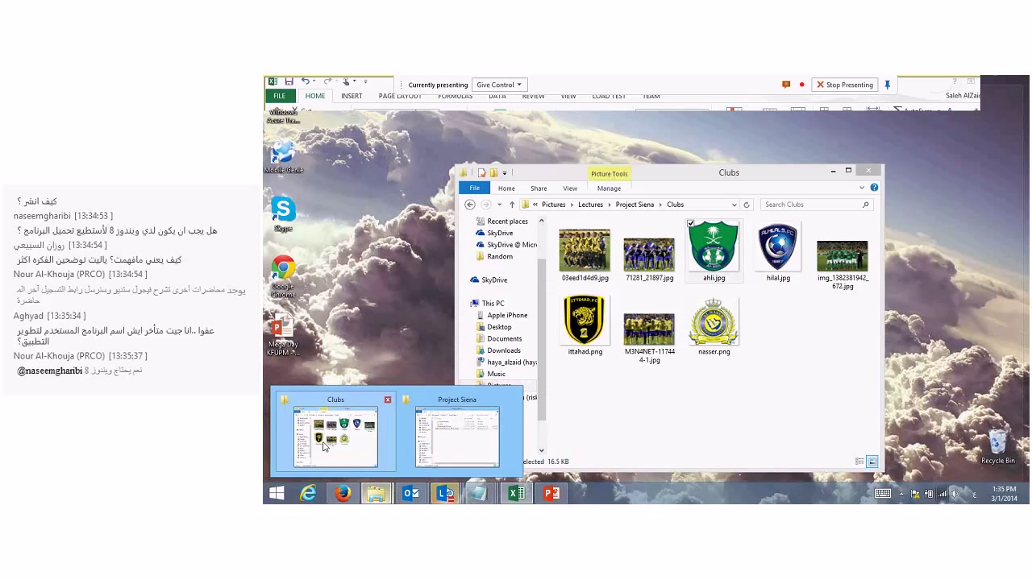
click(324, 446)
click(843, 266)
click(833, 170)
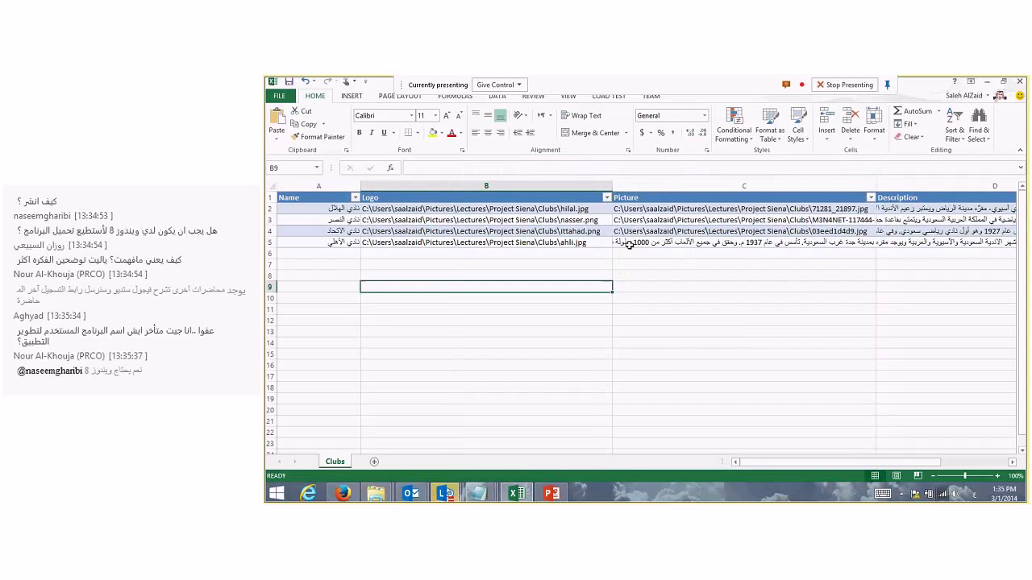
click(629, 243)
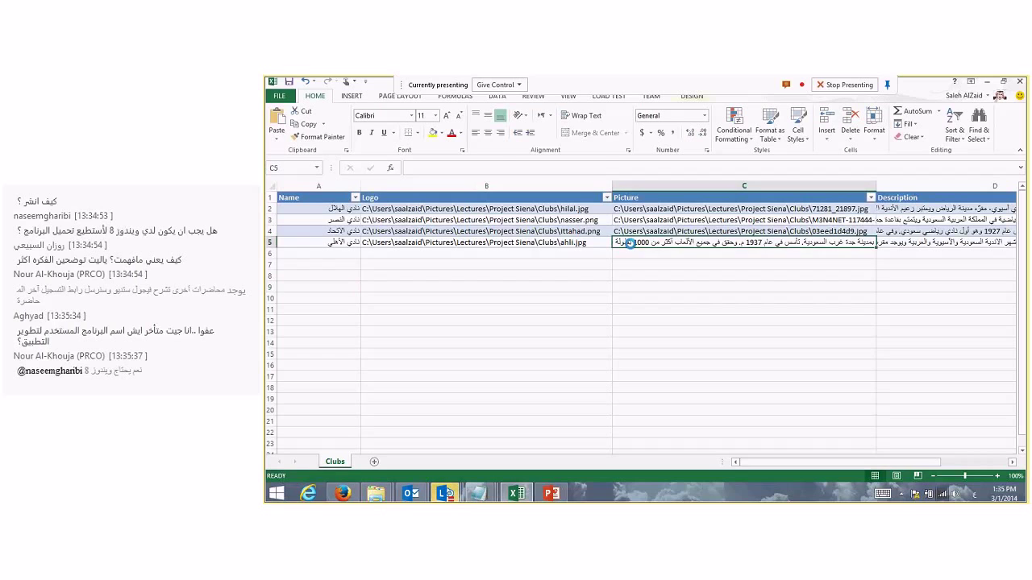
key(ctrl+v)
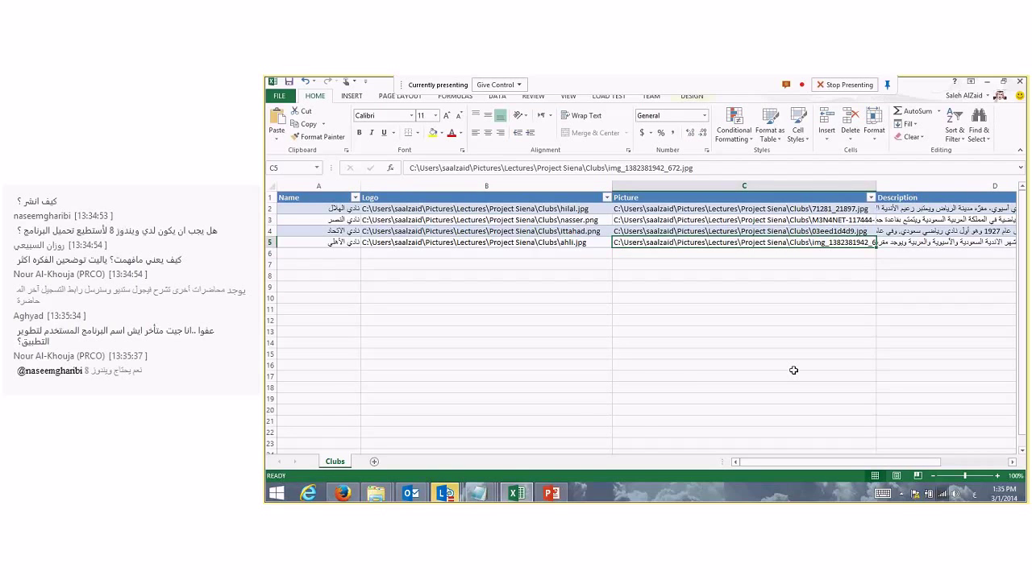
click(793, 370)
Switch to Lync's Project Siena session window and read the new chat messages.
click(445, 493)
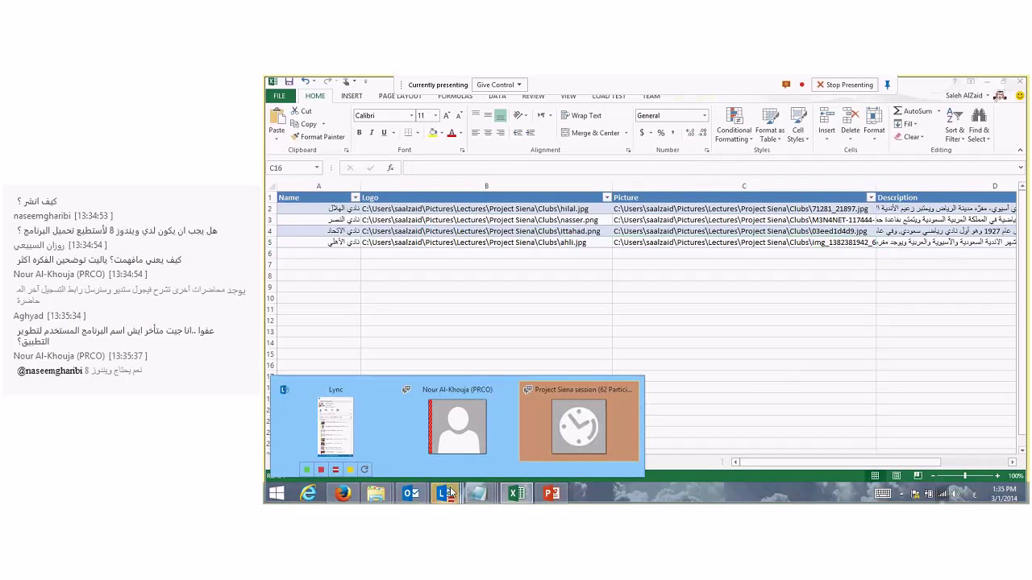
click(577, 427)
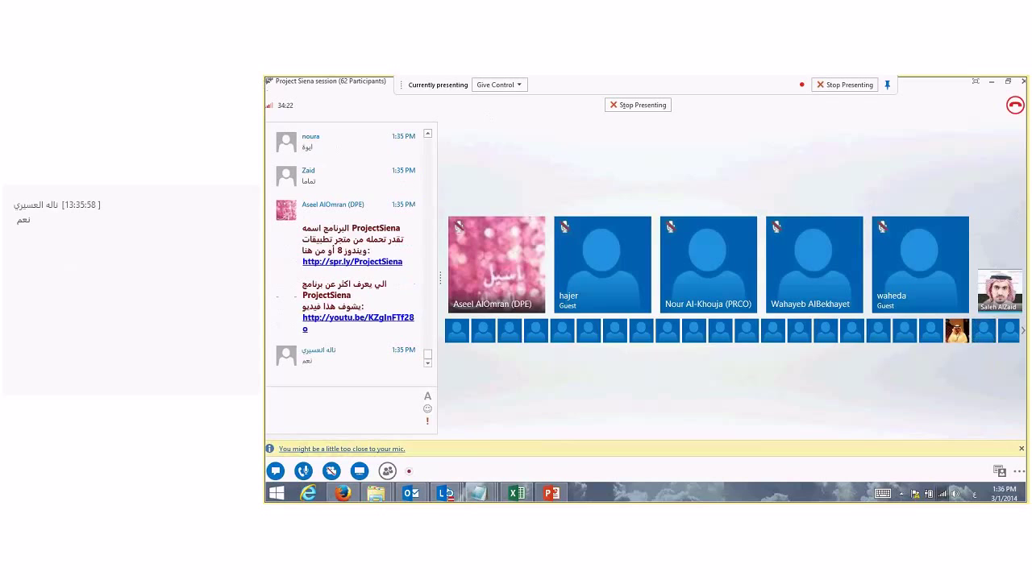
Switch to Project Siena and re-import the Clubs table from the Excel file clubs.xlsx as a data source.
mouse_move(264, 76)
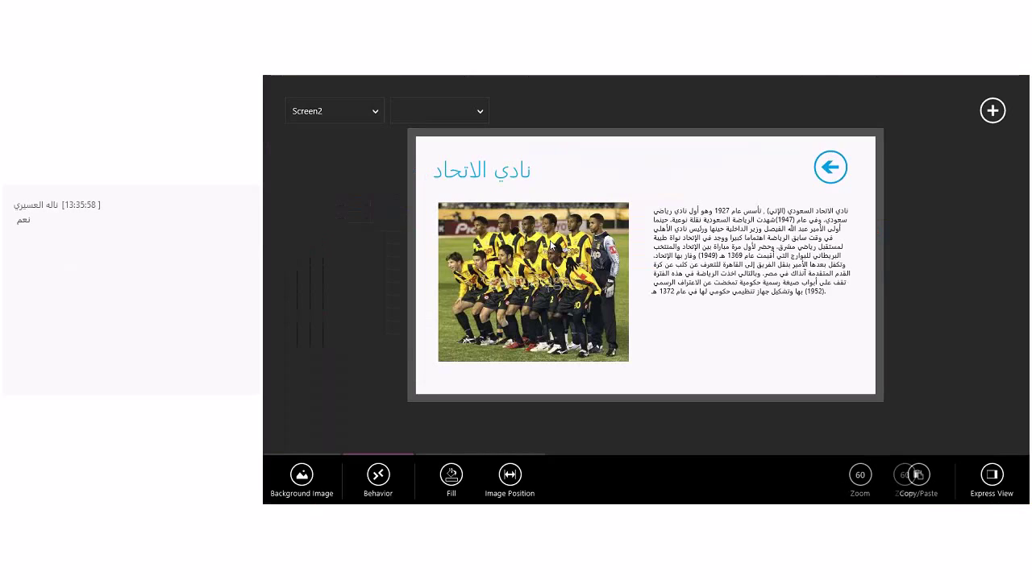
right_click(307, 126)
click(292, 104)
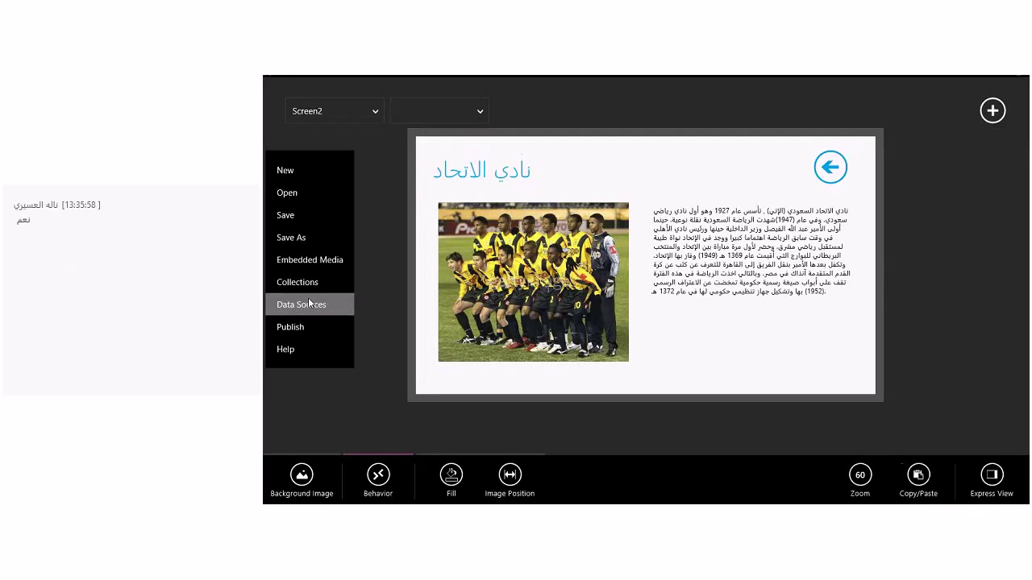
click(311, 304)
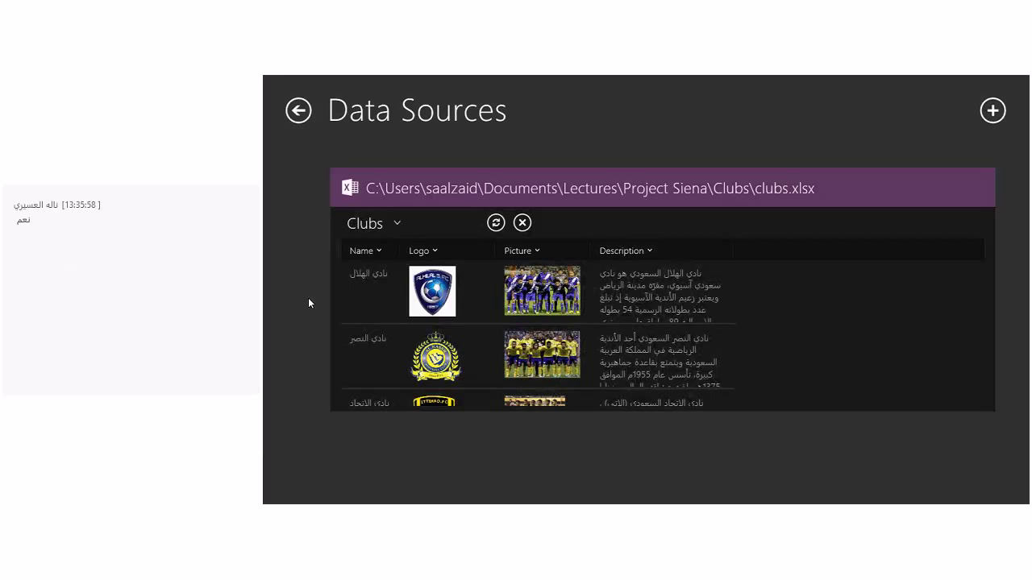
click(992, 111)
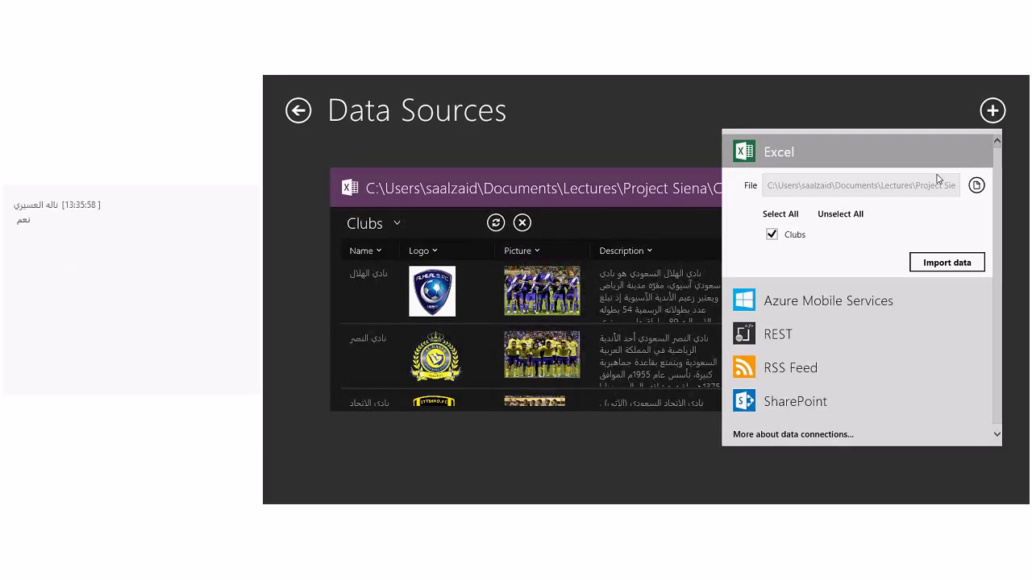
click(941, 263)
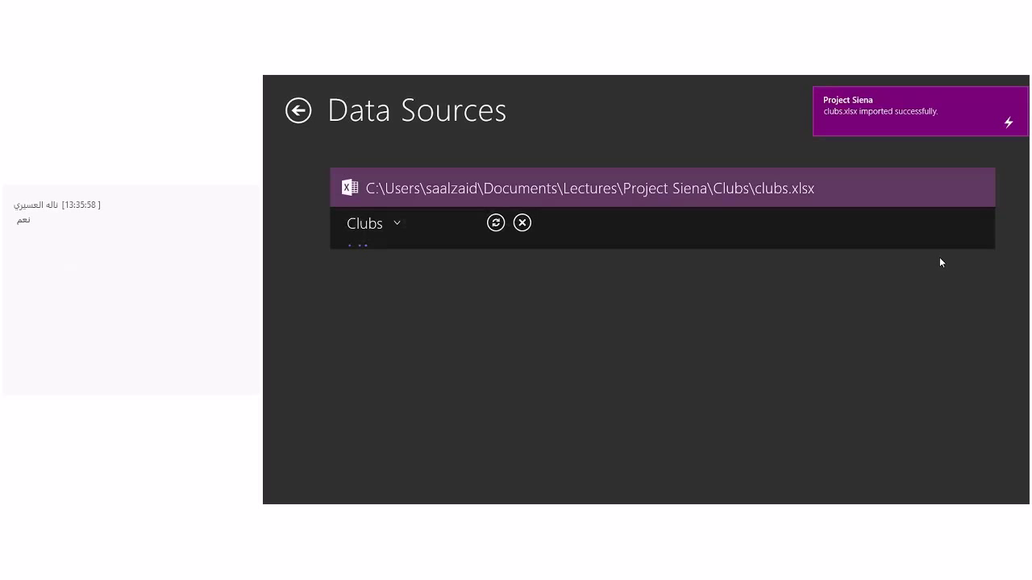
Check the imported Clubs rows for the Al-Ahli entry, and return from the data sources to the app design.
scroll(909, 279, down, 1)
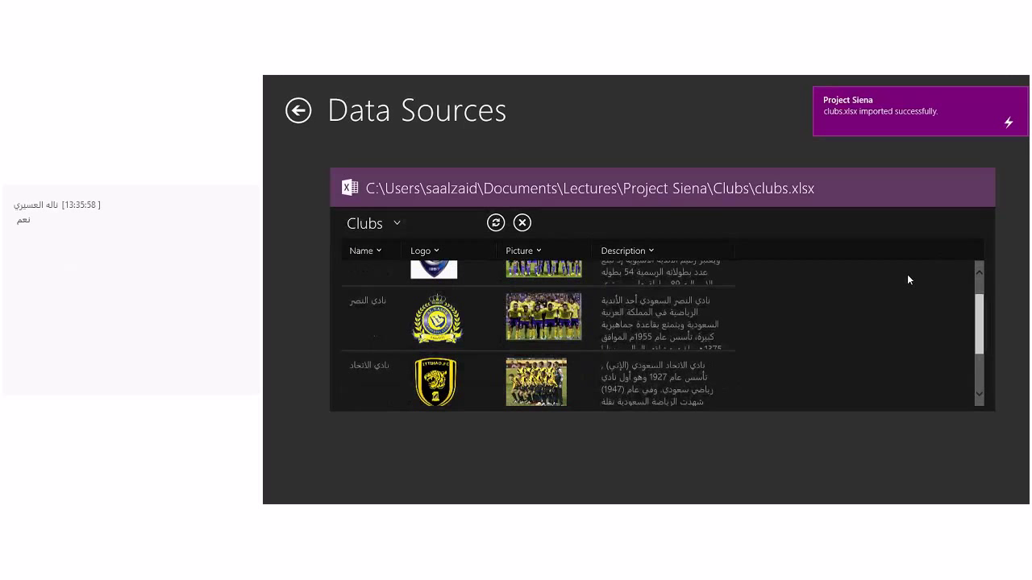
scroll(906, 279, down, 1)
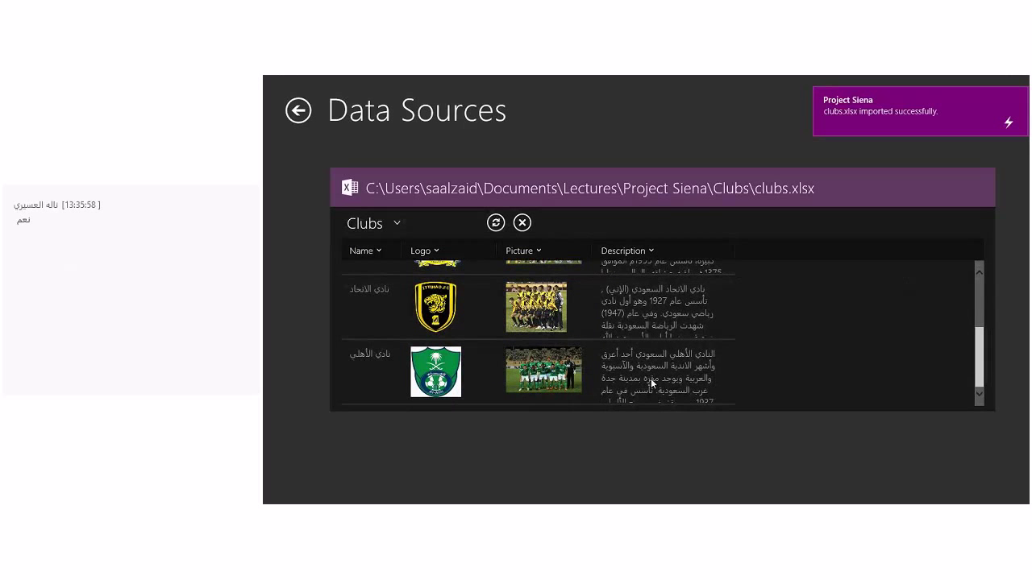
scroll(651, 384, up, 2)
scroll(651, 378, up, 1)
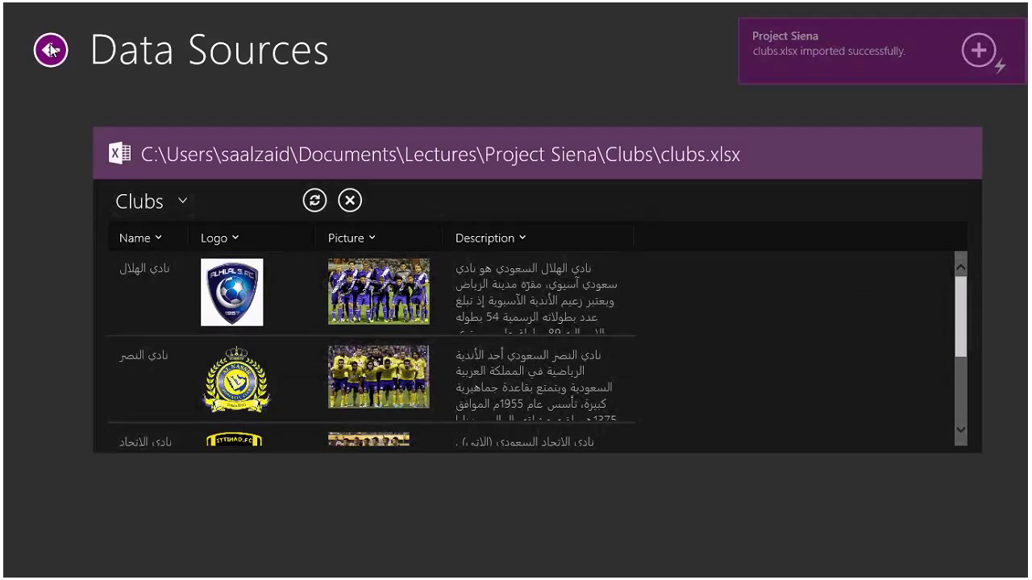
click(297, 110)
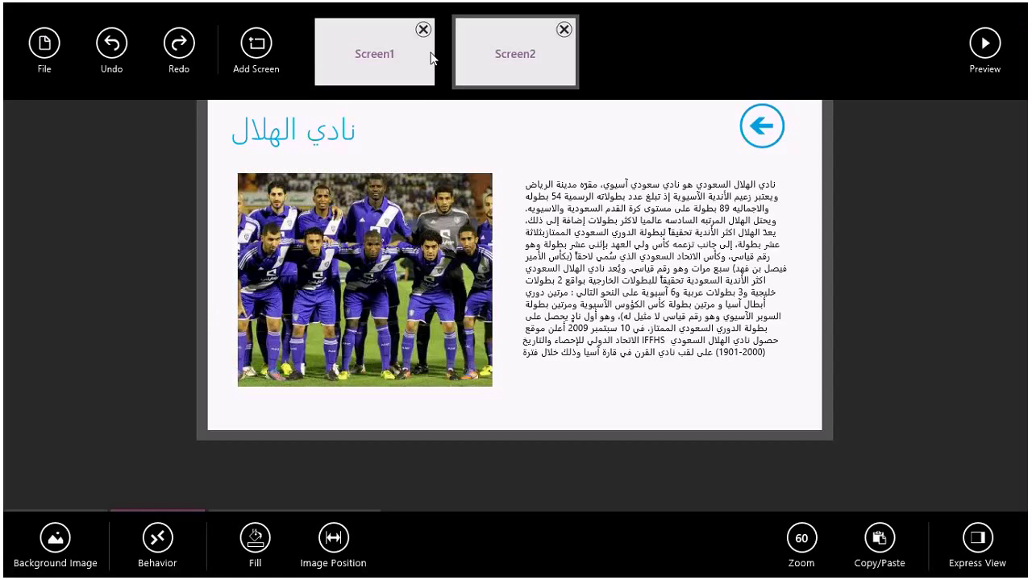
Preview the app from Screen1 and browse the clubs gallery to its Al-Ahli entry.
click(431, 58)
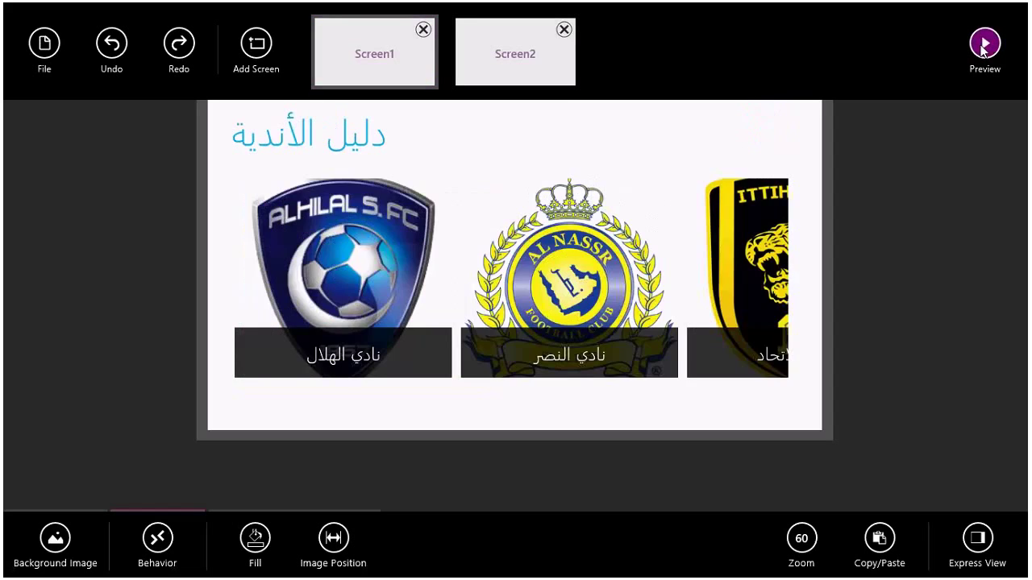
click(984, 47)
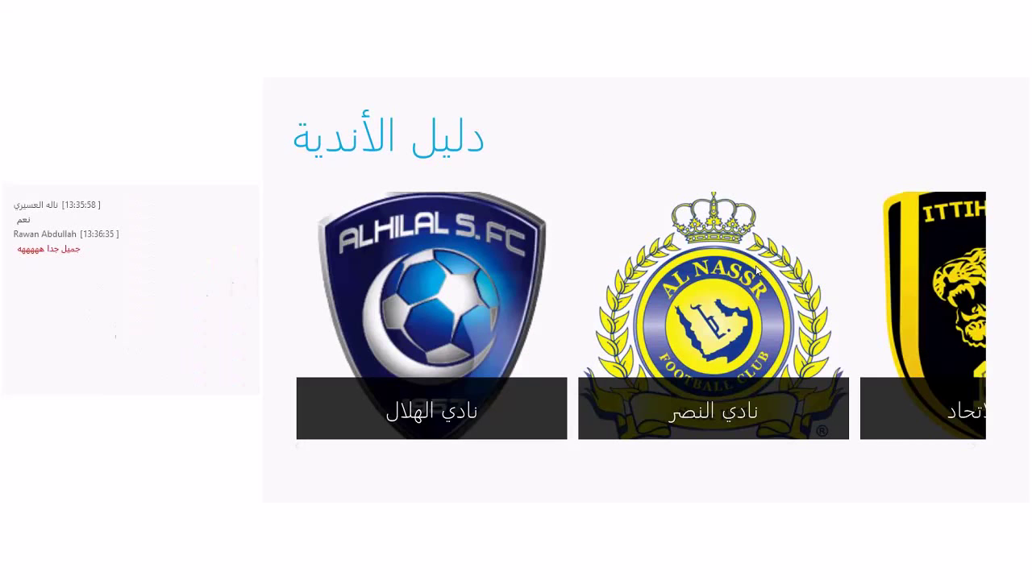
scroll(619, 288, right, 5)
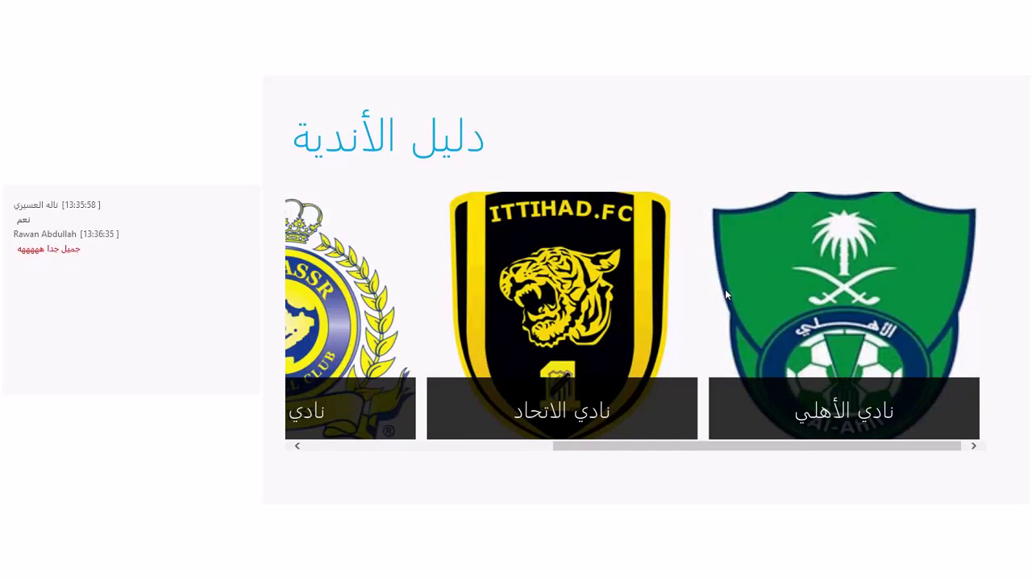
scroll(766, 296, right, 1)
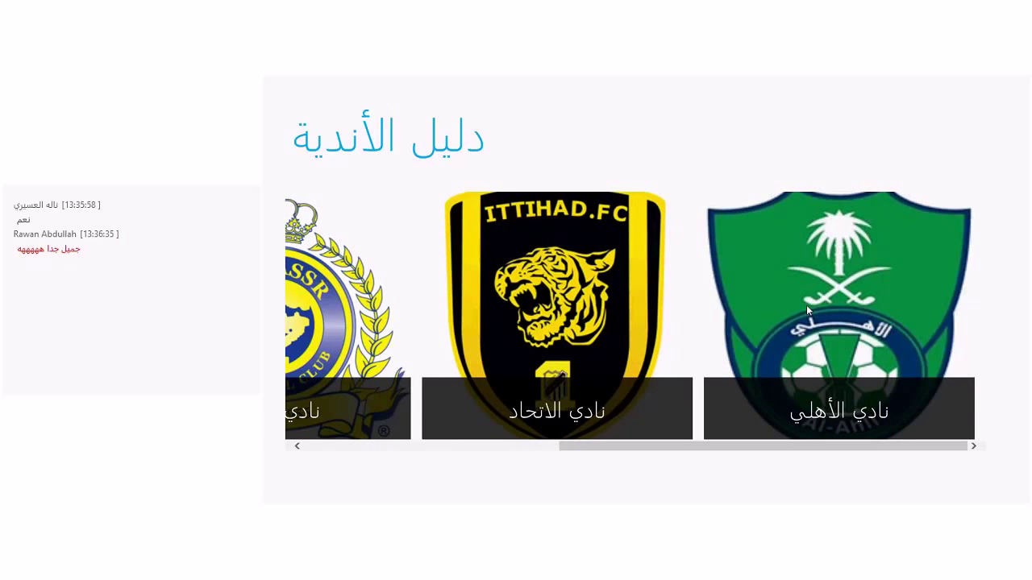
Check the Al-Ahli detail screen in the preview, go back to the clubs gallery, and return to the app design.
scroll(806, 304, left, 3)
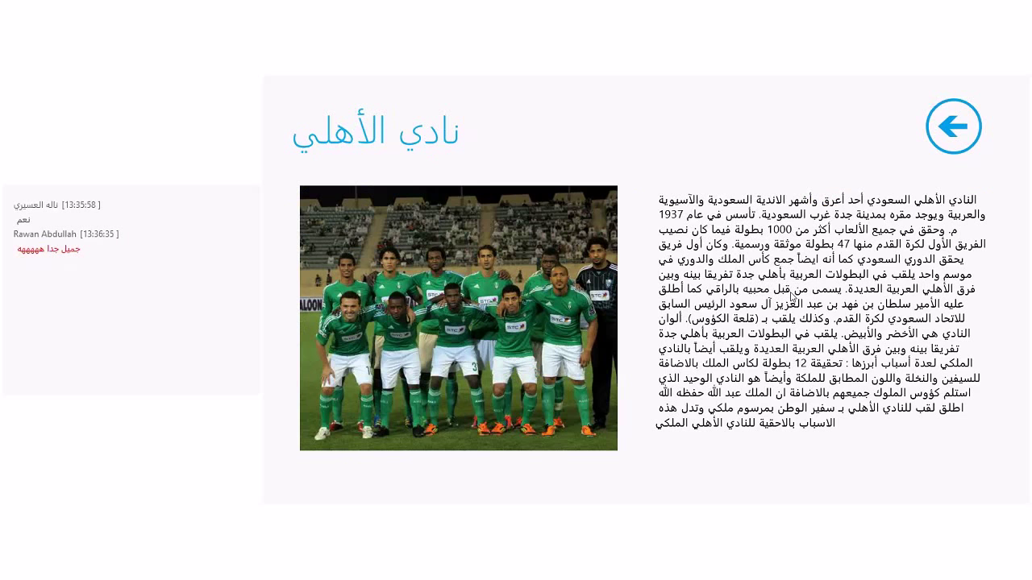
click(951, 132)
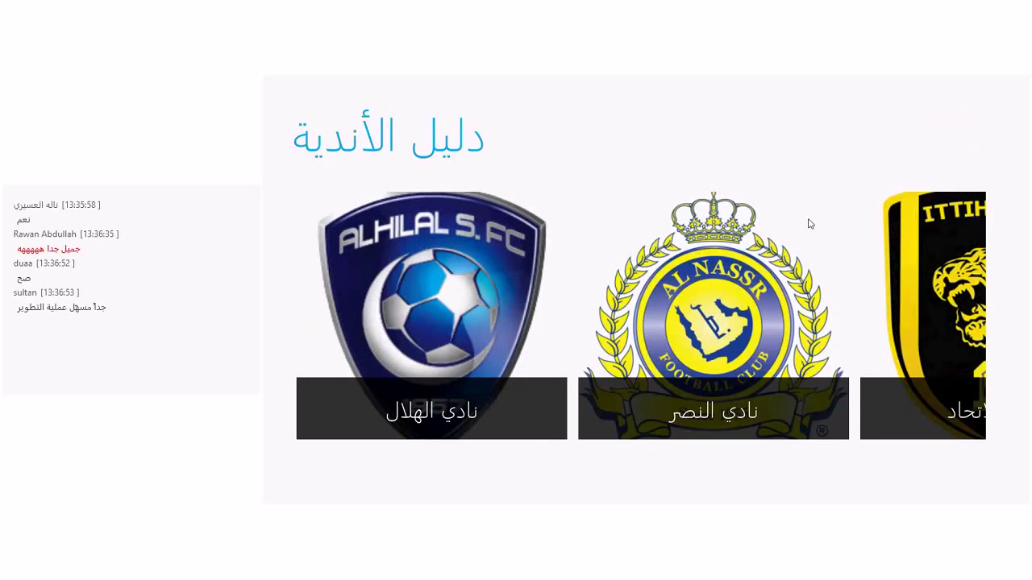
scroll(575, 317, down, 2)
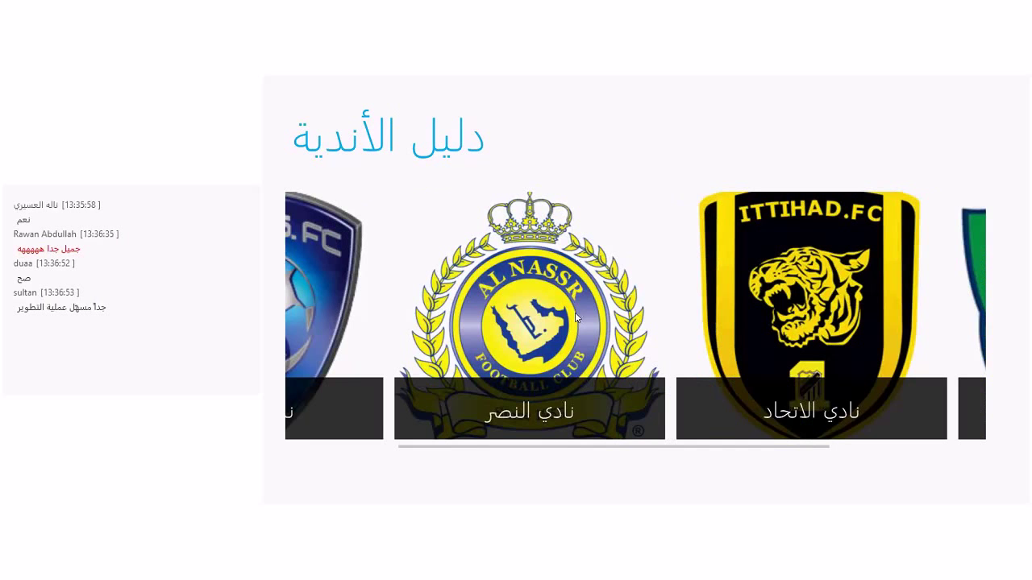
right_click(575, 317)
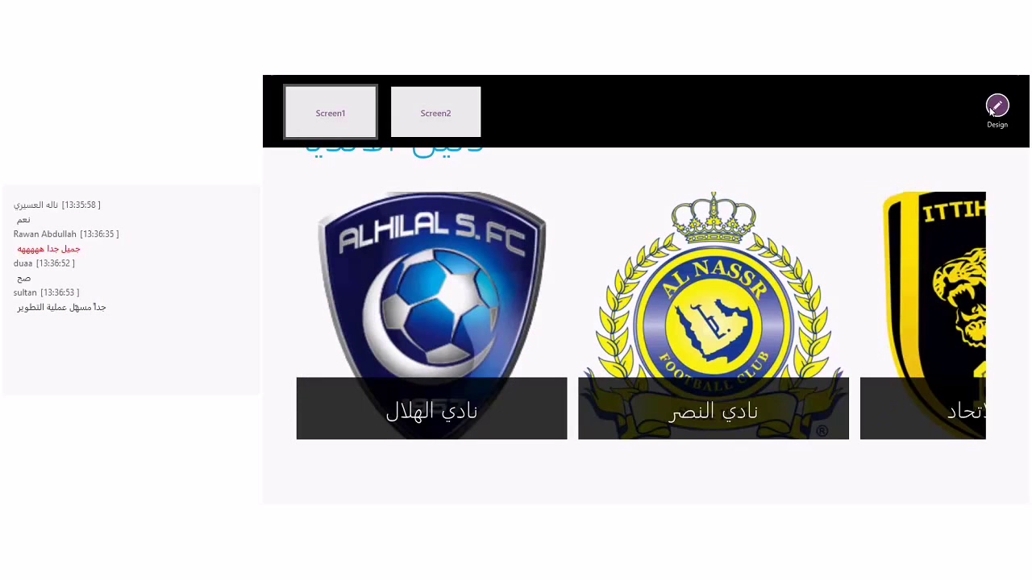
click(996, 108)
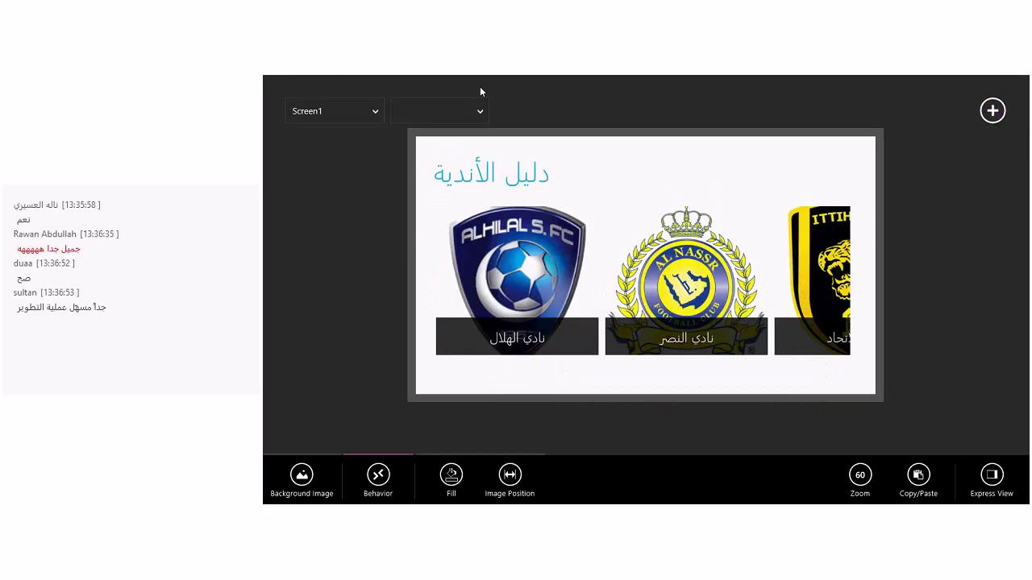
Switch to the Excel workbook on the desktop, review its Clubs table, and put the workbook away again.
click(266, 81)
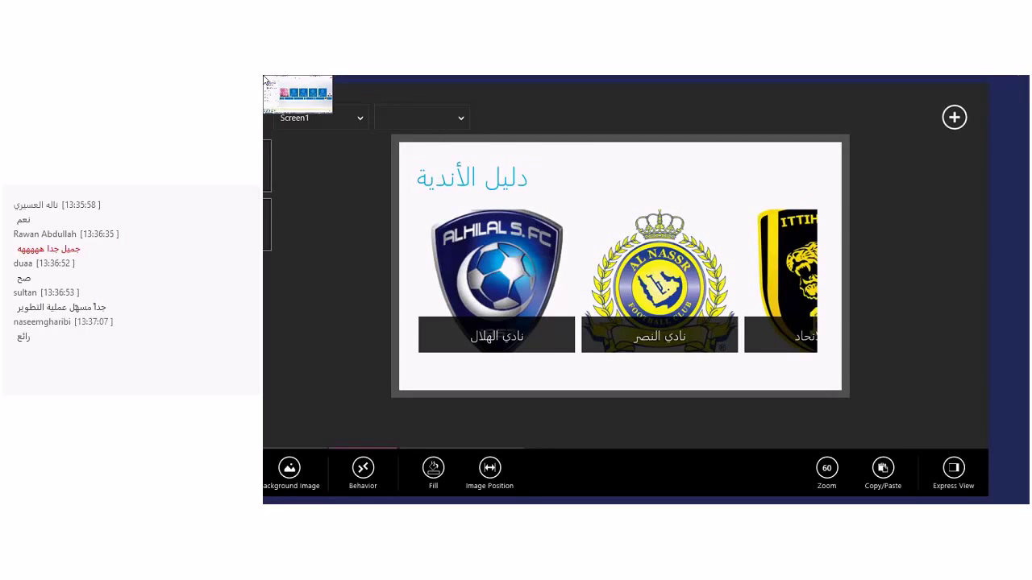
click(266, 80)
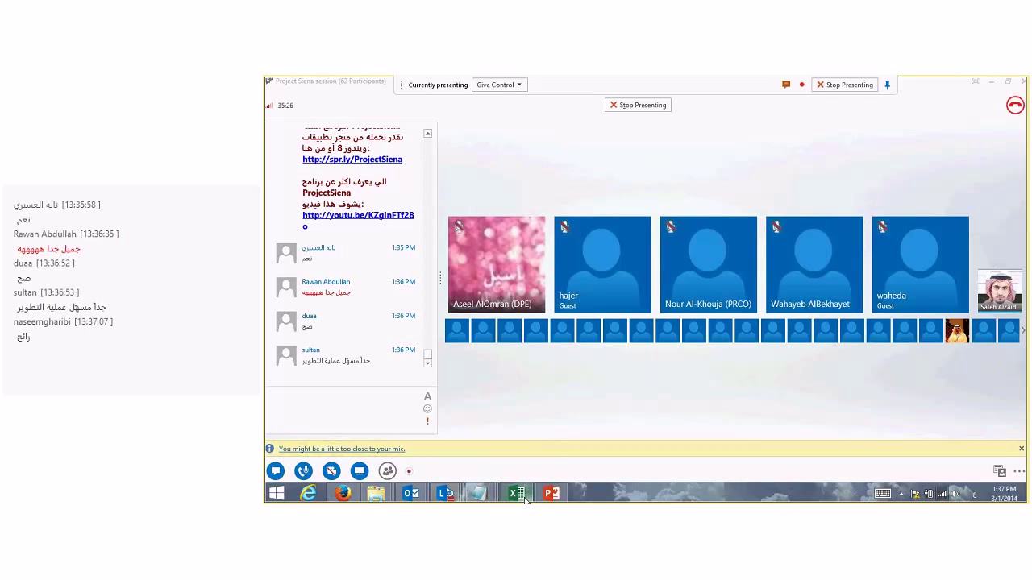
click(517, 494)
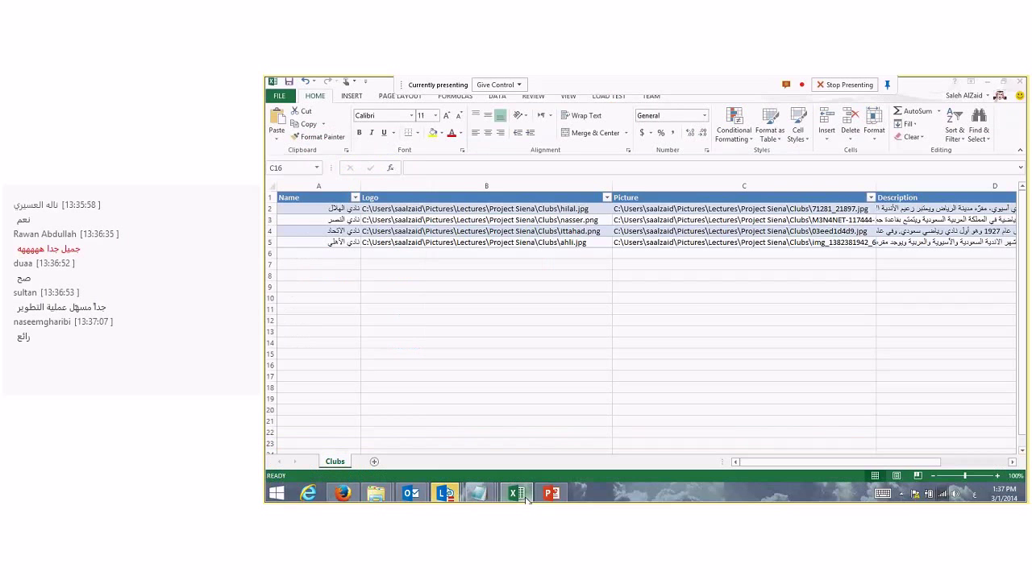
click(525, 499)
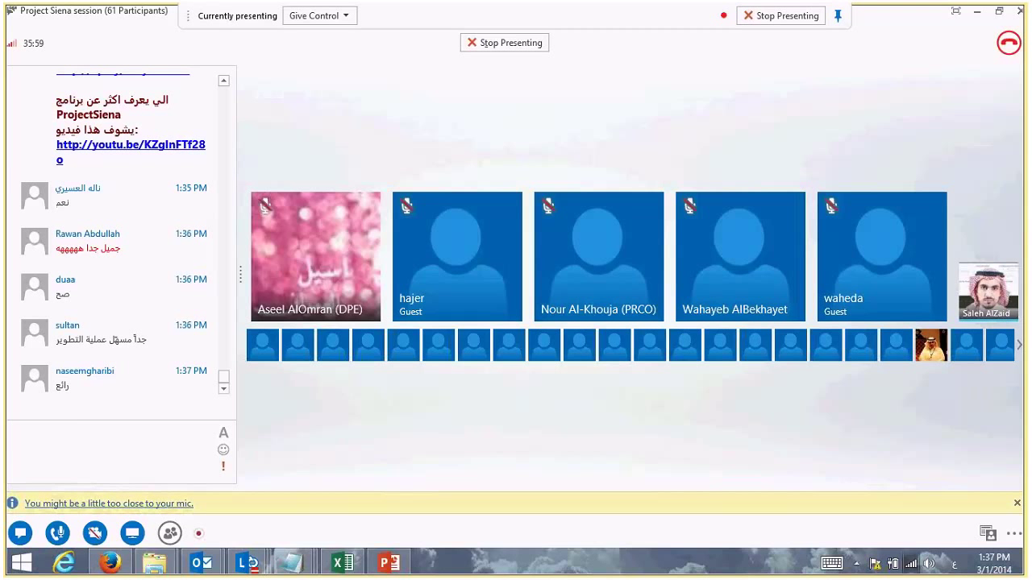
Switch back to Project Siena, open the app's publish settings, and set the display name to Saudi Clubs.
key(super+Tab)
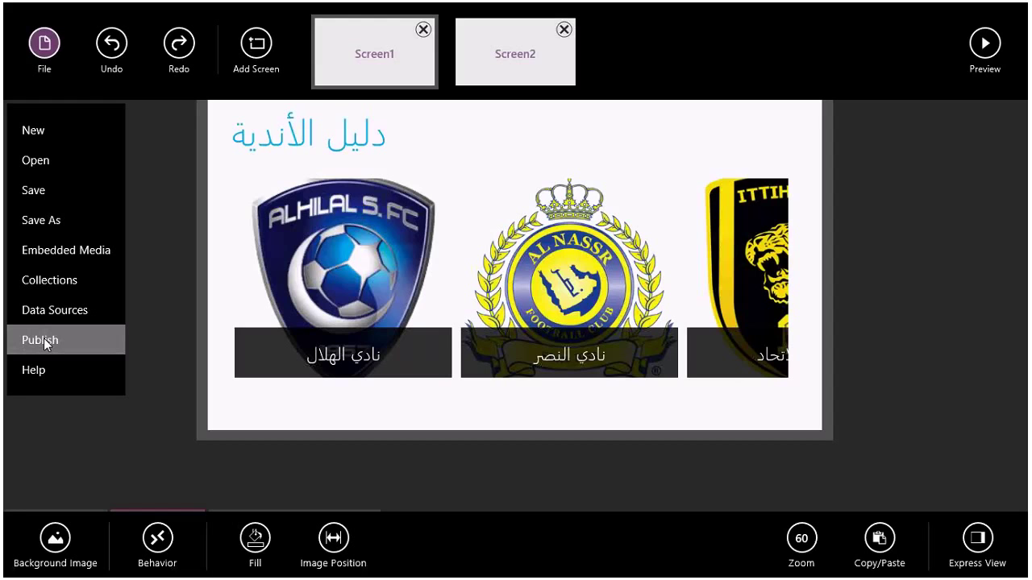
click(44, 337)
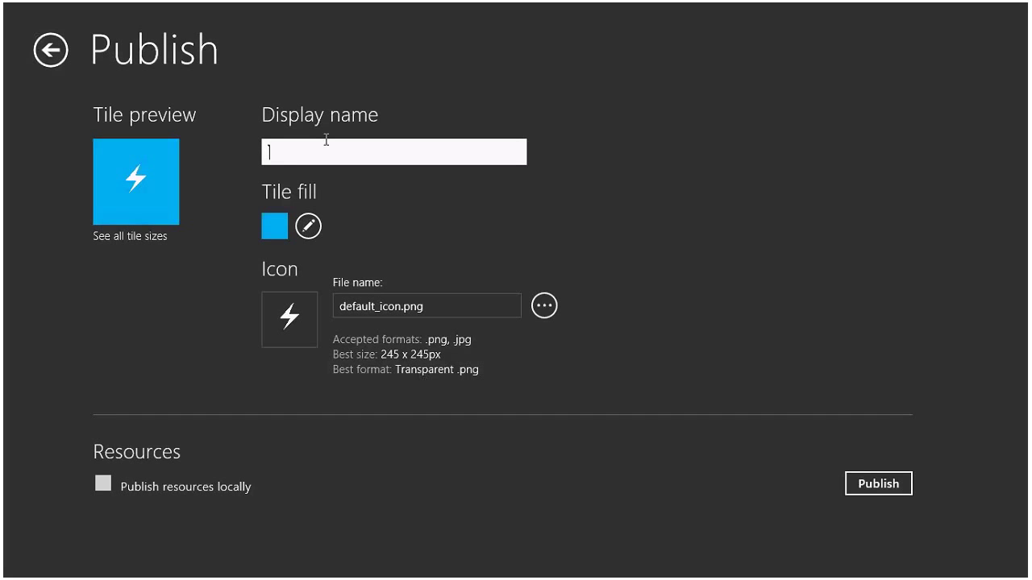
text(c)
key(BackSpace)
text(Saudi Clubs)
Set the tile fill to light green and enable publishing resources locally.
click(311, 230)
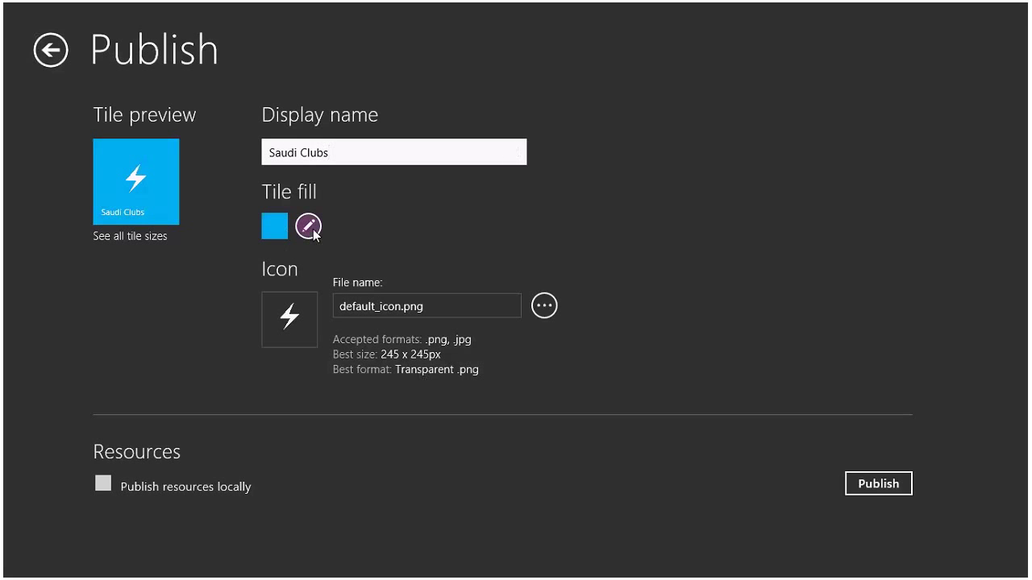
click(373, 230)
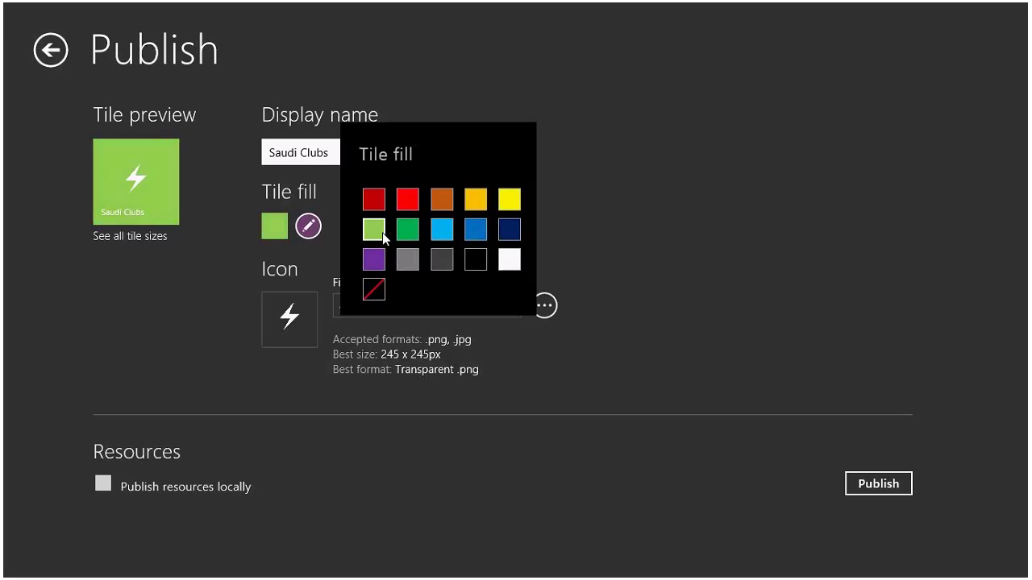
click(195, 267)
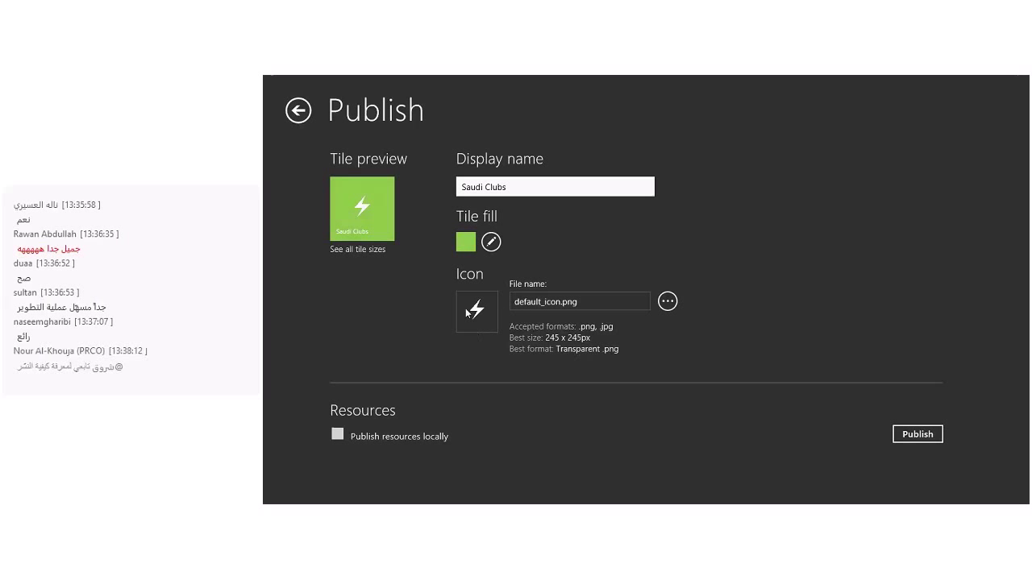
click(340, 439)
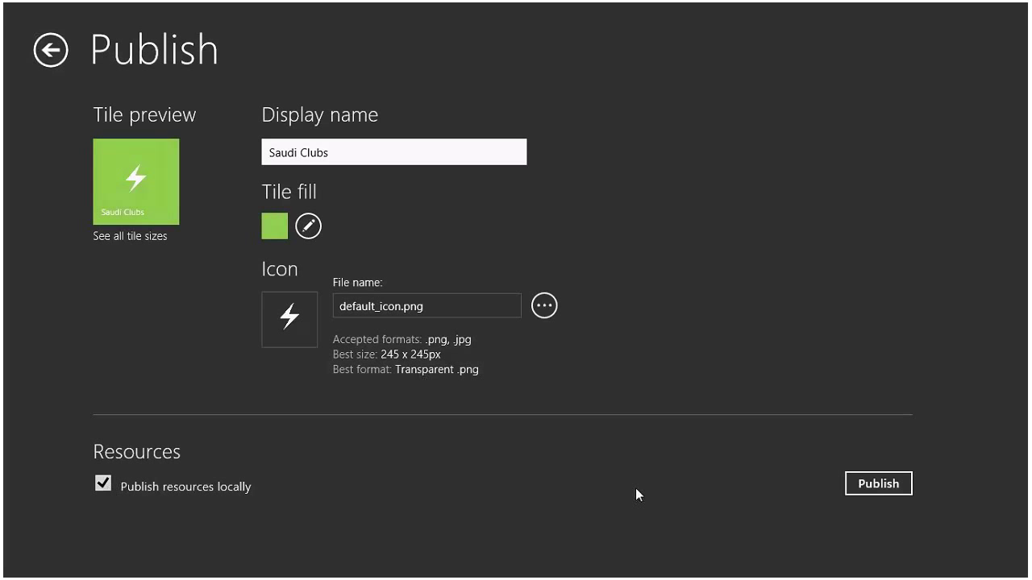
Publish the Saudi Clubs app with the Project Siena folder, one level above Clubs, as the destination.
click(875, 486)
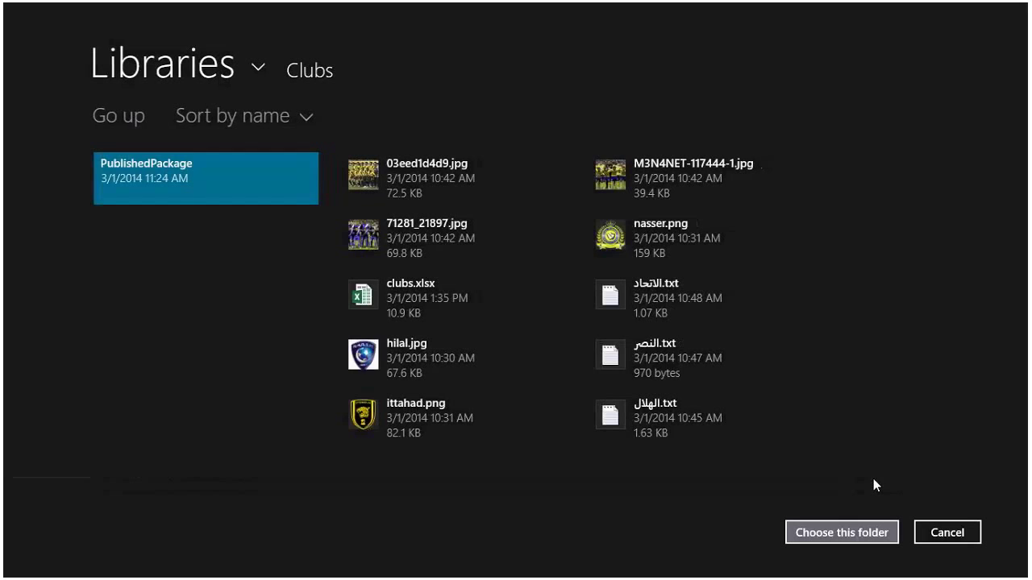
click(115, 120)
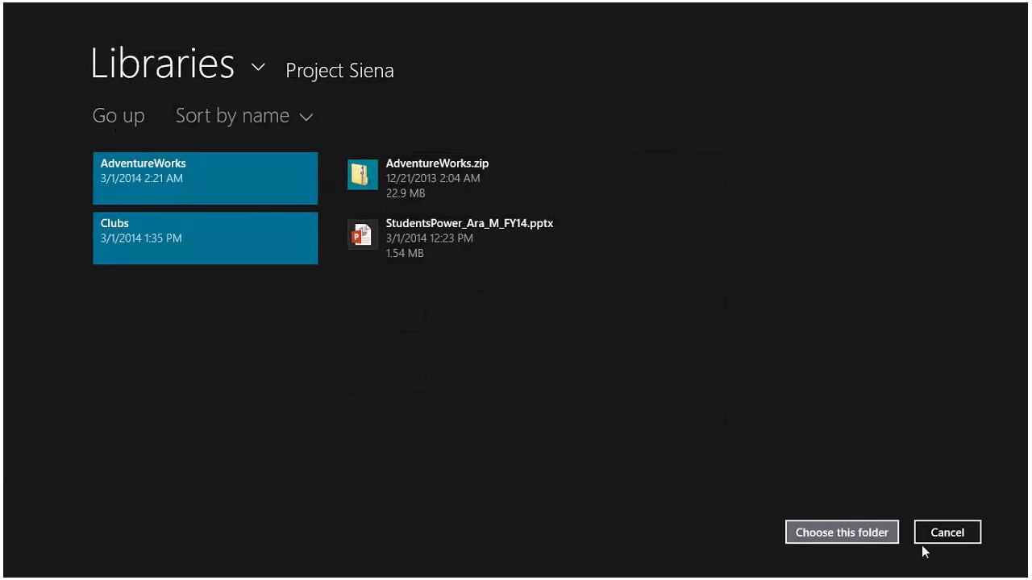
click(875, 536)
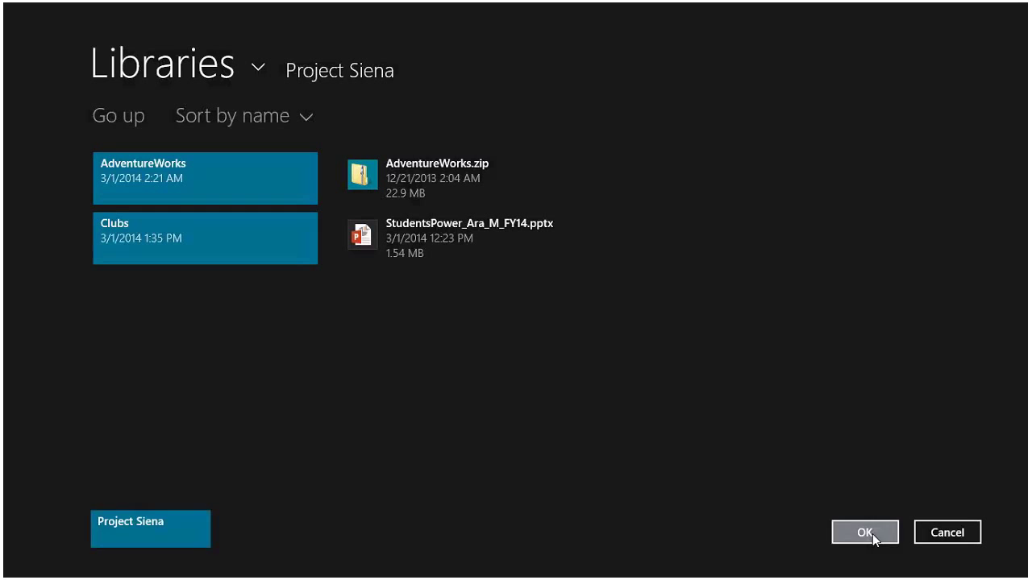
click(168, 528)
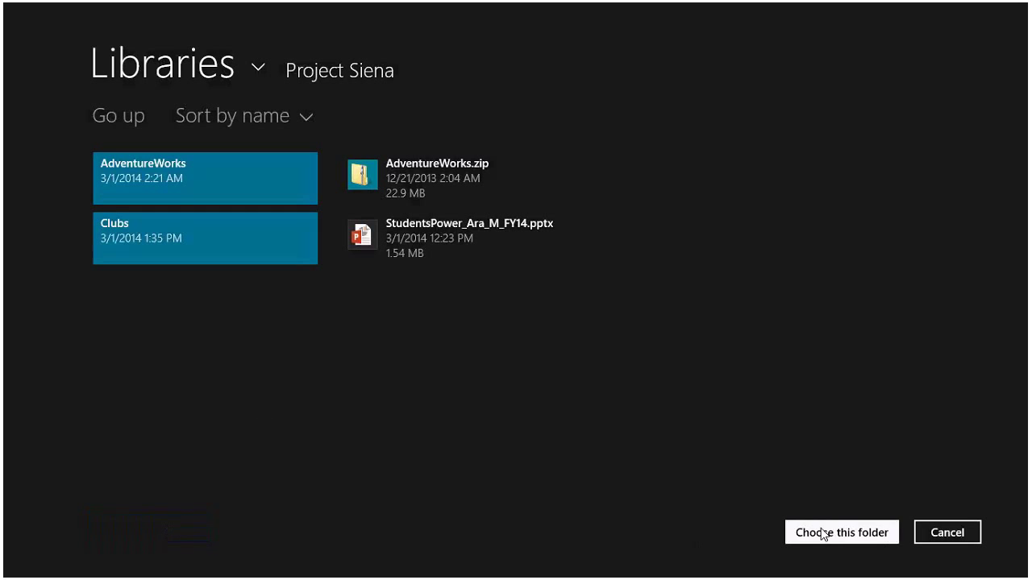
click(866, 540)
click(865, 534)
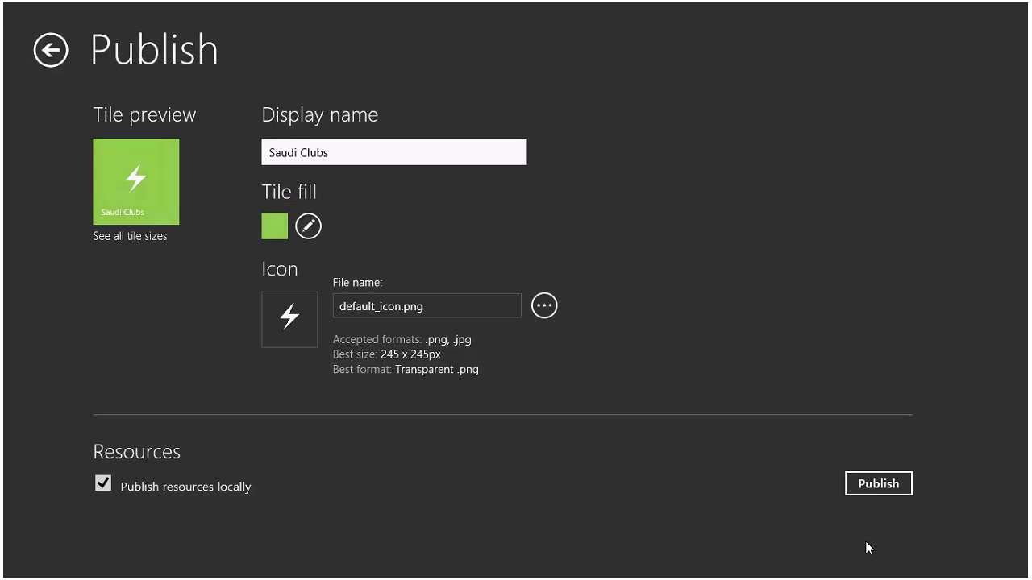
click(855, 485)
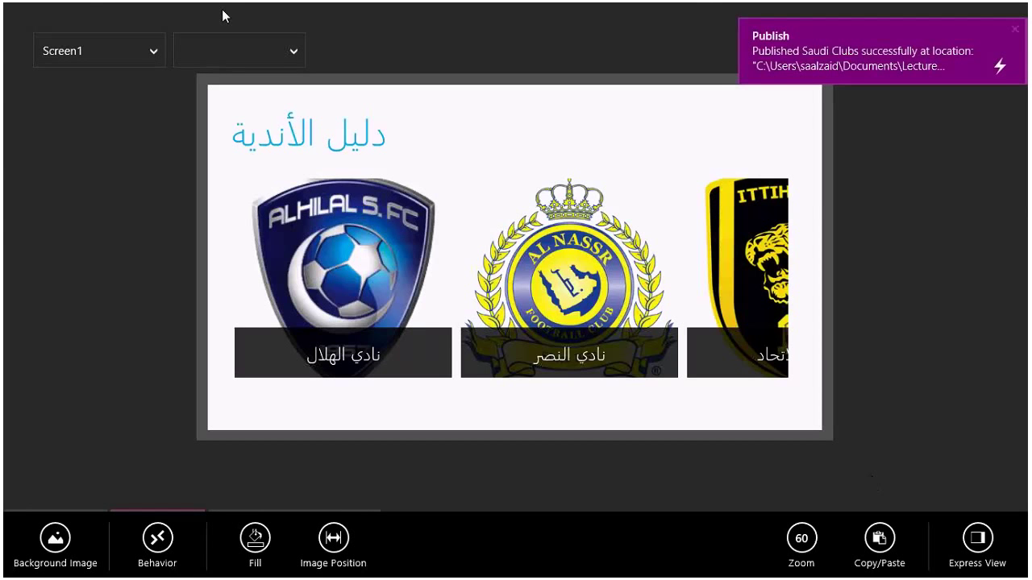
Switch to the Project Siena folder in File Explorer, open PublishedPackage, and run InstallApp.exe.
mouse_move(5, 6)
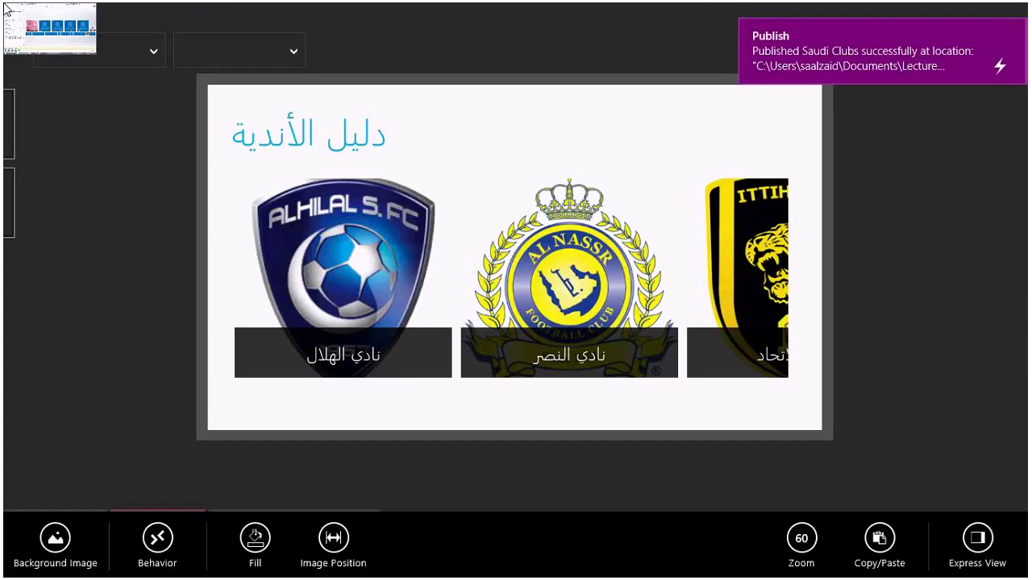
click(7, 9)
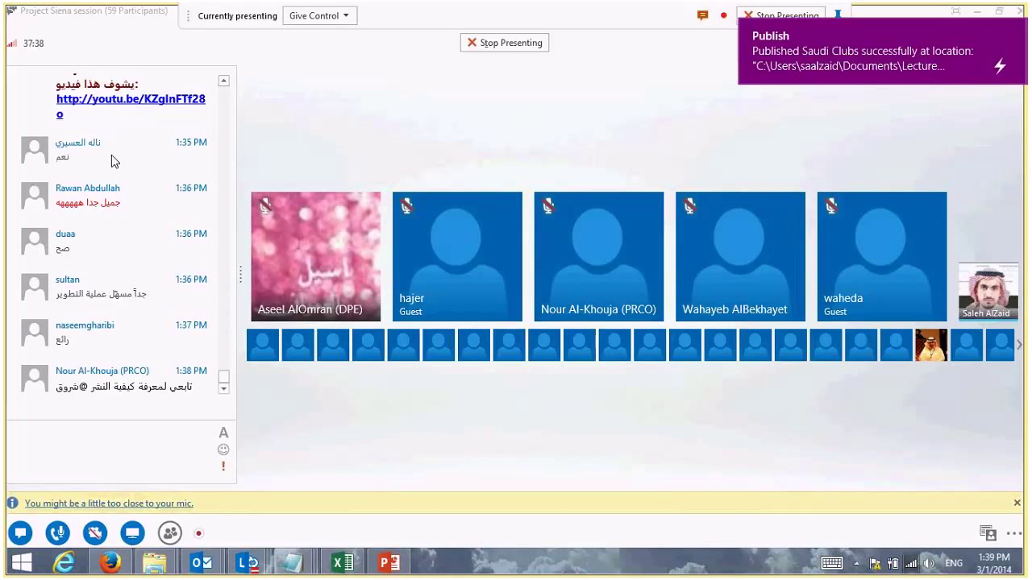
click(161, 566)
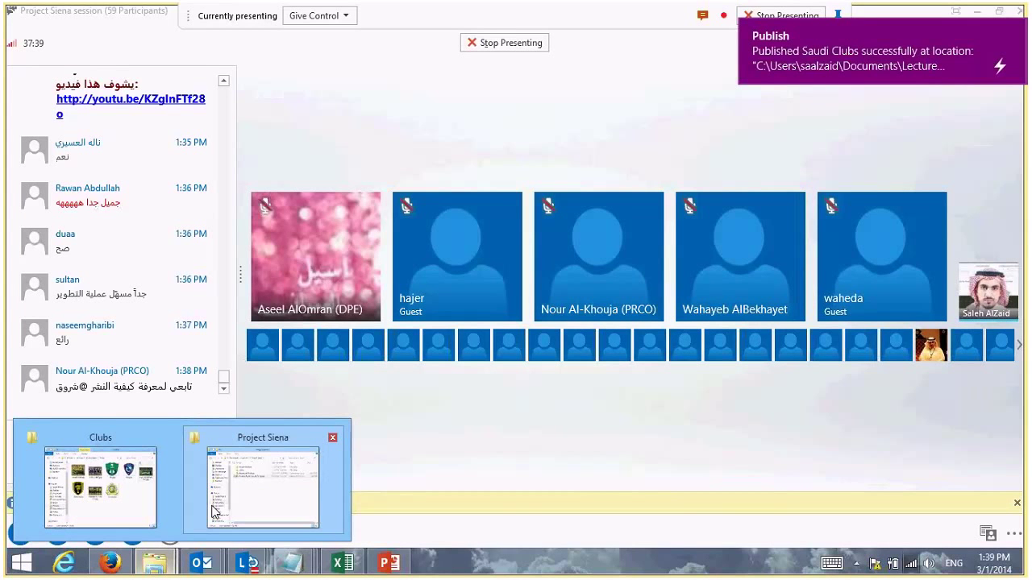
mouse_move(215, 513)
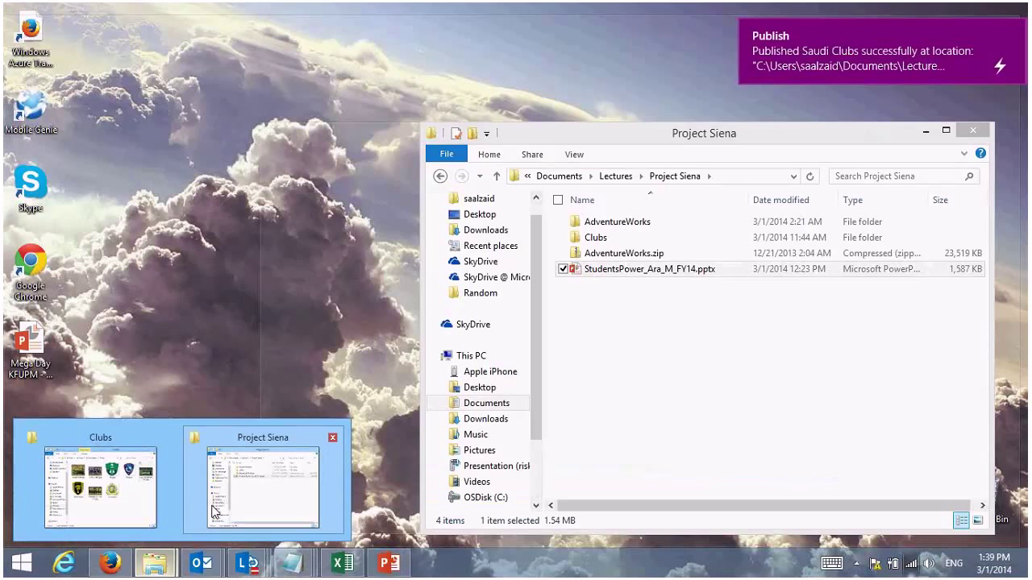
click(215, 512)
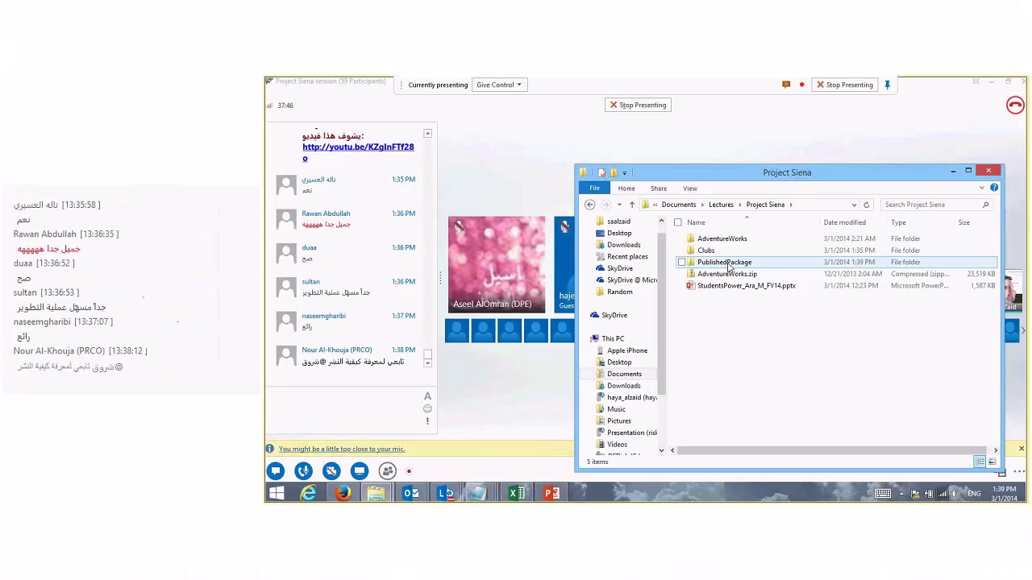
double_click(622, 254)
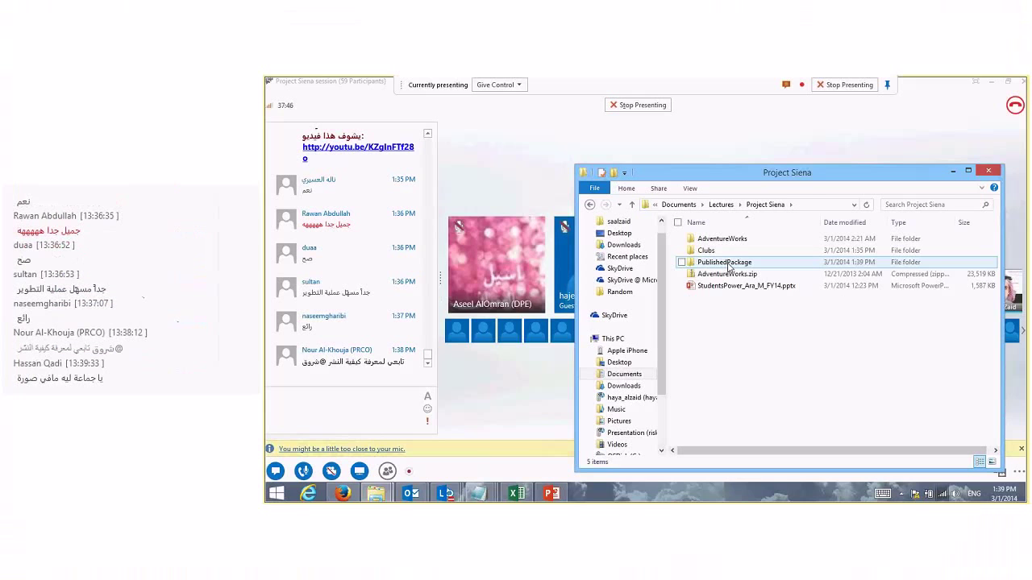
click(724, 252)
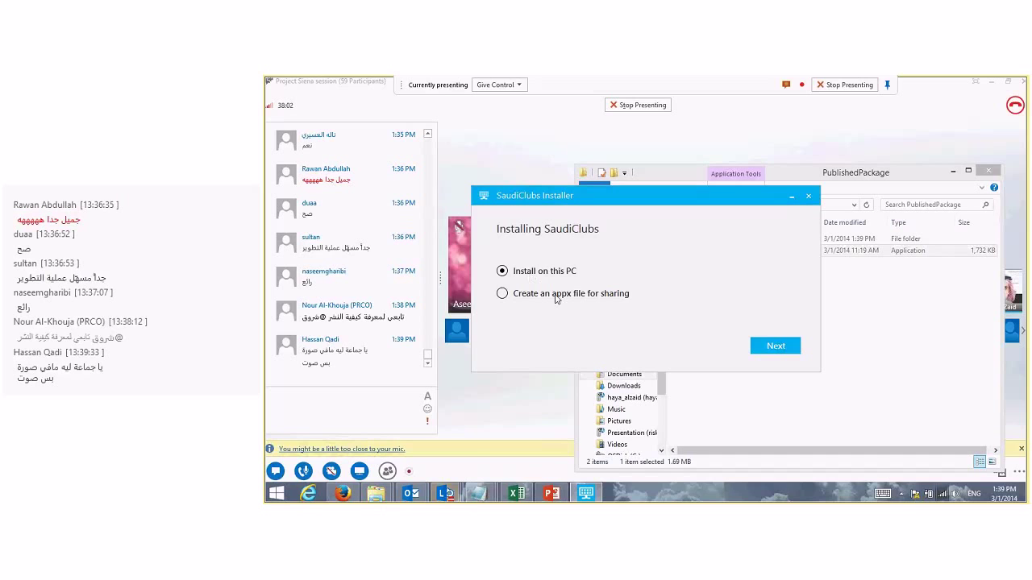
Install SaudiClubs on this PC rather than creating an appx file for sharing, and close the installer.
click(555, 295)
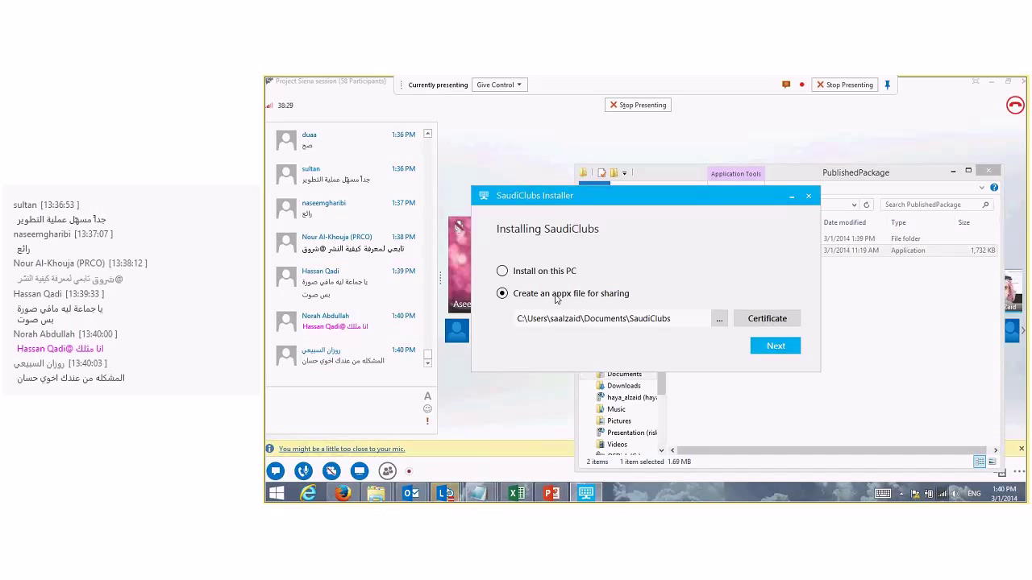
click(533, 274)
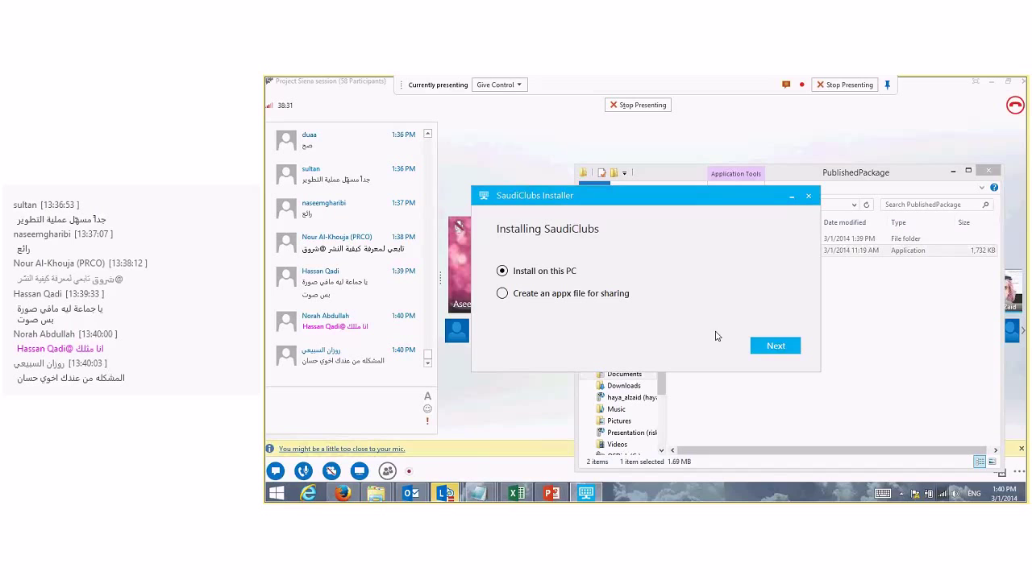
click(781, 347)
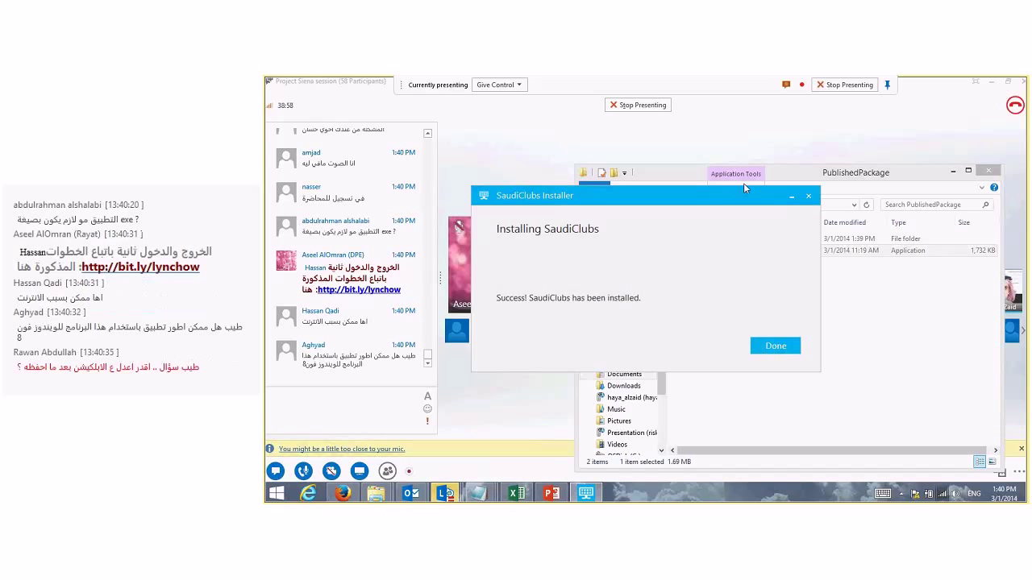
drag(712, 189, 752, 272)
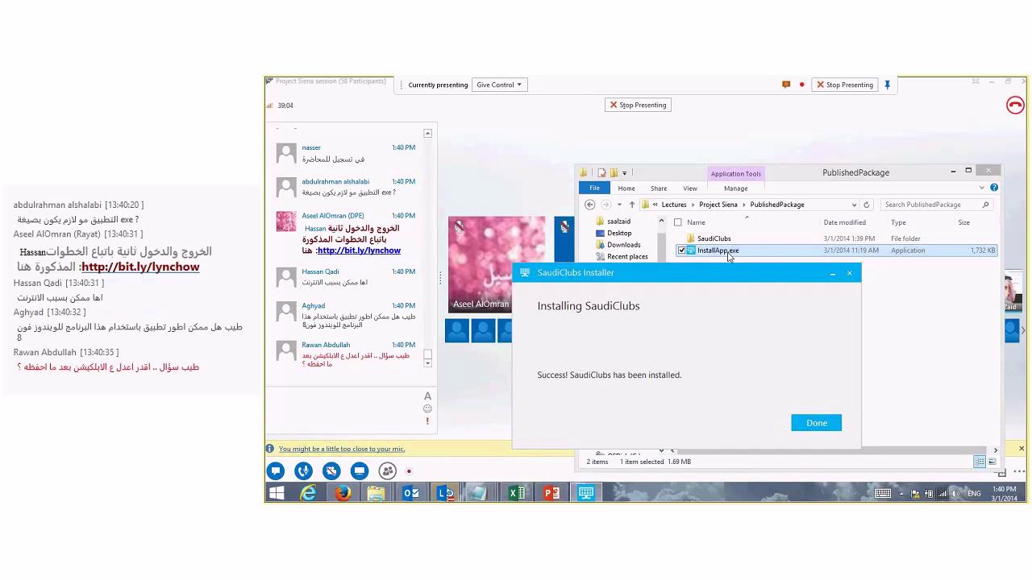
drag(701, 278, 667, 186)
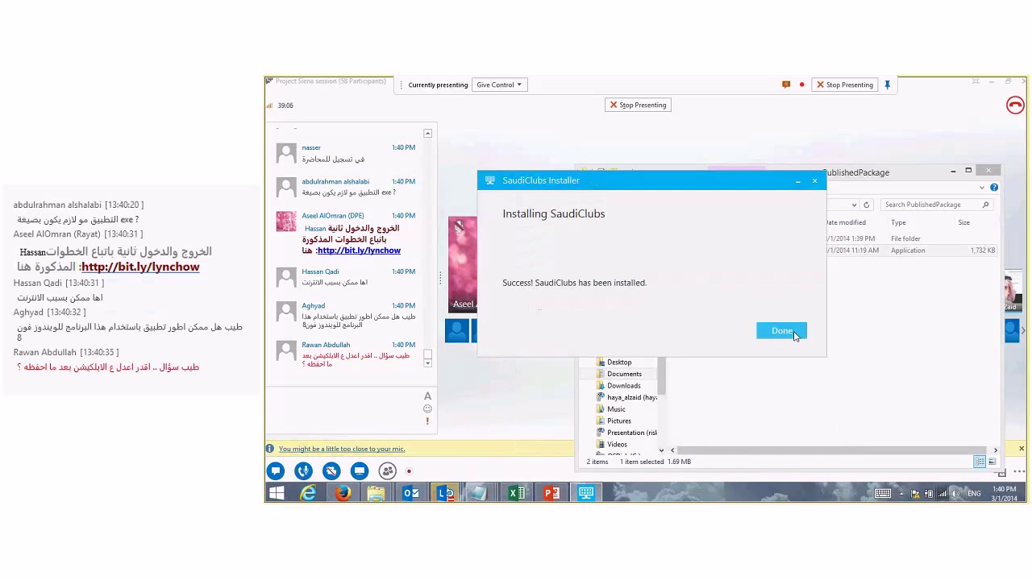
click(795, 335)
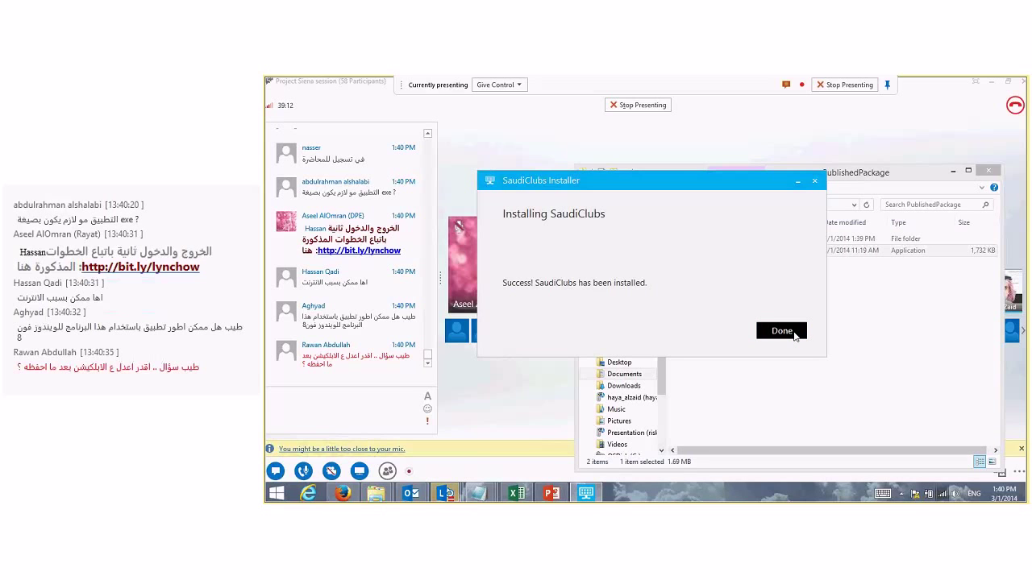
Go to the Start screen and launch the installed SaudiClubs app.
mouse_move(1028, 75)
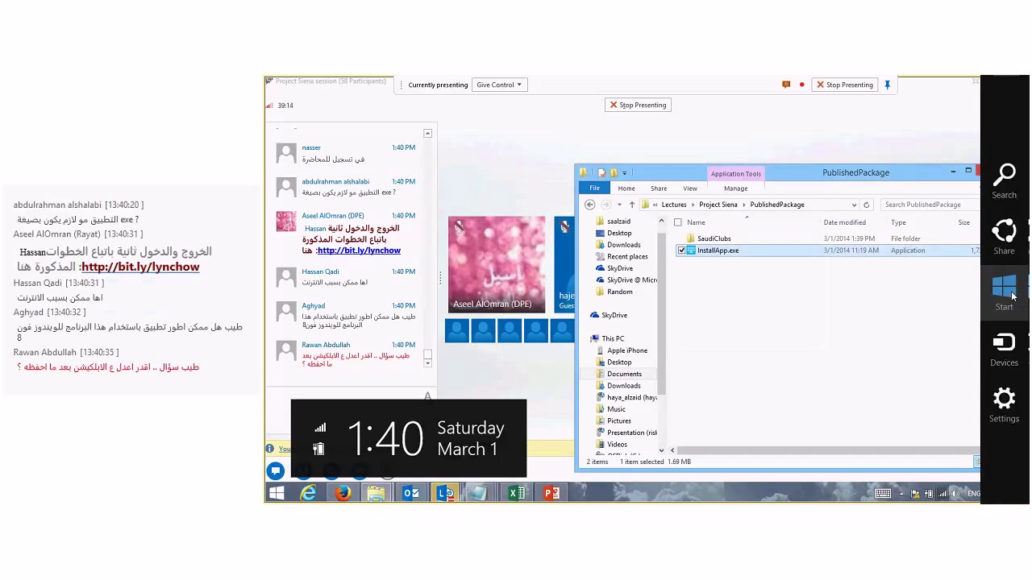
click(1012, 297)
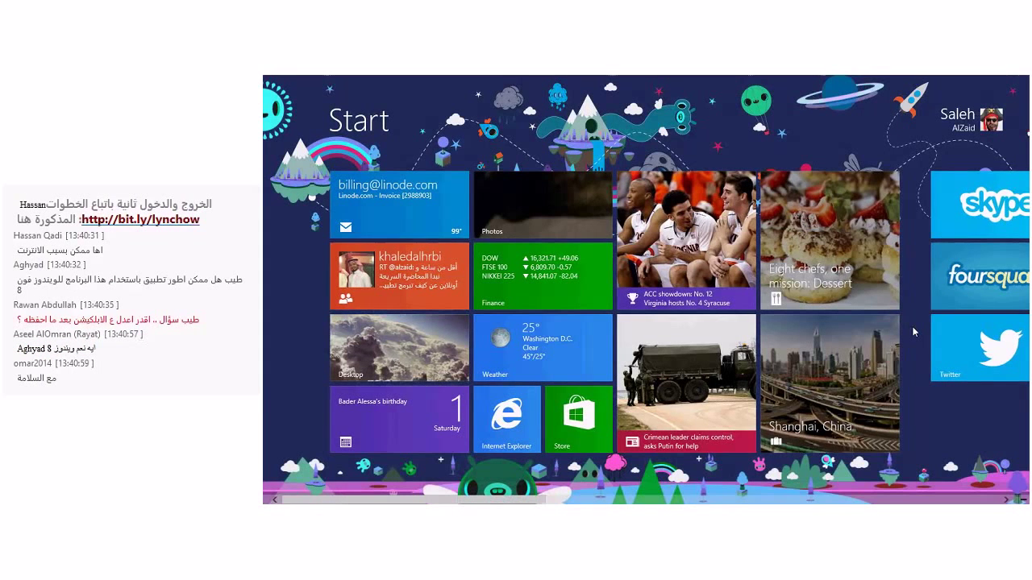
click(498, 375)
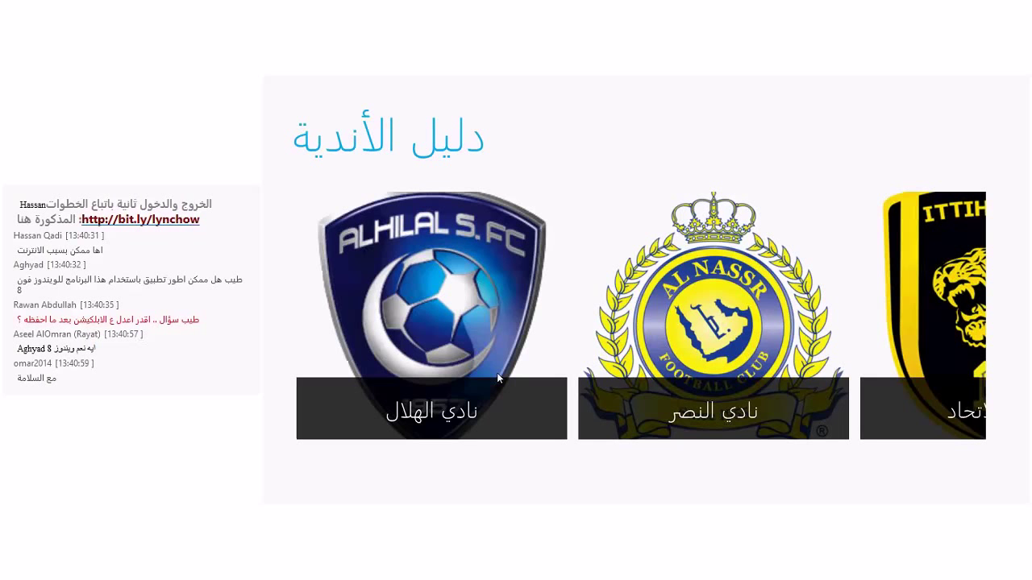
Test SaudiClubs by browsing the clubs gallery, opening the نادي الهلال details and returning, and close the app.
scroll(496, 373, down, 1)
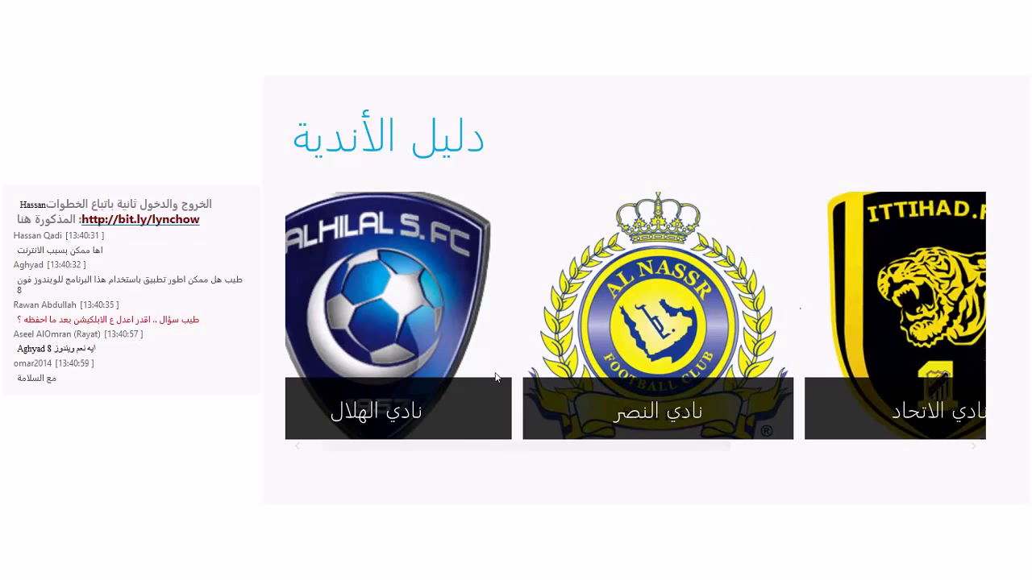
scroll(497, 375, down, 5)
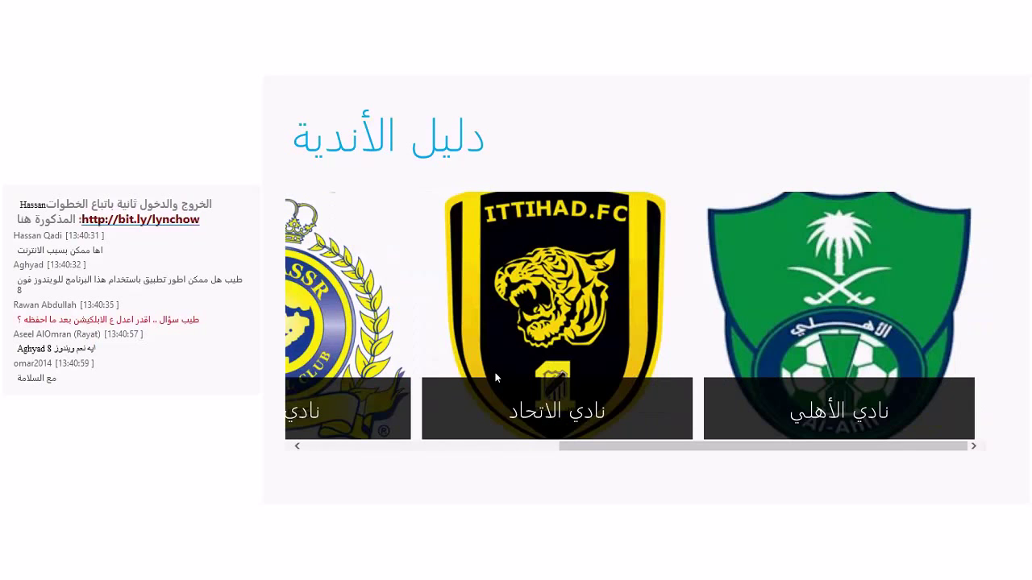
scroll(496, 377, up, 6)
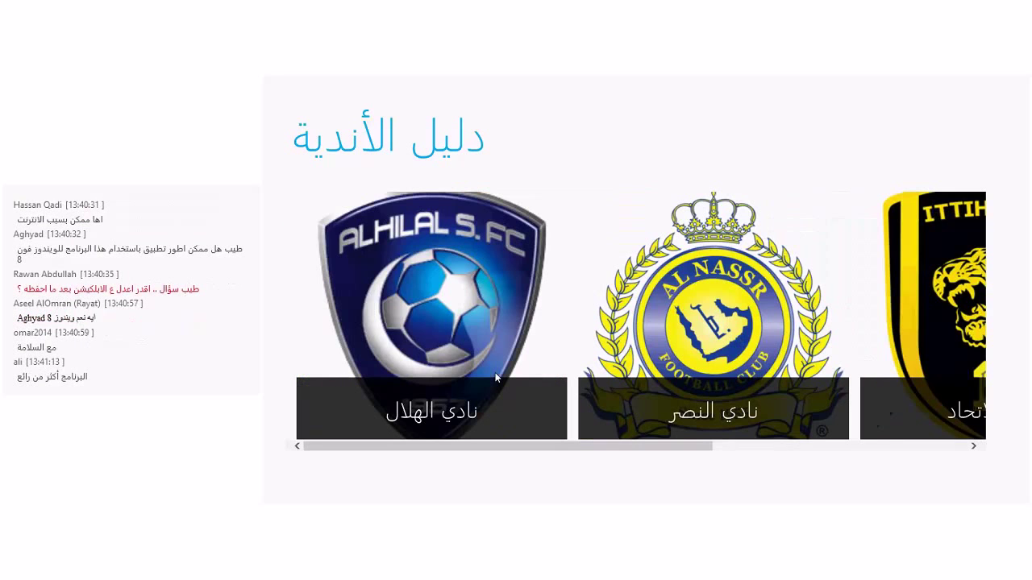
click(496, 377)
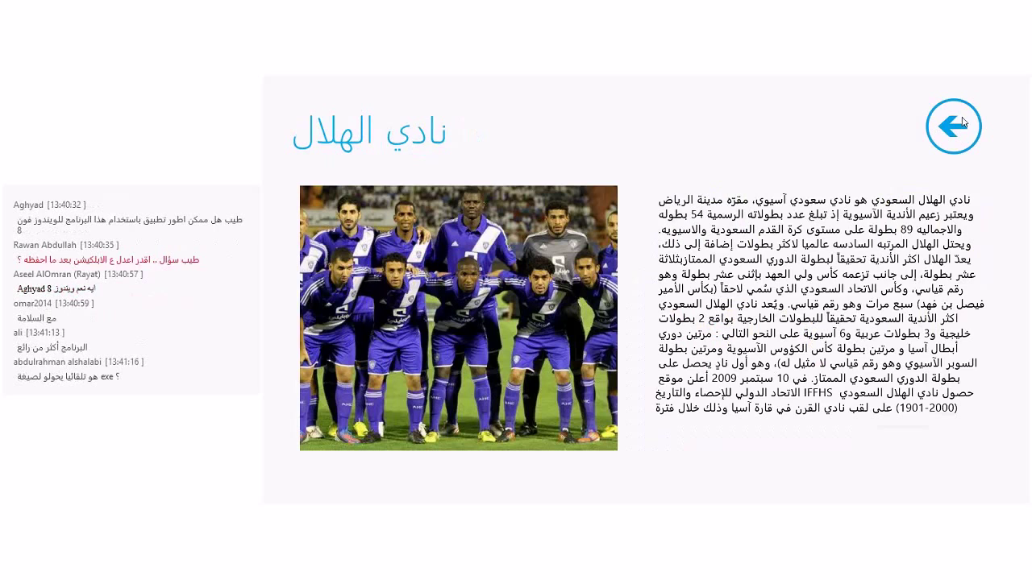
click(959, 127)
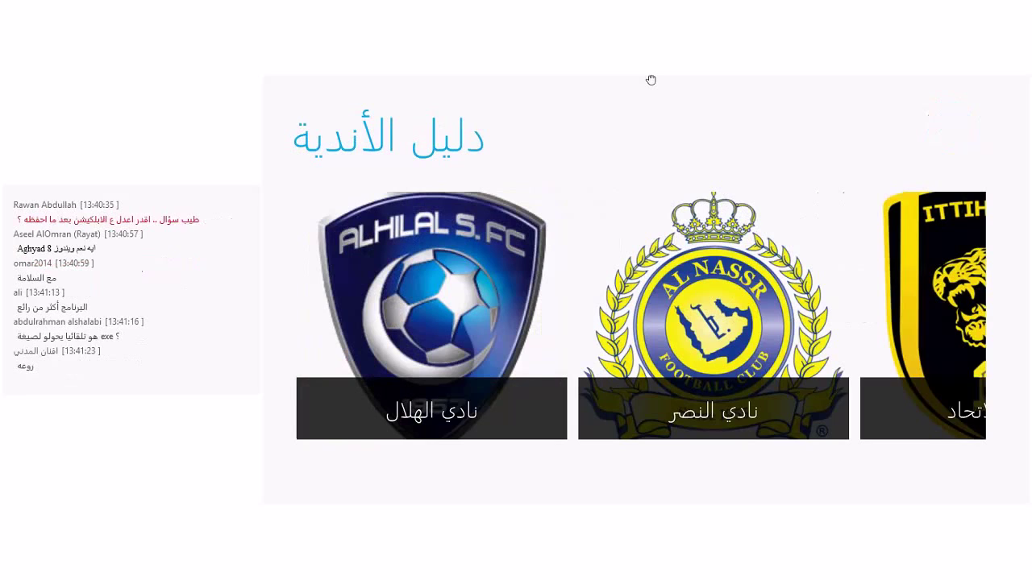
key(alt+F4)
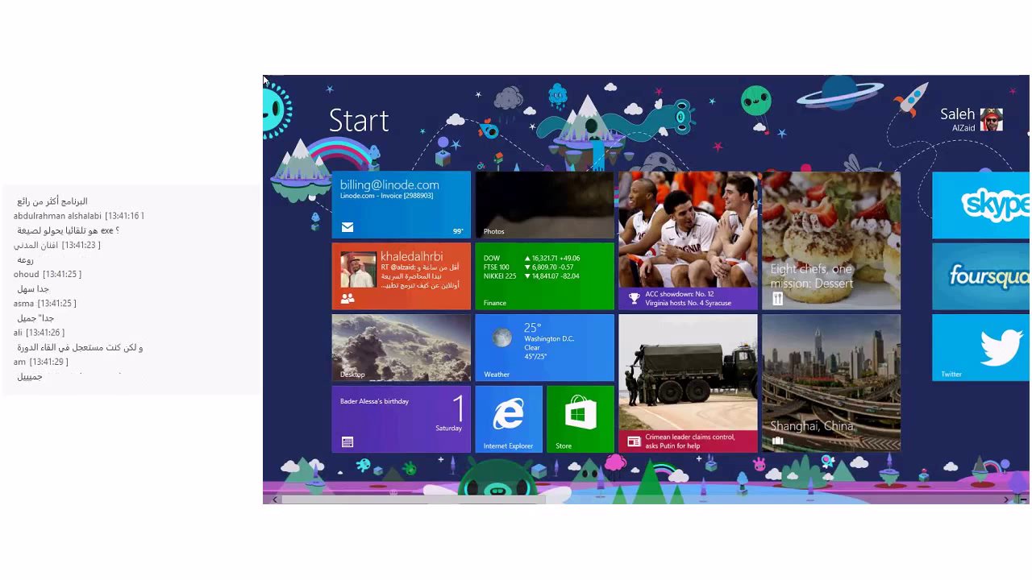
Switch to Project Siena and save the app as clubs.siena in the Clubs folder.
click(265, 78)
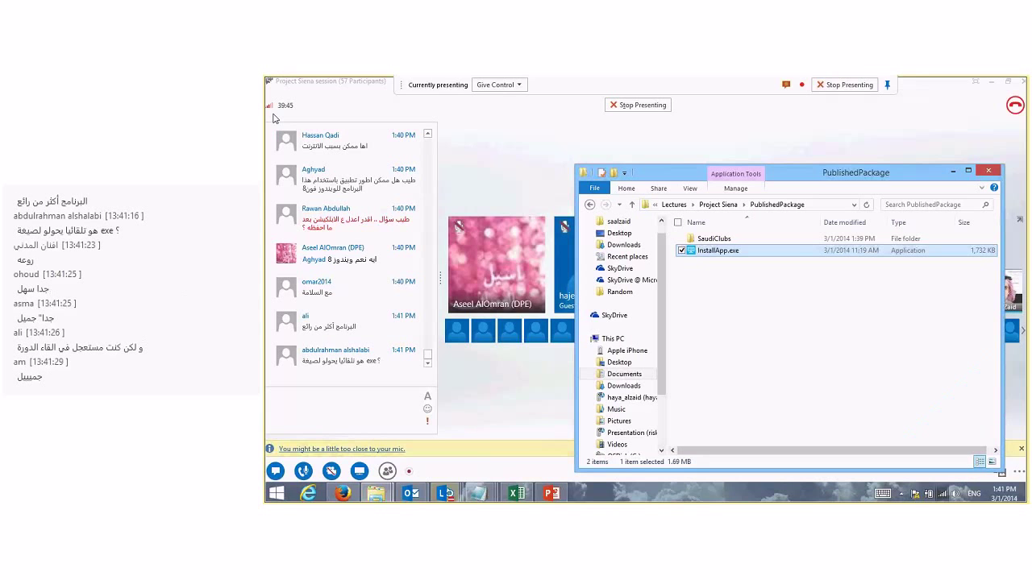
key(alt+Tab)
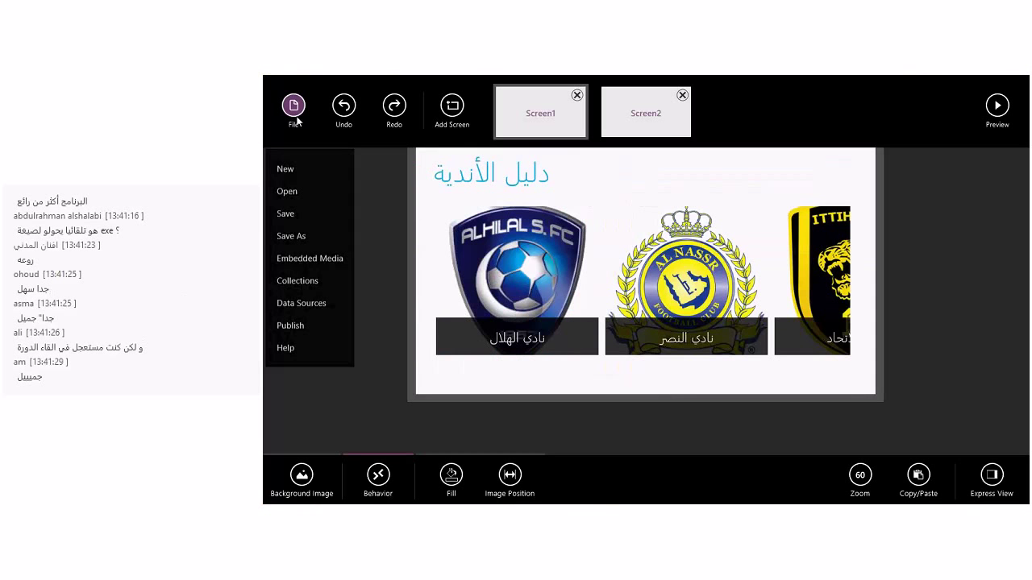
click(305, 237)
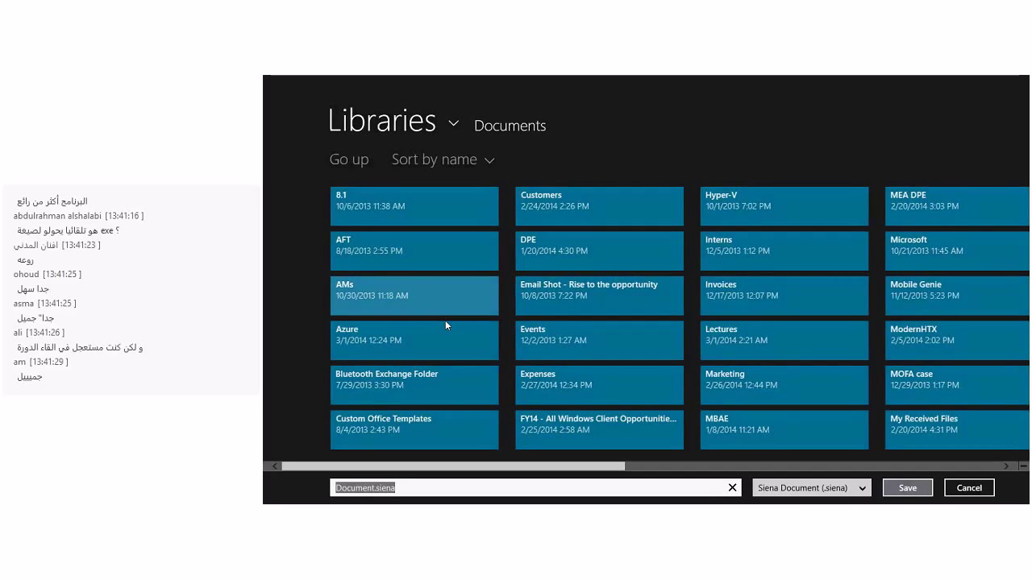
text(clubs.siena)
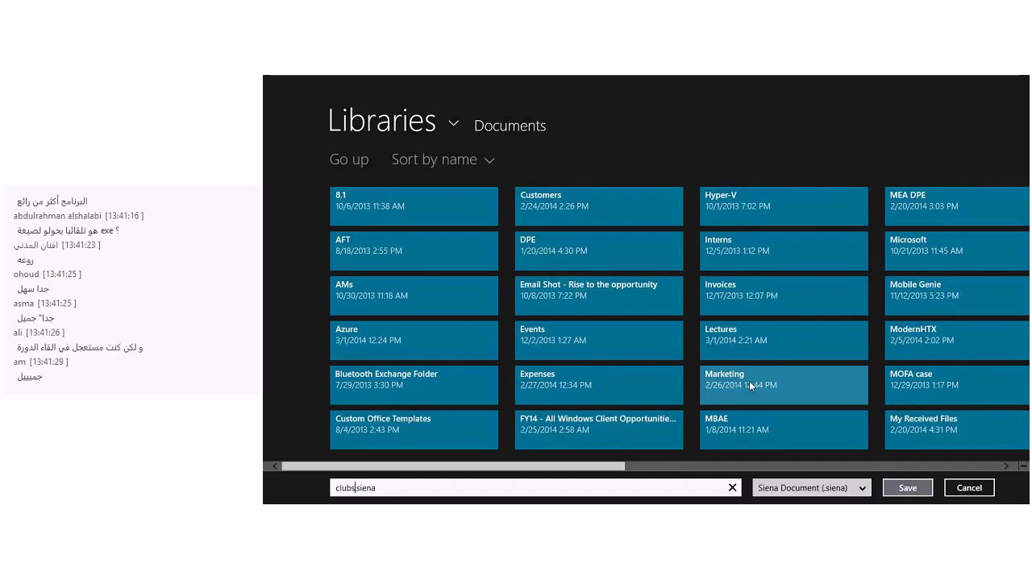
scroll(659, 339, down, 2)
click(659, 339)
click(389, 266)
key(Return)
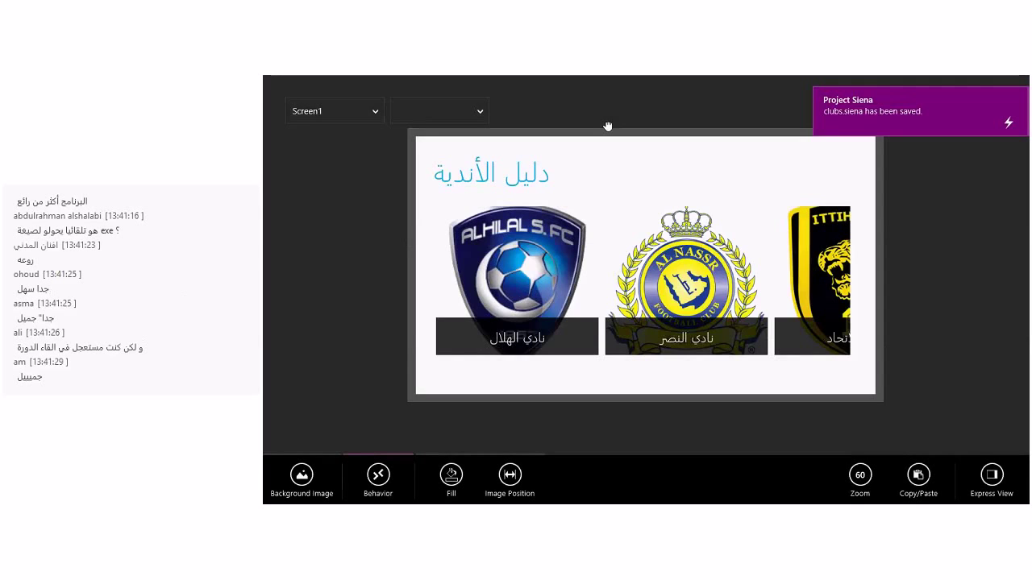
Close Project Siena and reopen the clubs.siena document from the Clubs folder.
drag(608, 127, 644, 487)
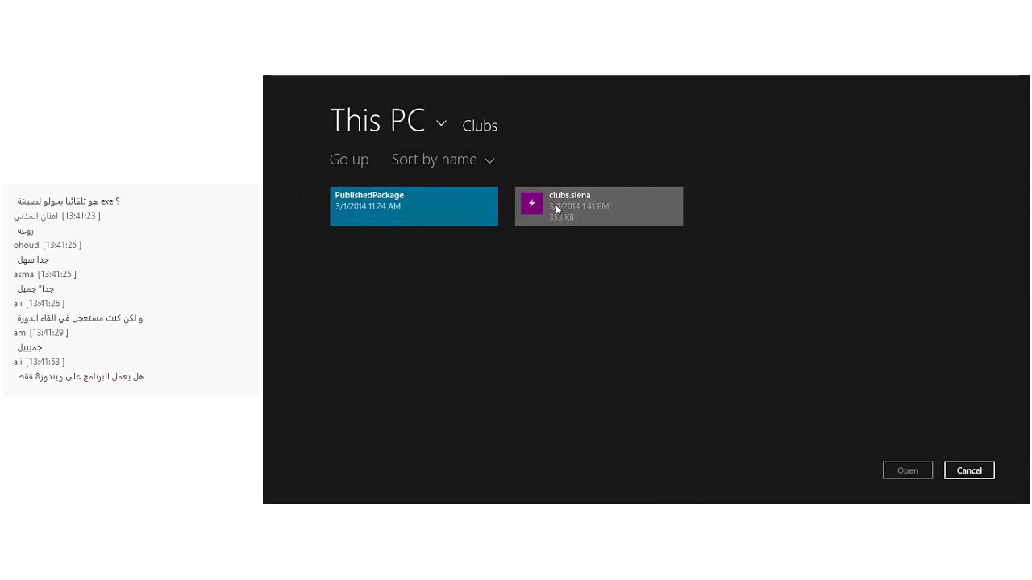
click(564, 211)
click(907, 471)
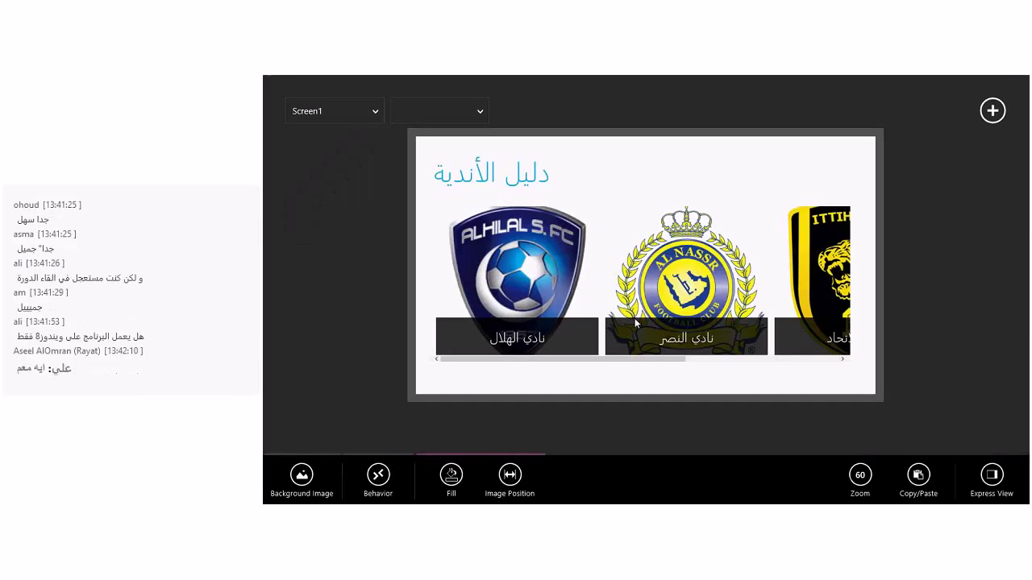
Switch to Firefox and view the Project Siena tips, the Build Adventure Works tutorial and the TechNet Tutorials and Samples page.
mouse_move(265, 79)
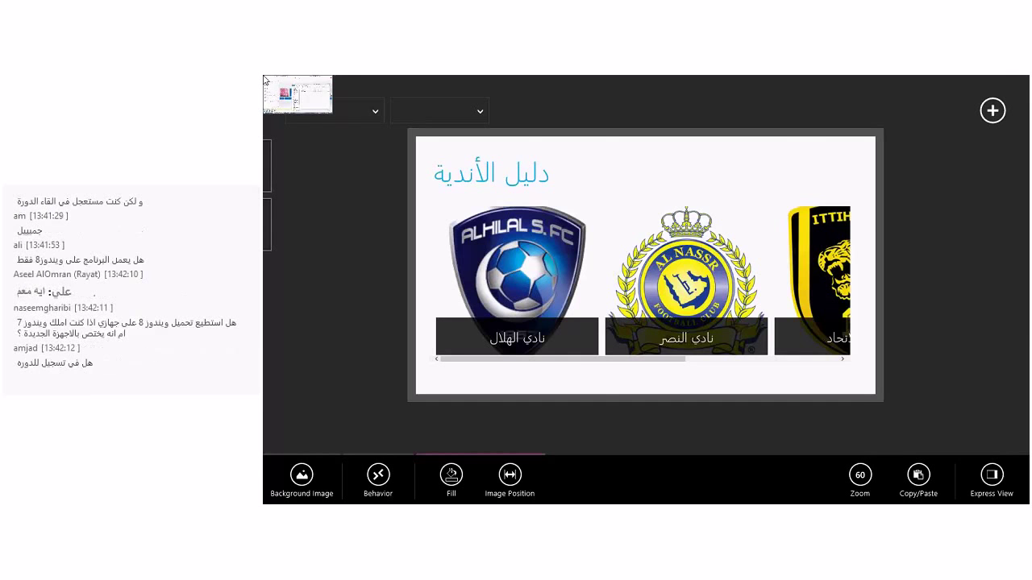
click(264, 78)
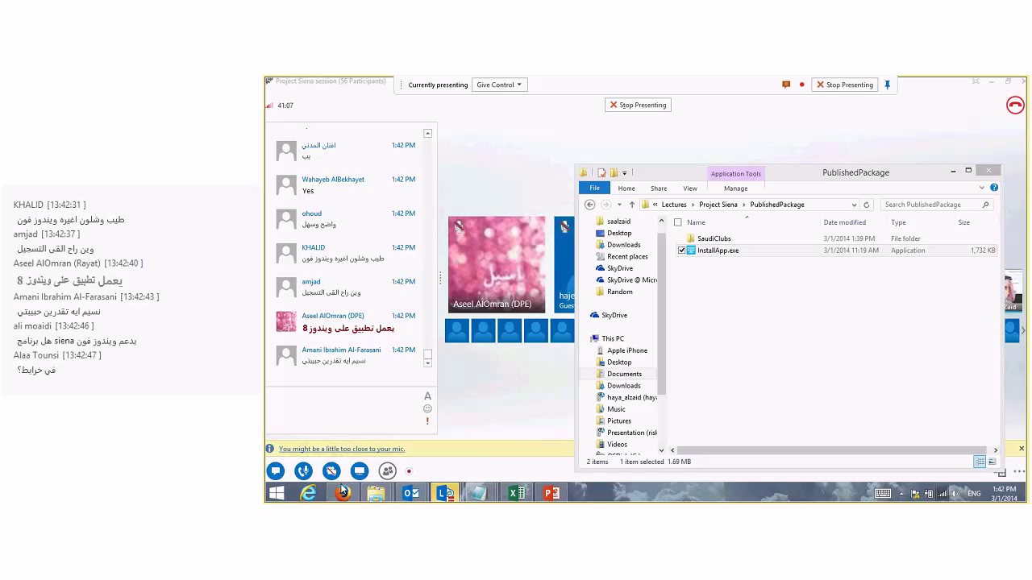
click(342, 490)
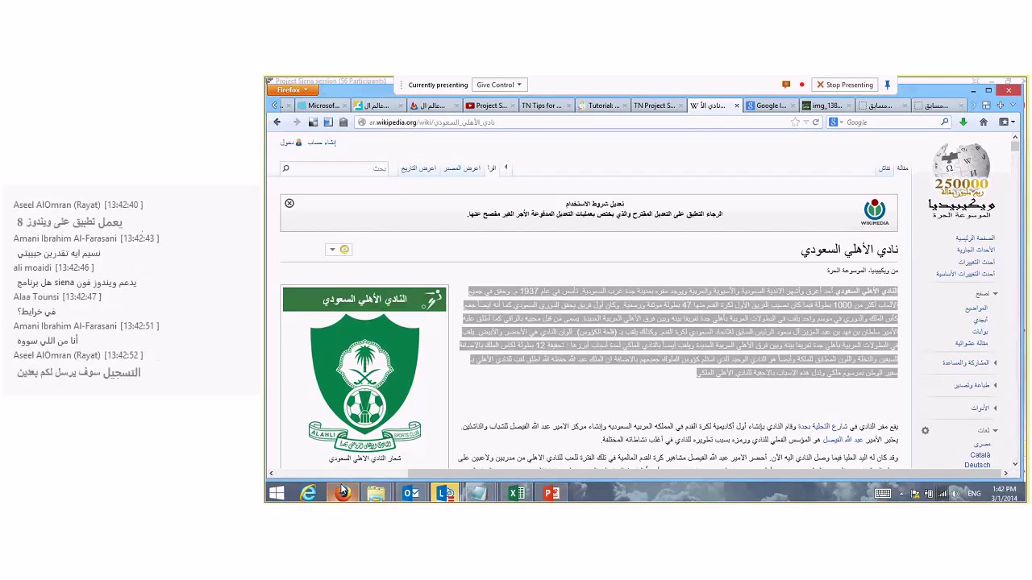
click(536, 105)
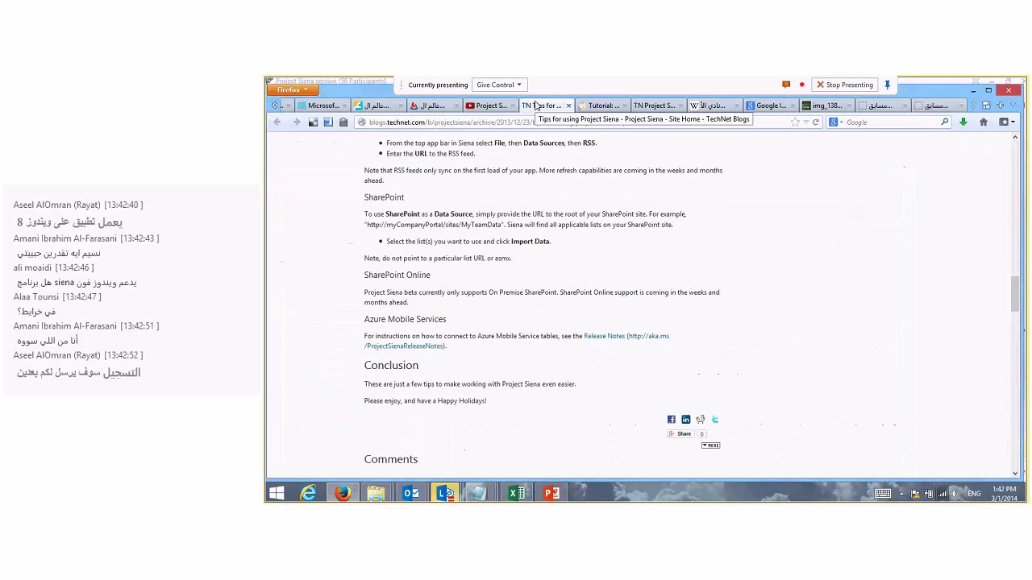
click(600, 106)
scroll(681, 104, up, 1)
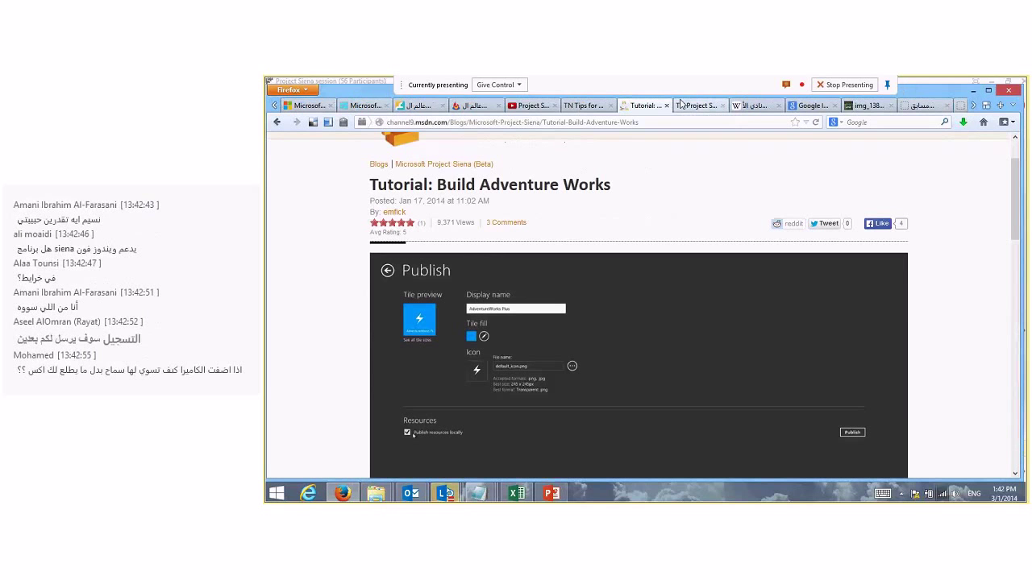
click(681, 106)
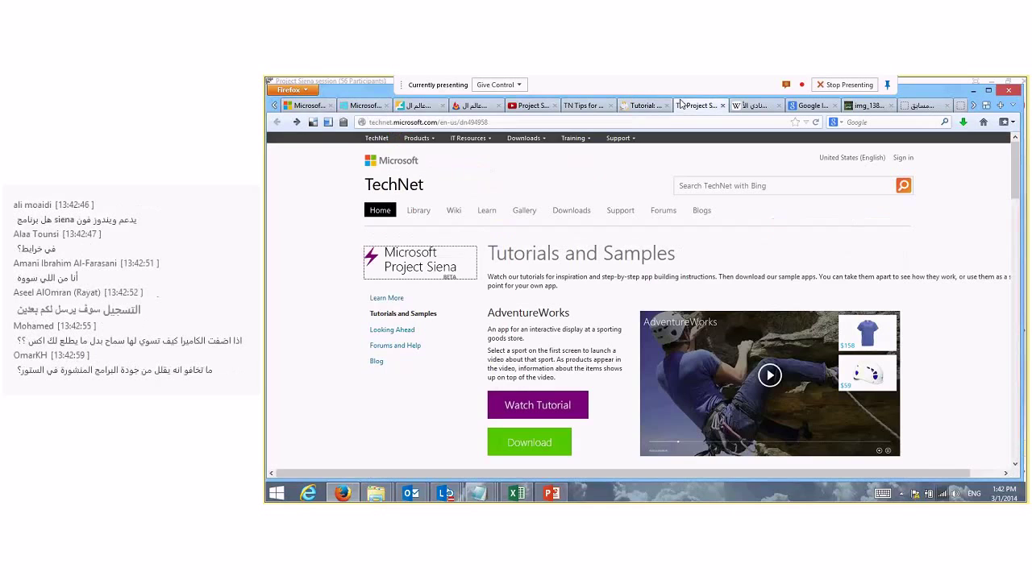
Examine the sample apps on the TechNet page, from AdventureWorks through Personnel Manager to Bridge Tutor and Windows 8 Devices.
scroll(461, 239, down, 3)
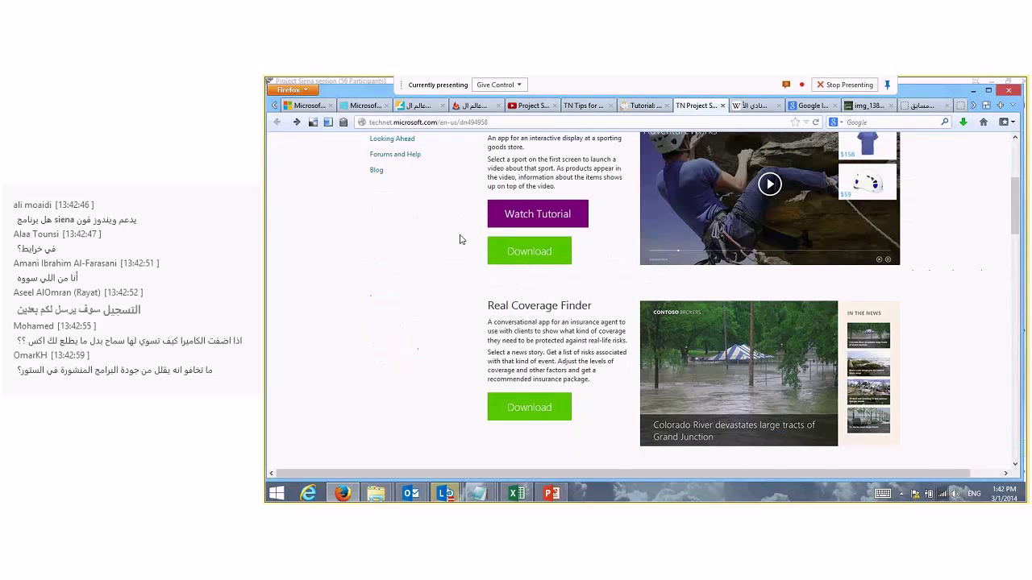
scroll(460, 239, down, 4)
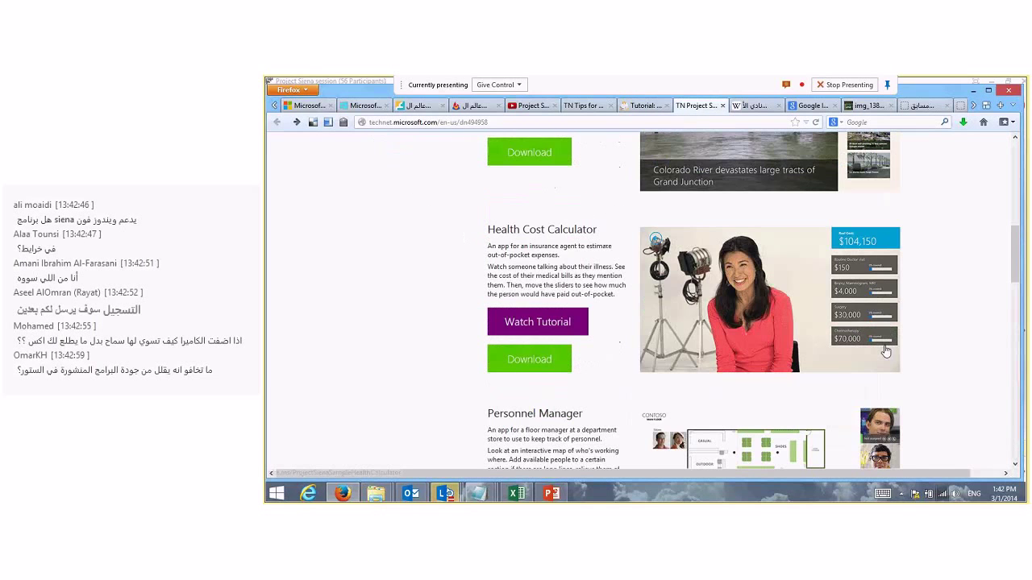
scroll(693, 301, up, 6)
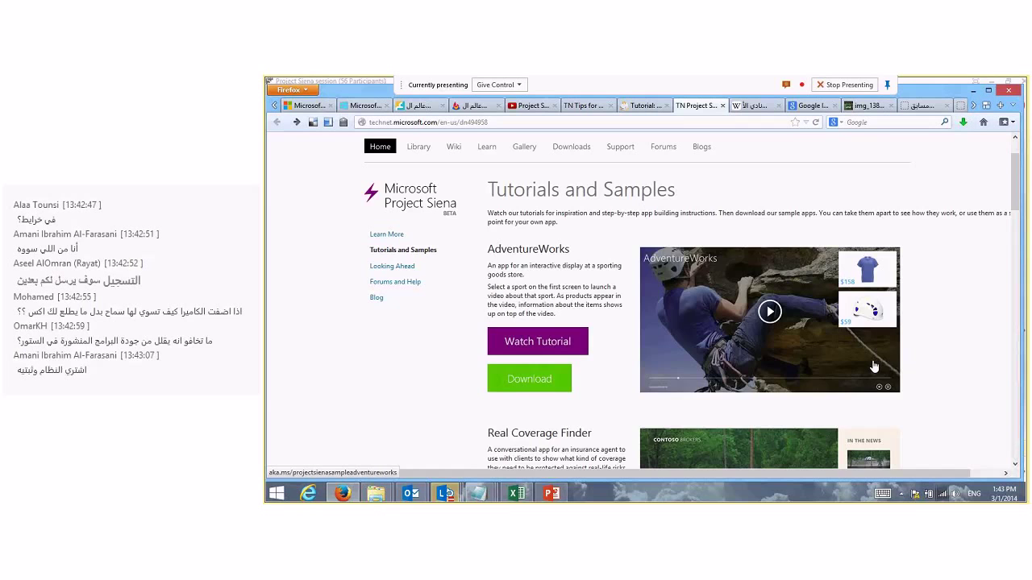
scroll(873, 367, down, 5)
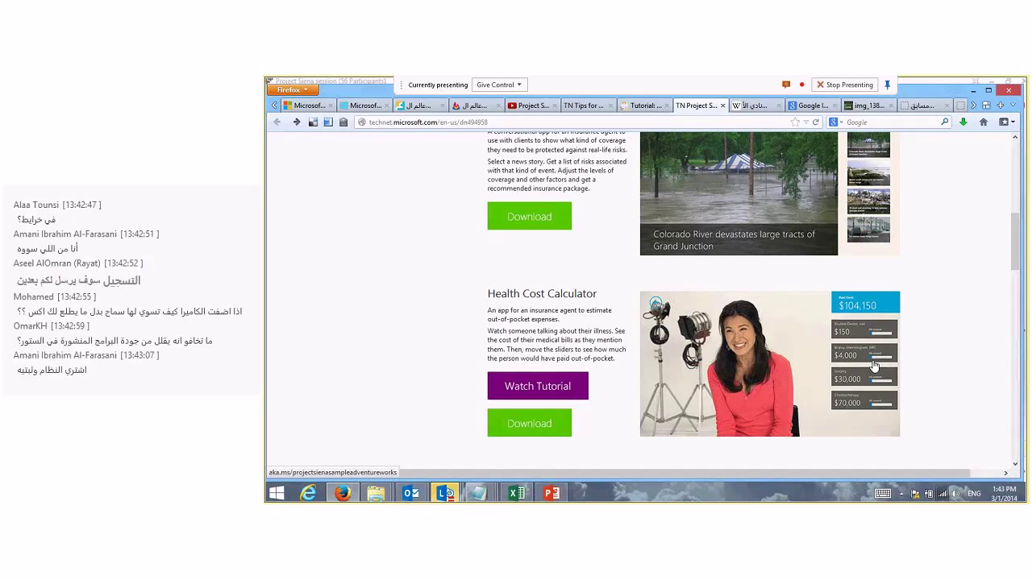
scroll(874, 367, down, 4)
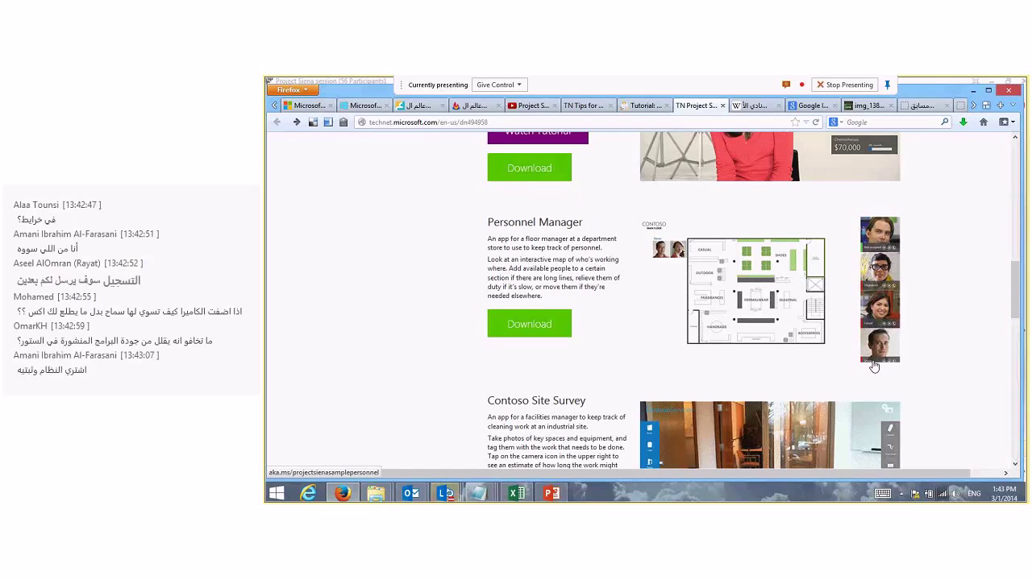
scroll(873, 367, down, 1)
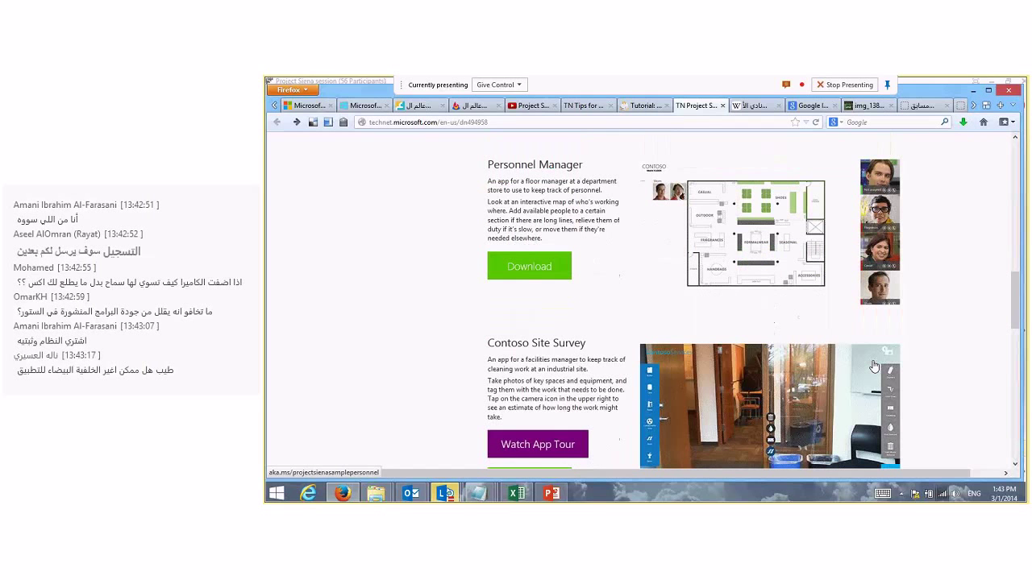
scroll(664, 341, up, 1)
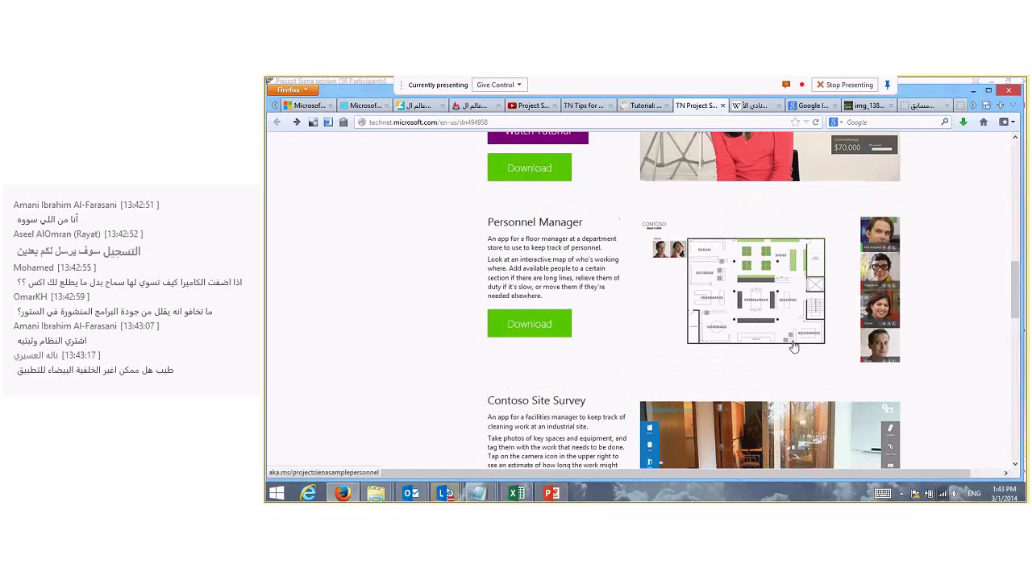
scroll(780, 347, down, 1)
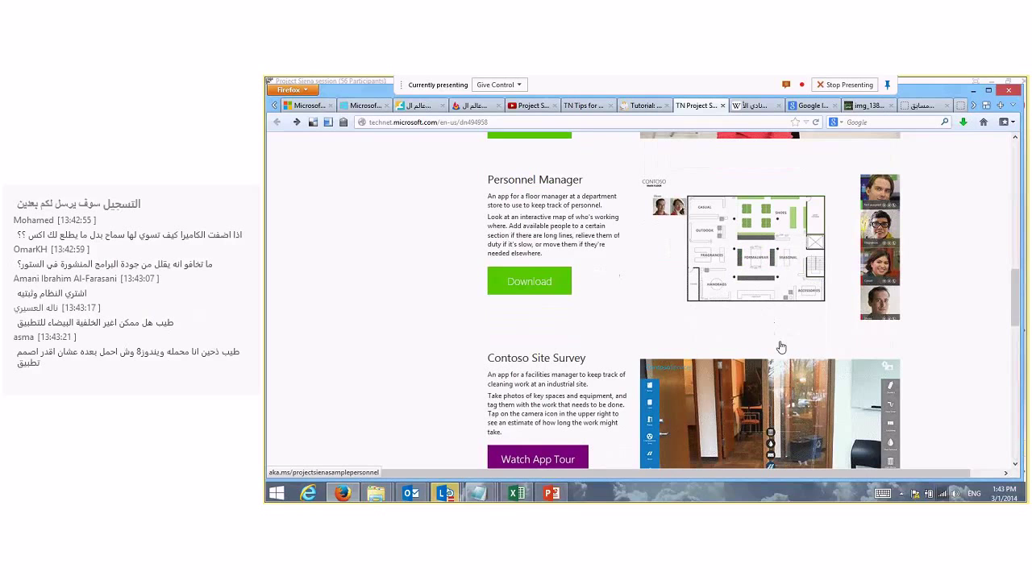
scroll(780, 347, down, 5)
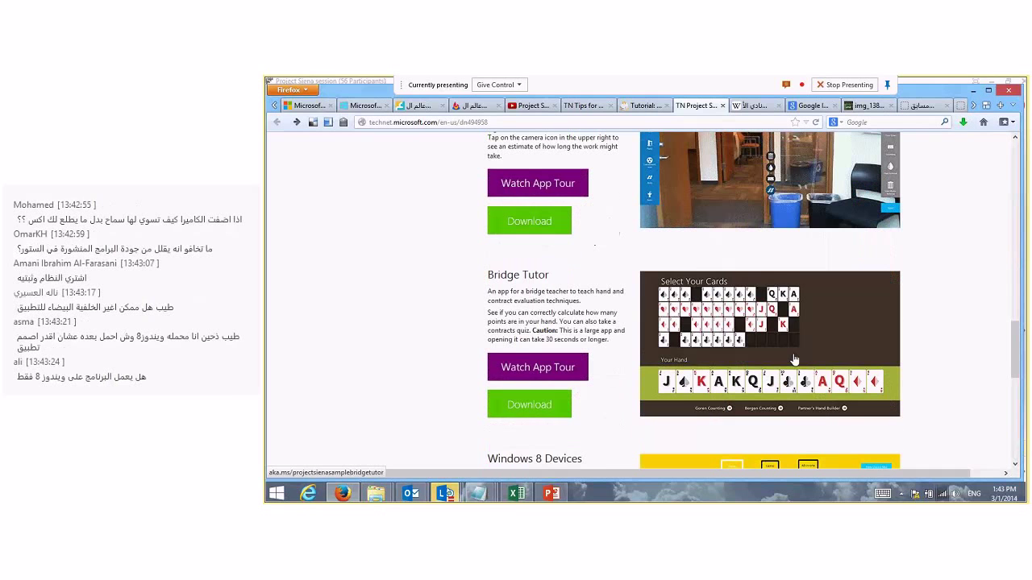
scroll(794, 358, down, 4)
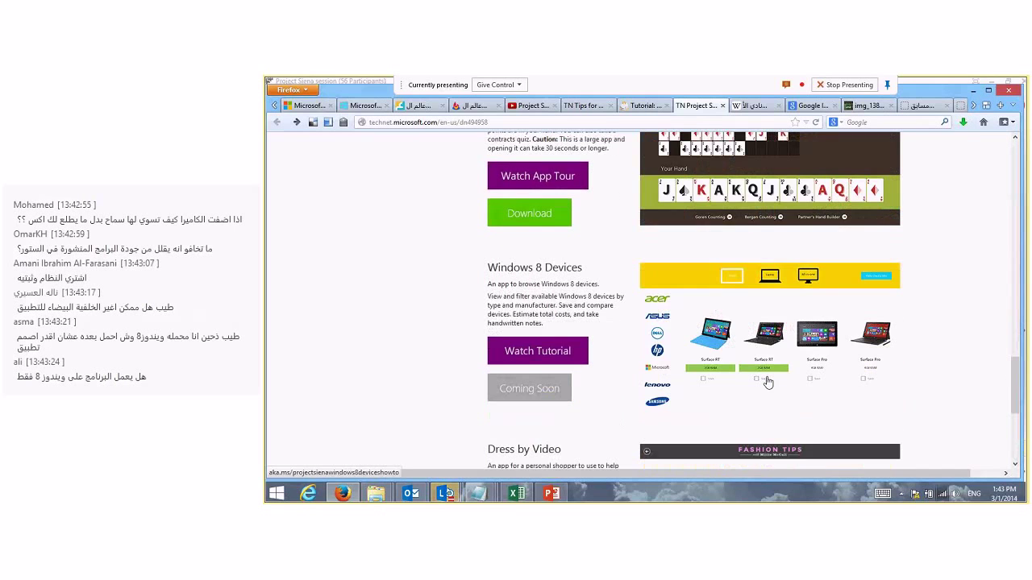
scroll(475, 139, up, 10)
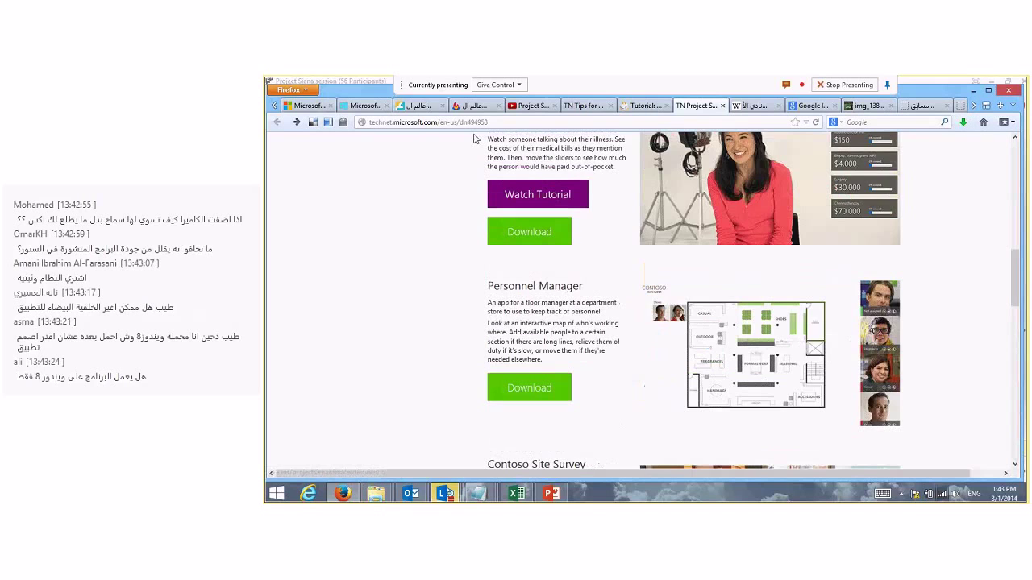
click(445, 493)
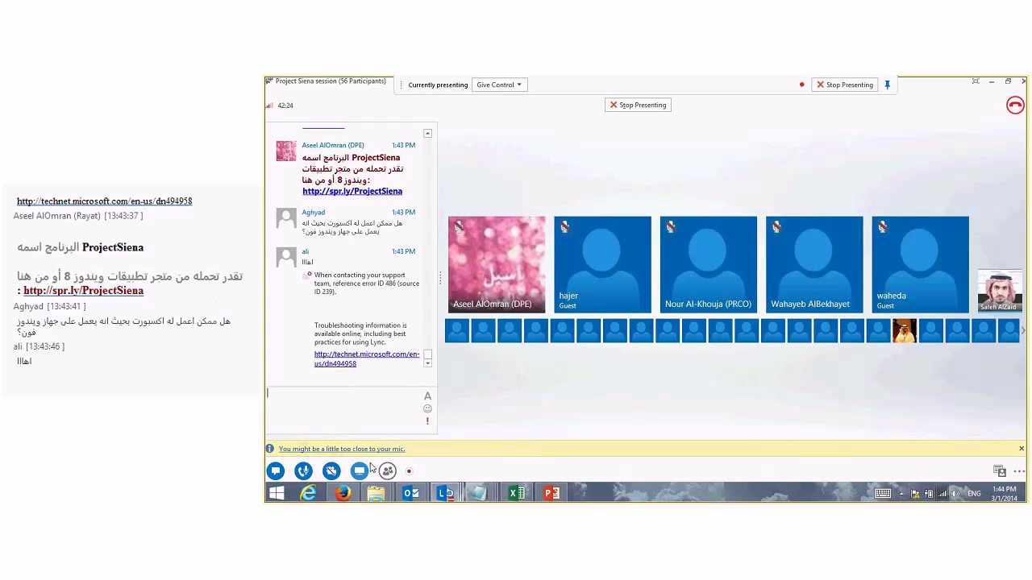
mouse_move(379, 493)
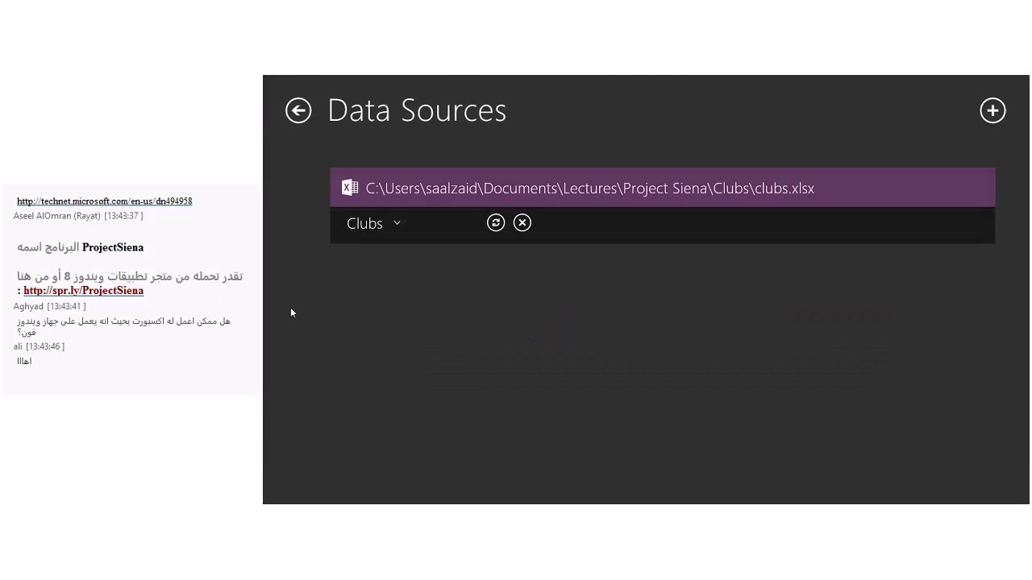
Leave the Project Siena data sources for the Lync desktop and show the Clubs pictures folder in File Explorer.
mouse_move(265, 80)
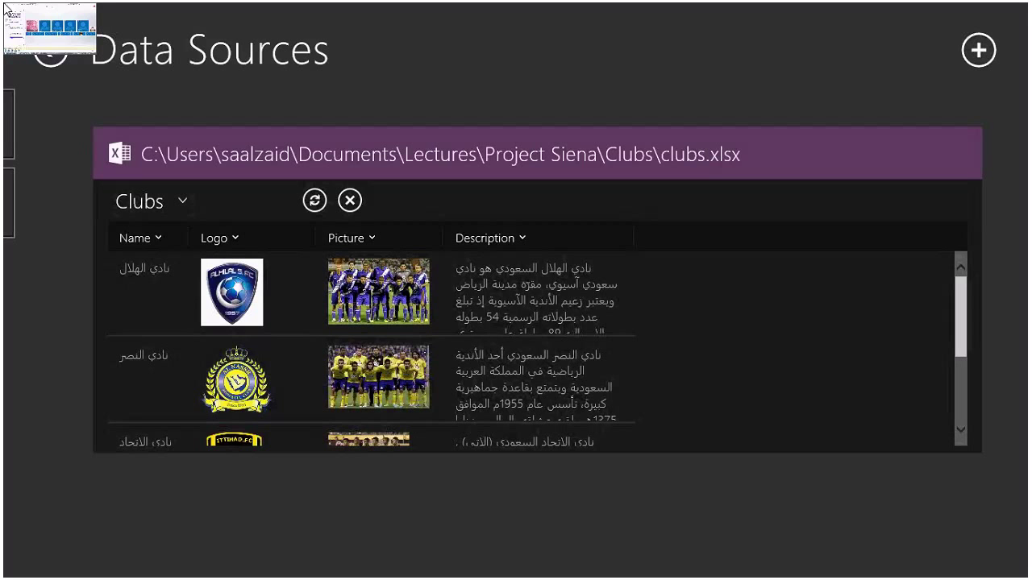
click(5, 6)
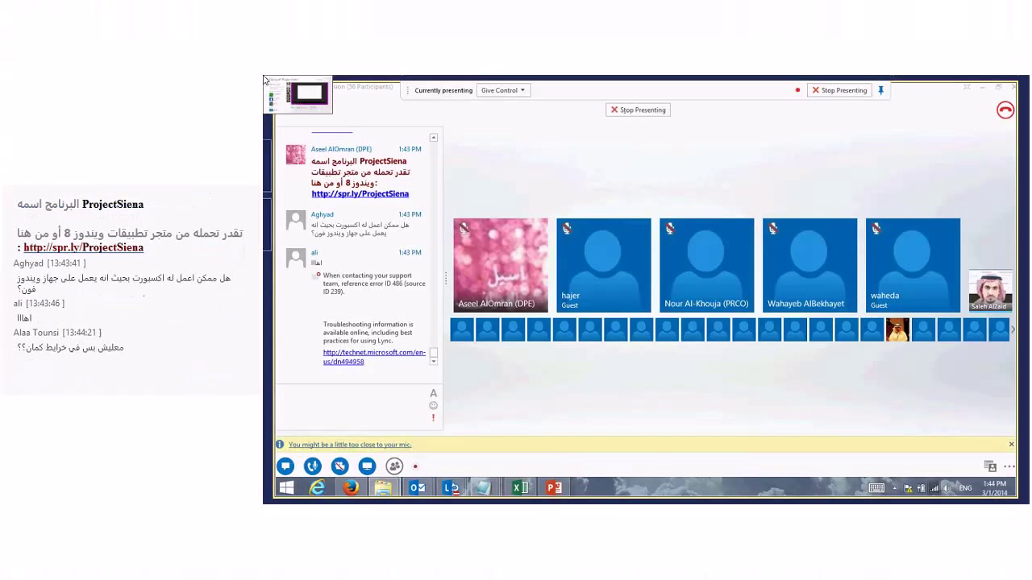
mouse_move(383, 488)
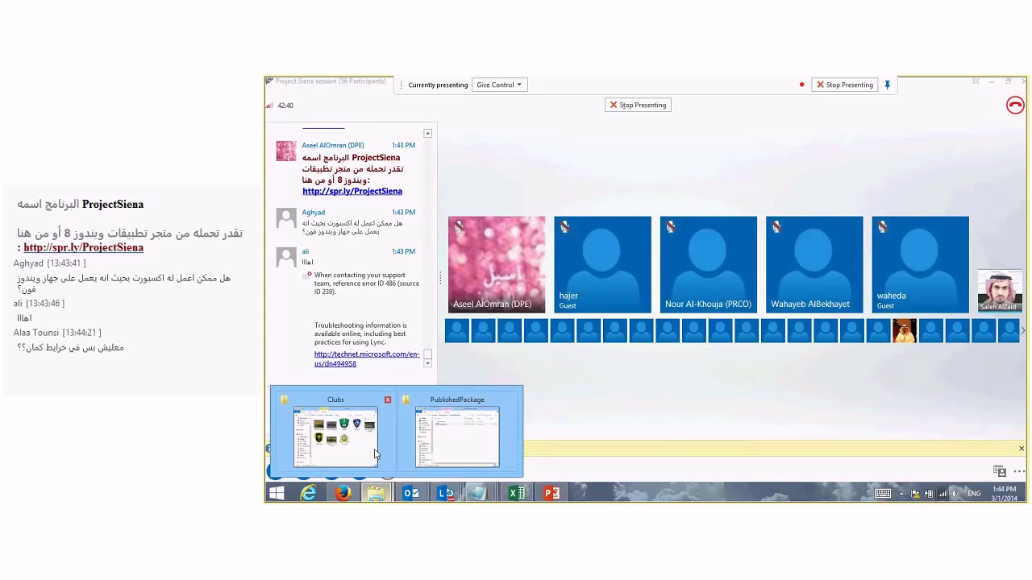
mouse_move(374, 453)
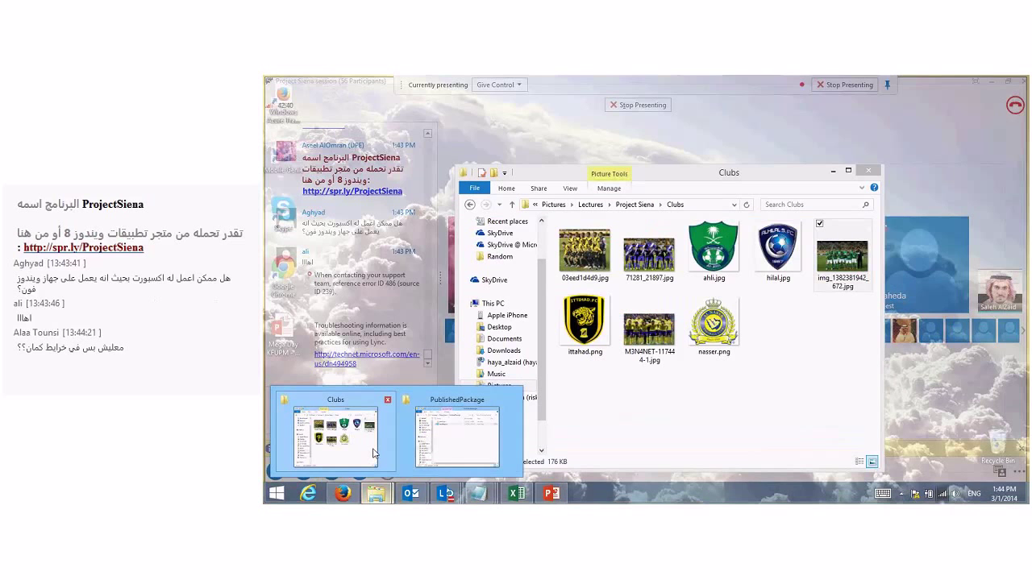
click(373, 453)
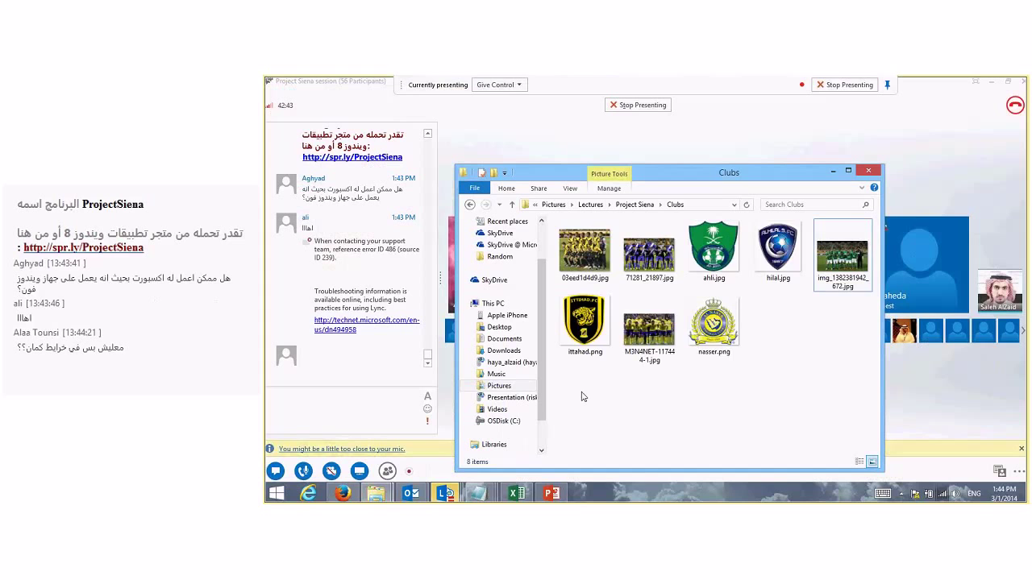
Browse the Pictures, Music and Videos folders under This PC to show where app media must be stored.
click(499, 385)
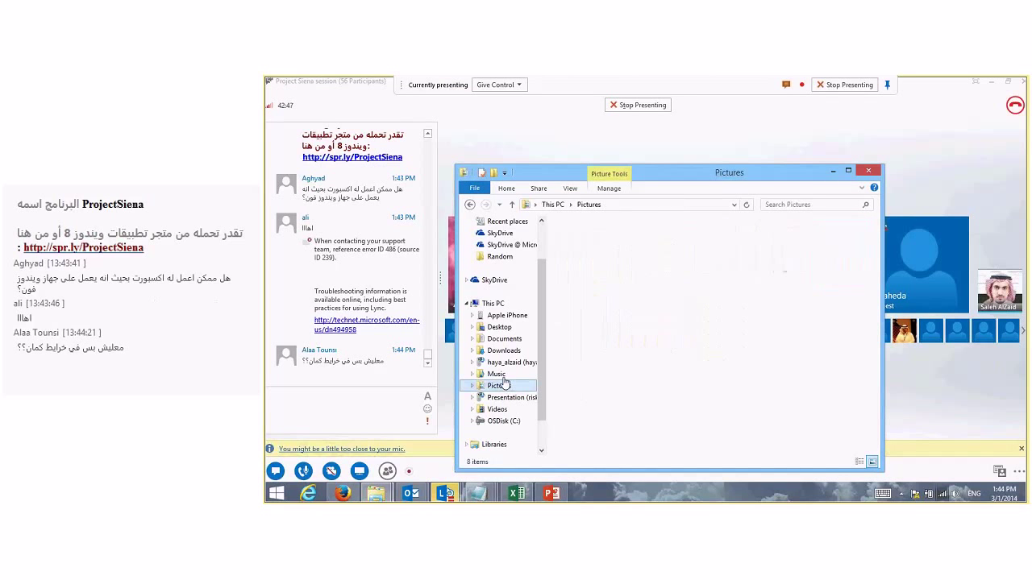
click(498, 374)
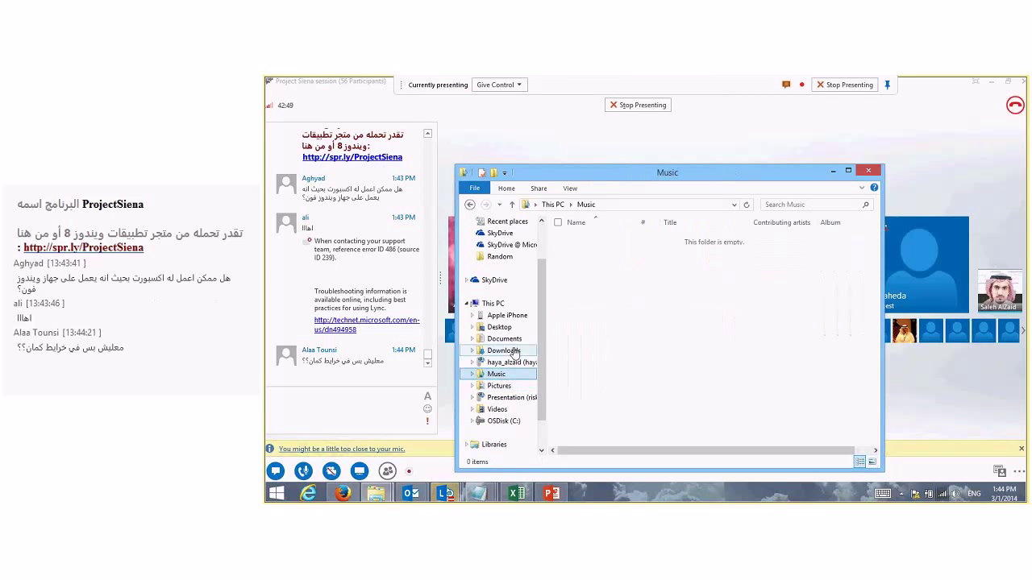
click(505, 409)
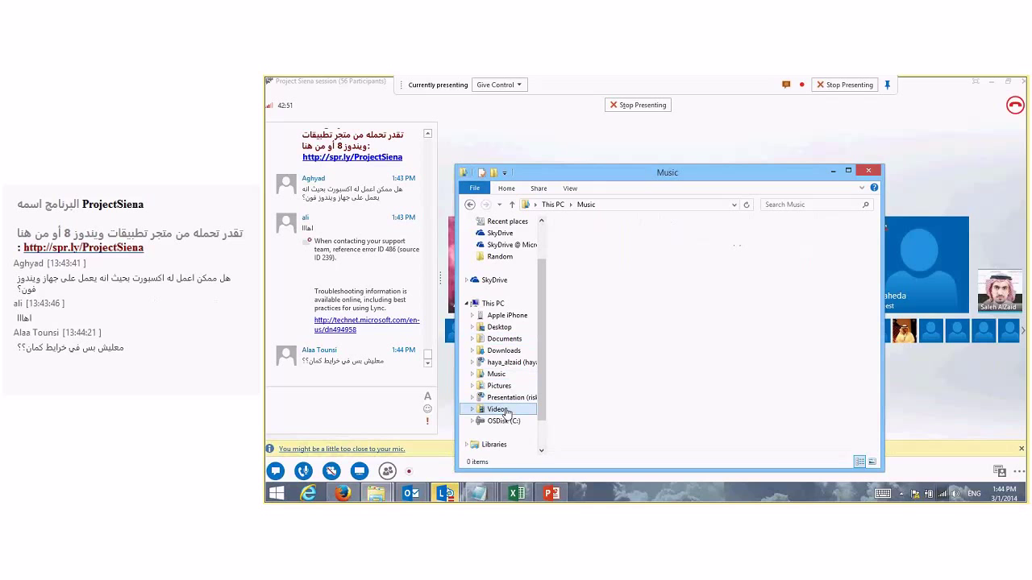
click(507, 386)
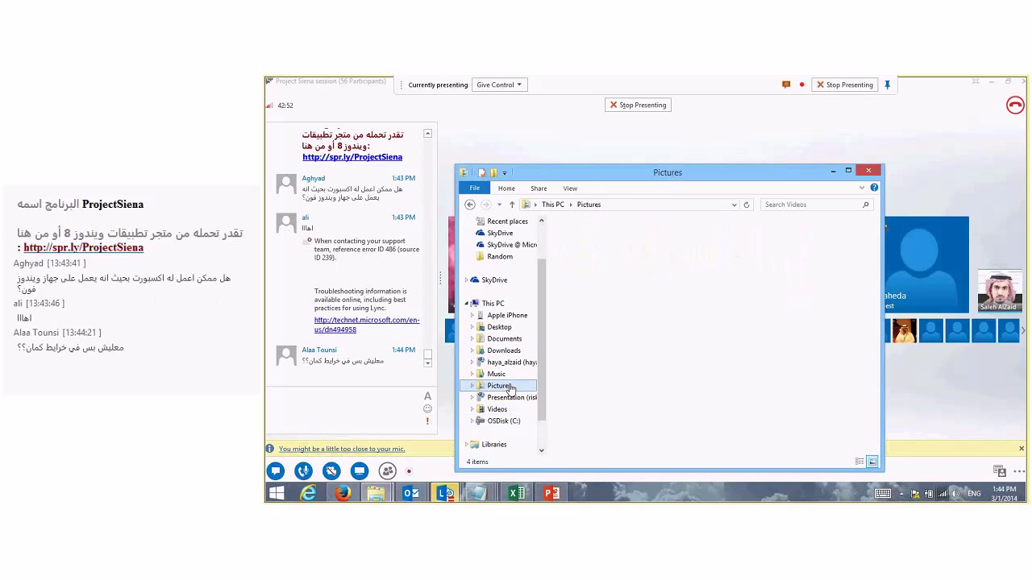
click(498, 410)
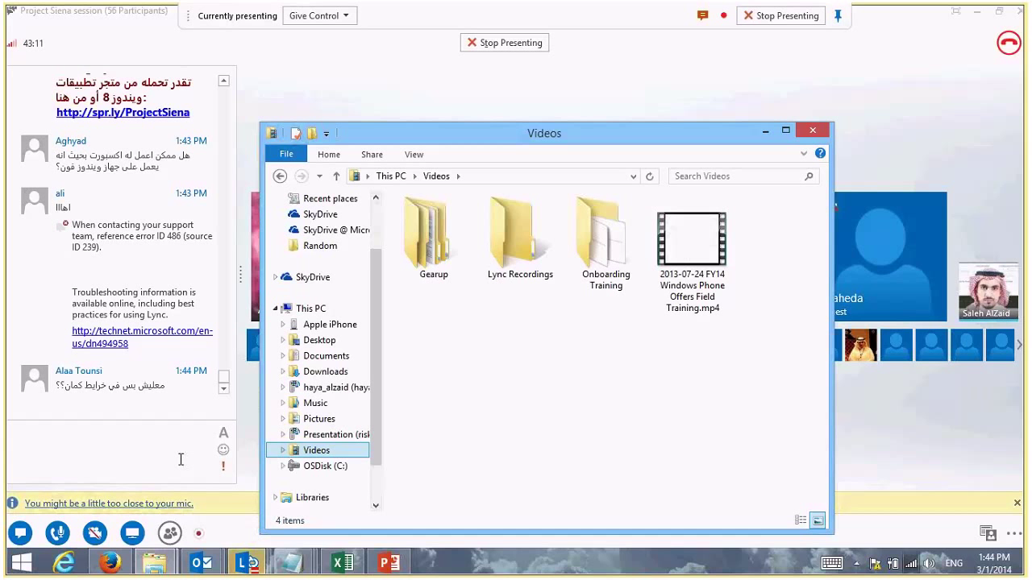
click(410, 428)
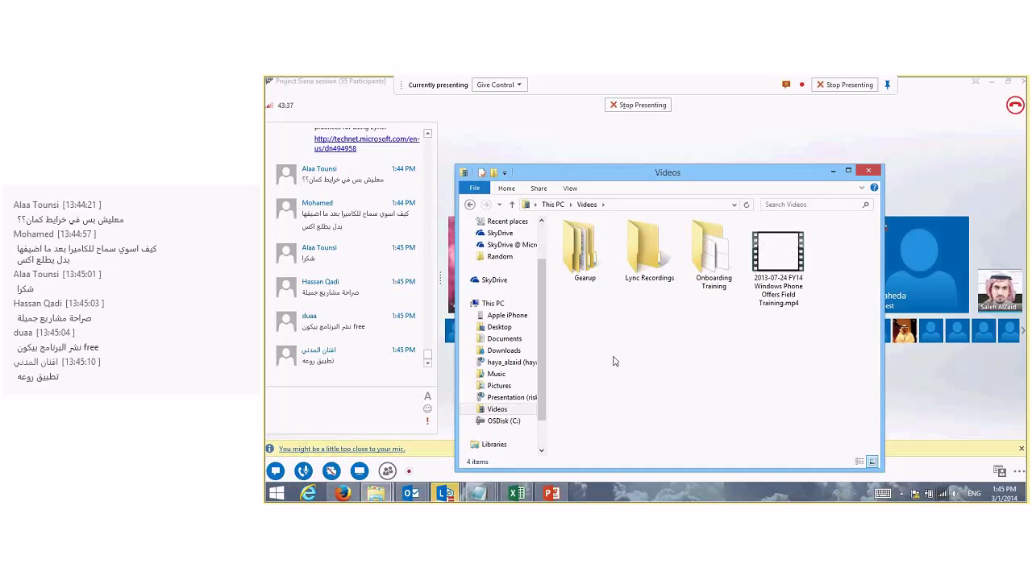
click(500, 386)
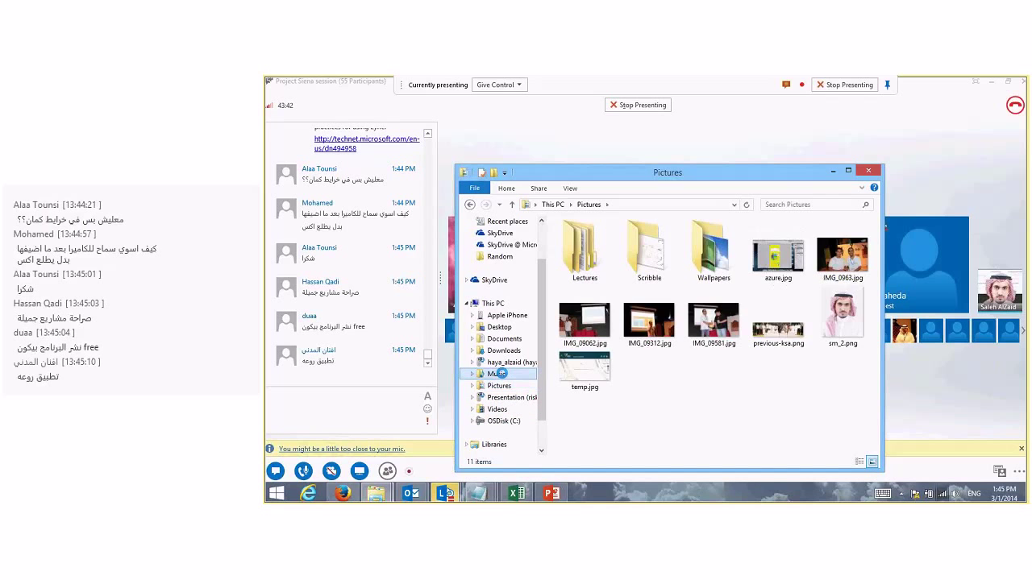
click(499, 374)
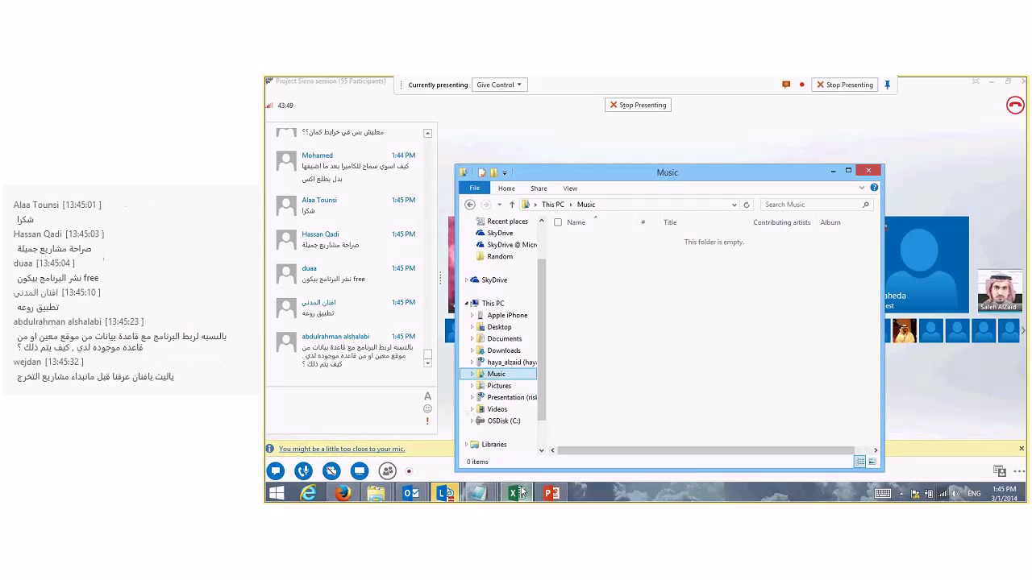
Switch to Excel, enter sample text fkajsdf;asdfl in B9 and asdfalsdfk;asf in B11 of the Clubs sheet, and undo both entries.
click(516, 492)
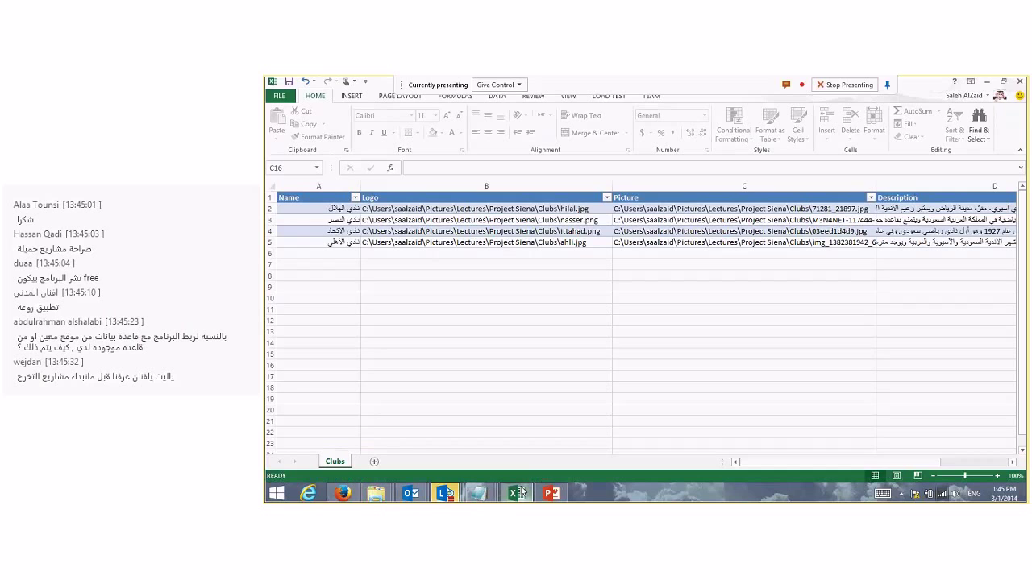
click(425, 287)
text(fkajsdf;asdfl)
click(427, 309)
text(asdfalsdfk;asf)
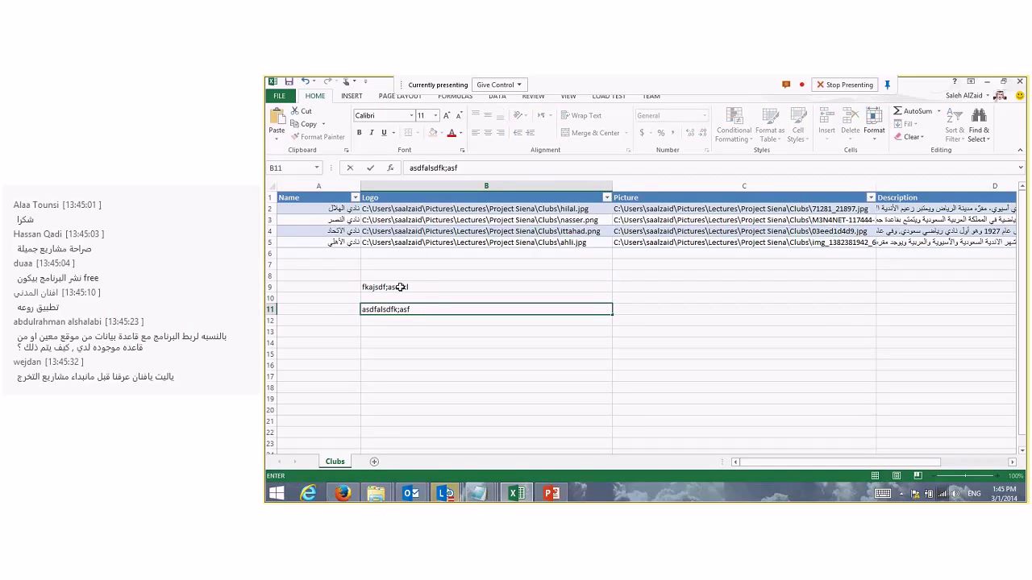
key(Return)
key(ctrl+z)
key(ctrl+z)
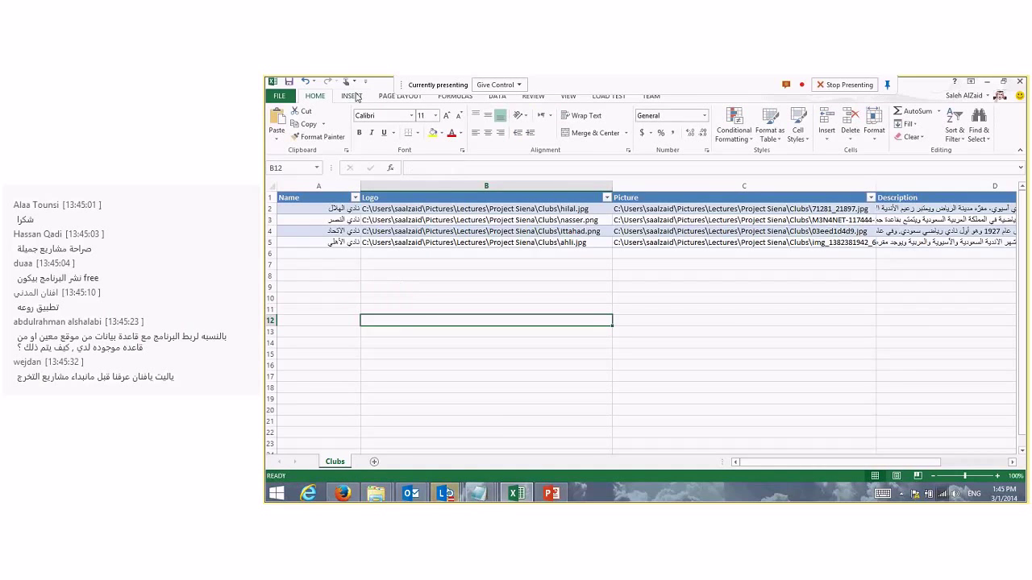
Create a table at B12 without own headers, enter asdfasdfa in B13 inside it and fasjfhasjfd in B10 outside it.
click(352, 96)
click(359, 123)
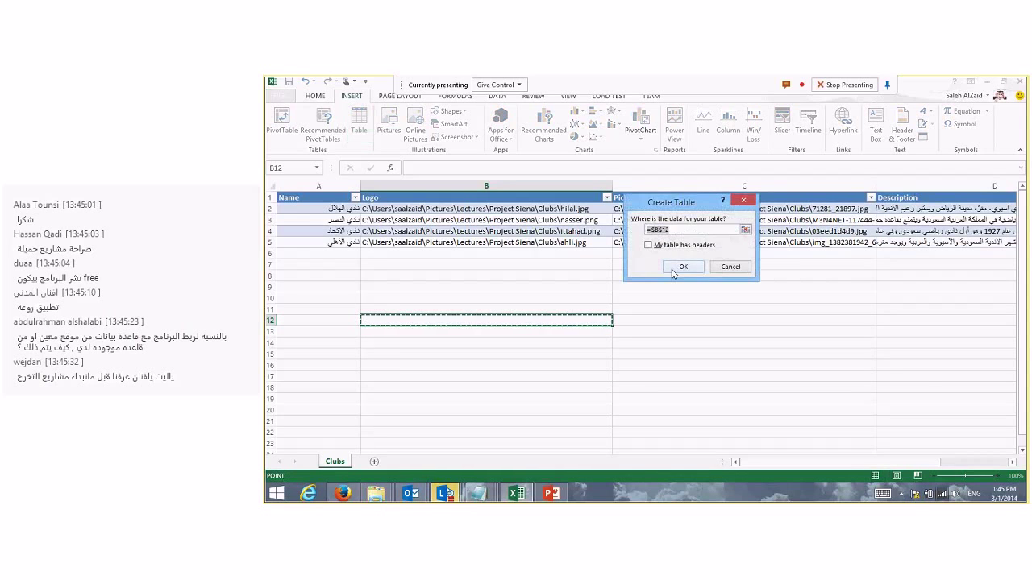
key(Return)
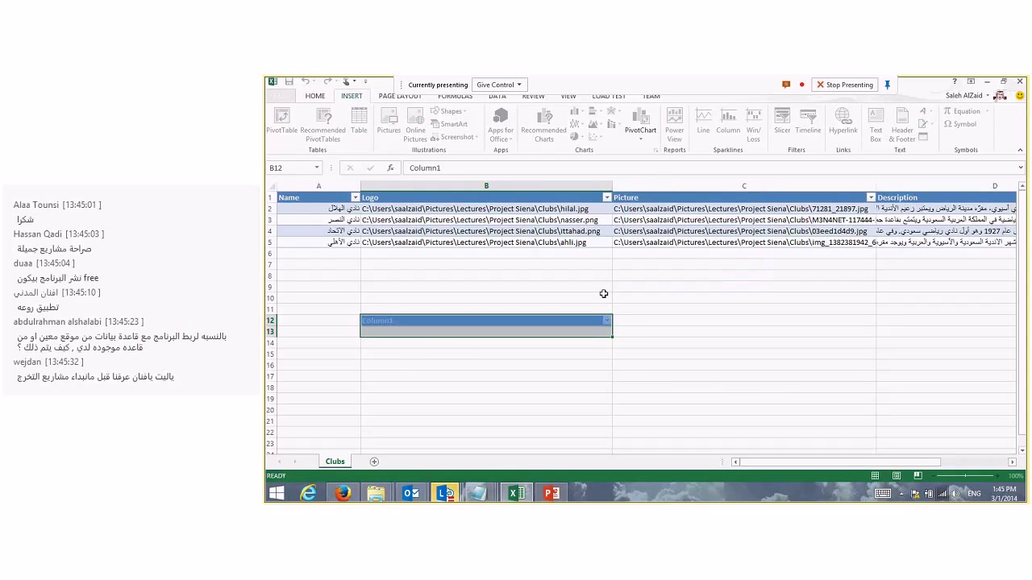
click(479, 333)
text(asdfasdfa)
key(Return)
click(482, 300)
text(fasjfhasjfd)
Remove the sample table and the loose sample text below the clubs table in column B.
drag(460, 279, 459, 327)
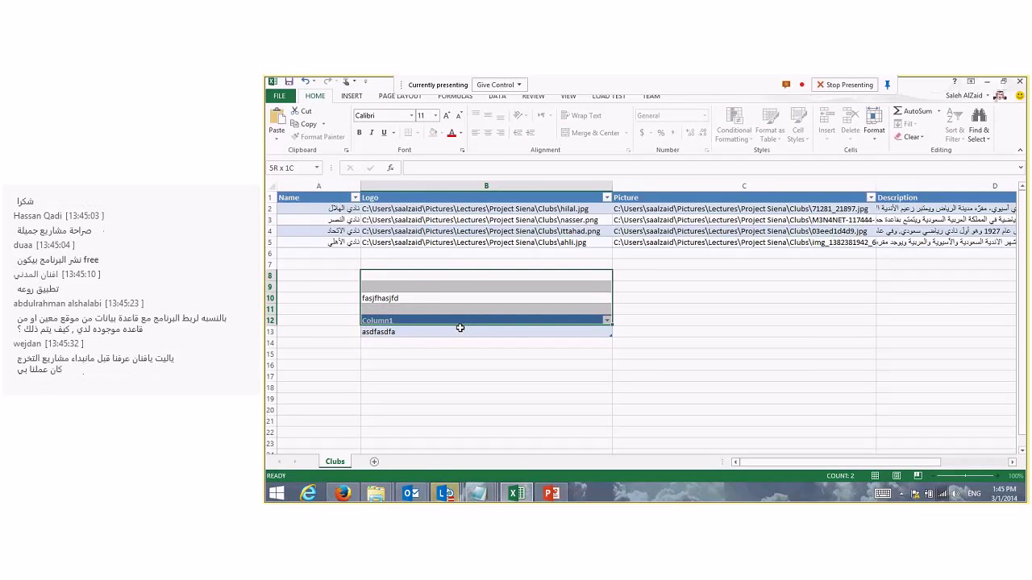
right_click(459, 328)
click(511, 216)
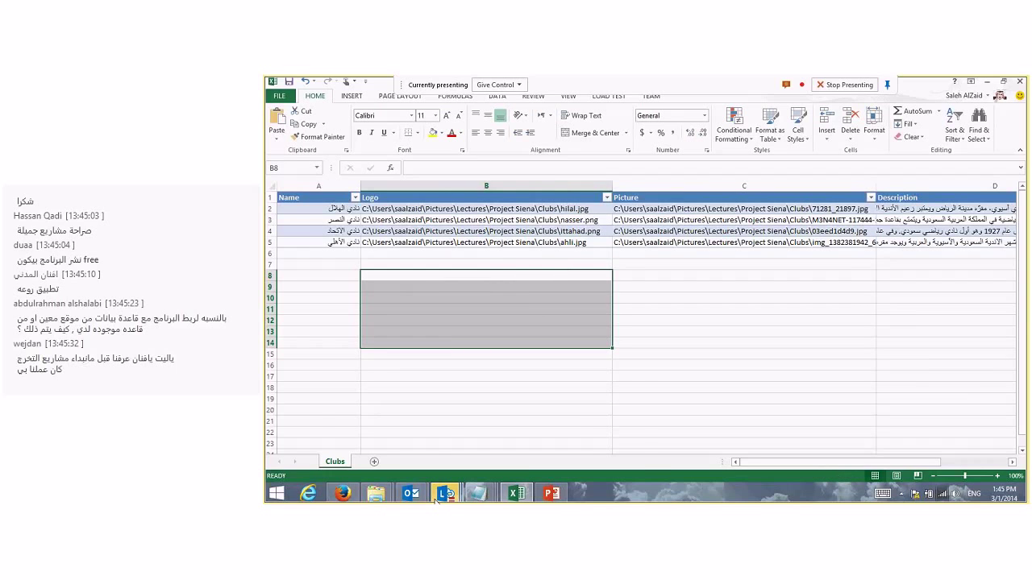
Switch to the Lync meeting and send the chat message "المعلومات في ملف الإكسل لازم تكون داخل Table".
mouse_move(435, 500)
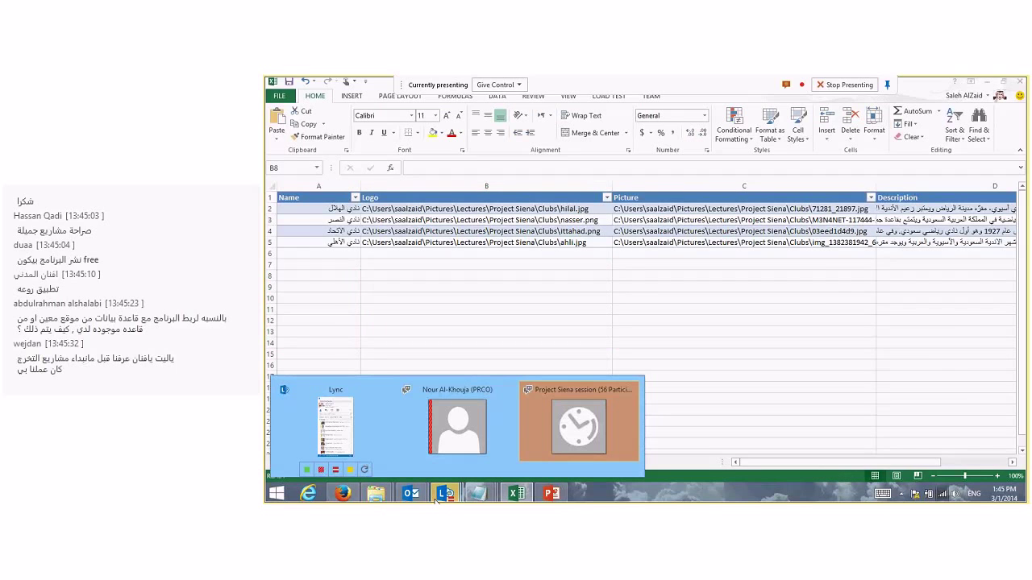
click(547, 443)
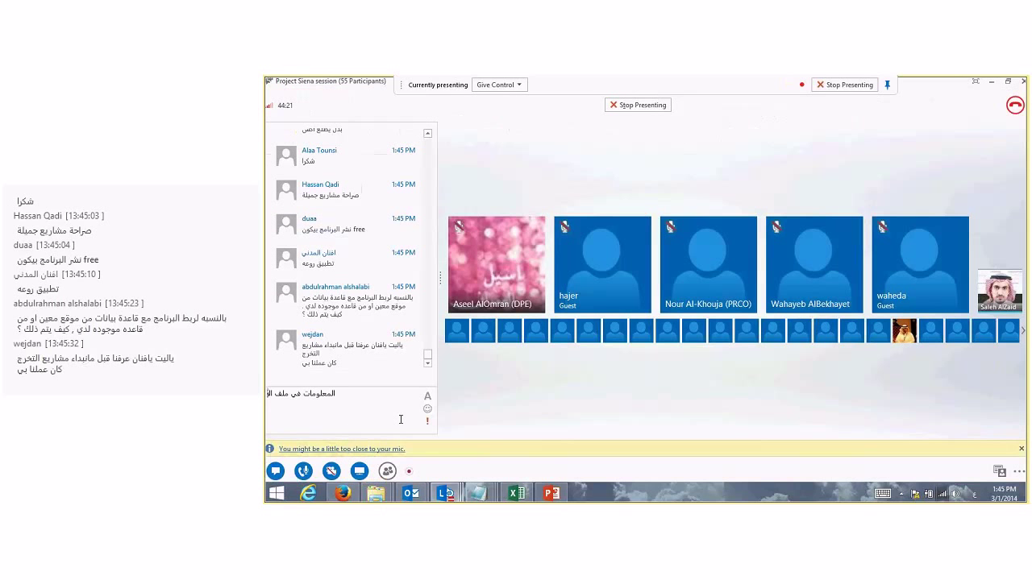
text(كسل لازم )
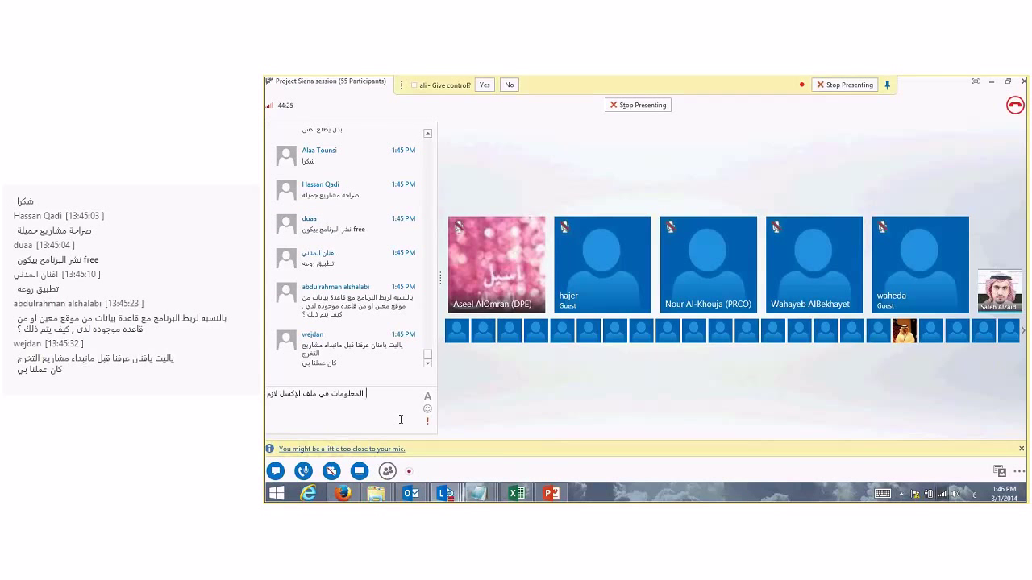
text(تكون داخل)
key(alt+shift)
text(Table)
key(Return)
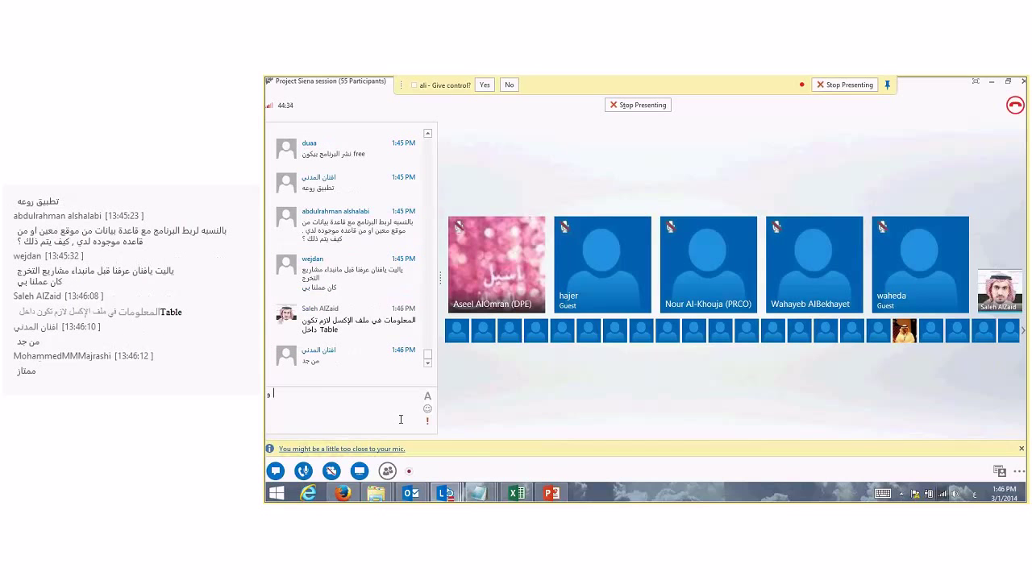
Send the chat messages "الصور و الفديويات و الموسيقى لازم تكون في الملفات الأساسية في ويندوز" and "Pictures, Videos, Music".
text(الصور و الفديويات و الأموس)
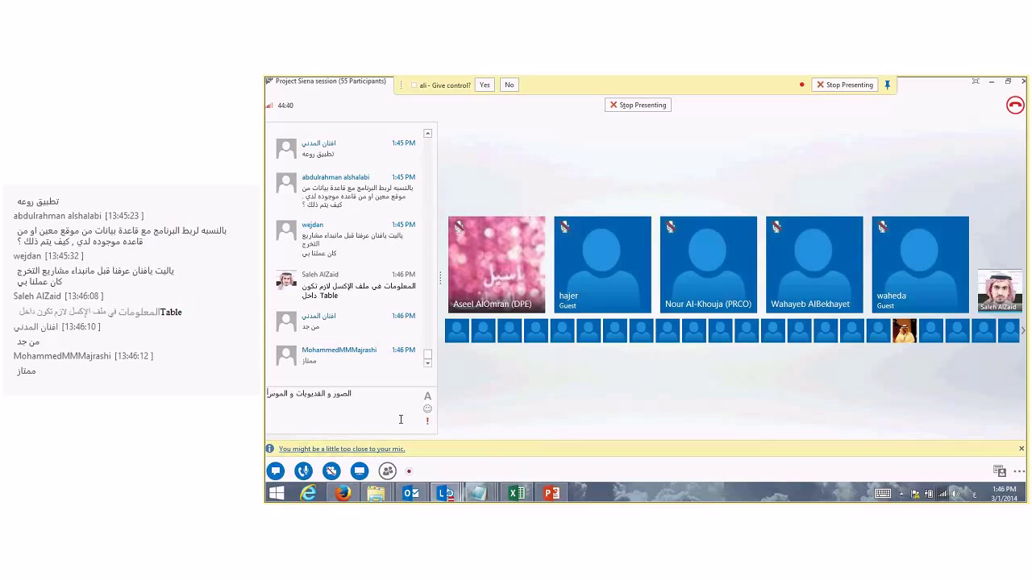
text(يقى لازم تكون في الأ)
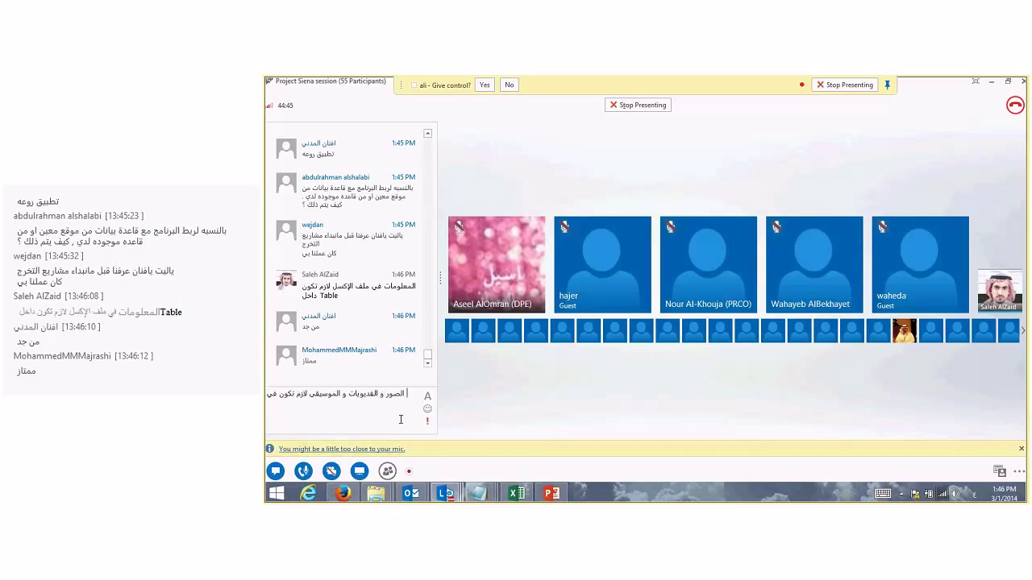
text(لفات الأساسية في ور)
key(Return)
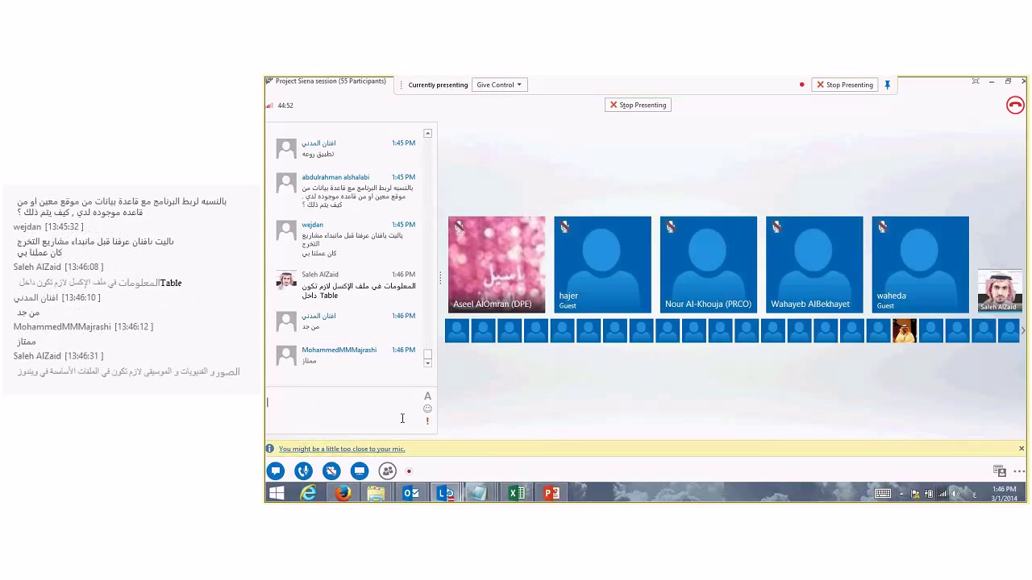
text(Pictures, )
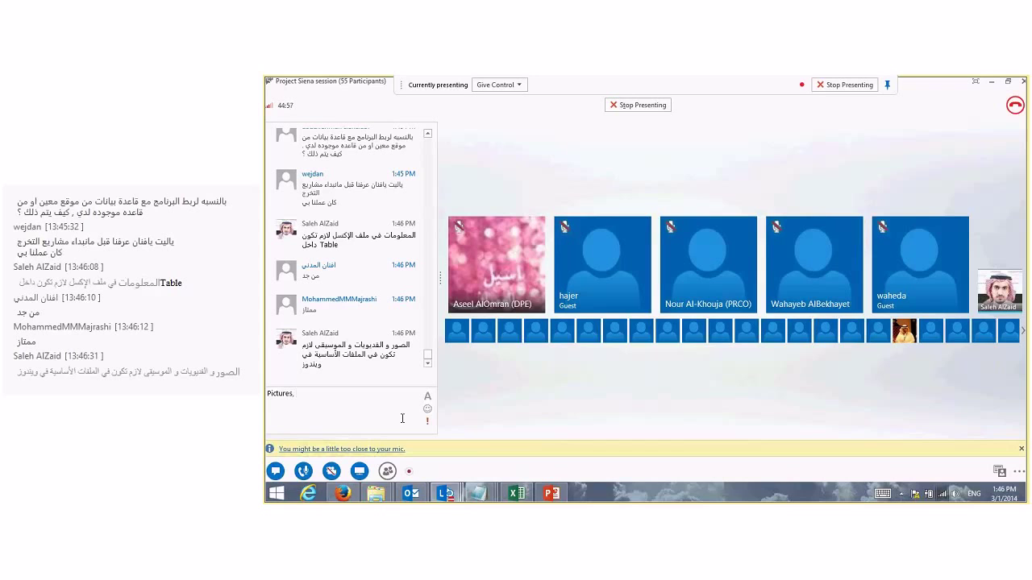
text(Videos, Music)
key(Return)
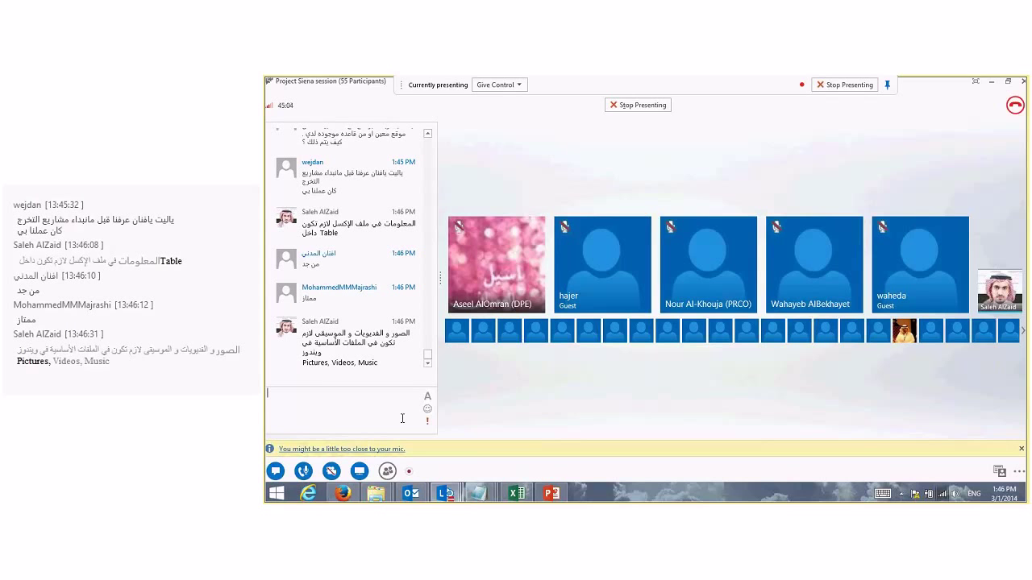
Show the Music, Pictures and Videos folders in File Explorer again and return to the Lync meeting.
click(375, 493)
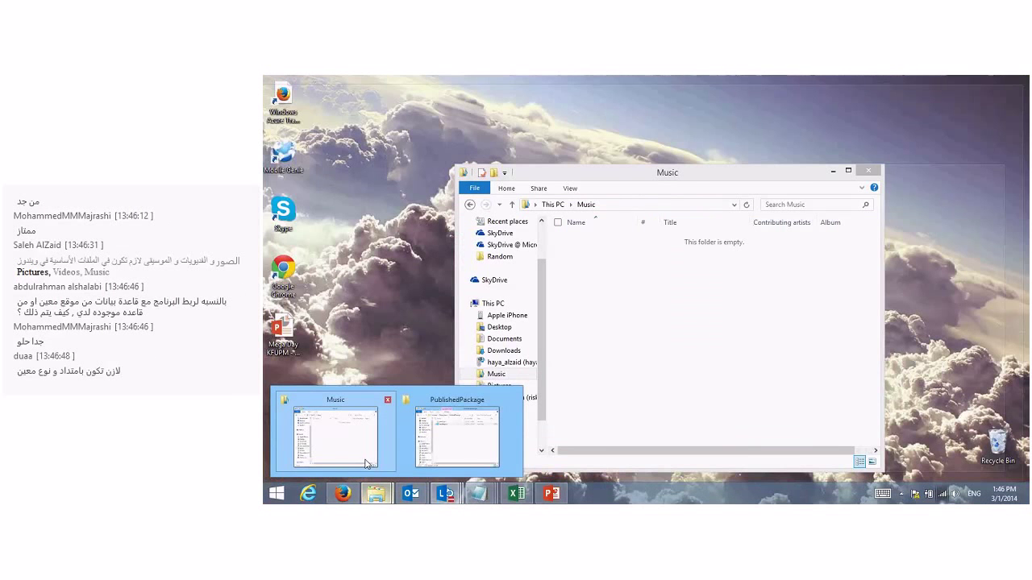
click(367, 464)
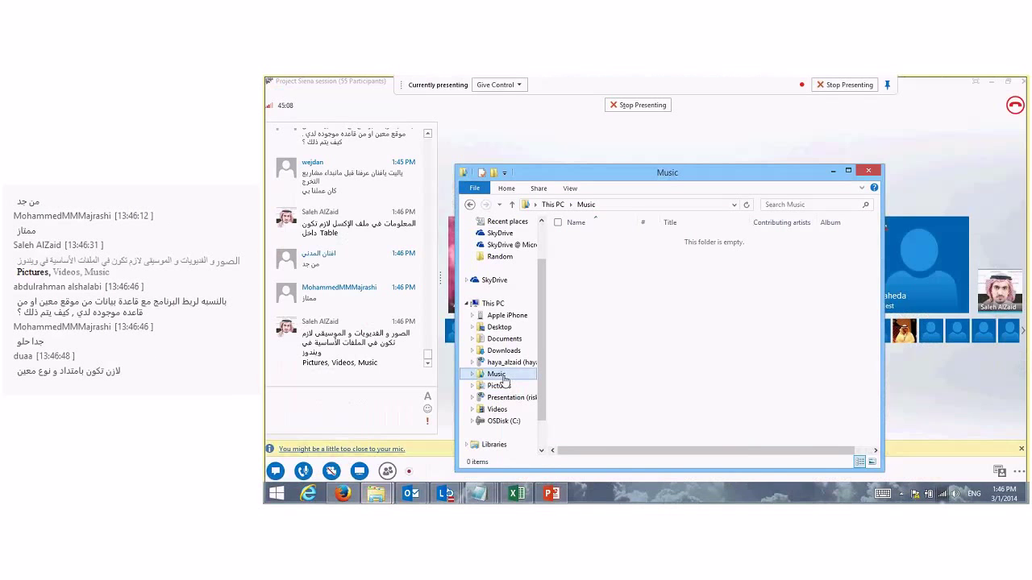
click(504, 386)
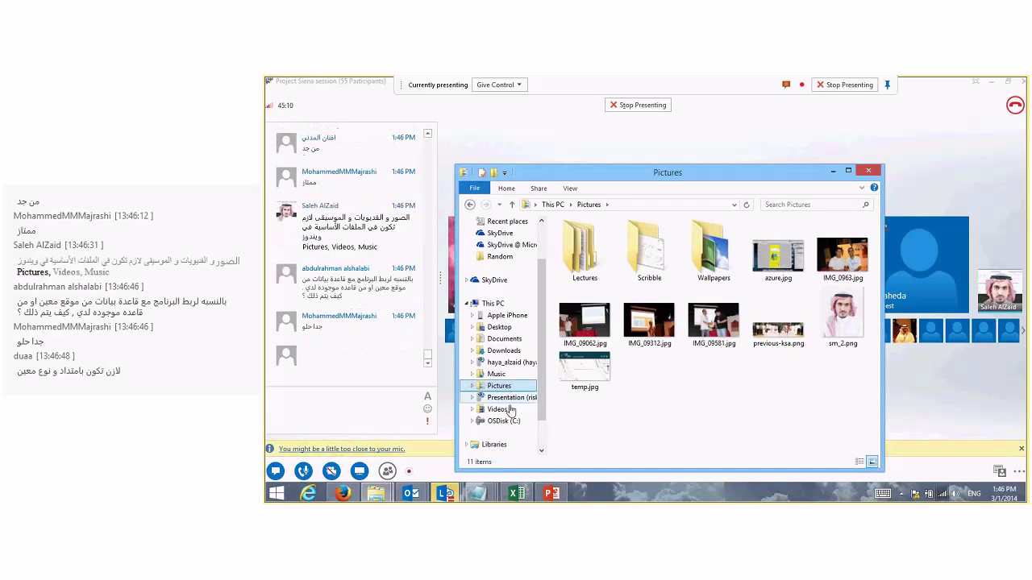
click(509, 411)
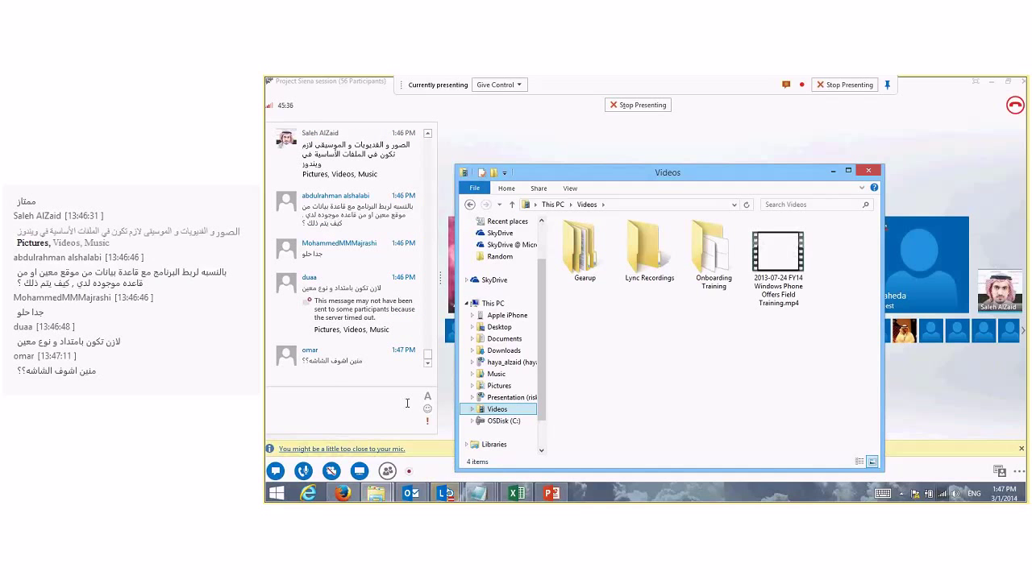
click(588, 146)
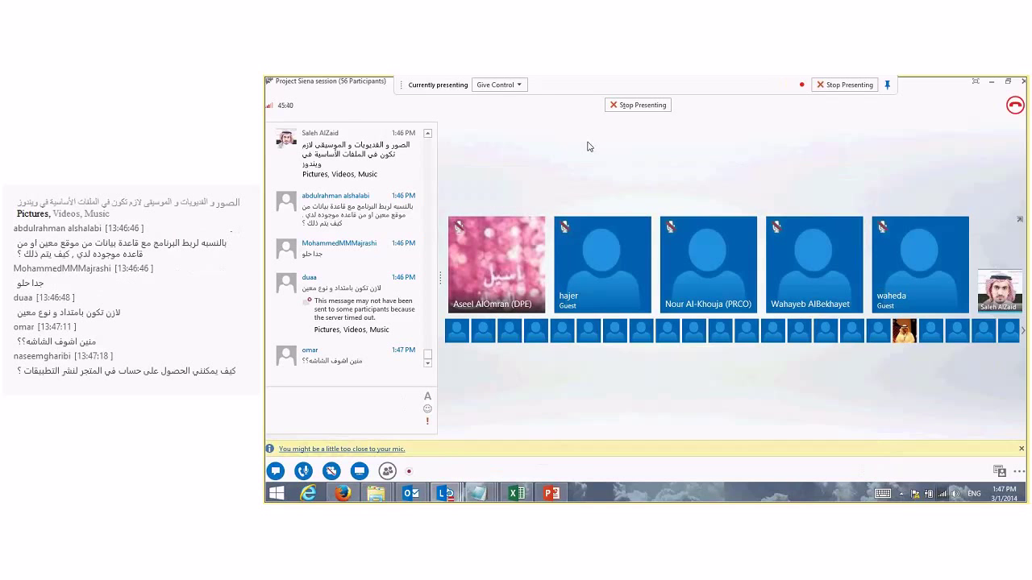